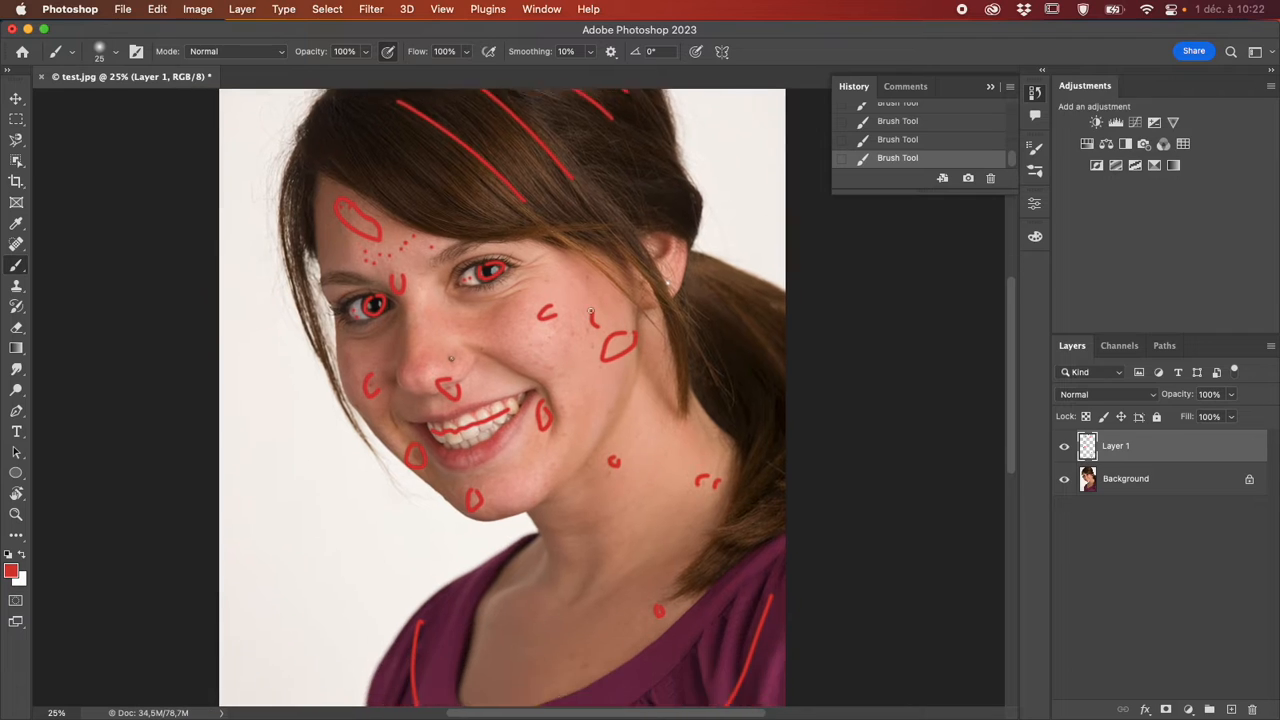
Examine the areas marked for retouching on the portrait, comparing the photo with and without the red marks of Layer 1.
scroll(590, 310, "up", 4)
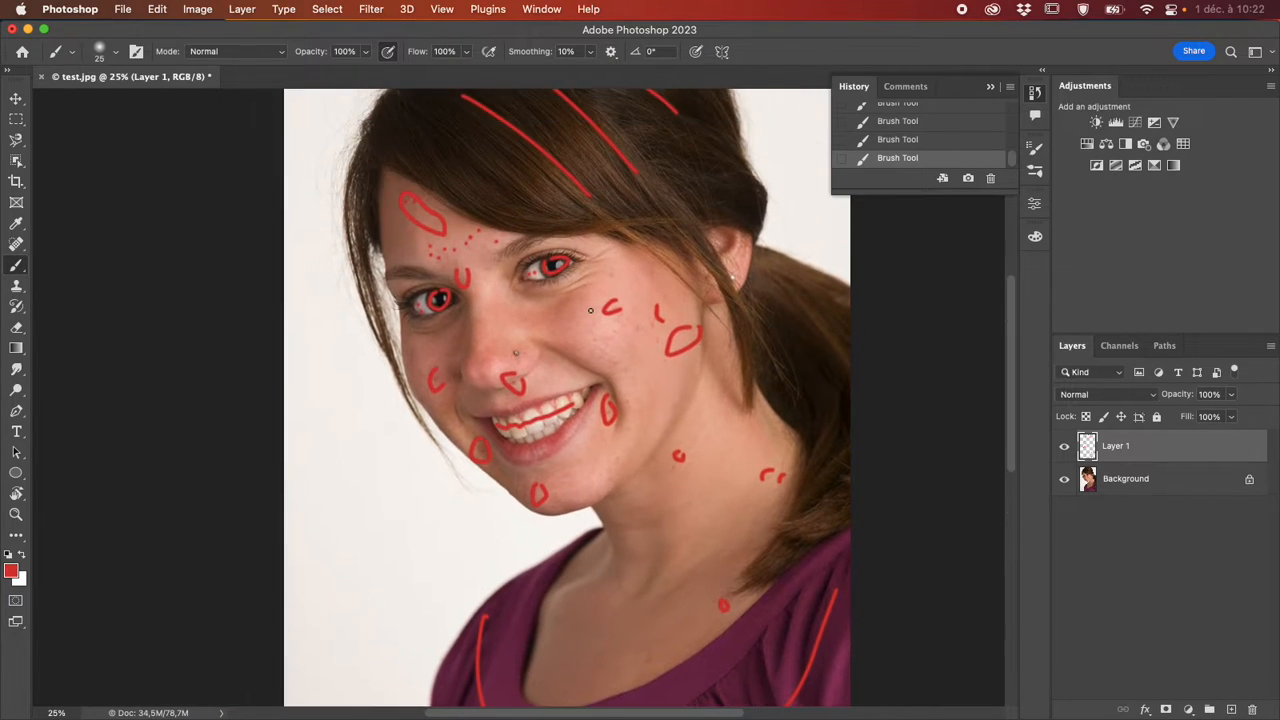
scroll(590, 310, "down", 4)
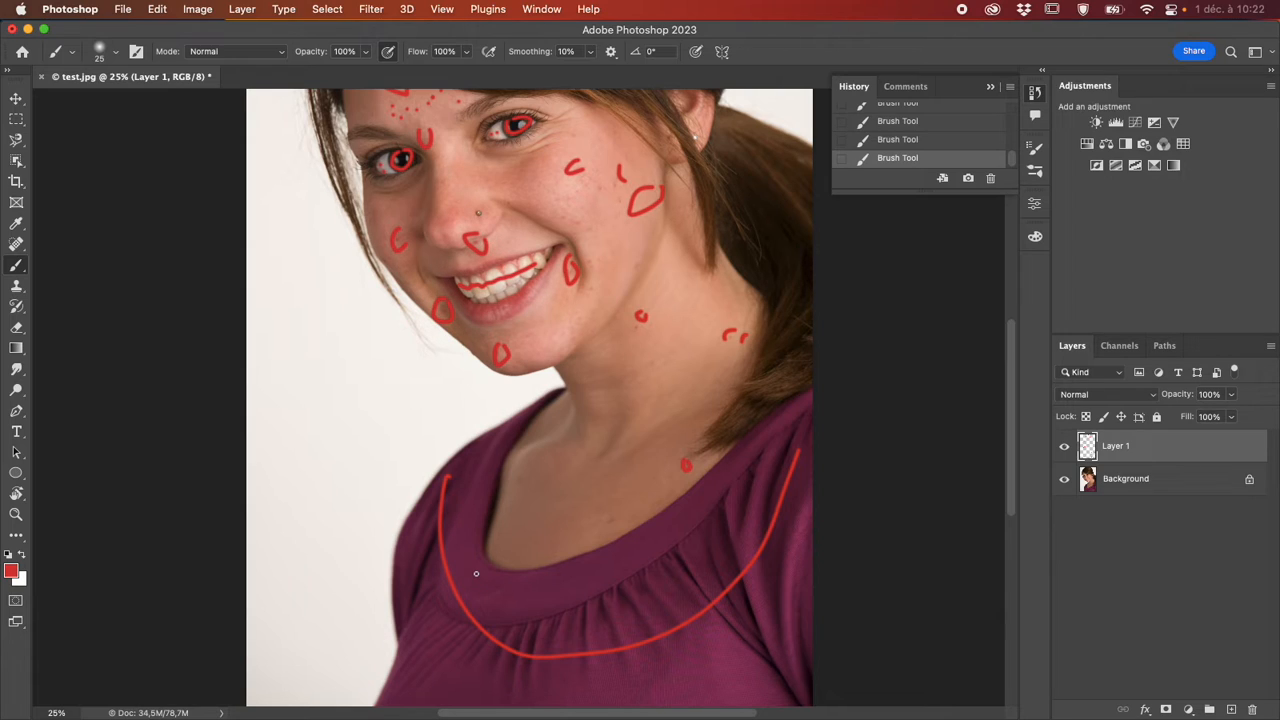
scroll(476, 573, "up", 5)
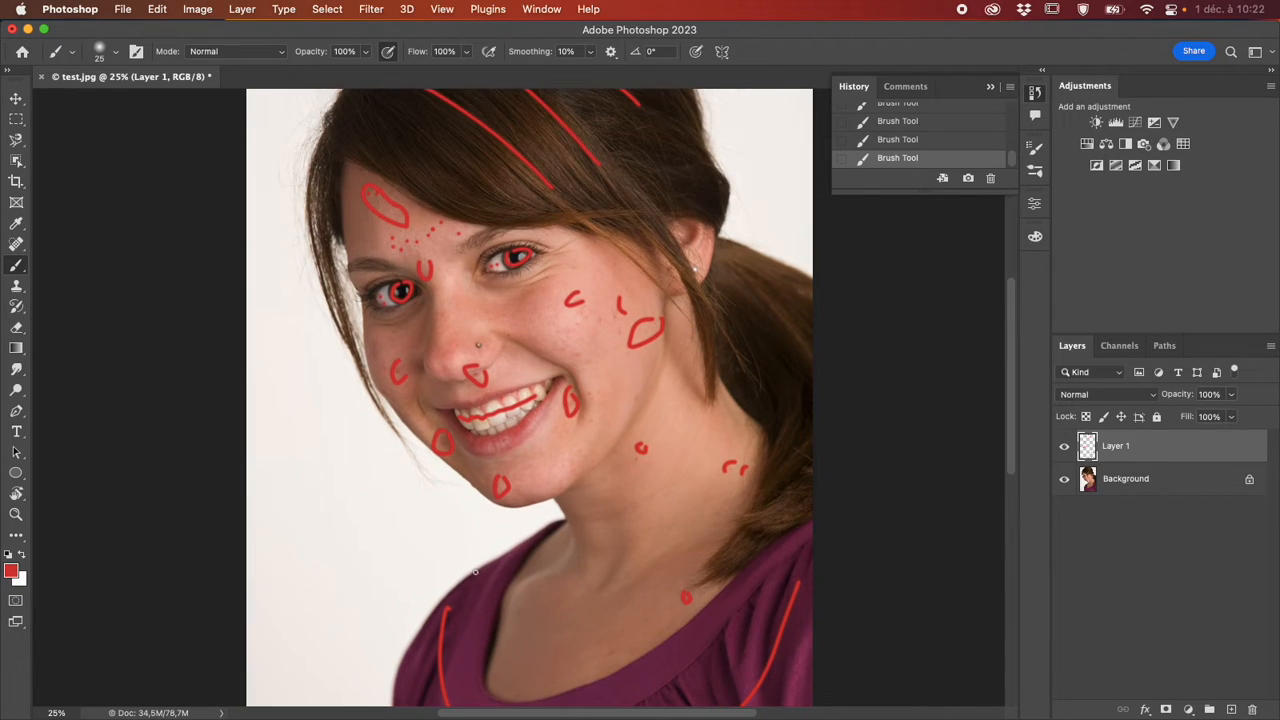
left_click(1064, 447)
left_click(1064, 447)
left_click(1066, 450)
left_click(1066, 450)
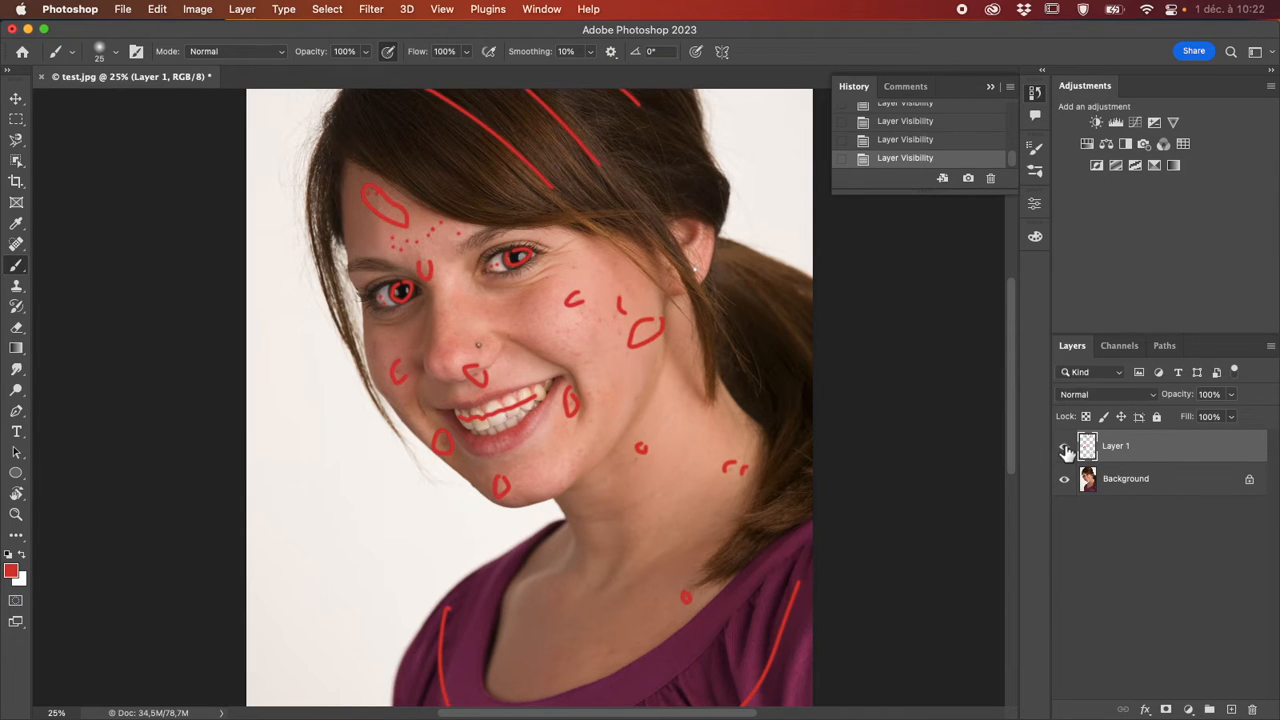
left_click(1066, 450)
left_click(1066, 450)
left_click(1066, 450)
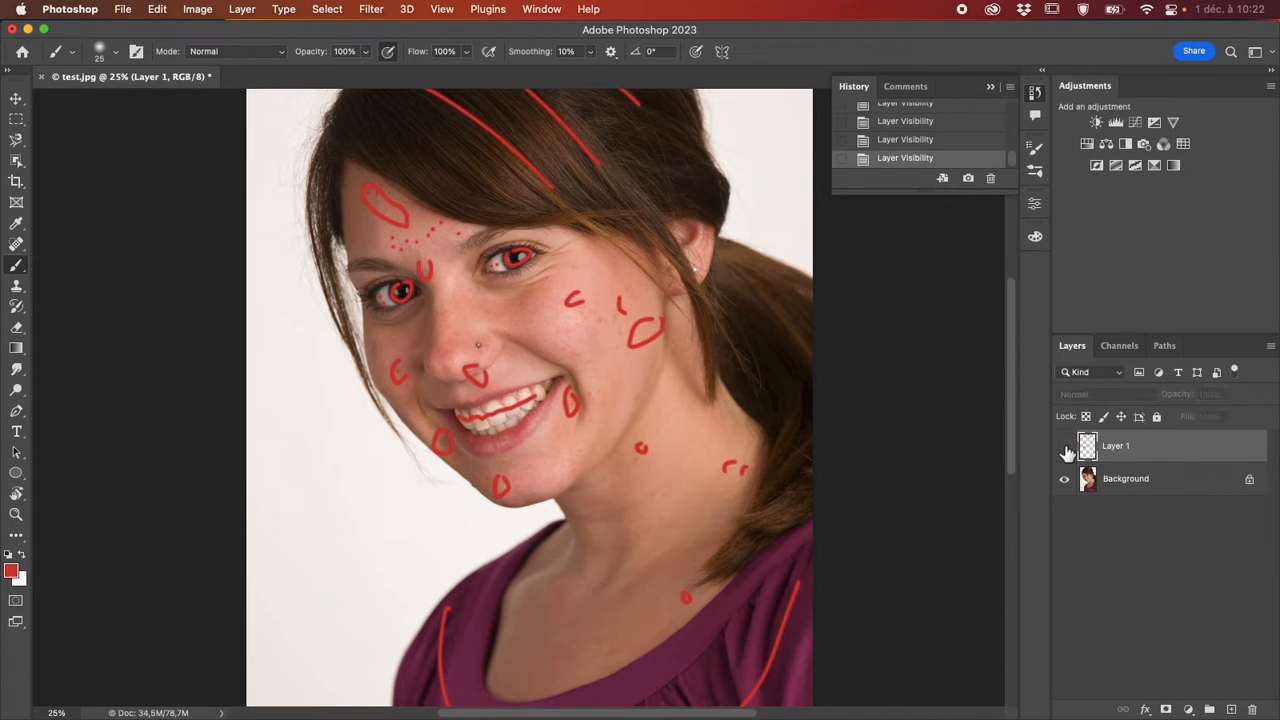
left_click(1066, 450)
left_click(1066, 450)
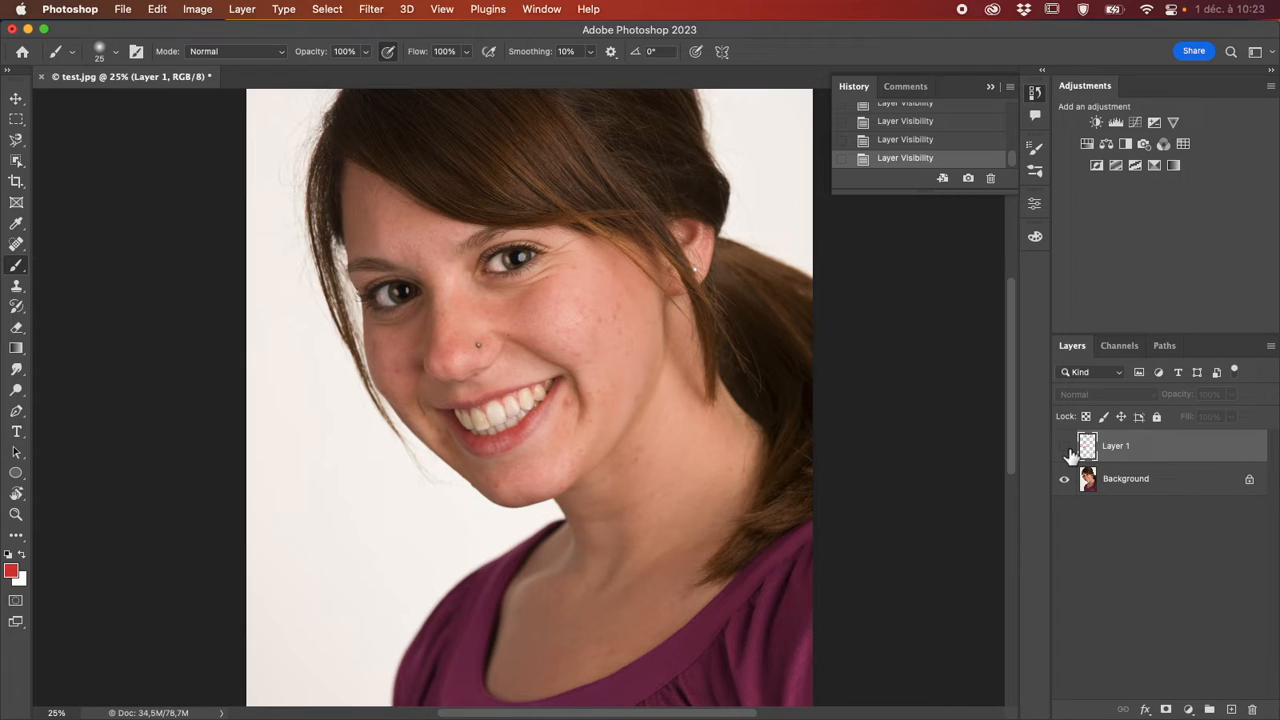
Delete Layer 1, which holds the red retouching marks.
left_click(1064, 446)
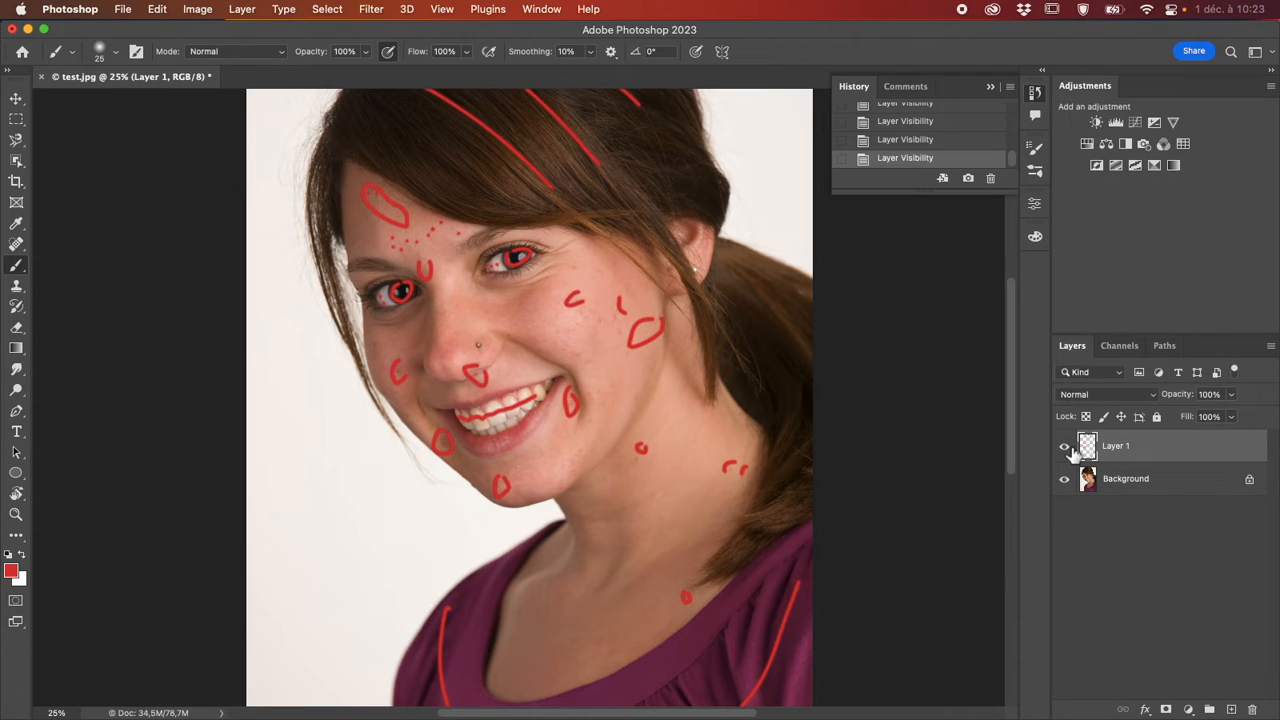
left_click(1064, 446)
key("Delete")
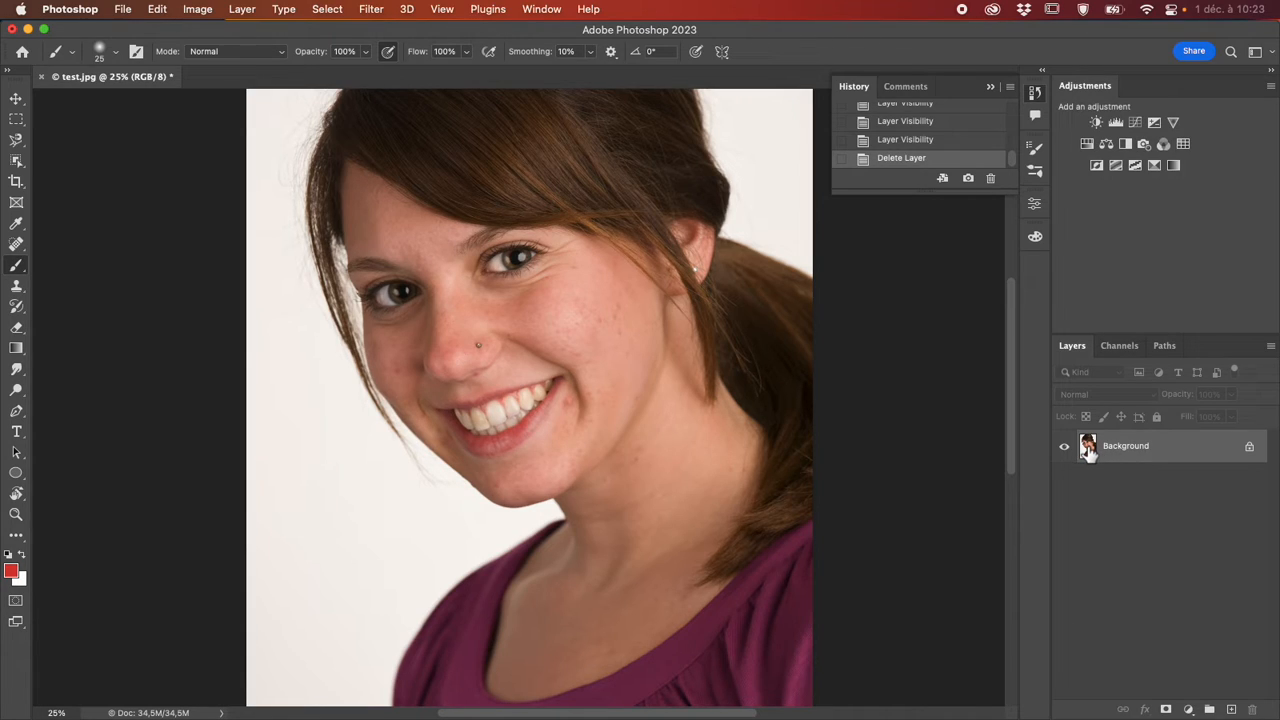
Duplicate the Background layer and add a new empty layer above the copy.
right_click(1145, 452)
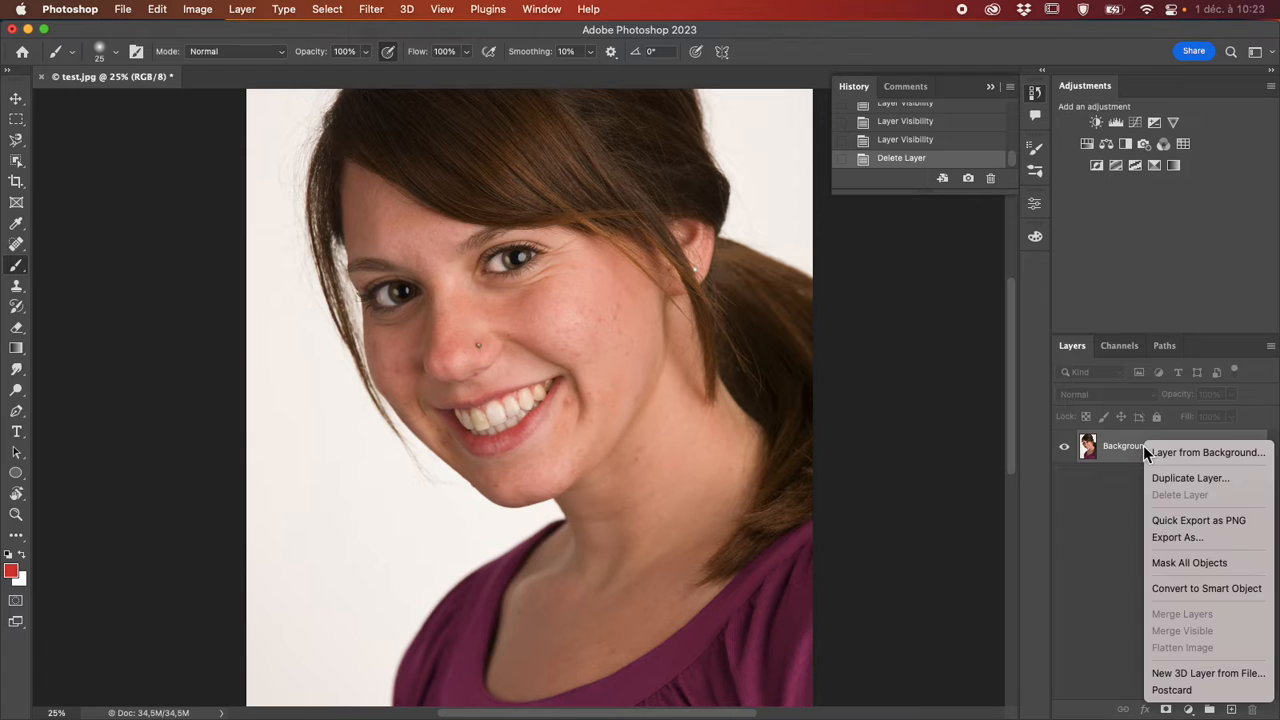
left_click(1113, 536)
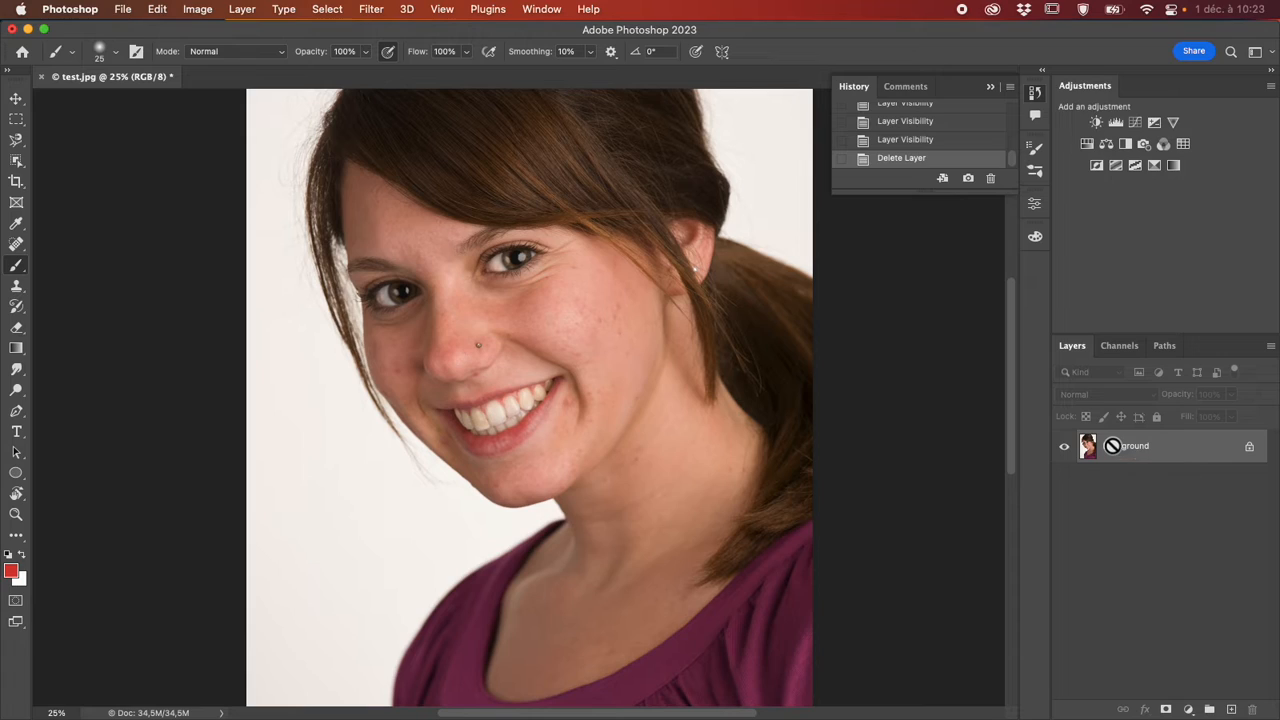
key("super+j")
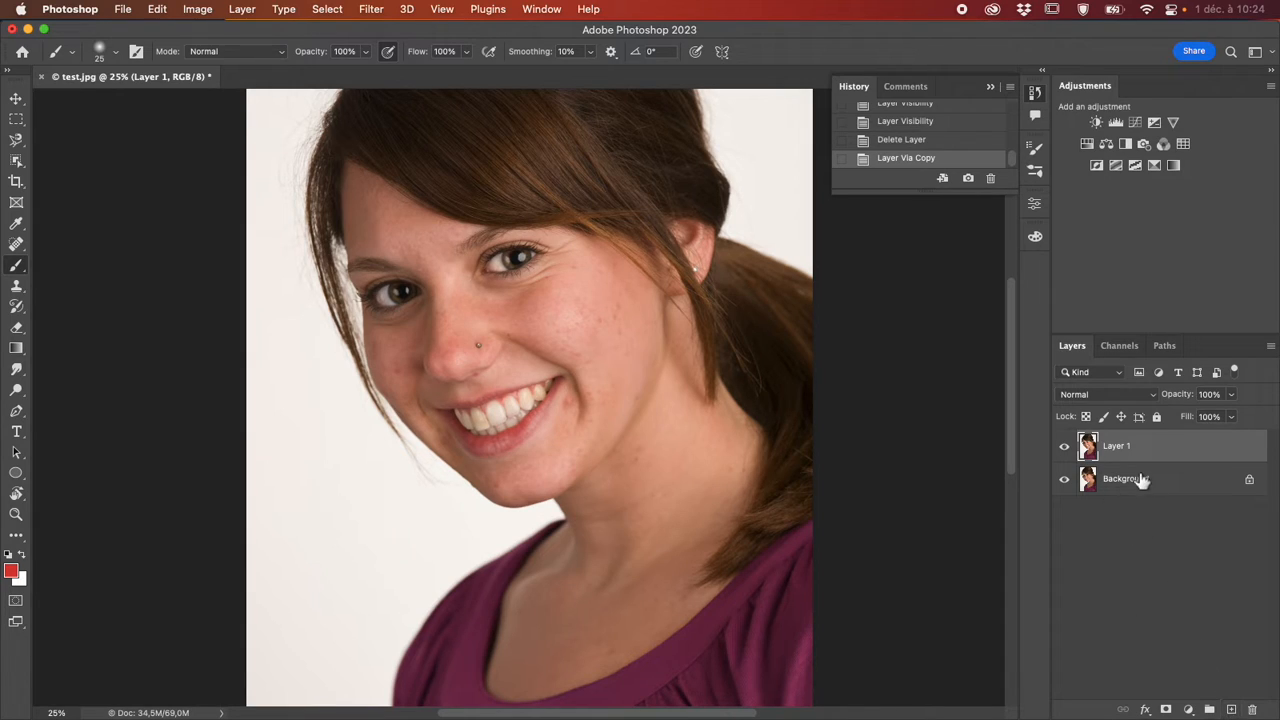
left_click(1233, 709)
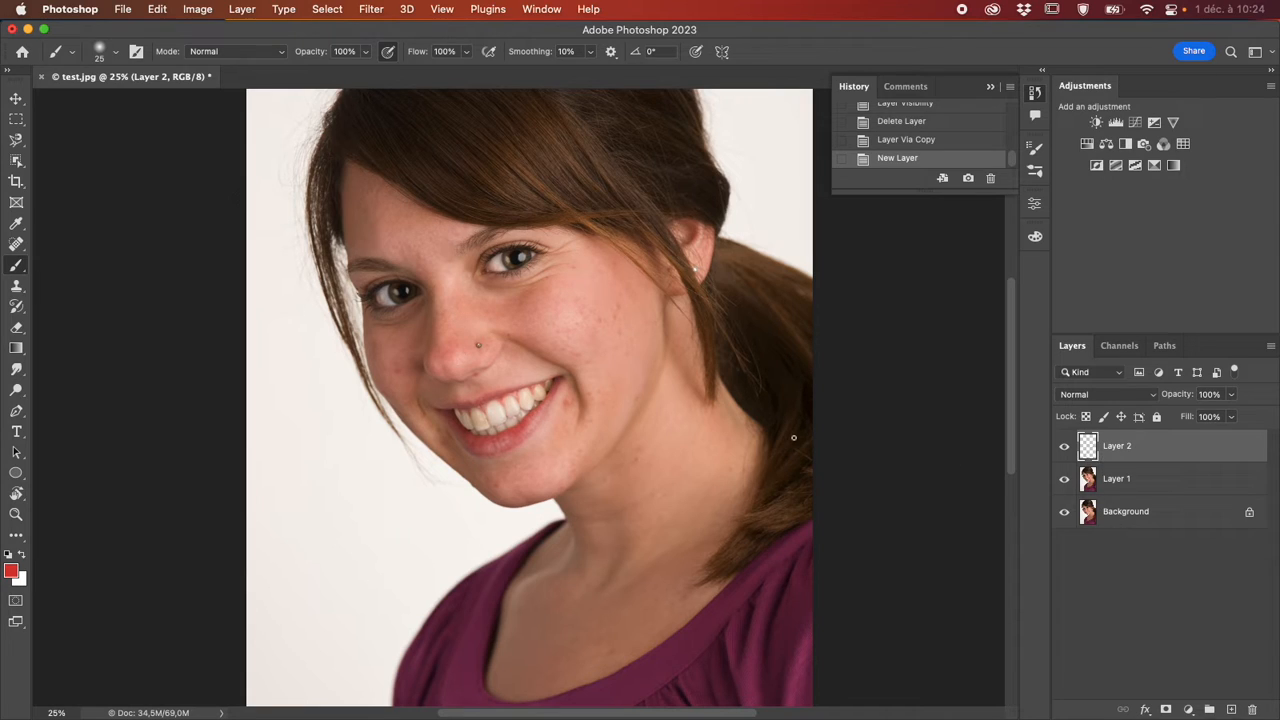
Activate the Spot Healing Brush with a 37 px brush size and collapse the History display.
key("super+plus")
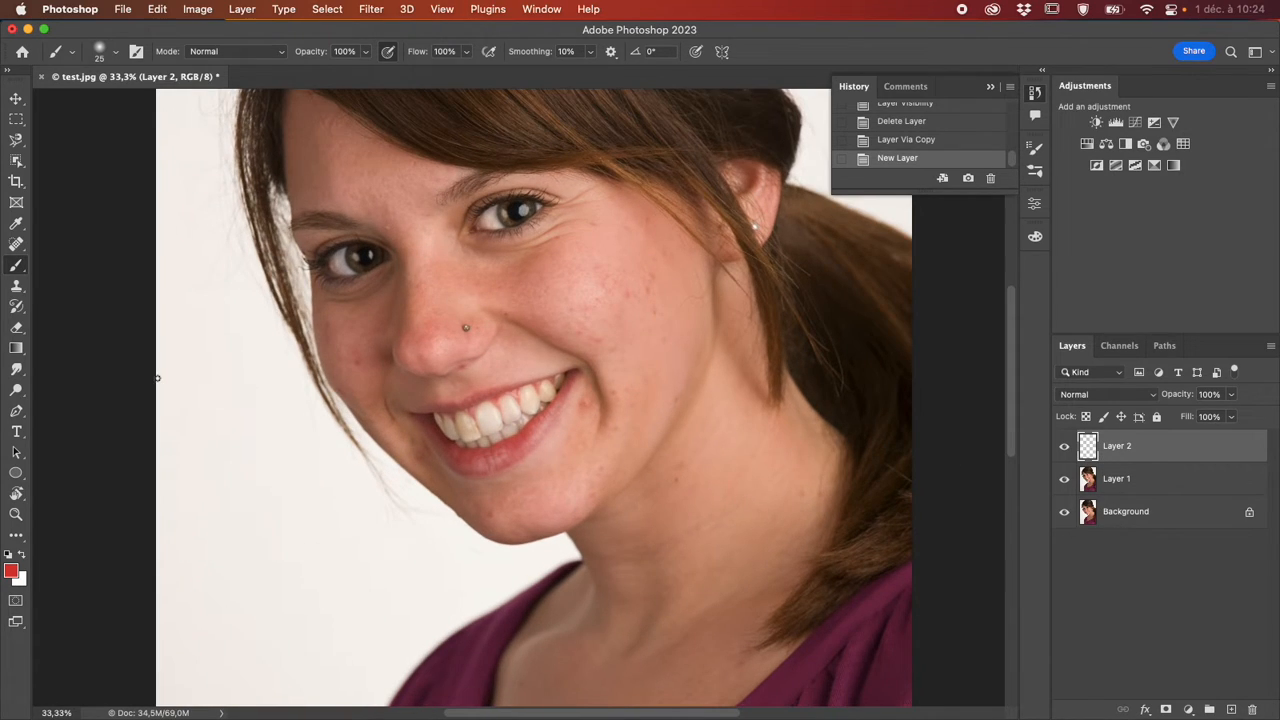
left_click(16, 244)
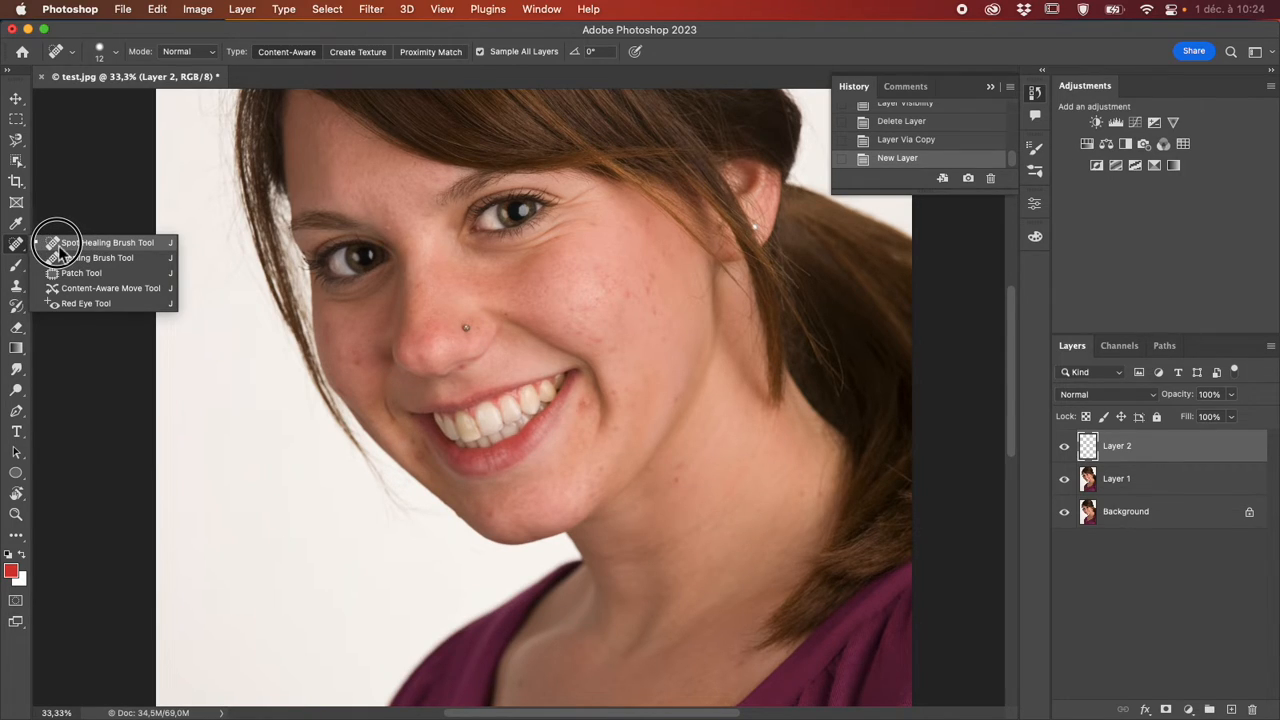
left_click(60, 246)
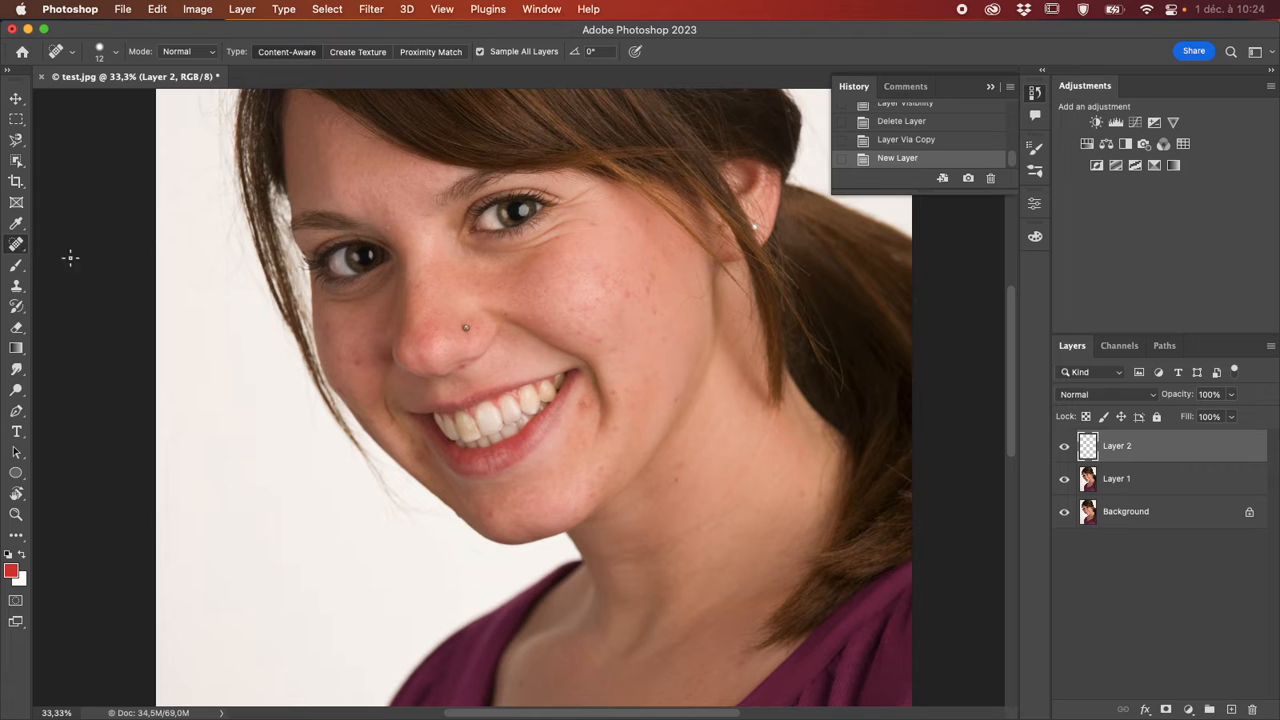
right_click(107, 273)
left_click(188, 226)
left_click_drag(186, 224, 192, 228, "ctrl+alt")
left_click(990, 87)
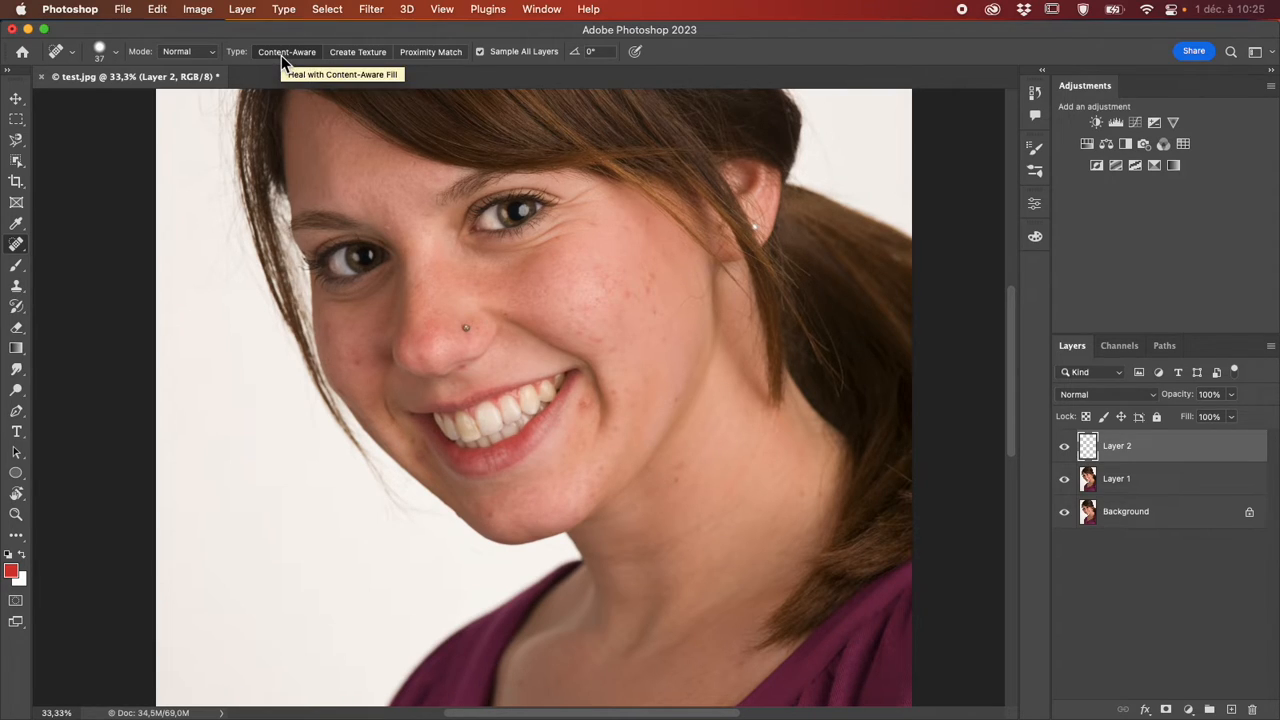
Keep the Spot Healing Brush mode at Normal and raise its hardness to the maximum.
left_click(190, 51)
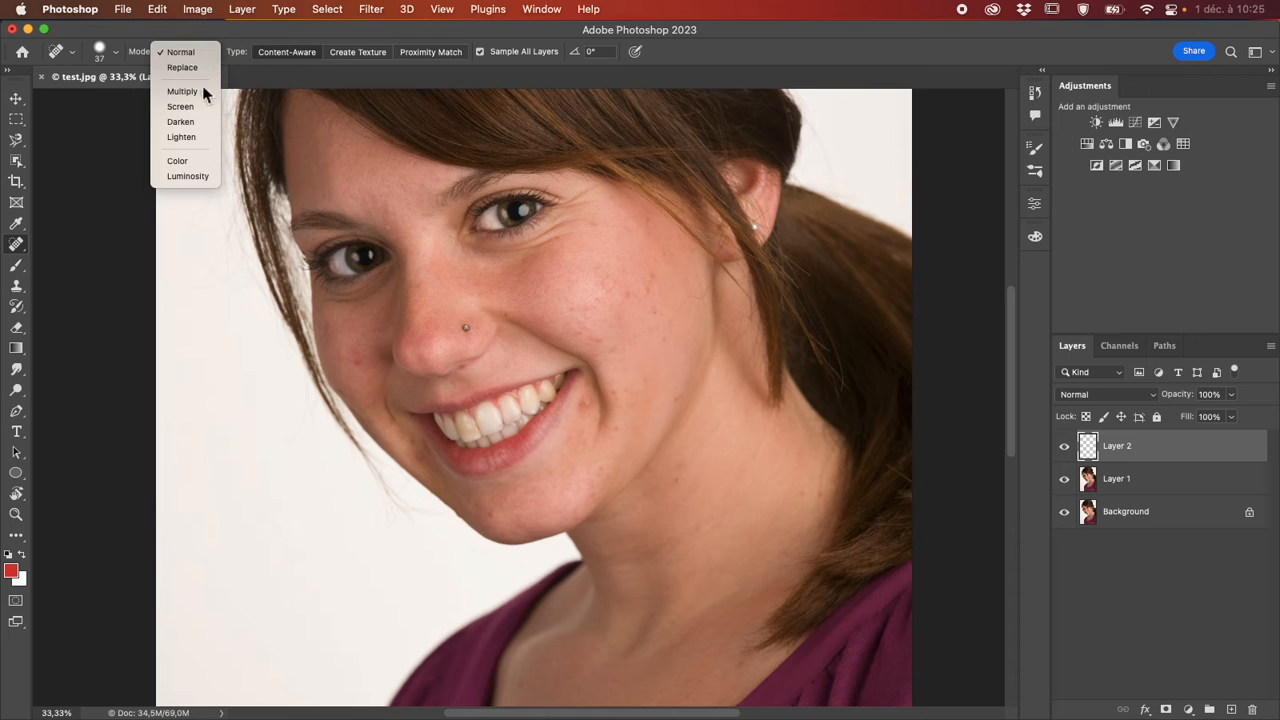
left_click(203, 51)
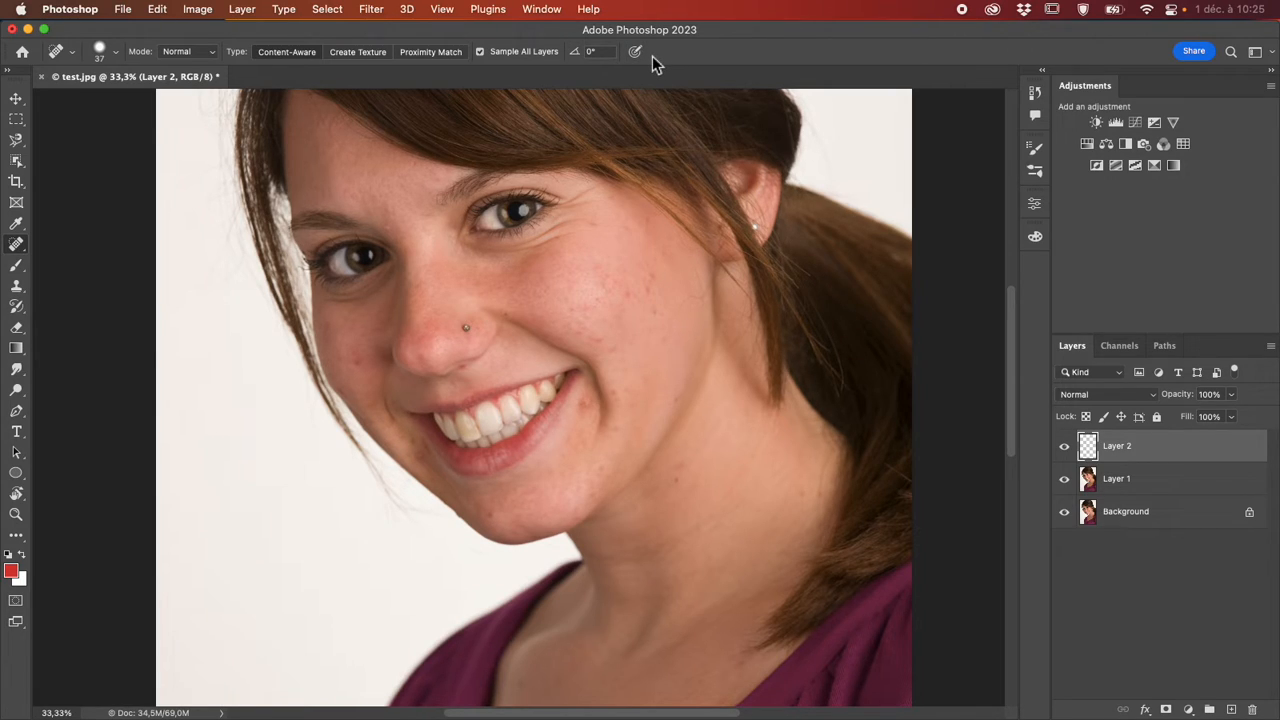
left_click(117, 52)
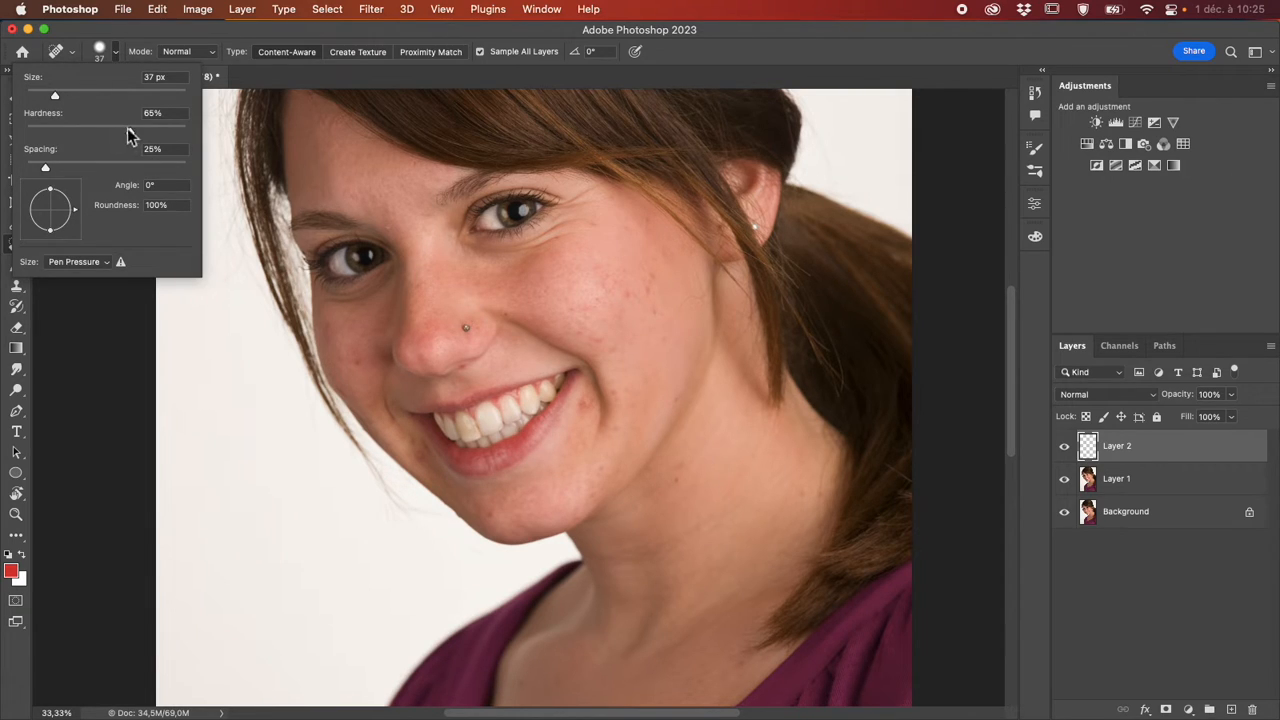
left_click_drag(131, 134, 196, 143)
left_click(69, 333)
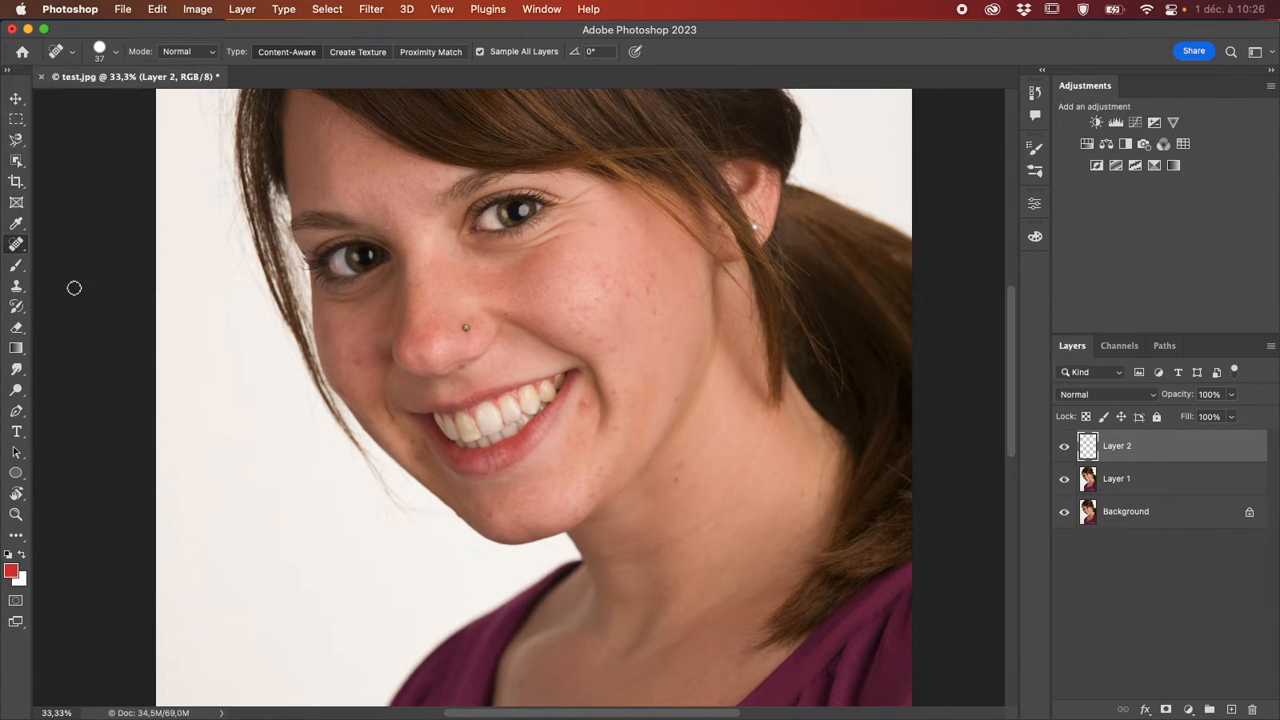
Paint a soft red test stroke and dot on the background beside the face with a 78 px brush at 0% hardness.
left_click(16, 265)
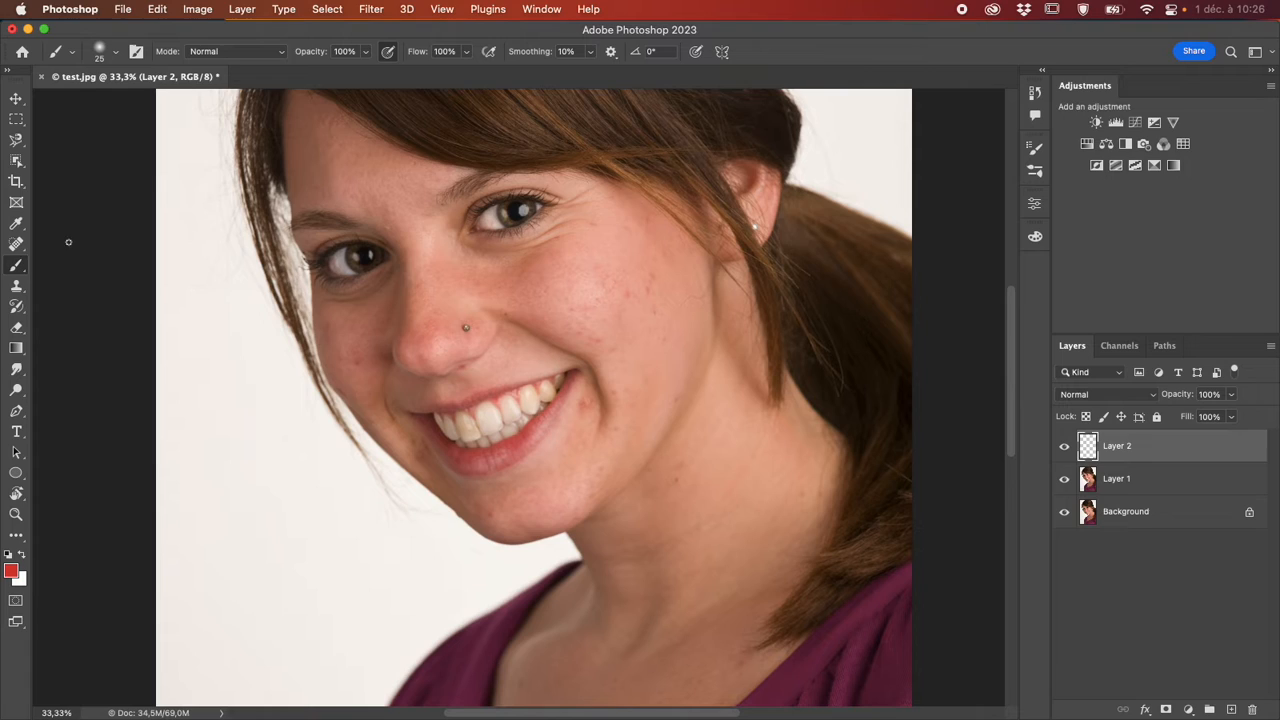
left_click(116, 52)
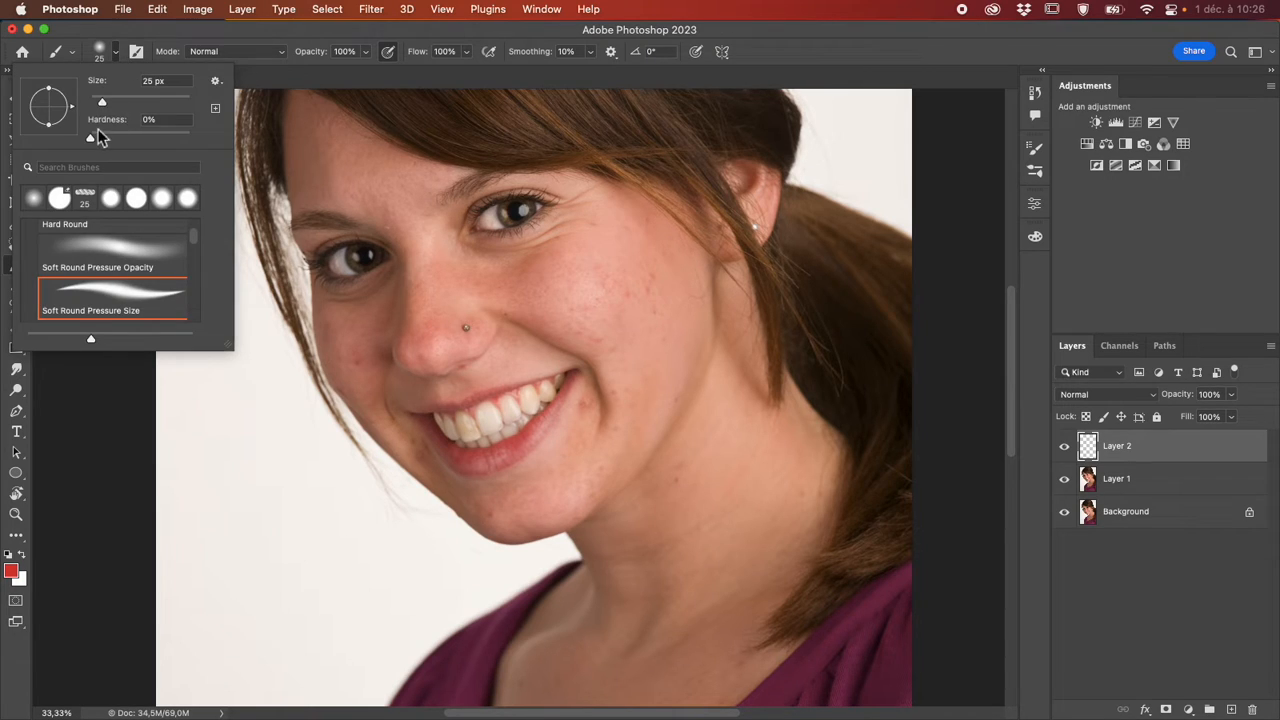
left_click_drag(102, 101, 128, 101)
left_click_drag(243, 537, 247, 298)
left_click(276, 532)
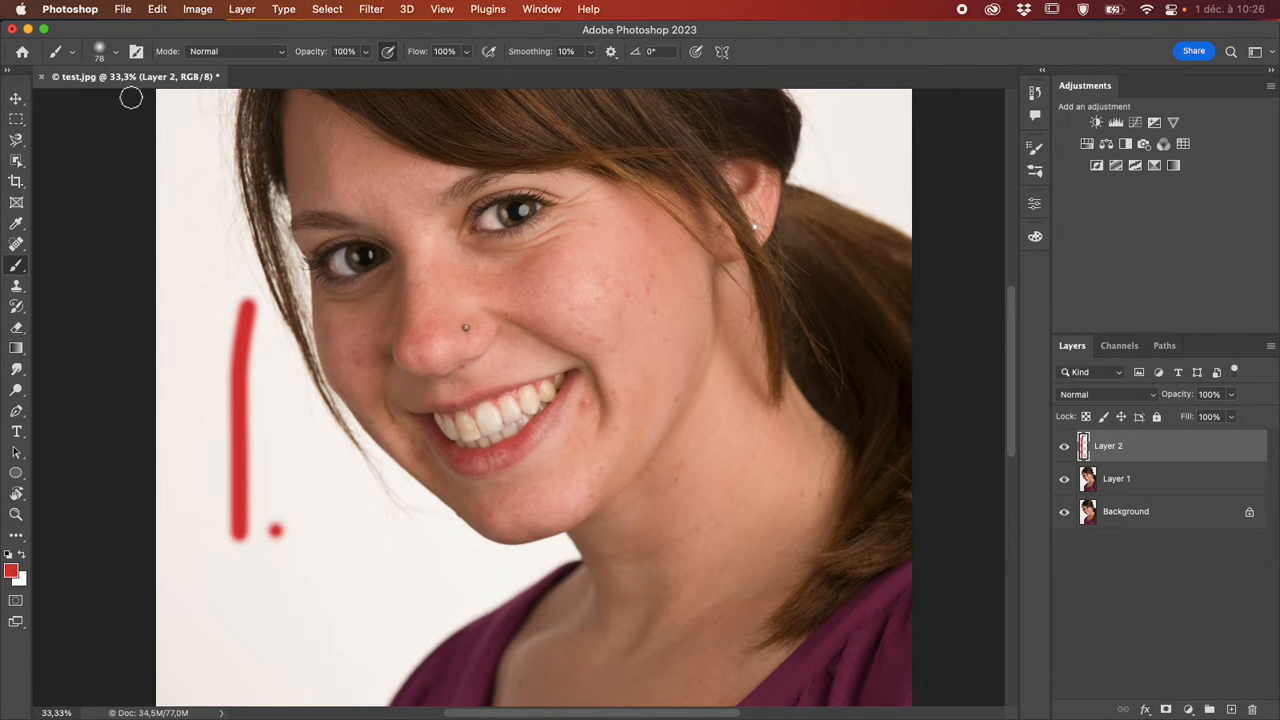
Set the brush hardness to 100% and paint a second red stroke and dot next to the soft ones.
left_click(116, 52)
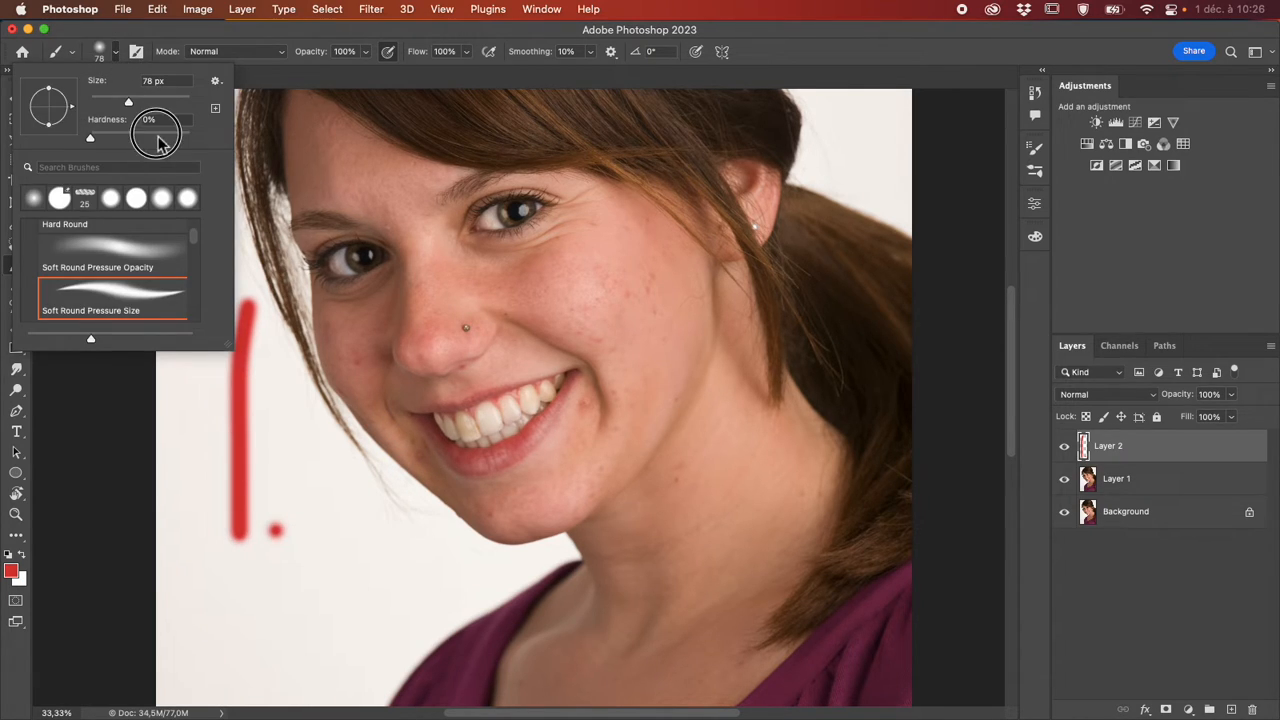
left_click_drag(157, 138, 220, 141)
left_click_drag(328, 530, 327, 335)
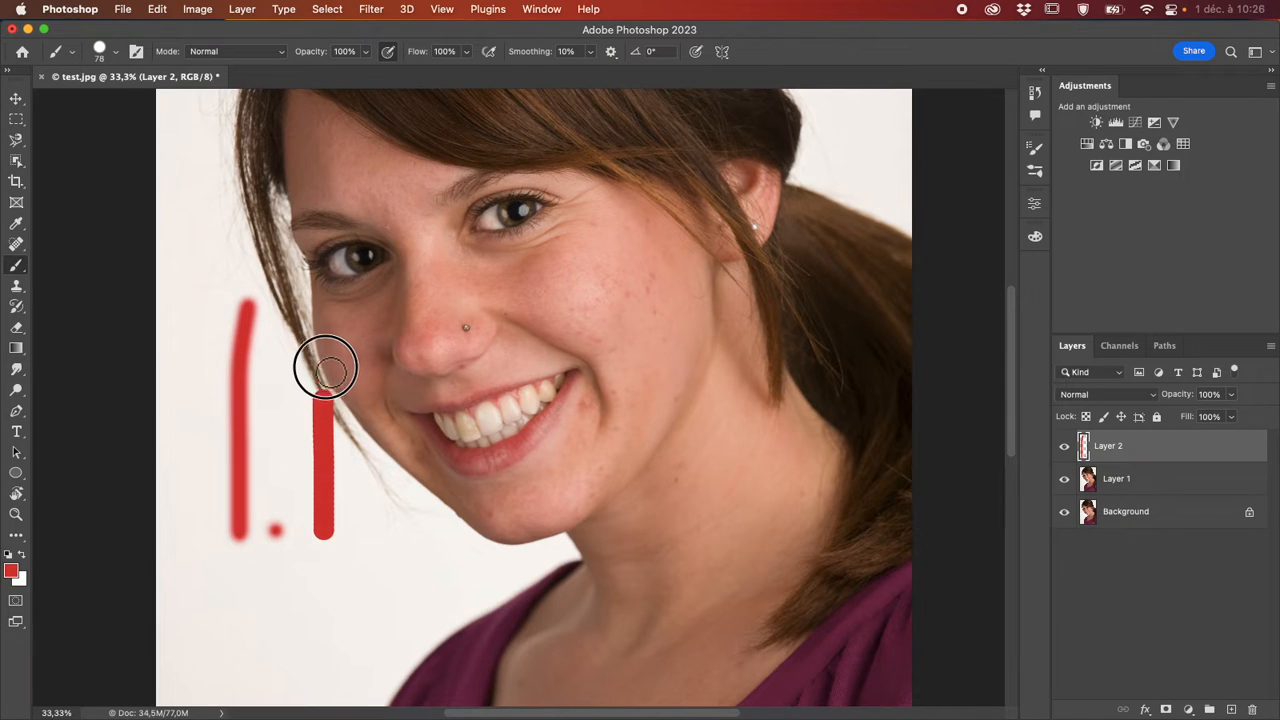
left_click(360, 526)
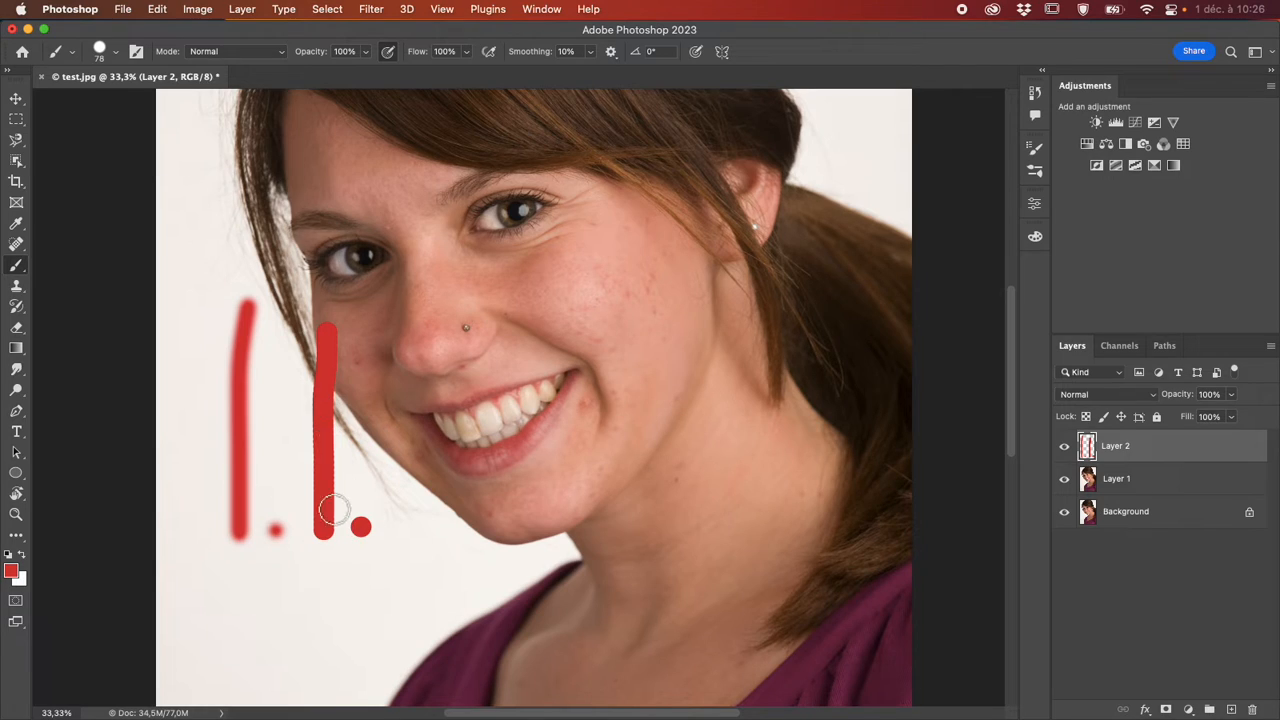
Lower the brush hardness to the minimum and undo all the red test strokes and dots.
left_click(117, 55)
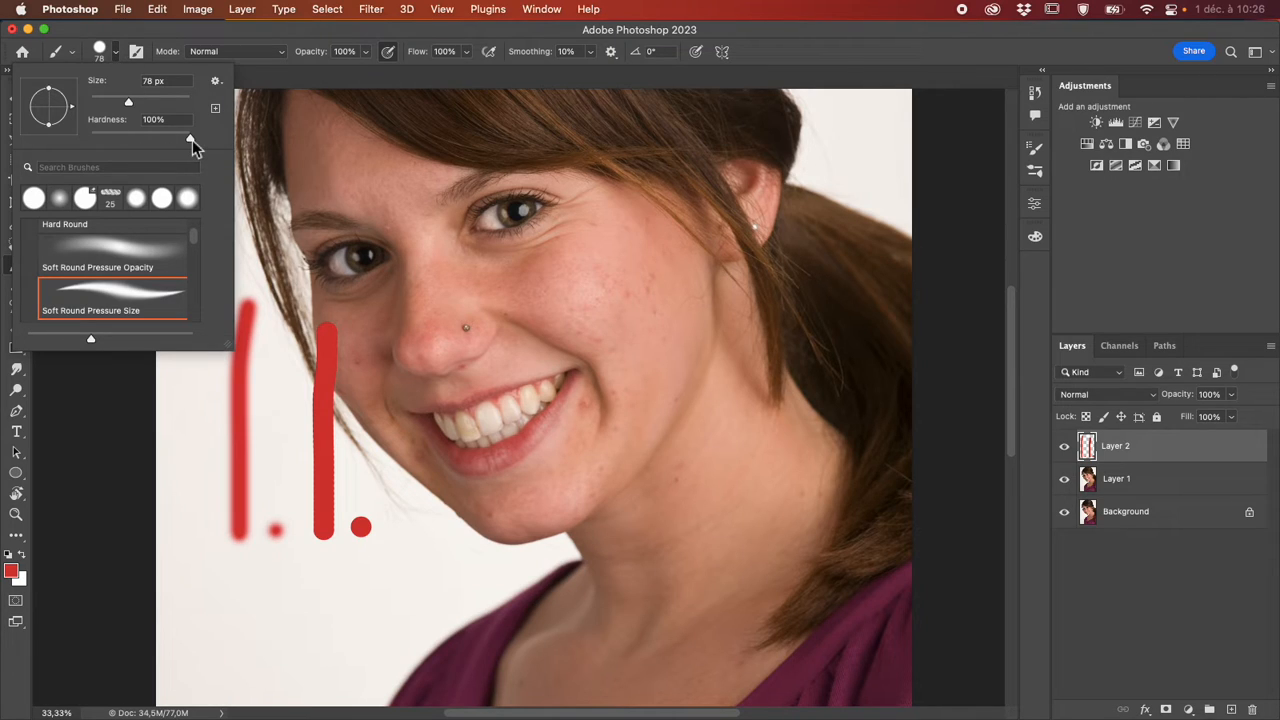
left_click_drag(192, 140, 68, 135)
left_click(172, 45)
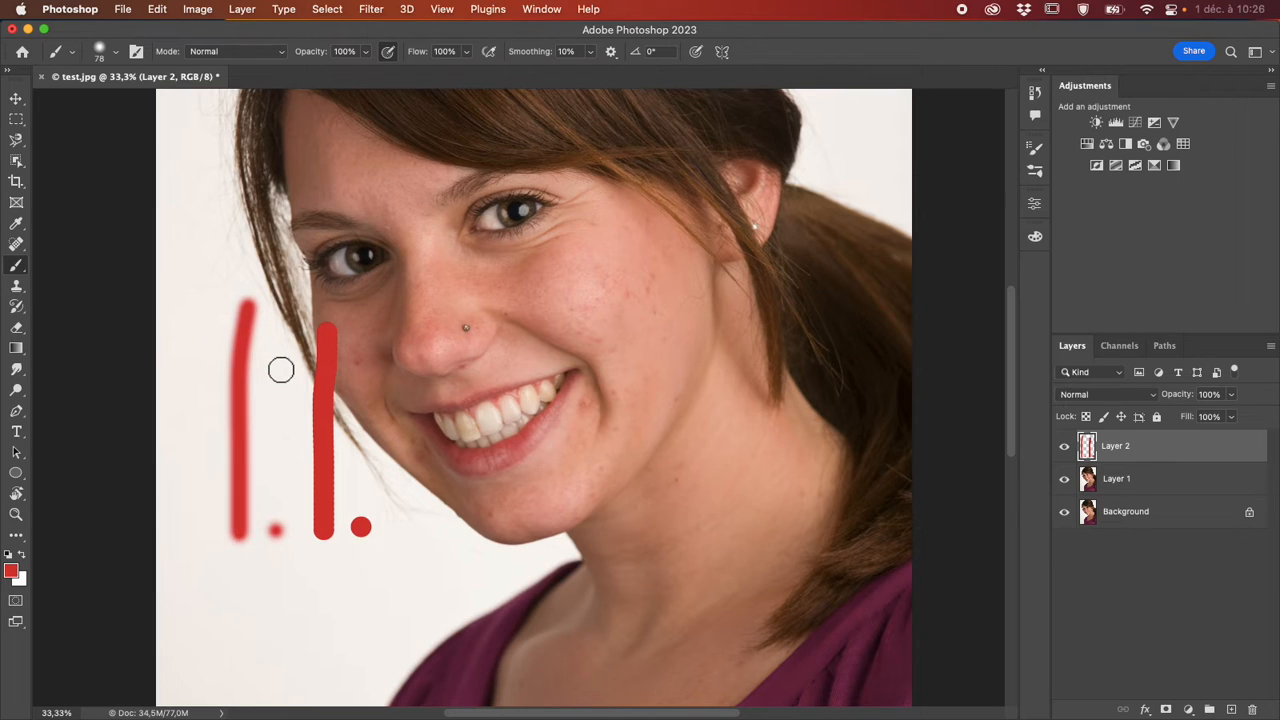
key("super+z")
key("super+z")
key("super+z")
key("super+z")
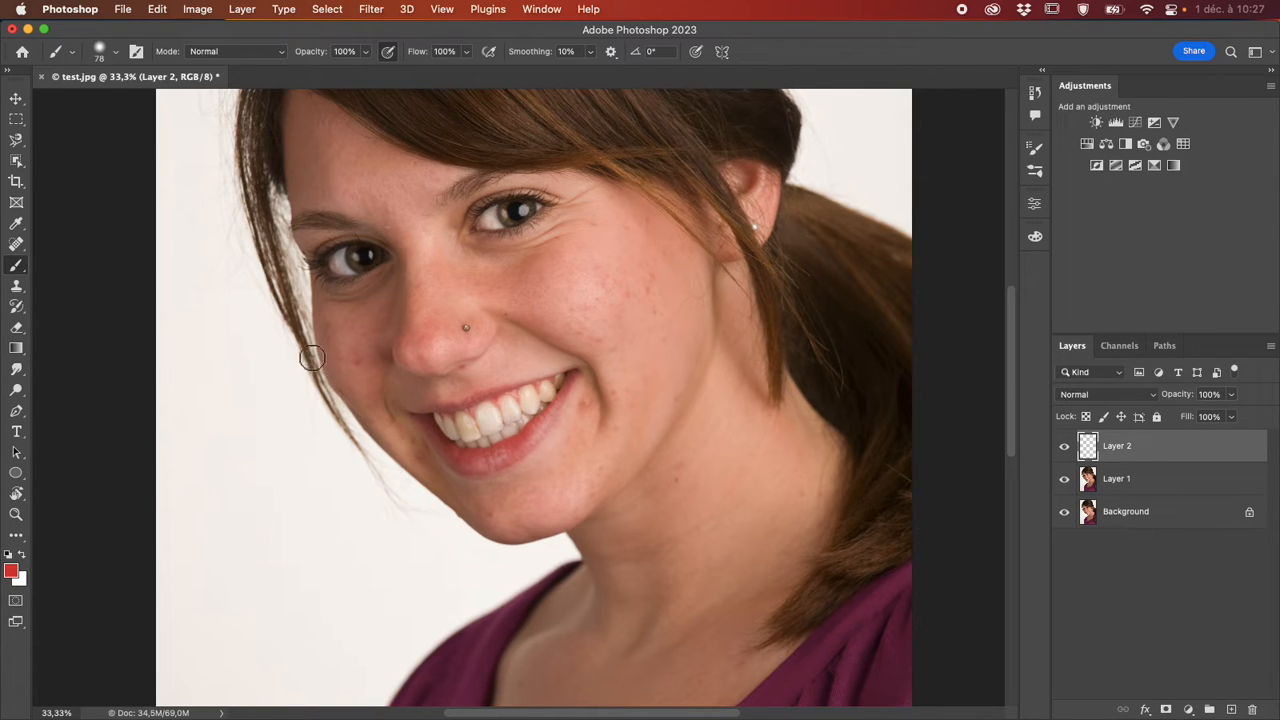
Remove the blemish beneath the nose and the nose stud on Layer 2 with the Spot Healing Brush.
left_click(16, 244)
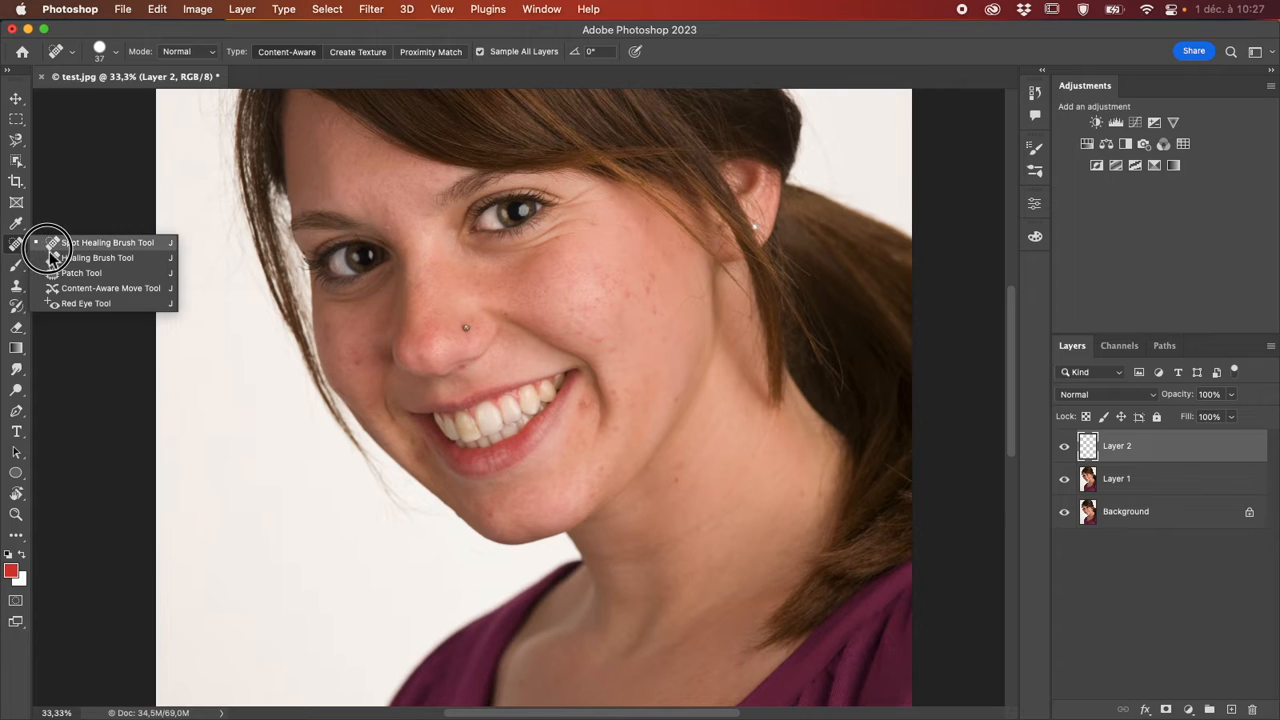
left_click(50, 247)
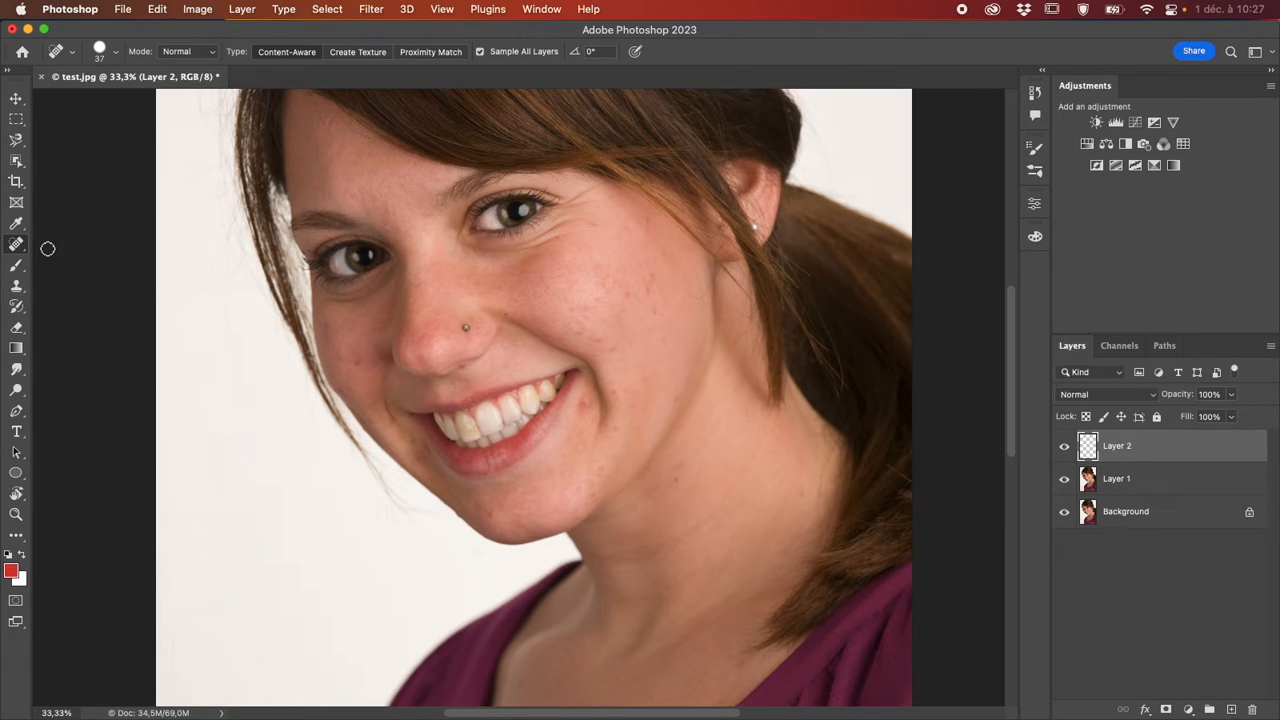
key("super+plus")
key("super+plus")
key("super+plus")
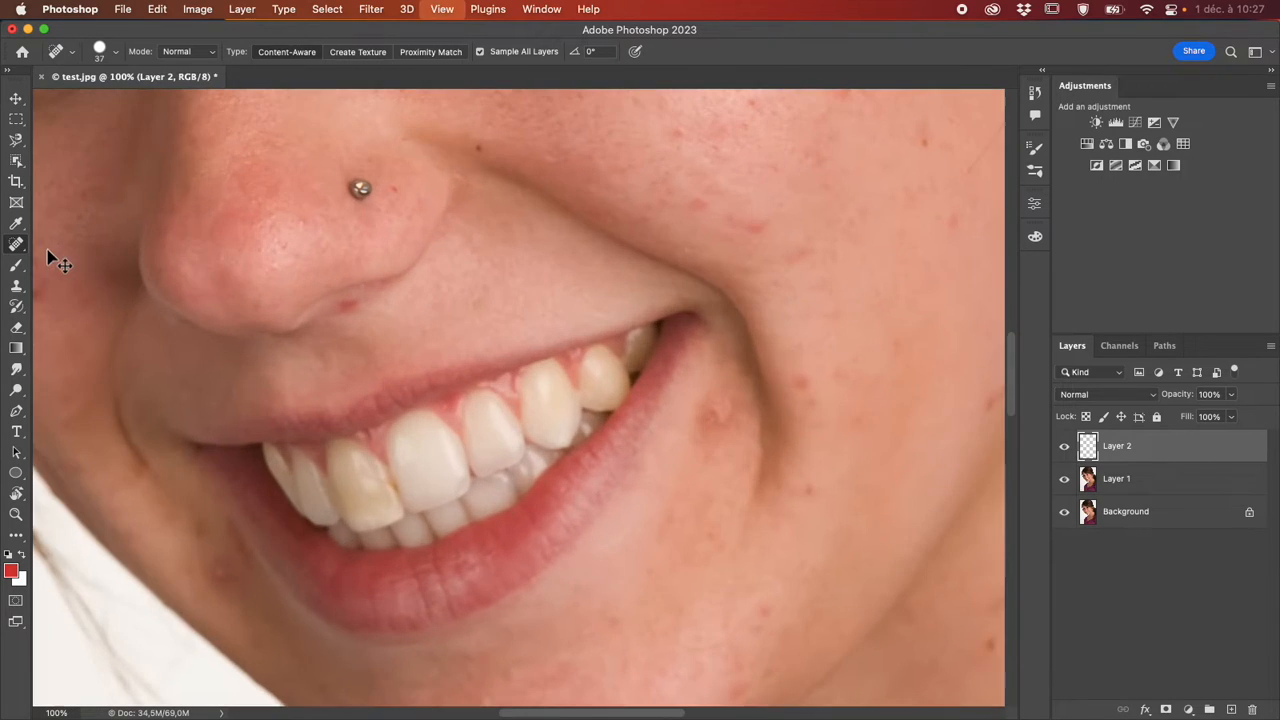
scroll(437, 471, "up", 5)
scroll(437, 471, "right", 2)
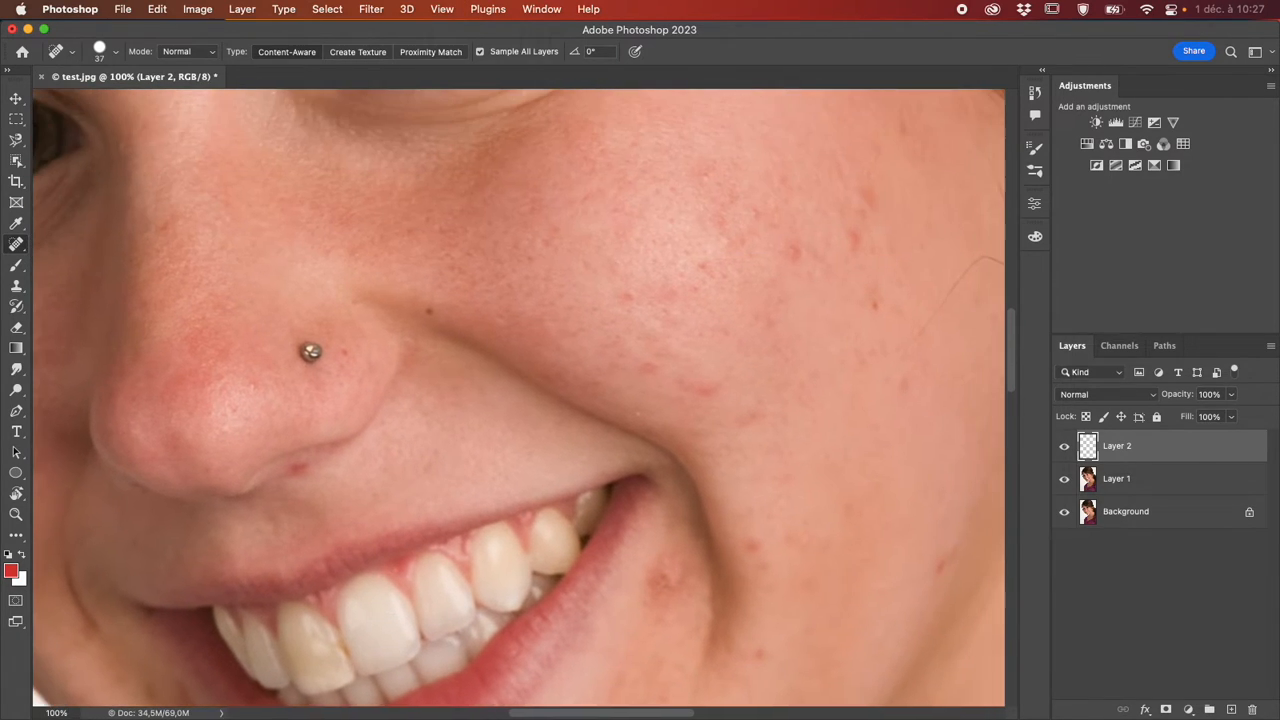
left_click(307, 487)
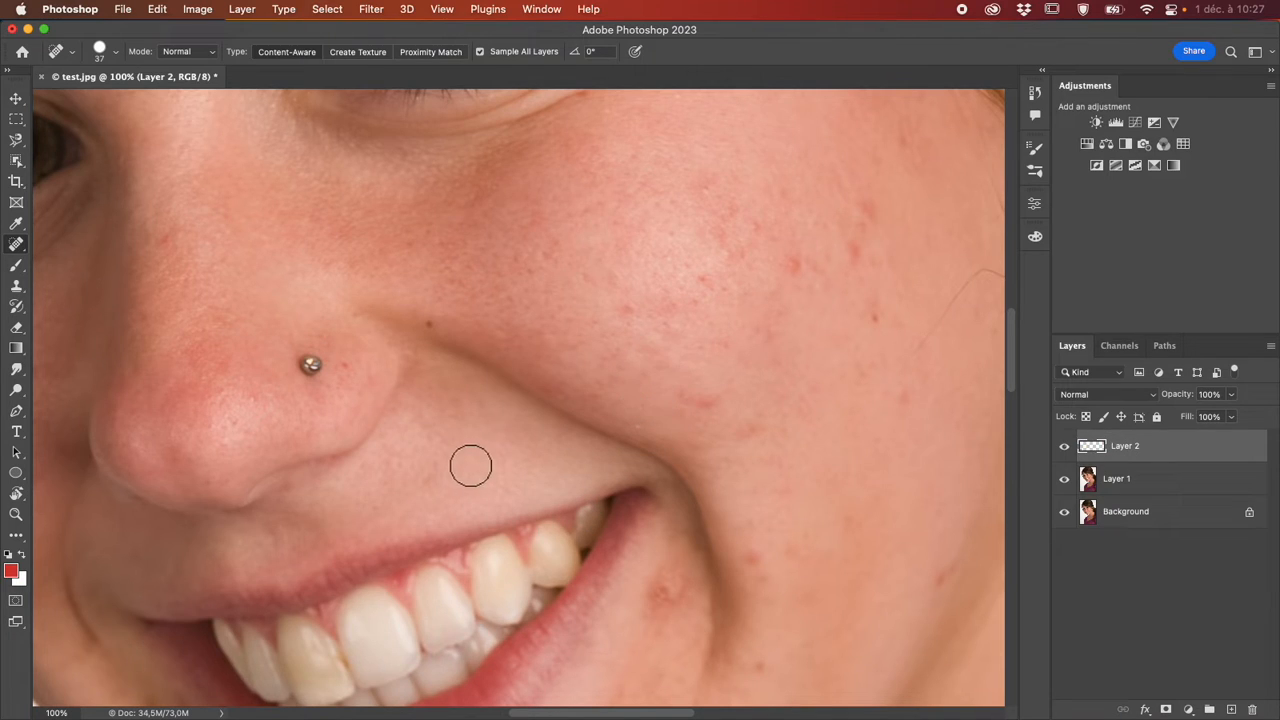
left_click(318, 373)
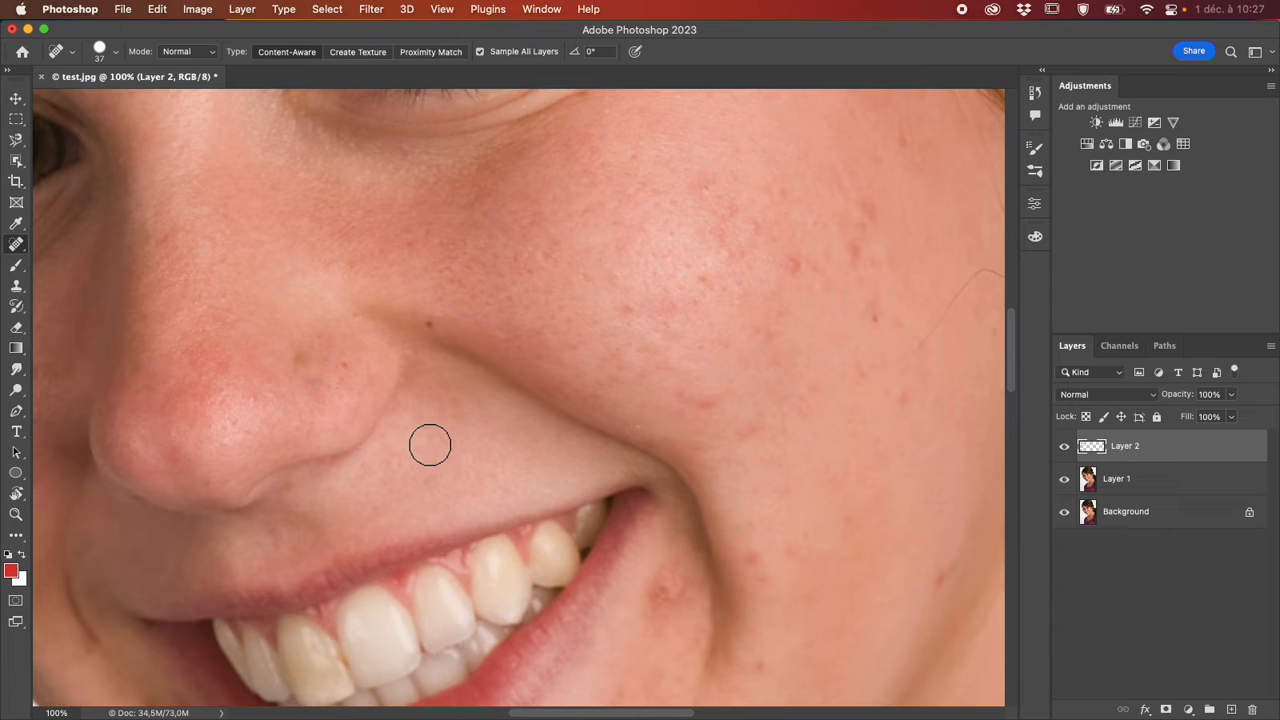
Undo the nose stud removal and heal the stud again with the 37 px Spot Healing Brush.
key("super+z")
left_click(24, 250)
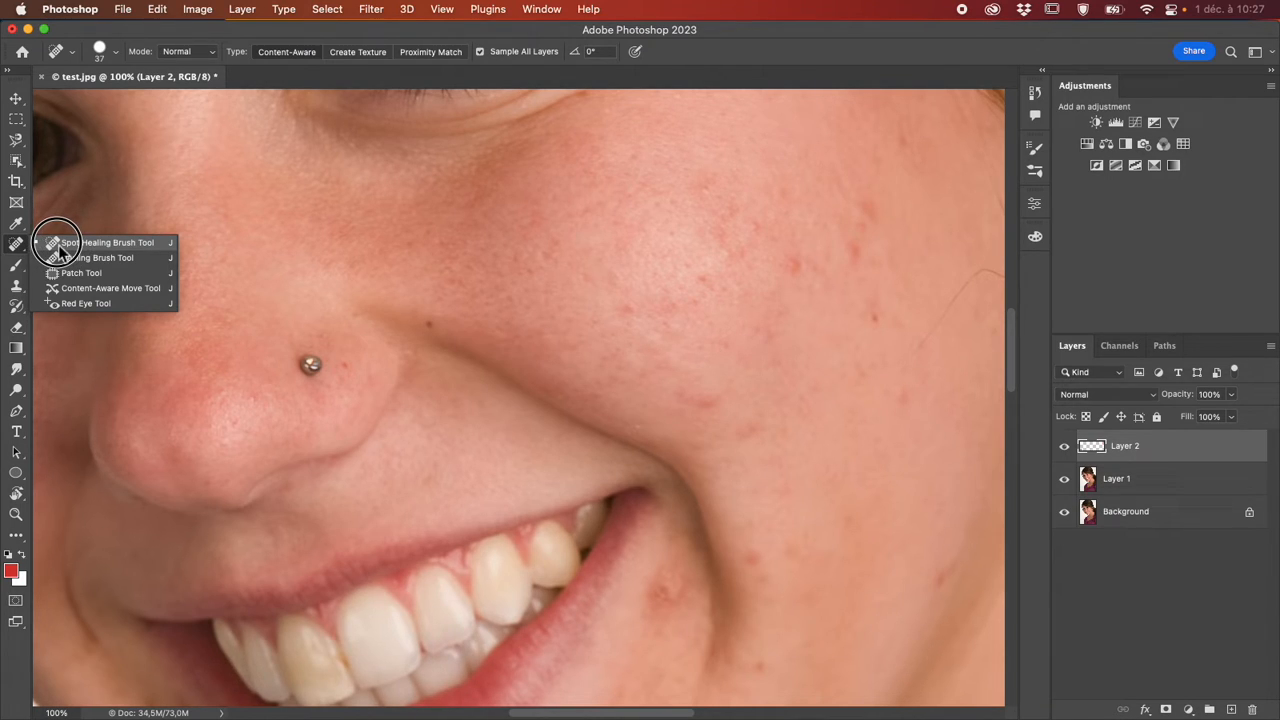
left_click(60, 245)
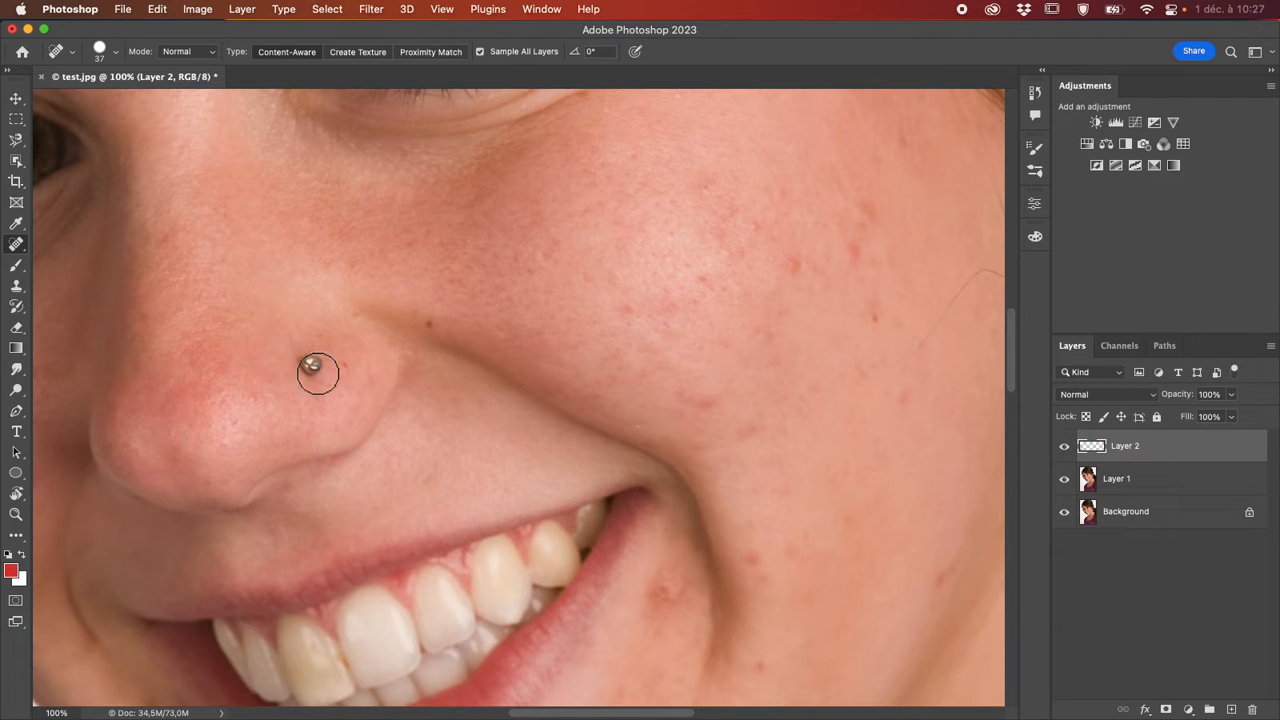
left_click_drag(318, 374, 322, 370)
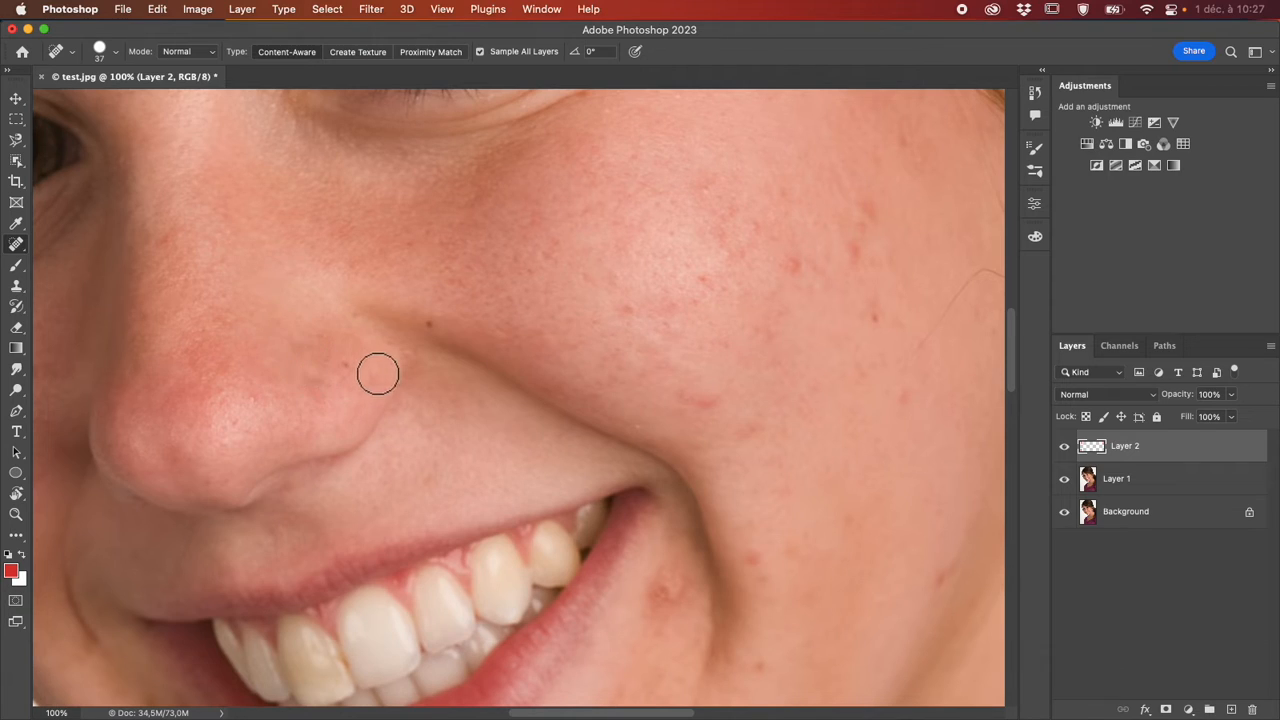
Heal the mole beside the nose and the red blemish on the lower cheek, reducing the brush size to 20 px.
left_click(434, 328)
left_click(706, 403)
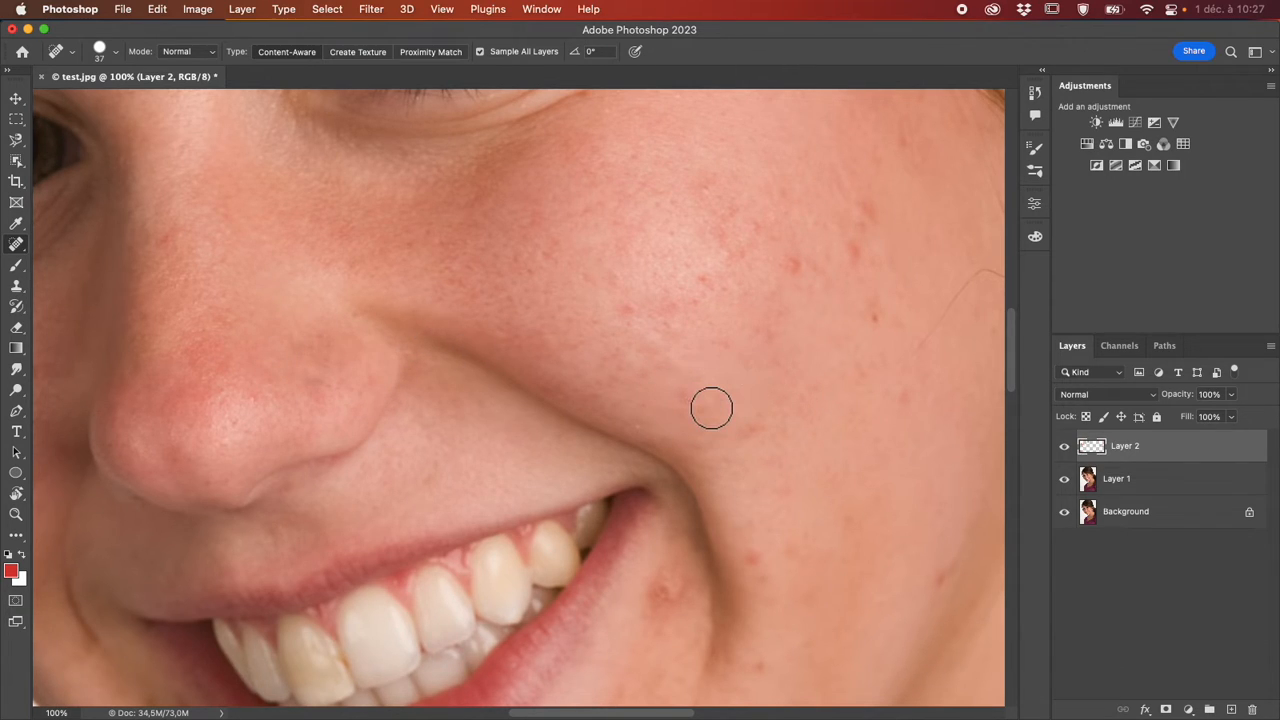
left_click(705, 405, "ctrl+alt")
left_click_drag(705, 405, 694, 397)
Enlarge the brush to 45 px and heal the red patch beside the corner of the mouth.
scroll(700, 520, "down", 3)
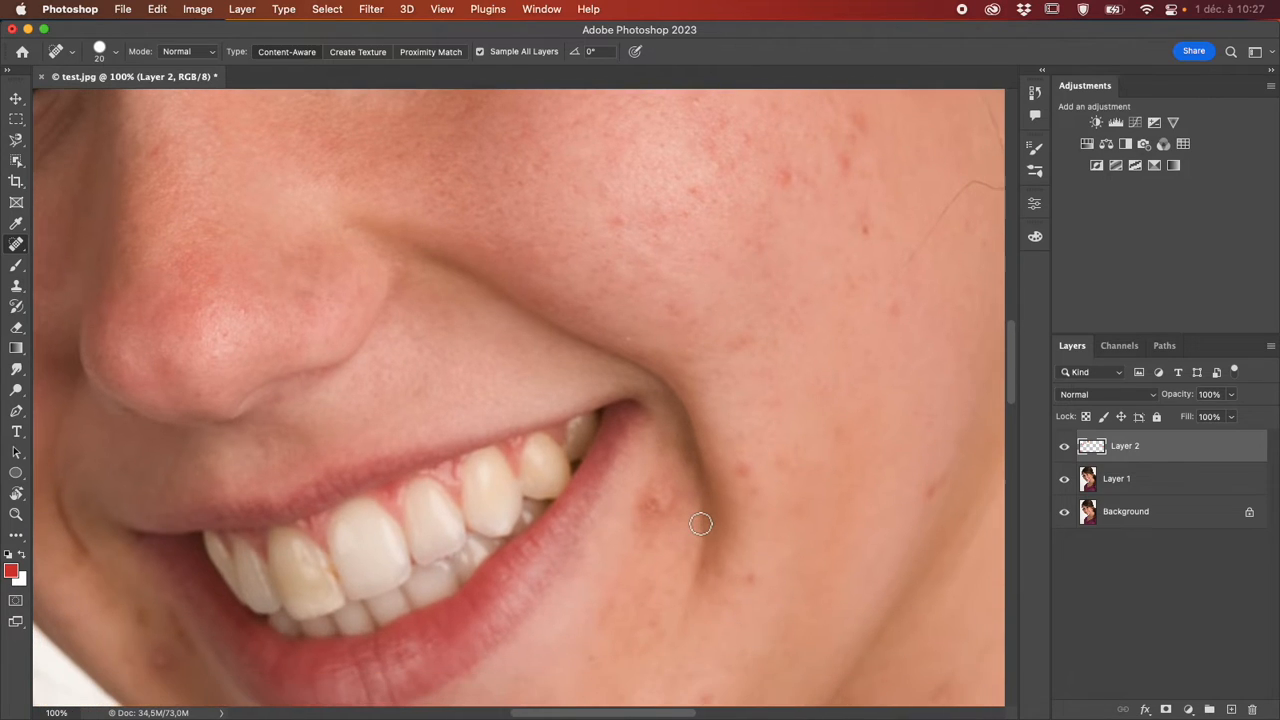
left_click_drag(696, 519, 683, 526)
left_click(658, 505)
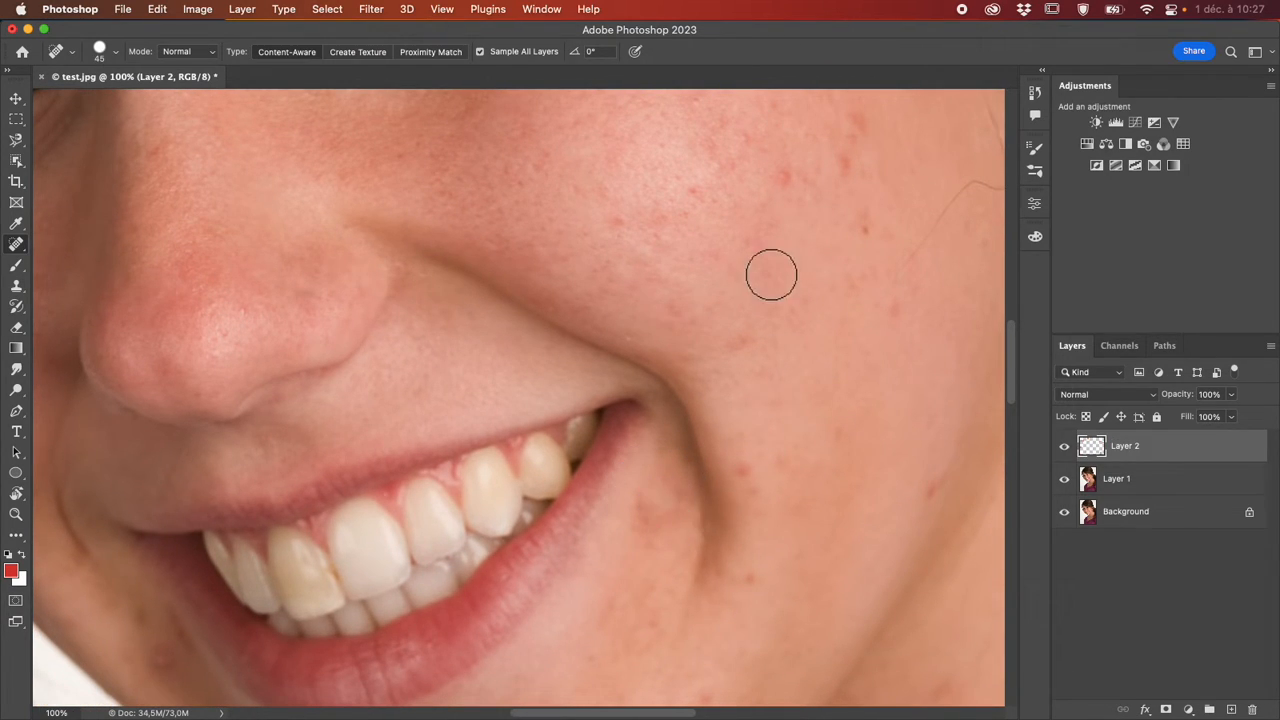
Heal the prominent red spots across the middle and outer cheek with the 45 px brush.
left_click(690, 196)
left_click(781, 179)
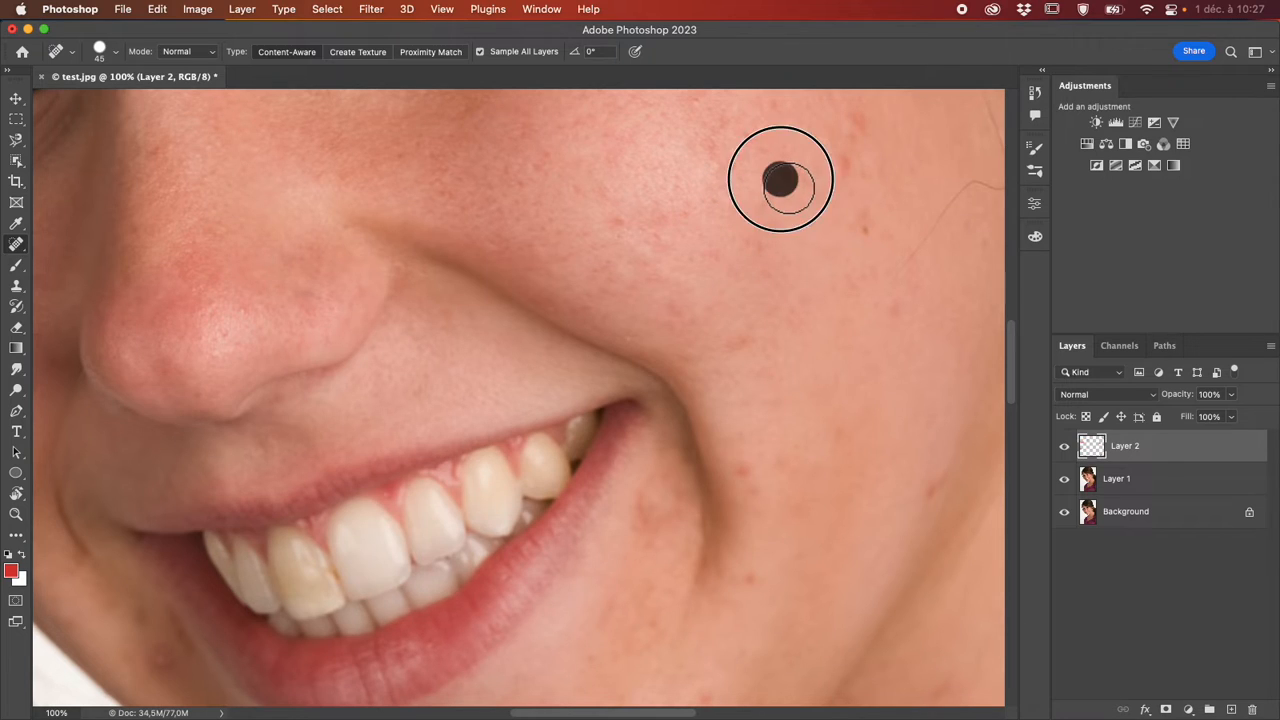
scroll(845, 203, "up", 3)
scroll(845, 203, "right", 1)
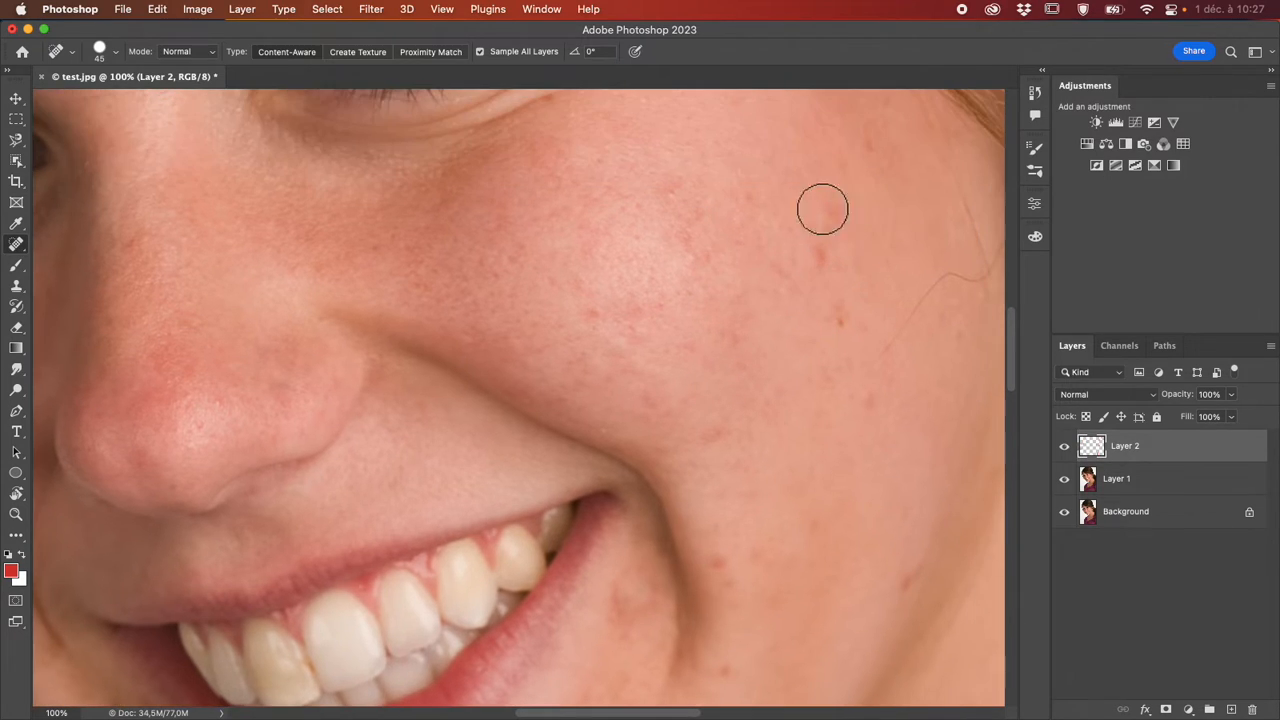
left_click(837, 206)
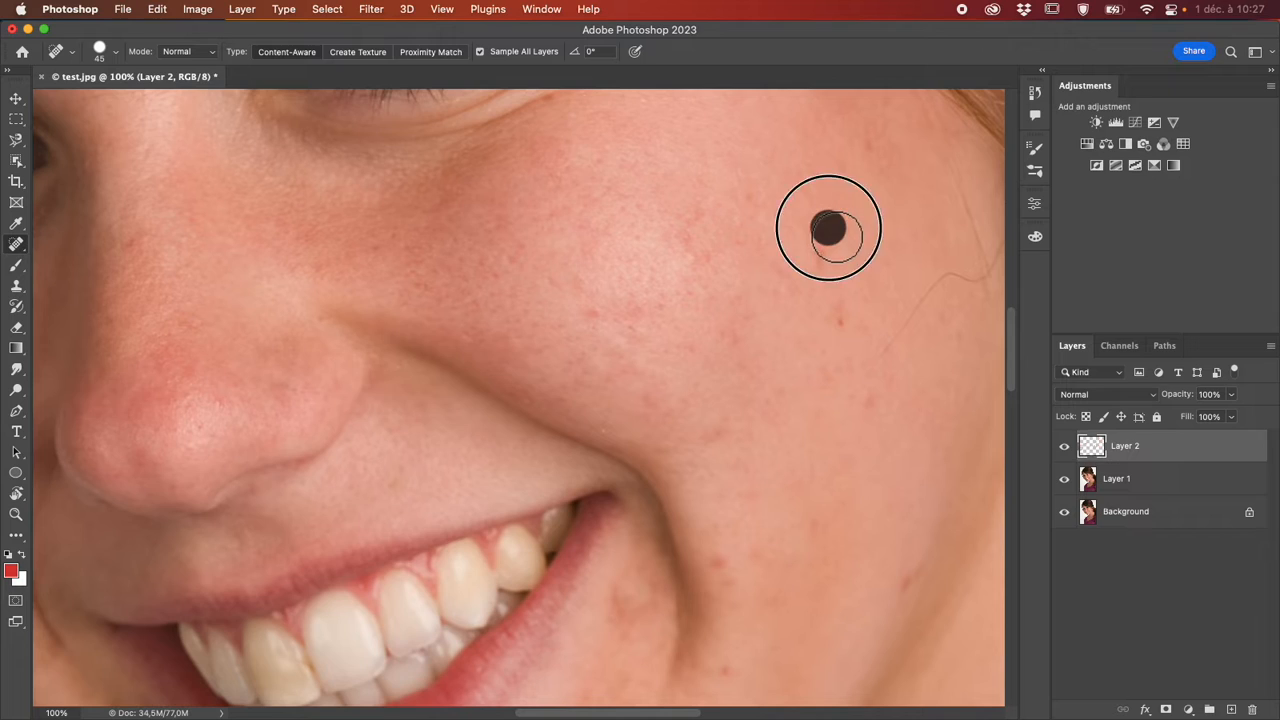
left_click(844, 322)
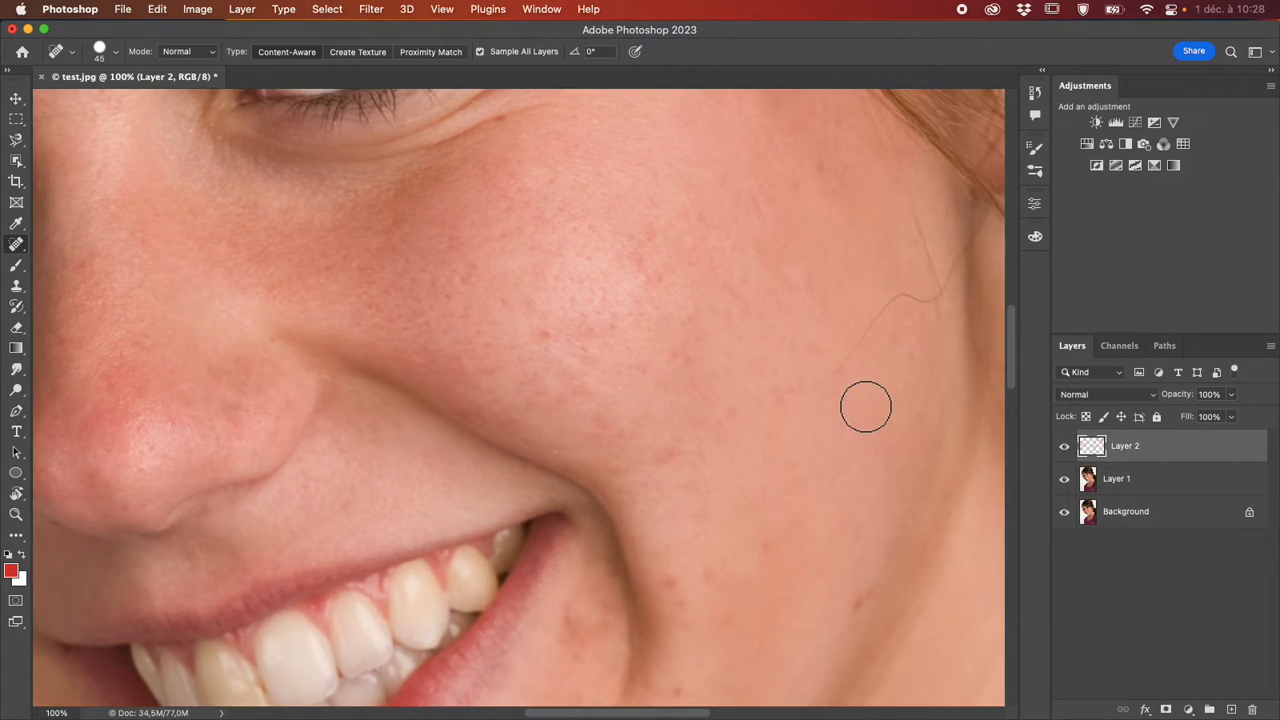
Set a softer 29 px healing brush and remove small red spots from the cheek.
left_click_drag(866, 406, 853, 407)
mouse_move(822, 428)
left_mouse_down()
mouse_move(850, 443)
mouse_move(829, 435)
mouse_move(840, 440)
mouse_move(831, 345)
mouse_move(823, 537)
mouse_move(818, 333)
left_mouse_up()
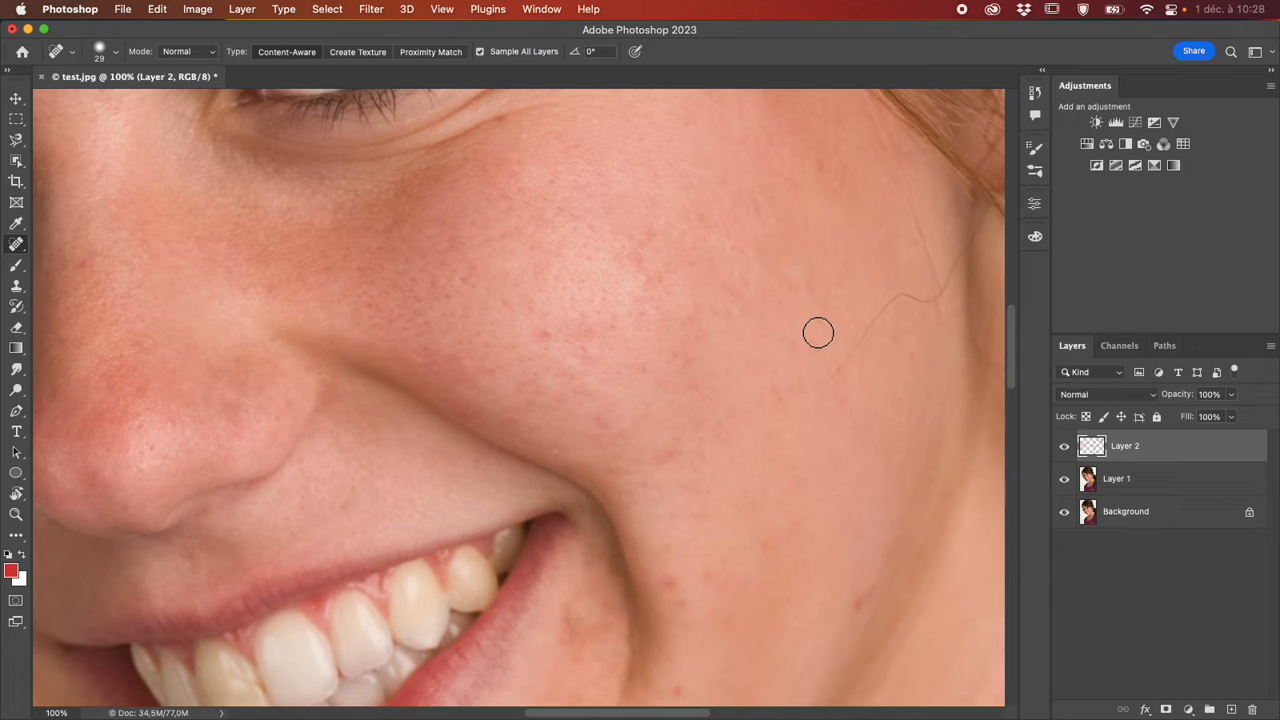
left_click(831, 404, "ctrl+alt")
left_click(553, 340)
Remove the stray hairs crossing the outer cheek near the ear, using a 22 px healing brush.
scroll(811, 414, "right", 3)
scroll(807, 408, "right", 1)
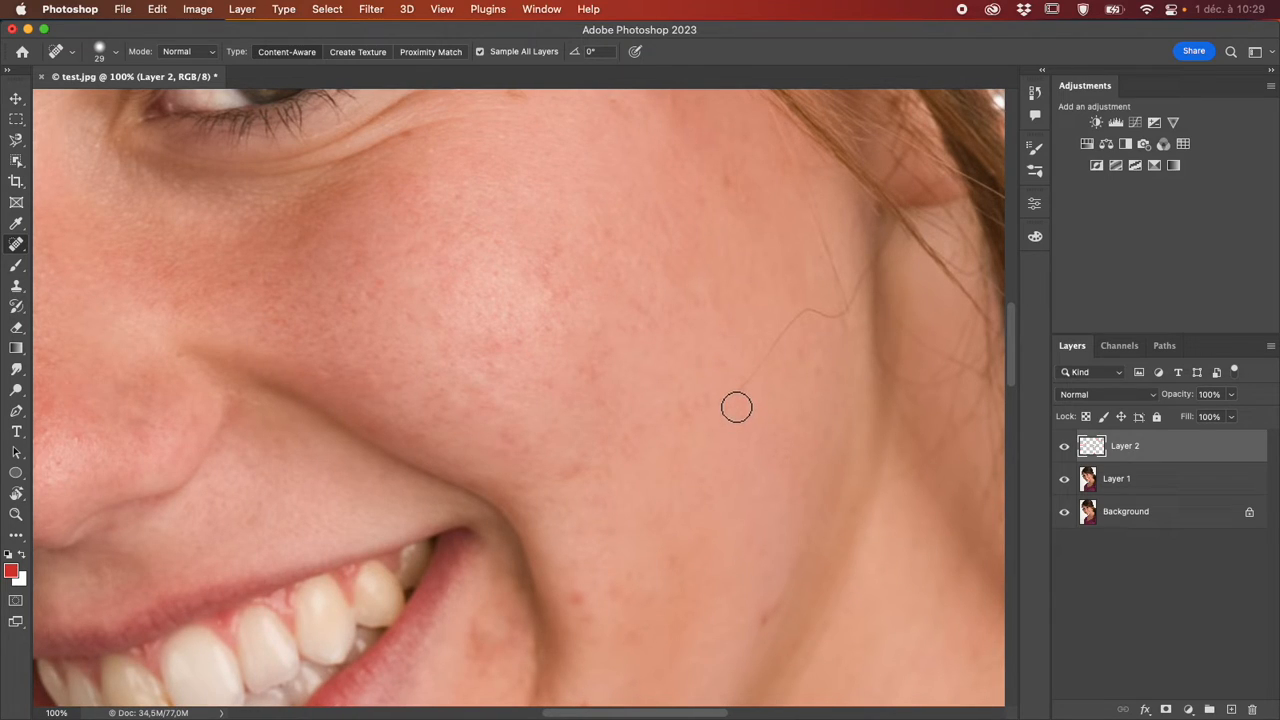
mouse_move(731, 402)
left_mouse_down()
mouse_move(738, 417)
mouse_move(743, 377)
mouse_move(798, 320)
mouse_move(840, 311)
mouse_move(867, 270)
left_mouse_up()
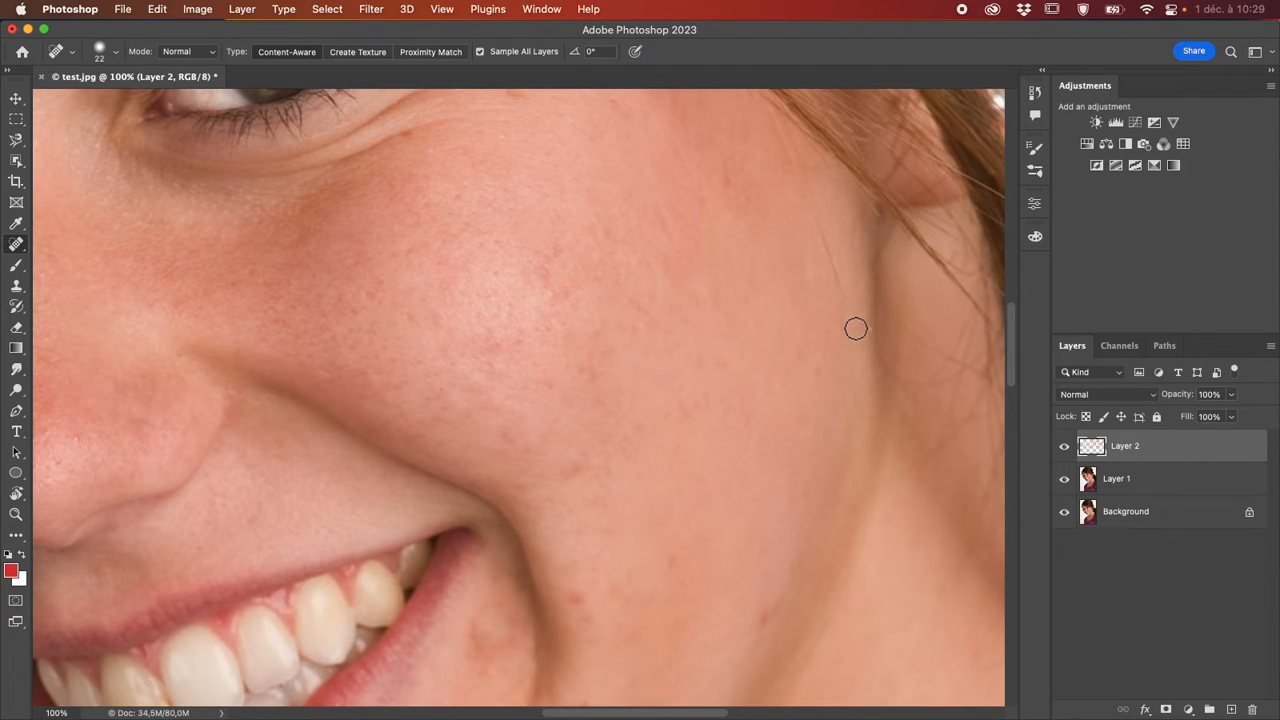
left_click_drag(851, 319, 801, 179)
Heal the small blemishes beside the outer corner of the eye and across the upper cheek.
scroll(805, 272, "up", 3)
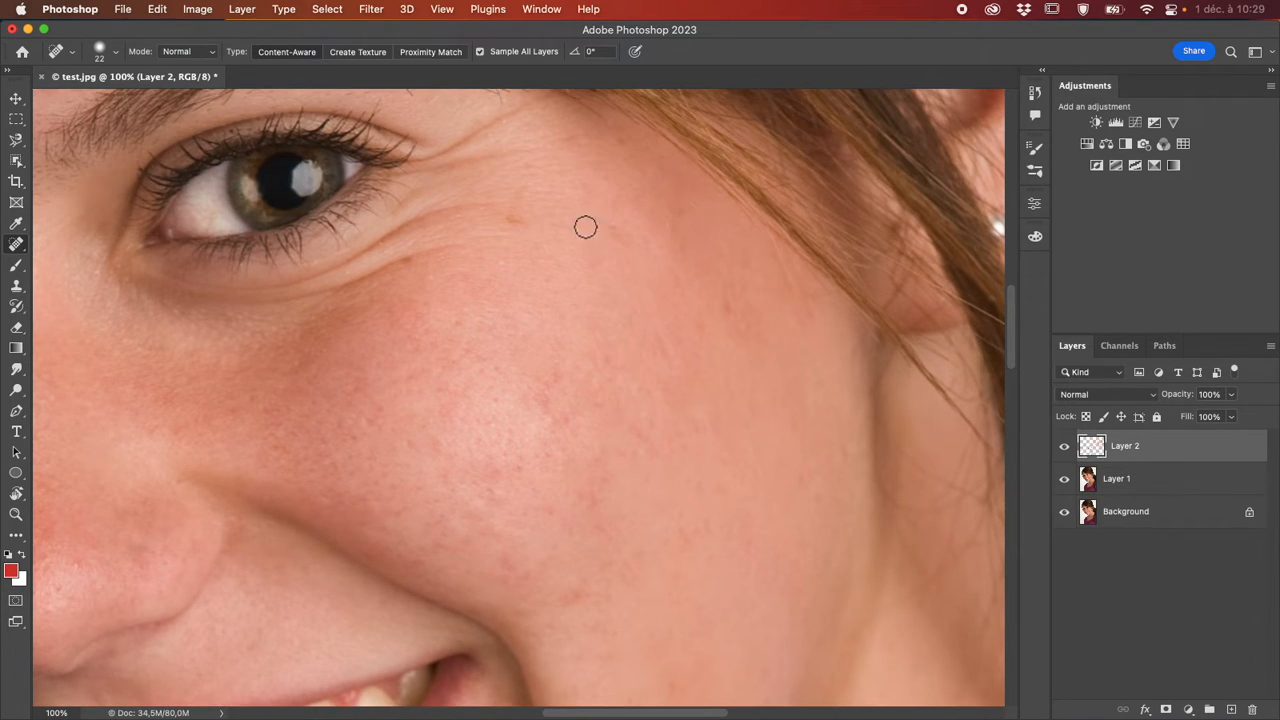
left_click(515, 221)
left_click(517, 224)
left_click(521, 212)
left_click(725, 305)
left_click(622, 222)
left_click(548, 405)
left_click(451, 324)
left_click(558, 361)
Heal the remaining reddish spots on the cheek above the smile line.
scroll(609, 451, "down", 5)
scroll(609, 451, "right", 5)
left_click(549, 374)
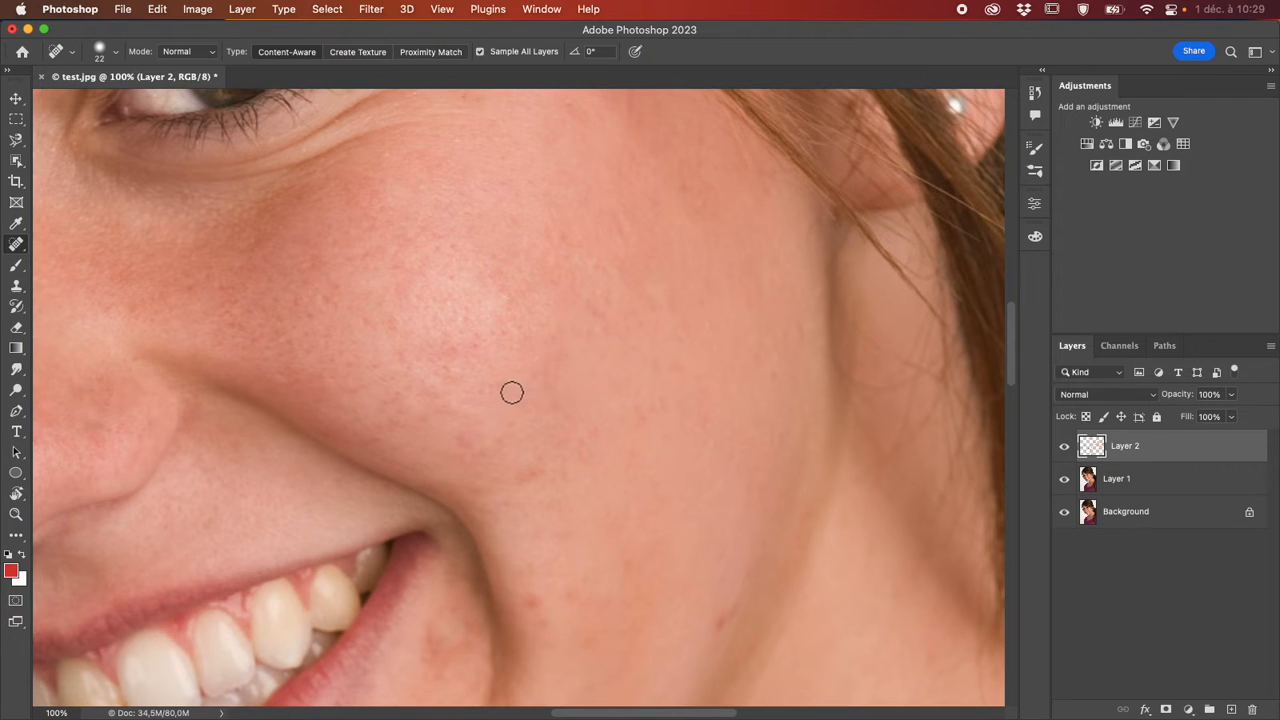
left_click(511, 391)
Find and heal the light lint specks on the purple shirt below the neckline.
scroll(569, 473, "down", 10)
scroll(569, 473, "down", 10)
scroll(569, 470, "right", 5)
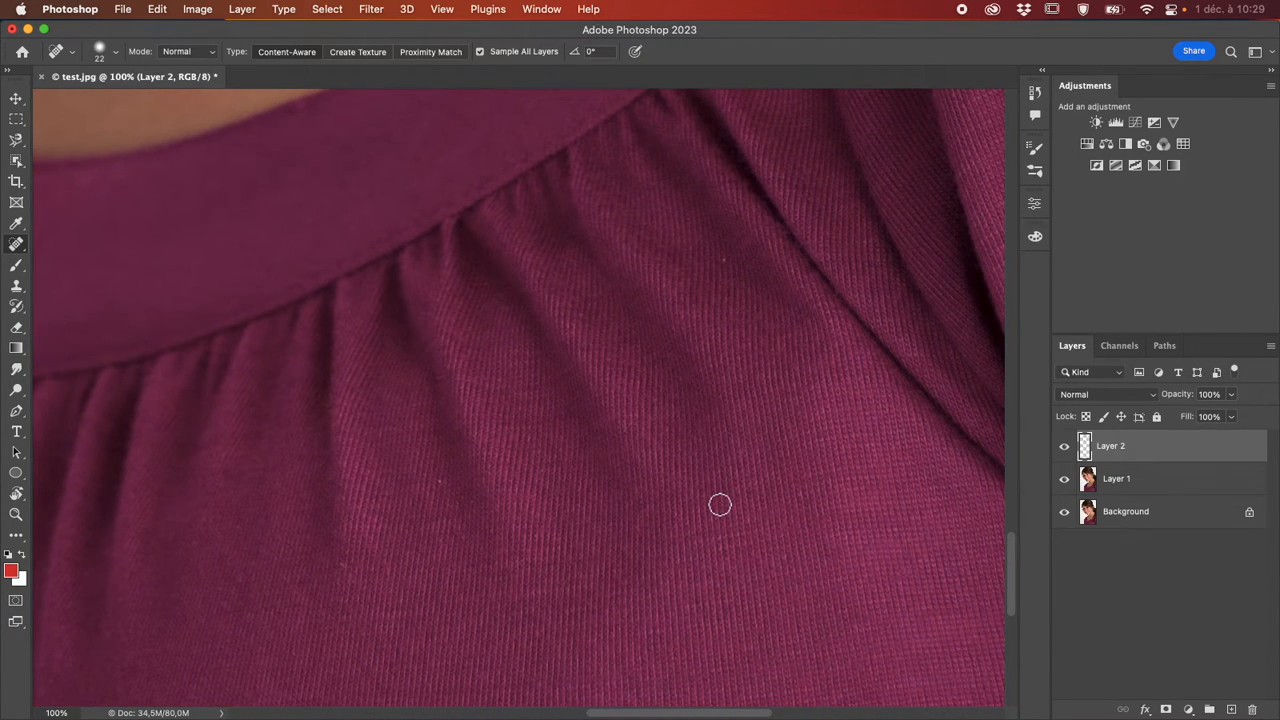
scroll(716, 503, "up", 5)
scroll(715, 500, "left", 5)
scroll(715, 500, "up", 10)
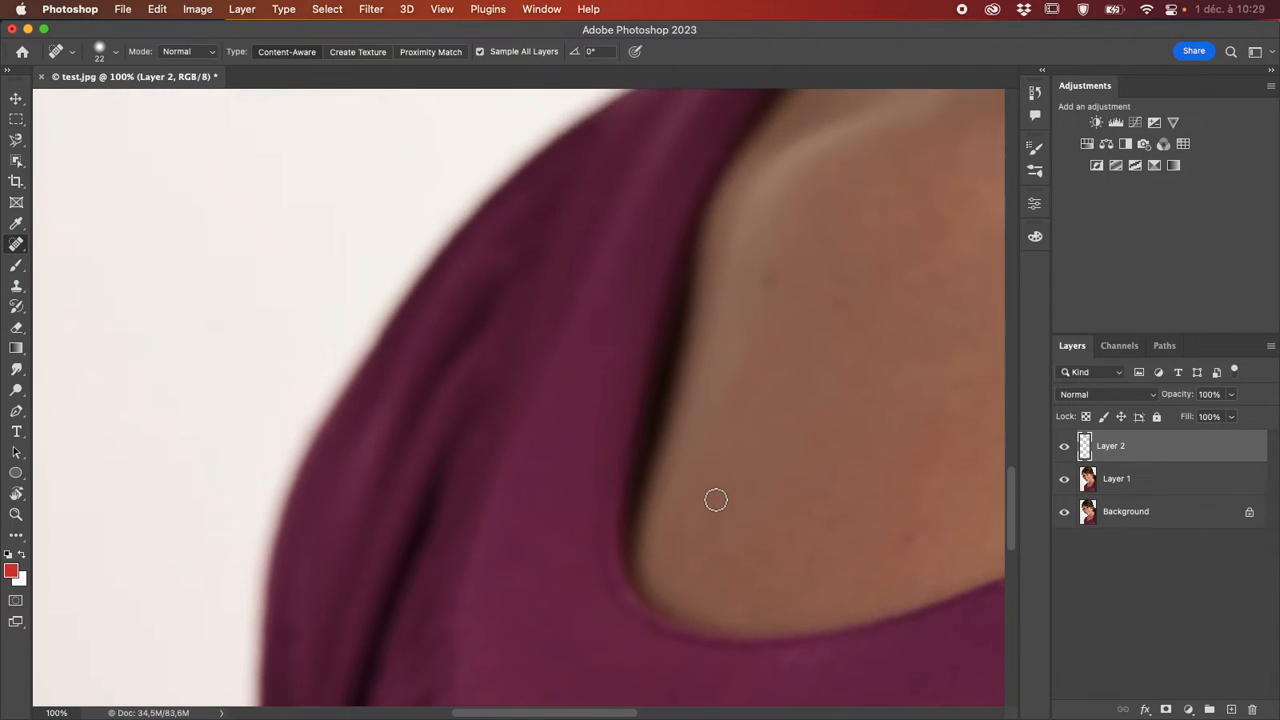
scroll(715, 500, "right", 5)
scroll(715, 500, "down", 10)
scroll(715, 500, "right", 2)
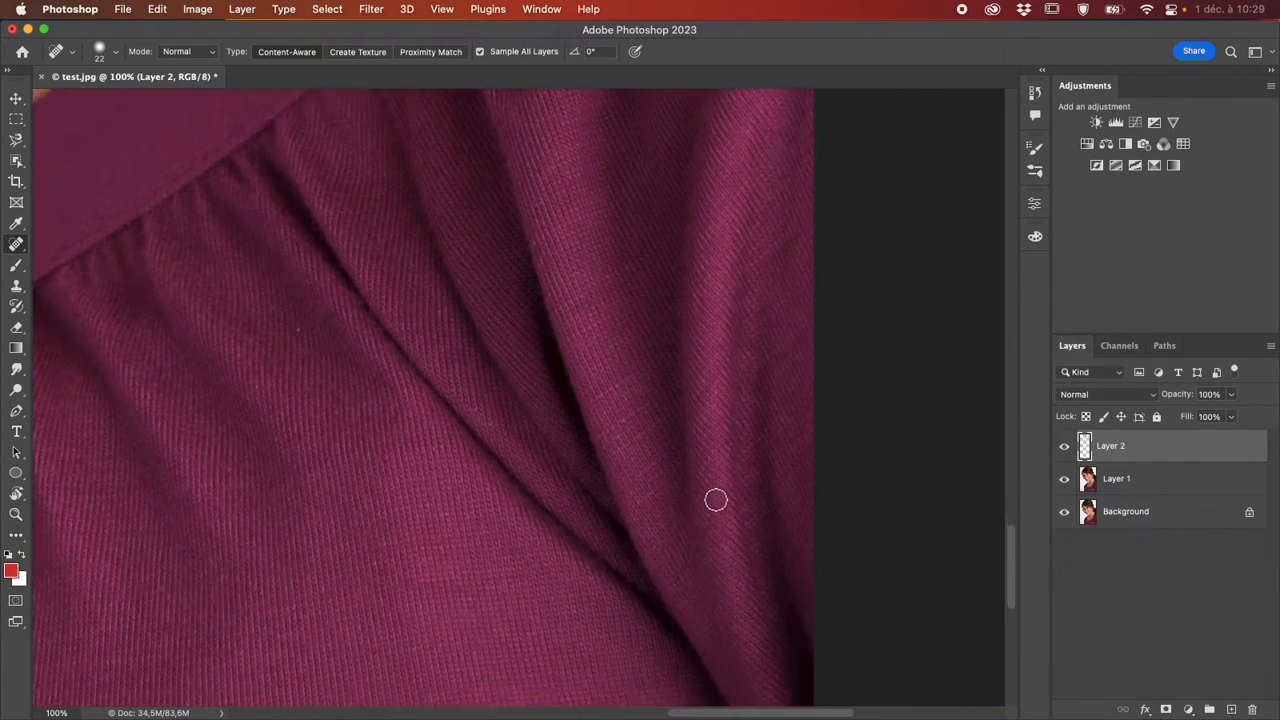
scroll(715, 500, "up", 10)
scroll(715, 500, "left", 2)
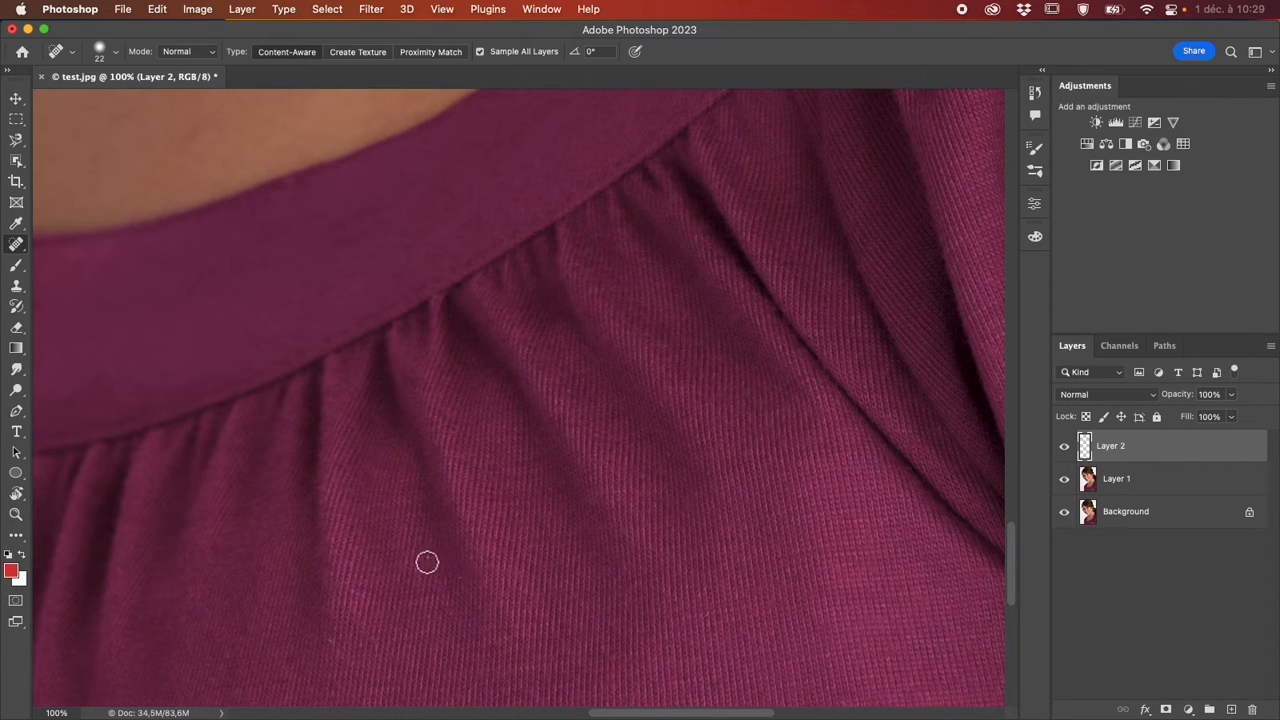
Heal the red spots on the lower cheek just outside the smile line.
scroll(436, 561, "up", 10)
scroll(436, 561, "right", 1)
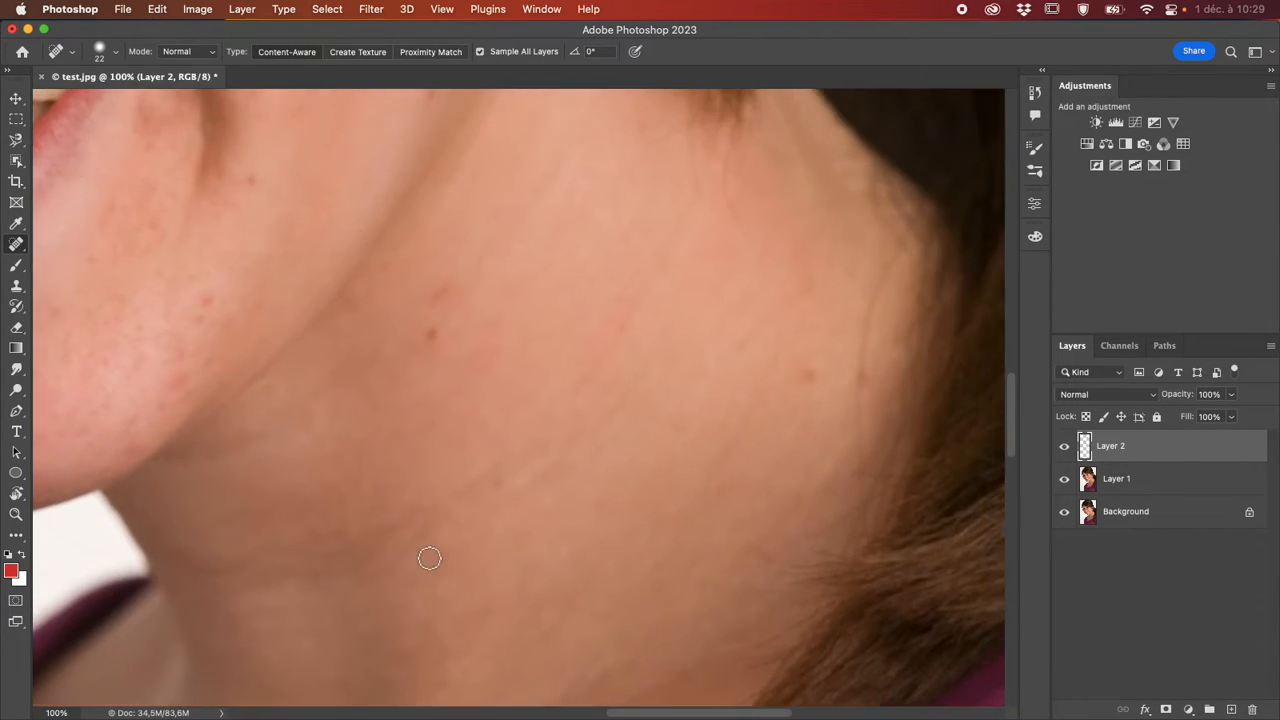
scroll(429, 558, "up", 5)
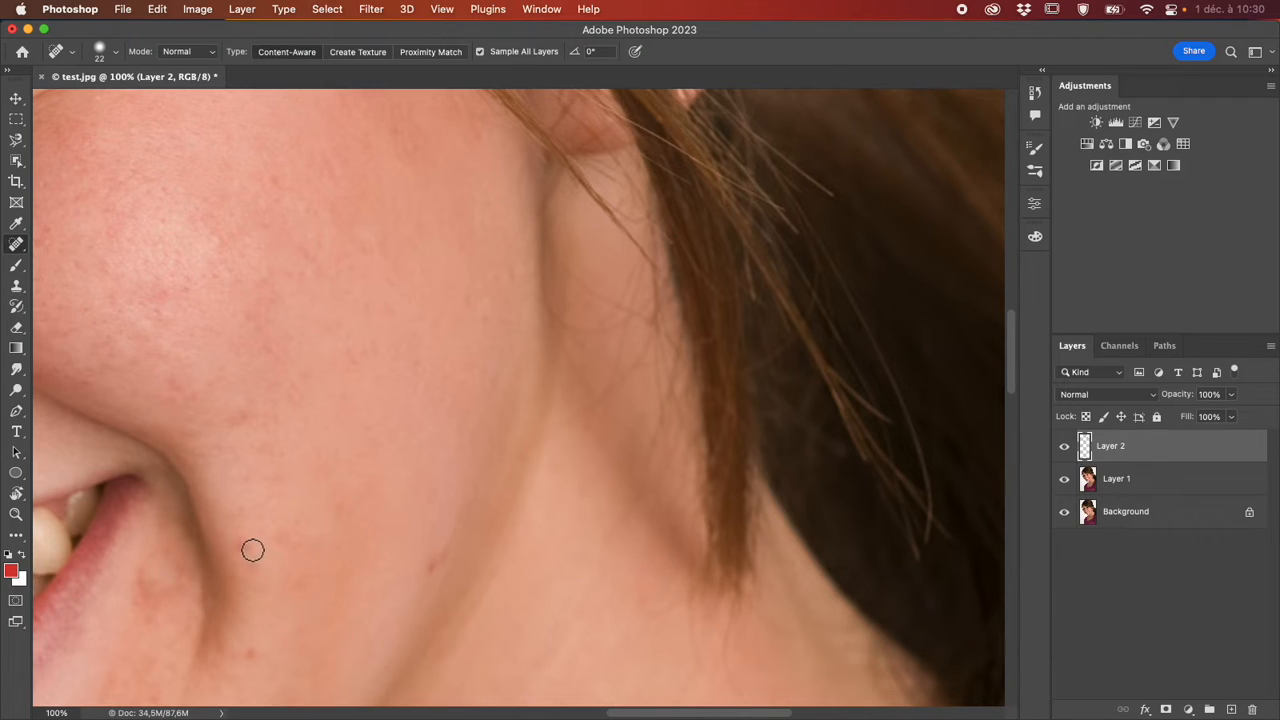
left_click_drag(244, 545, 253, 552)
left_click_drag(252, 655, 251, 657)
left_click_drag(337, 507, 337, 506)
left_click(244, 416)
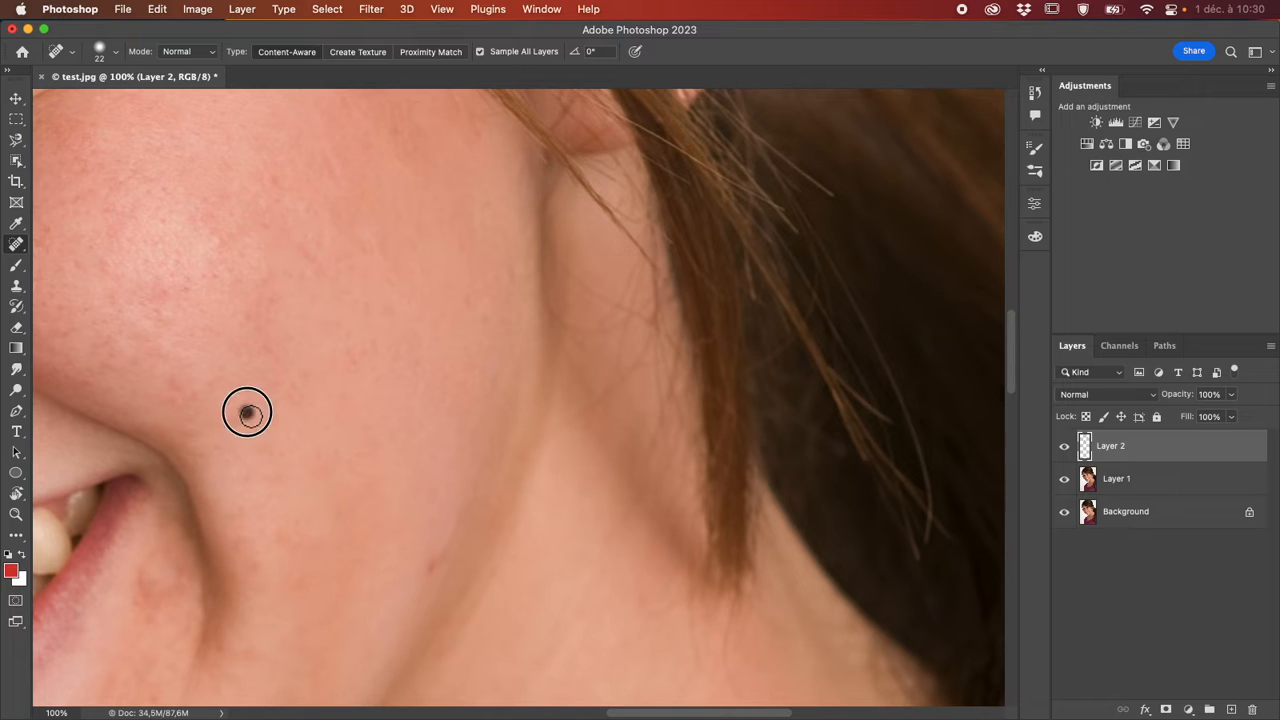
Heal the spot beneath the smile line and the reddish mark on the jawline, and try healing the patch beside the mouth.
scroll(249, 487, "down", 5)
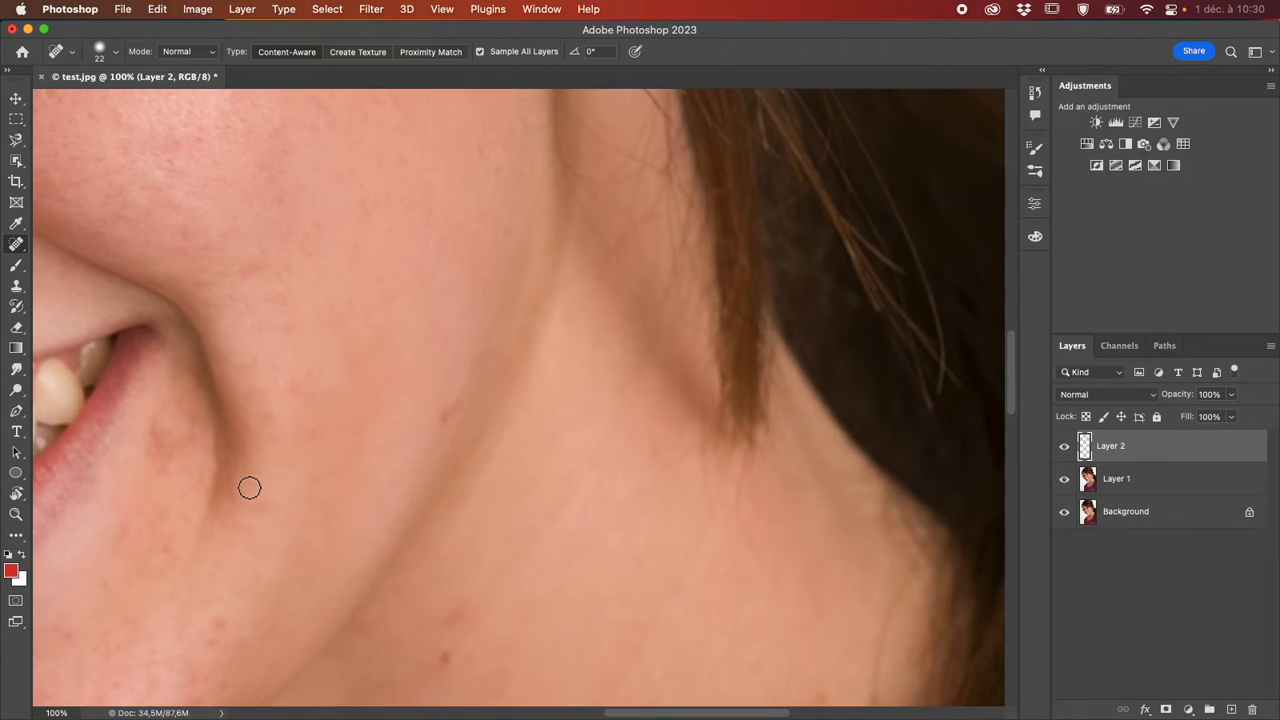
mouse_move(161, 452)
left_mouse_down()
mouse_move(157, 423)
mouse_move(189, 444)
mouse_move(194, 417)
left_mouse_up()
left_click(191, 430)
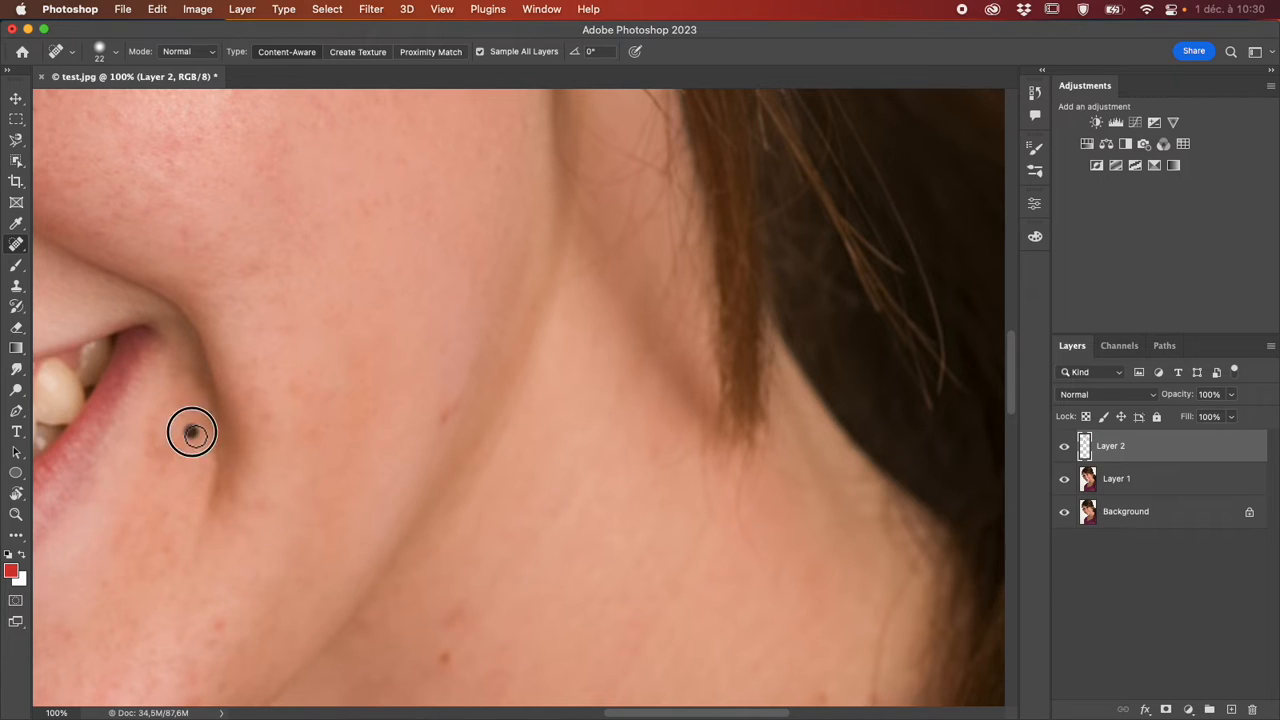
left_click(446, 417)
left_click(457, 406)
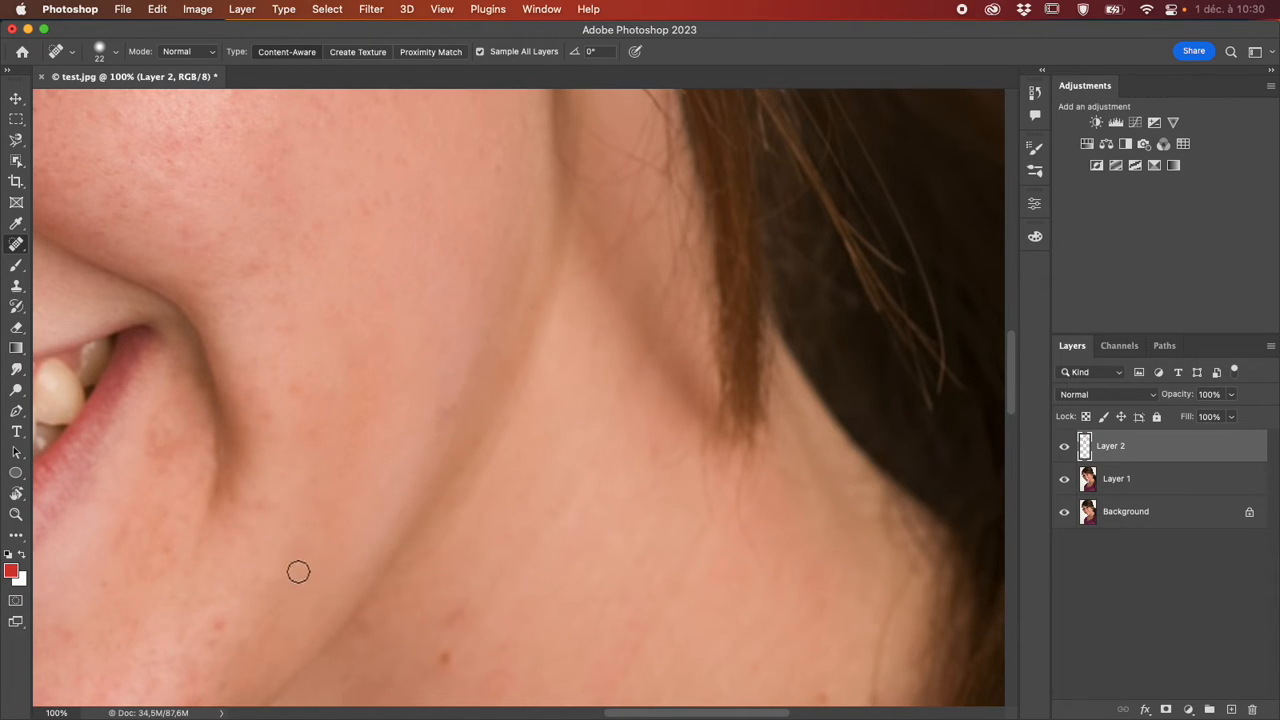
Heal the small spots near the chin and the leftover red marks on the cheek around the smile line.
scroll(224, 625, "down", 3)
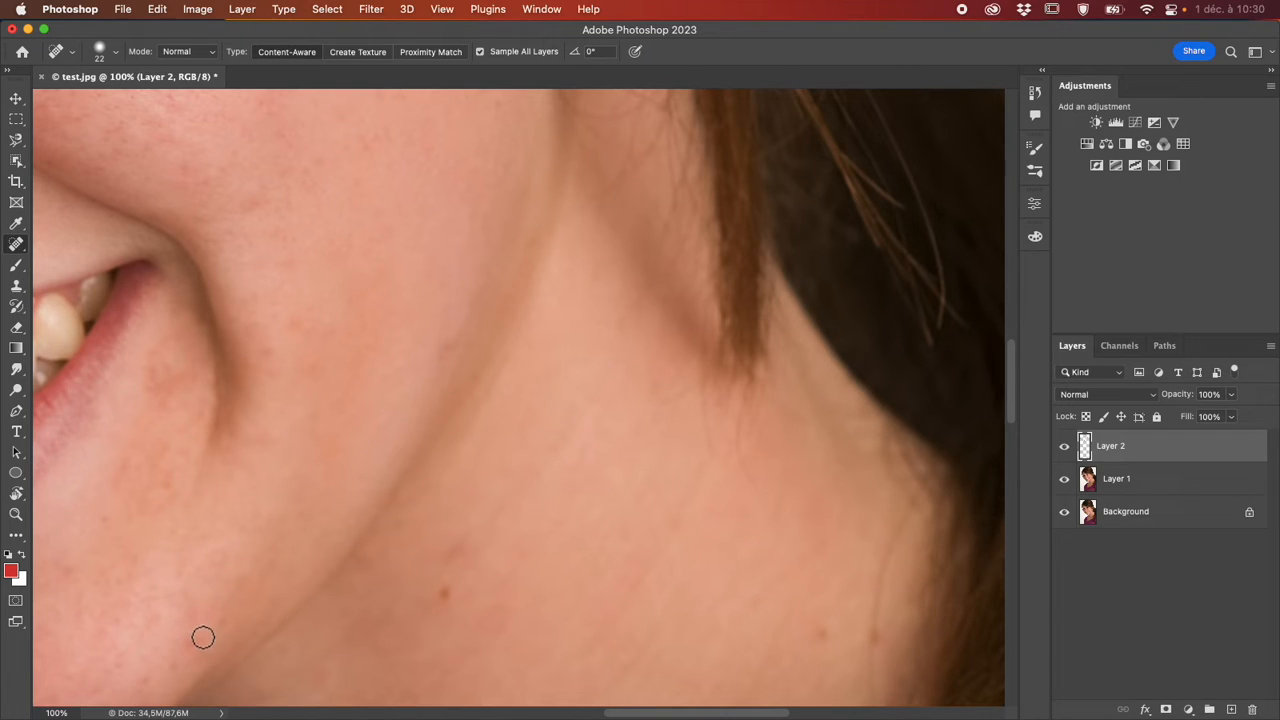
scroll(195, 623, "up", 5)
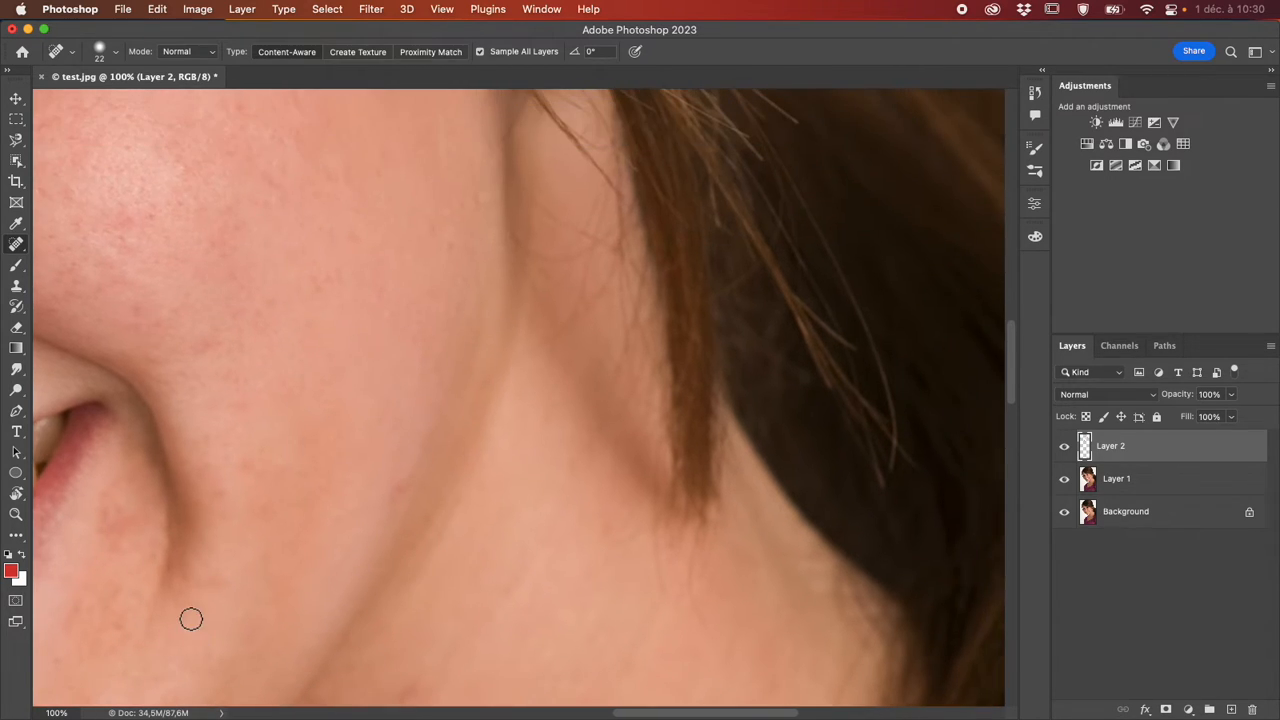
left_click(206, 342)
left_click(257, 493)
left_click(135, 314)
Enlarge the healing brush to 54 px and remove the dark blemish on the chin.
scroll(163, 317, "down", 5)
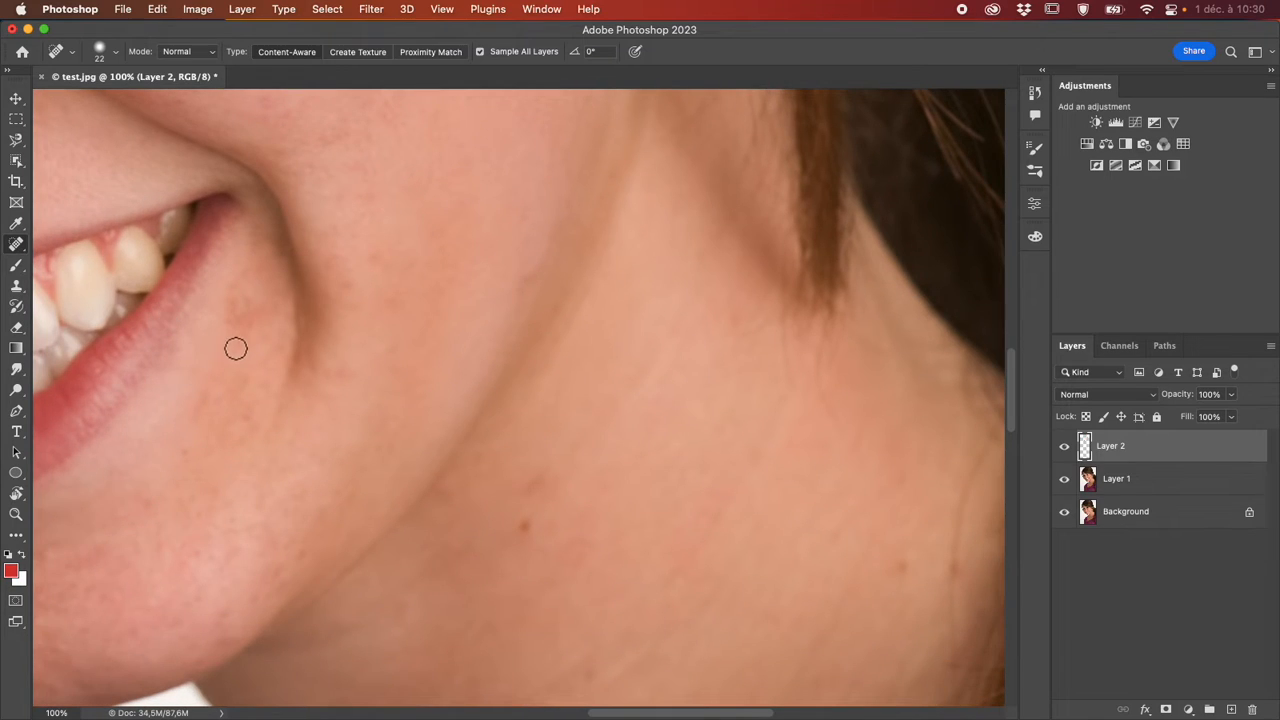
left_click_drag(244, 333, 262, 332)
scroll(310, 397, "down", 2)
scroll(310, 397, "left", 3)
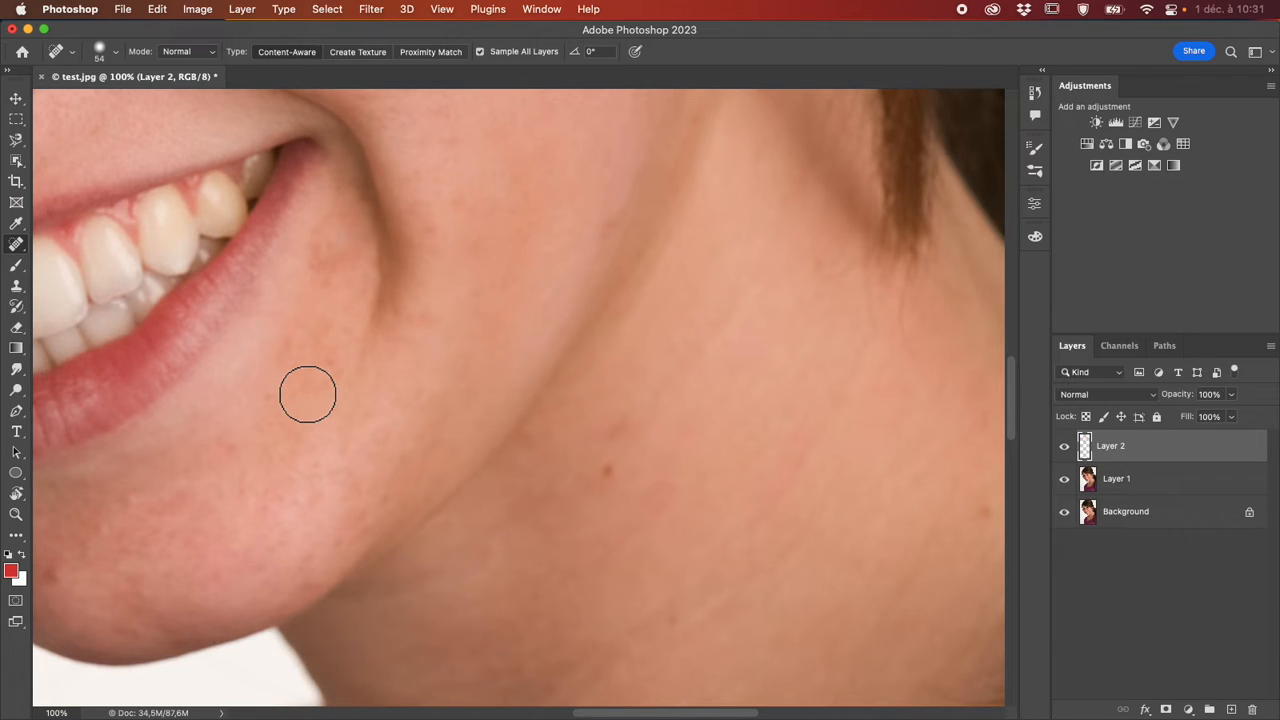
scroll(307, 394, "left", 3)
left_click_drag(197, 535, 205, 543)
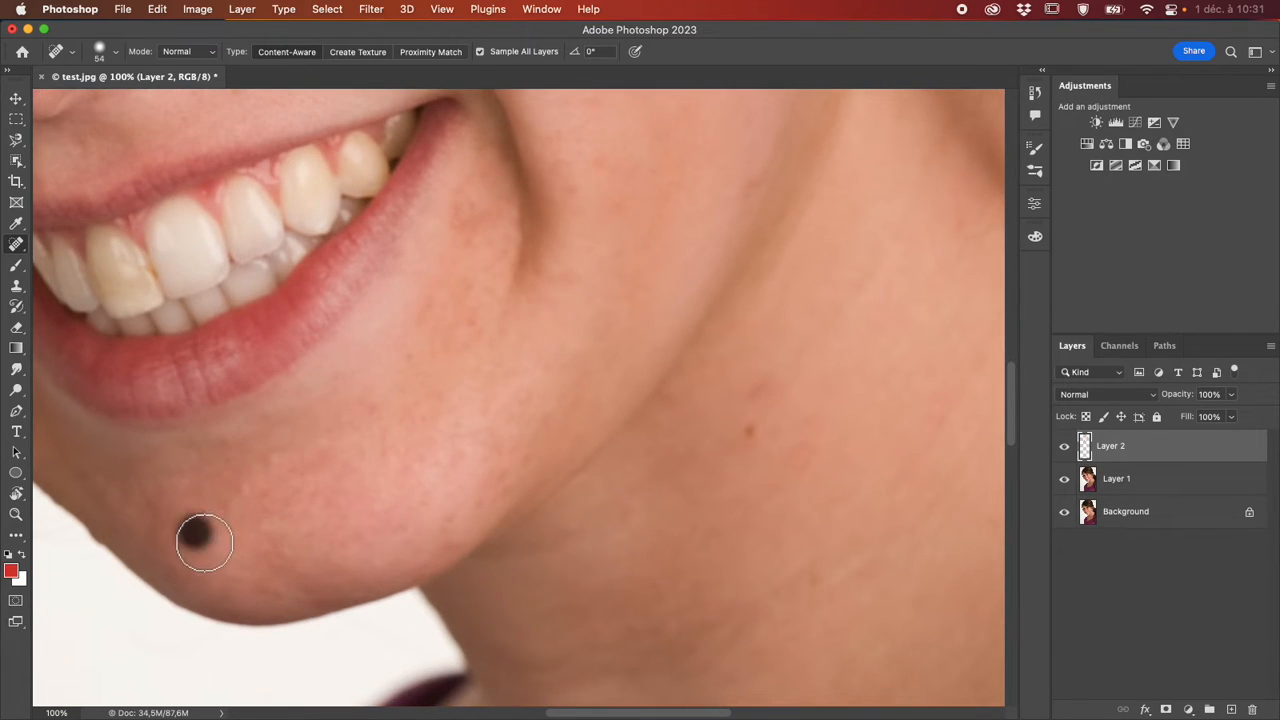
Heal the blemishes on the shaded cheek and below the far corner of the mouth with the 54 px brush.
scroll(403, 474, "up", 3)
scroll(403, 474, "right", 2)
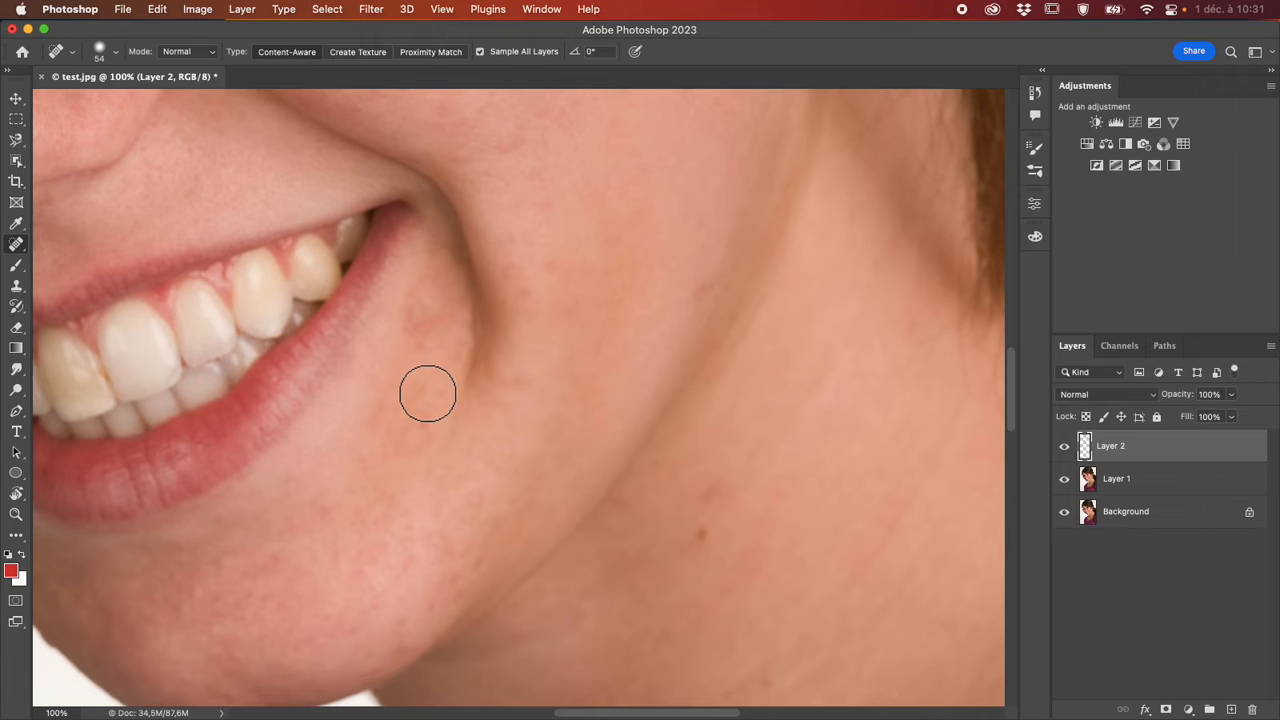
scroll(489, 343, "up", 6)
scroll(489, 343, "left", 12)
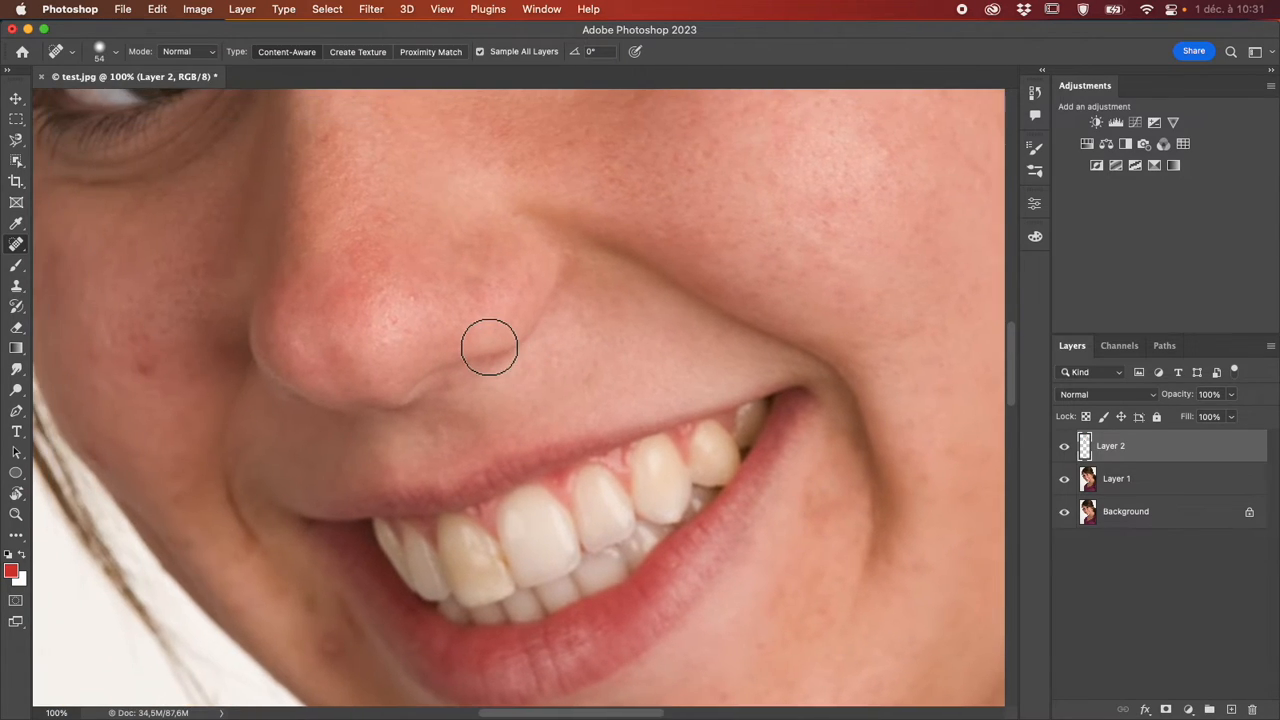
scroll(489, 346, "left", 2)
scroll(489, 346, "up", 1)
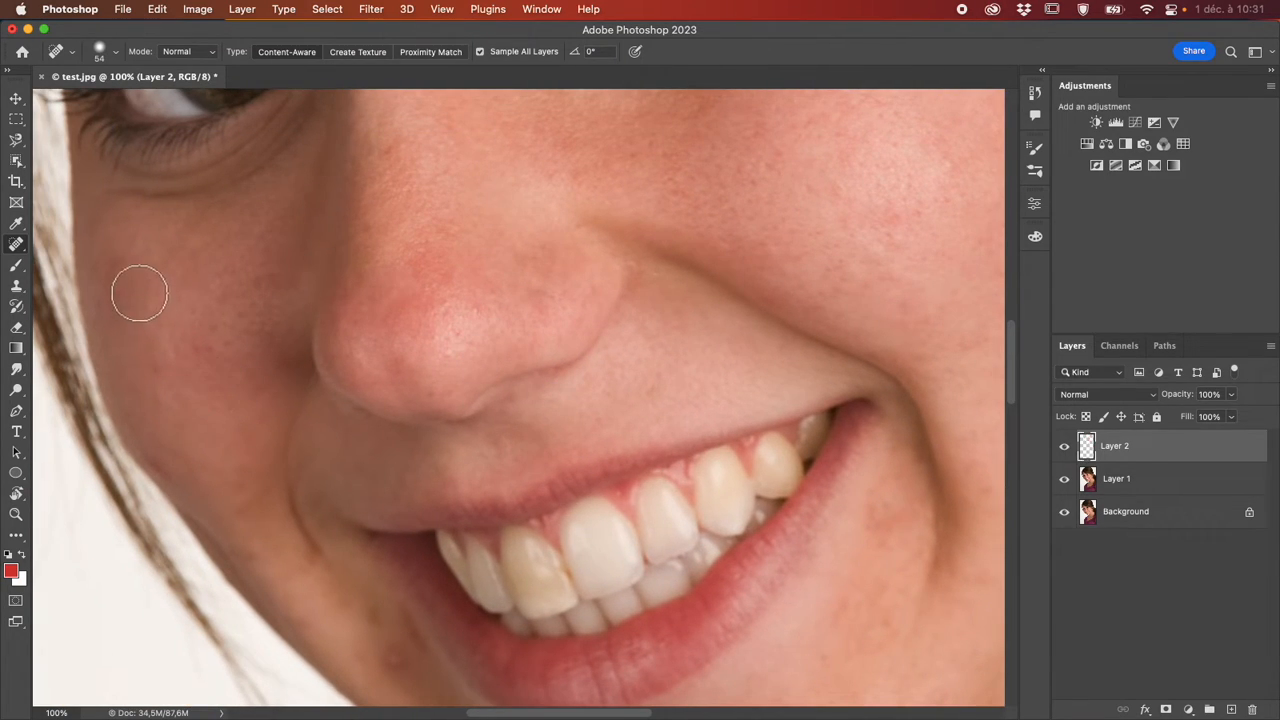
scroll(170, 340, "down", 3)
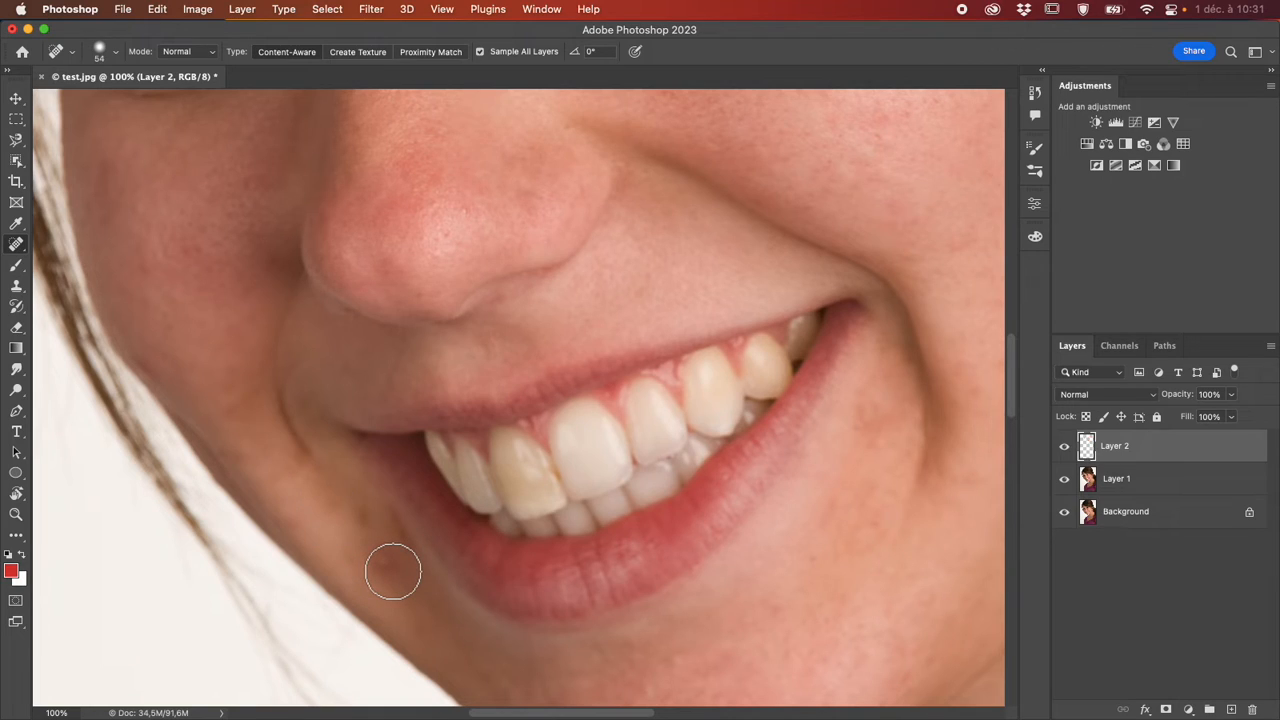
Switch to the Healing Brush tool and enlarge its brush to 33 px.
left_click(18, 247)
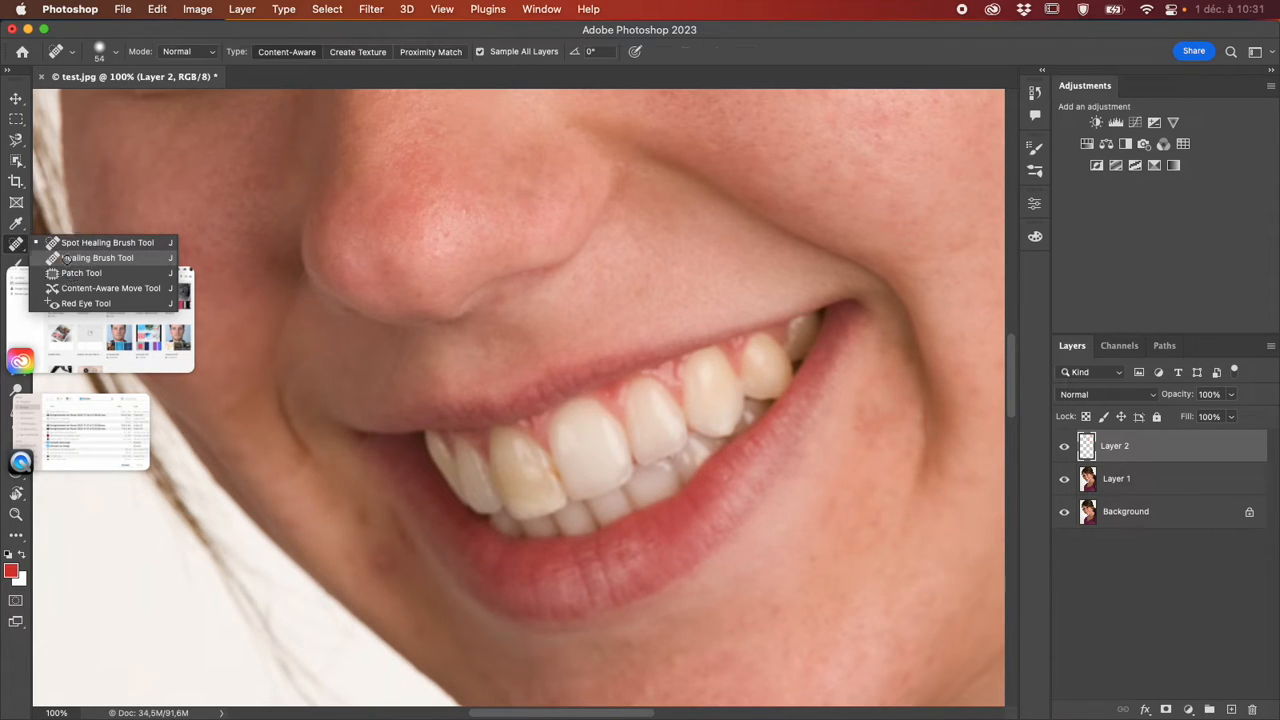
left_click(65, 258)
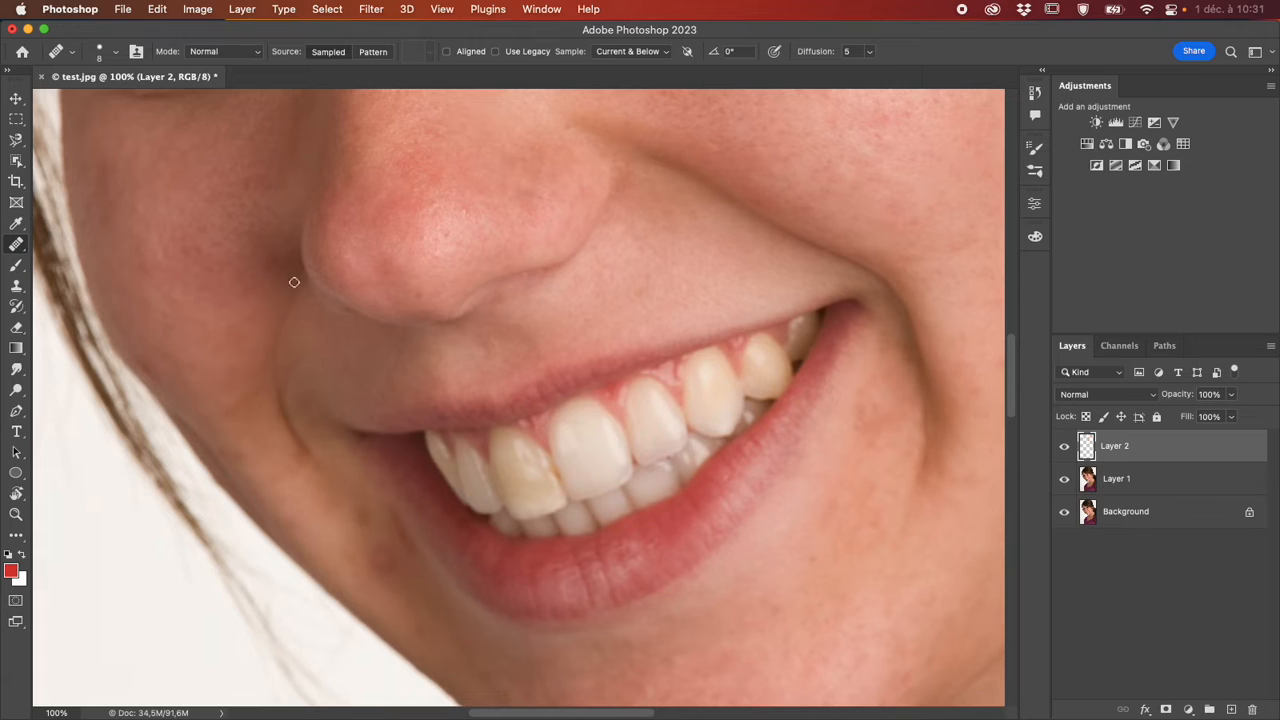
left_click_drag(549, 321, 564, 326)
left_click(22, 254)
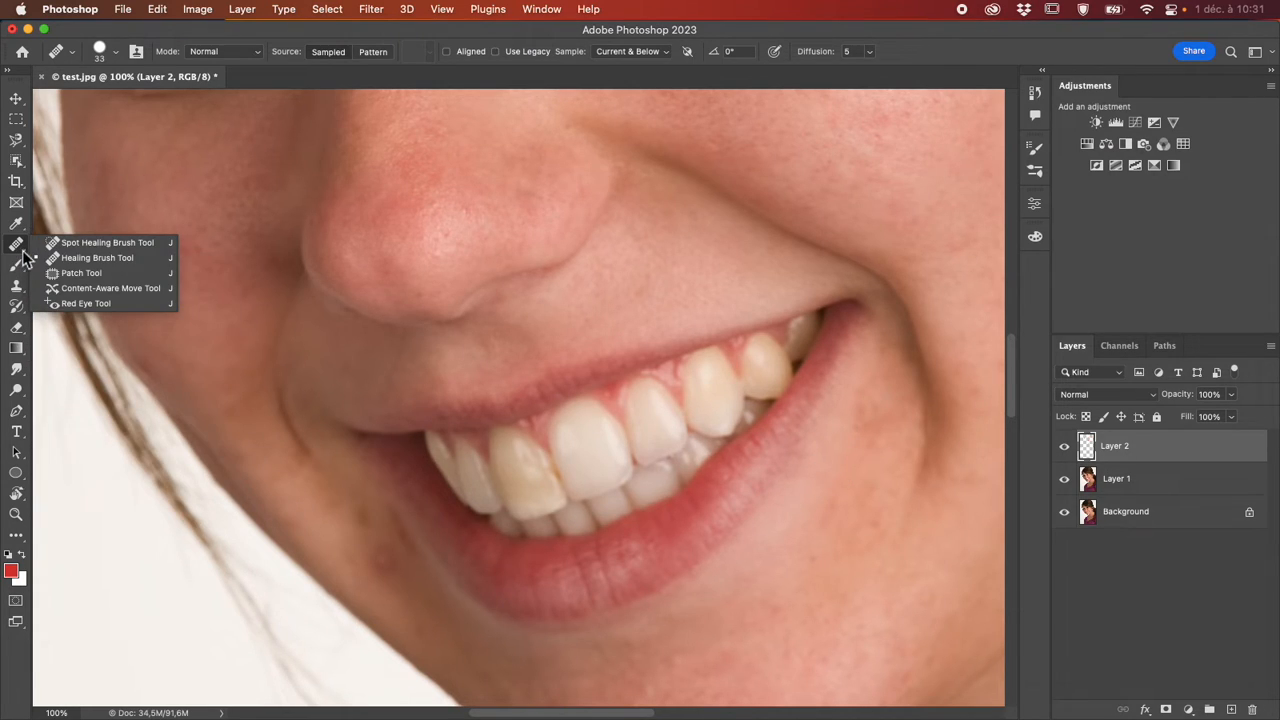
left_click(22, 250)
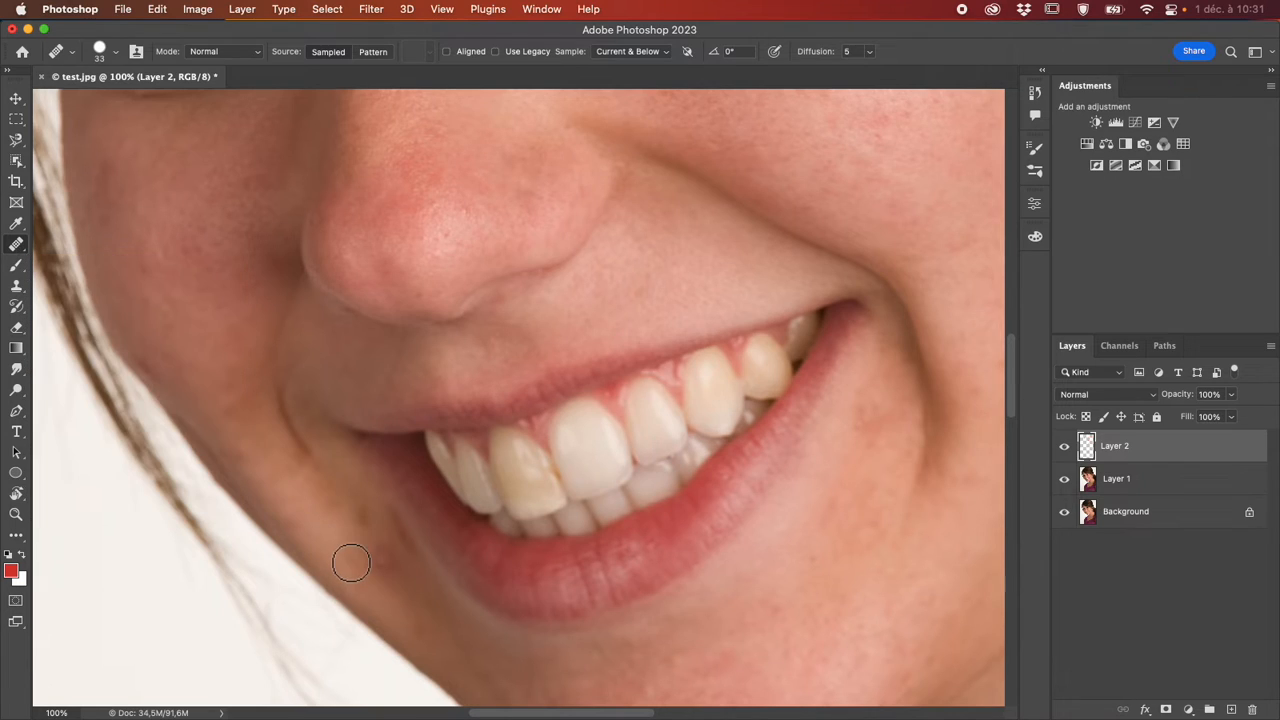
Sample clean skin below the near mouth corner and heal the reddish patch between the lips and the smile line.
scroll(806, 549, "right", 5)
scroll(806, 549, "up", 2)
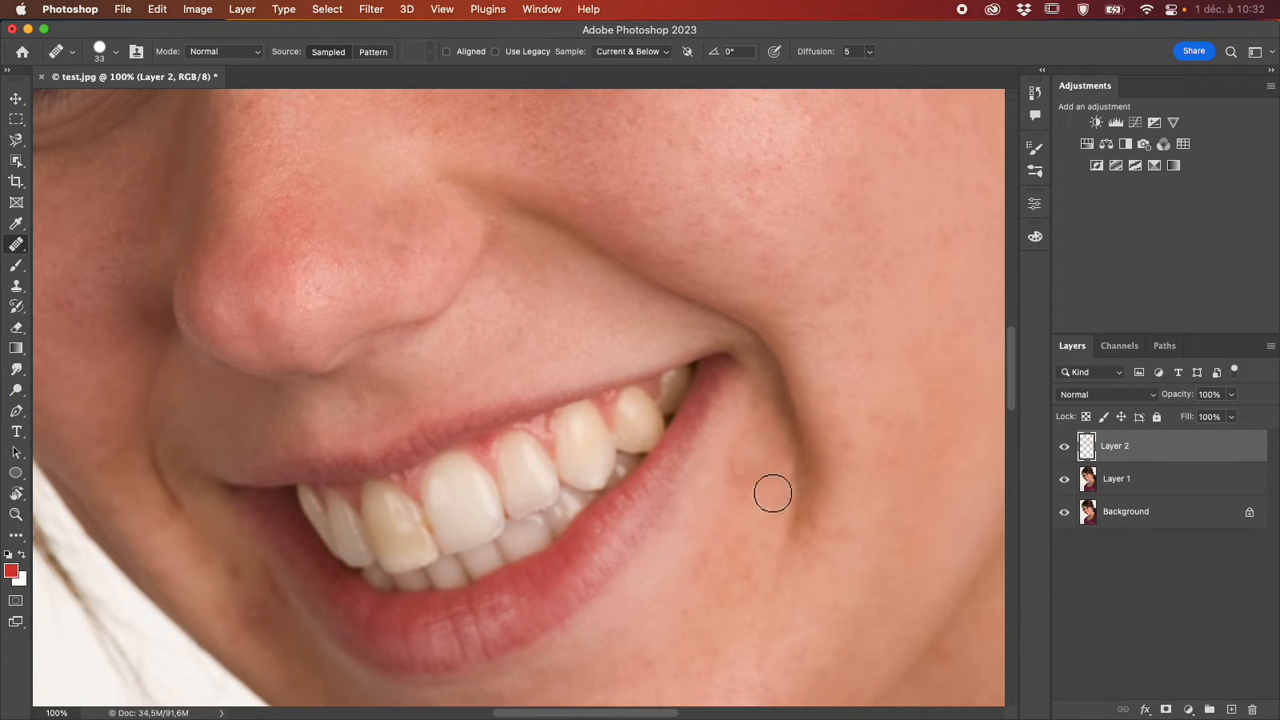
left_click(719, 520, "alt")
left_click(744, 484)
mouse_move(737, 477)
left_mouse_down()
mouse_move(731, 451)
mouse_move(749, 440)
mouse_move(757, 457)
mouse_move(745, 482)
mouse_move(766, 457)
mouse_move(753, 438)
left_mouse_up()
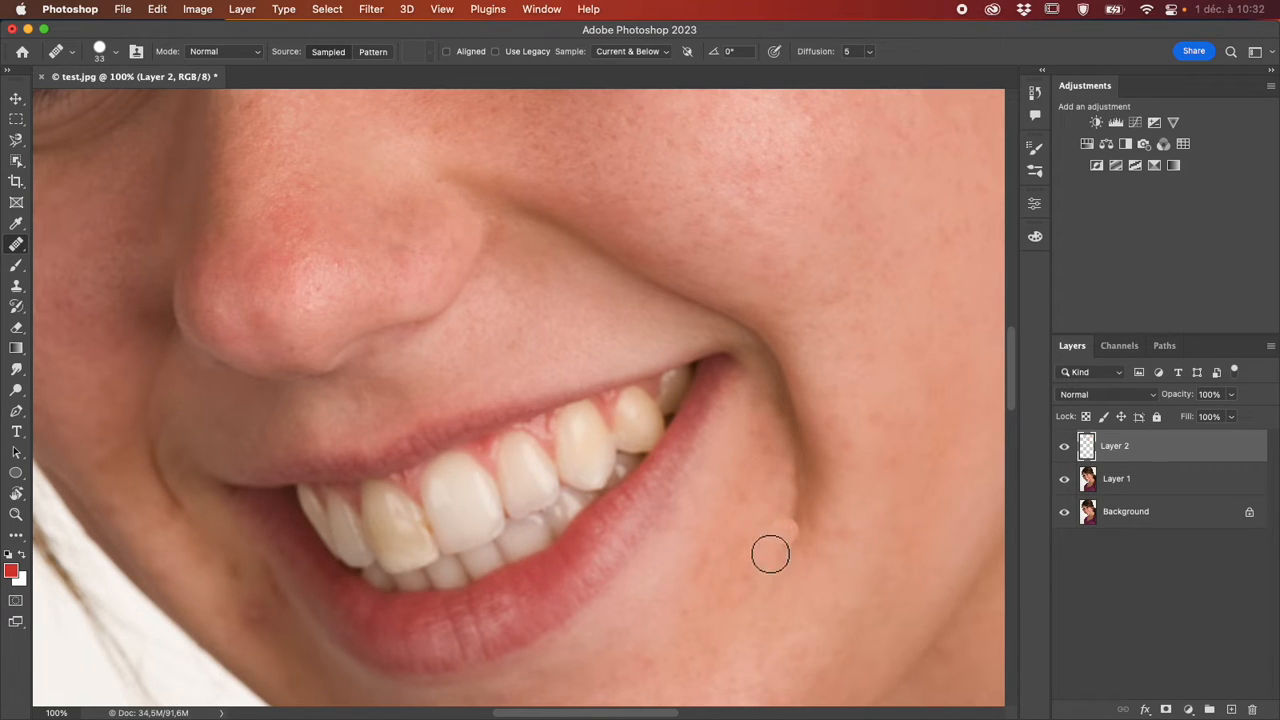
Sample skin below the far corner of the mouth and heal the dark spots on the shaded jaw beside it.
scroll(723, 557, "down", 3)
scroll(723, 557, "left", 4)
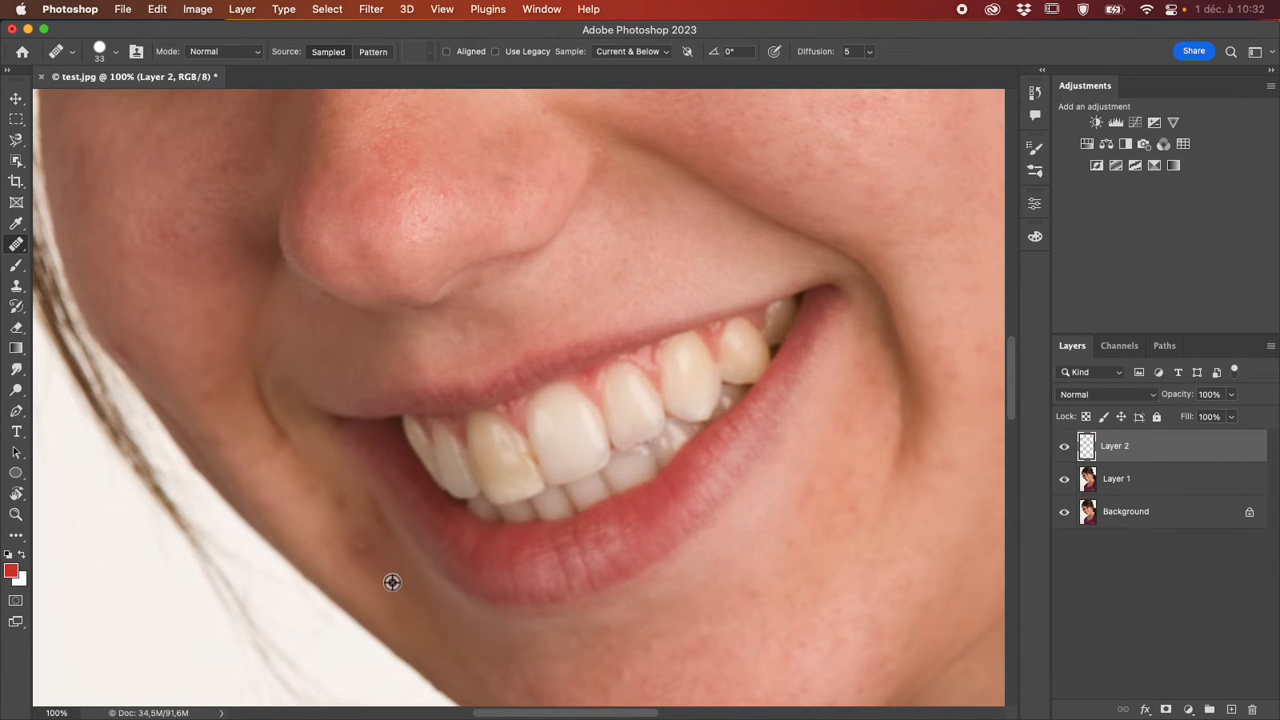
left_click(392, 582, "alt")
mouse_move(373, 562)
left_mouse_down()
mouse_move(356, 552)
mouse_move(363, 531)
mouse_move(374, 560)
mouse_move(363, 551)
mouse_move(420, 609)
left_mouse_up()
left_click(270, 474)
Resample skin above the upper lip and heal the spot beside the far corner of the mouth.
left_click_drag(15, 251, 15, 253)
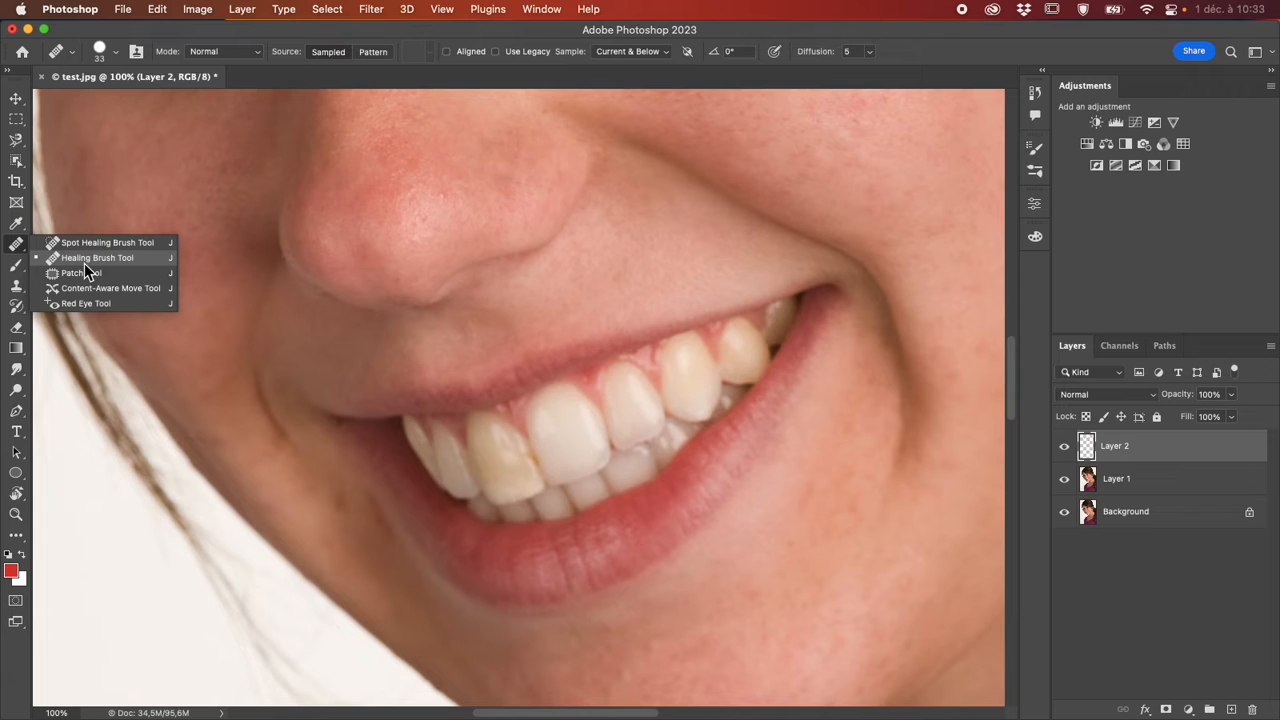
left_click(326, 529)
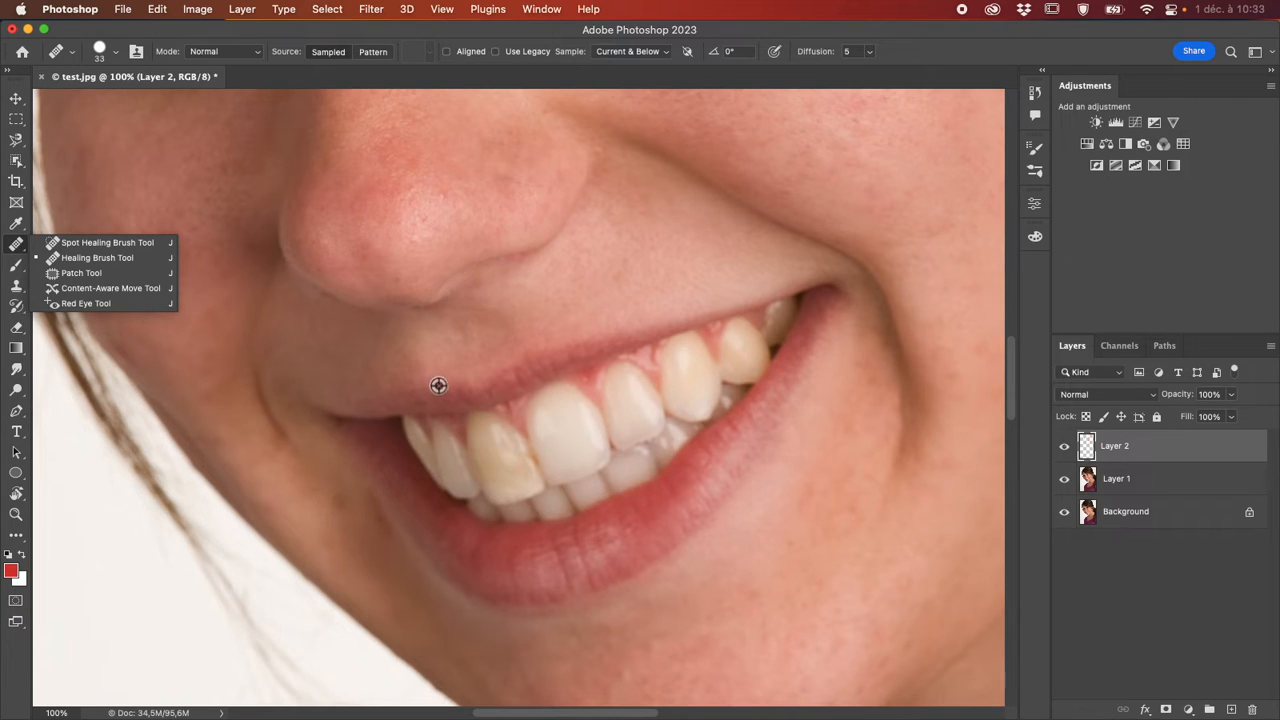
left_click(465, 355, "alt")
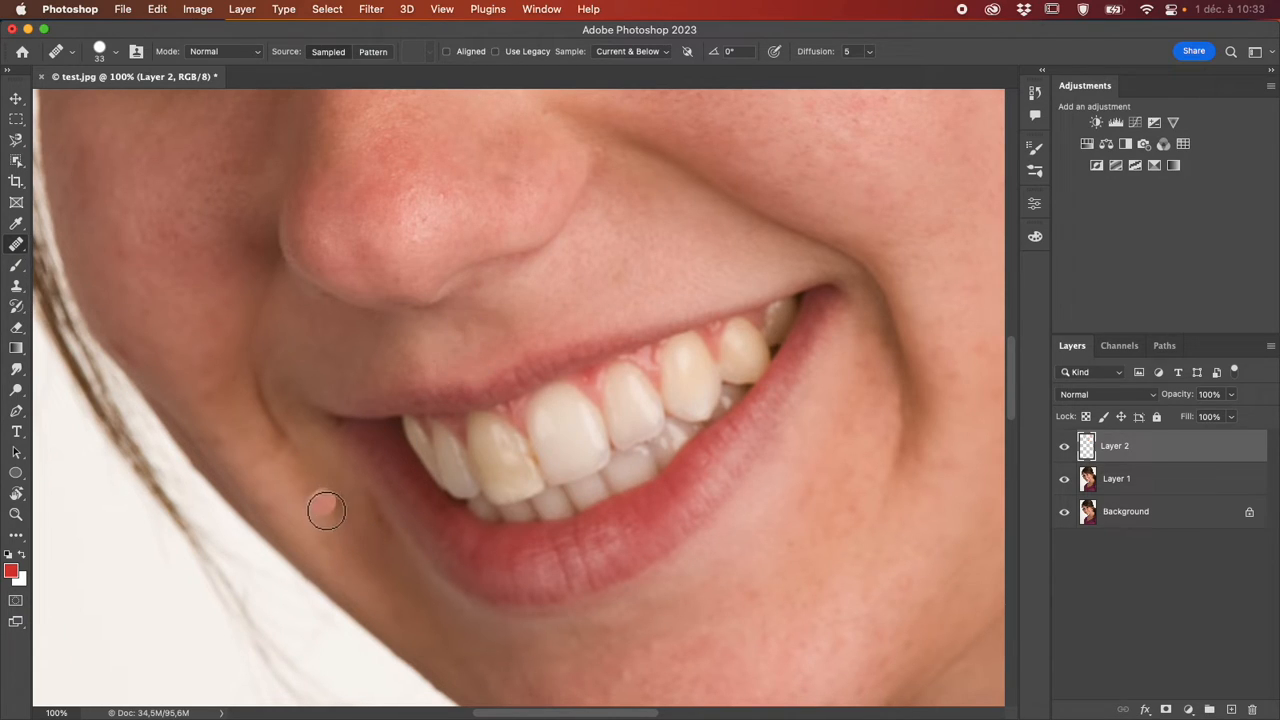
left_click(340, 502)
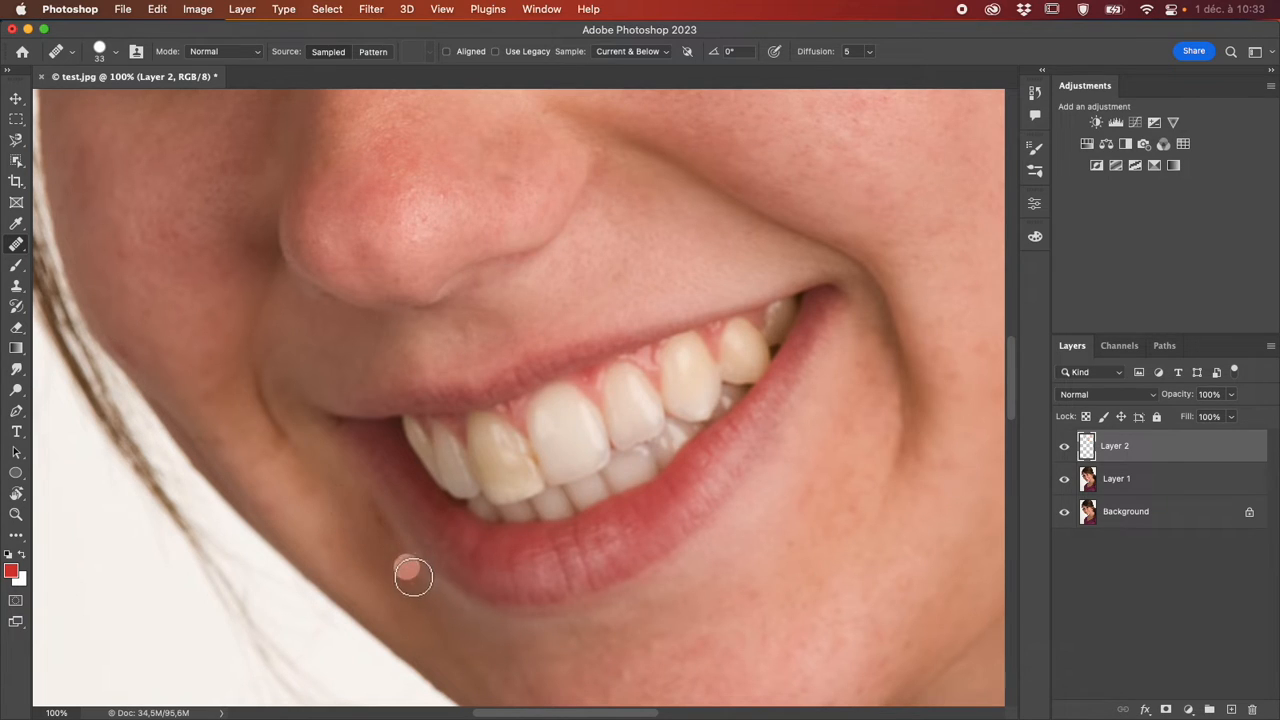
Heal the small spots on the tip and along the bridge of the nose.
scroll(350, 532, "up", 5)
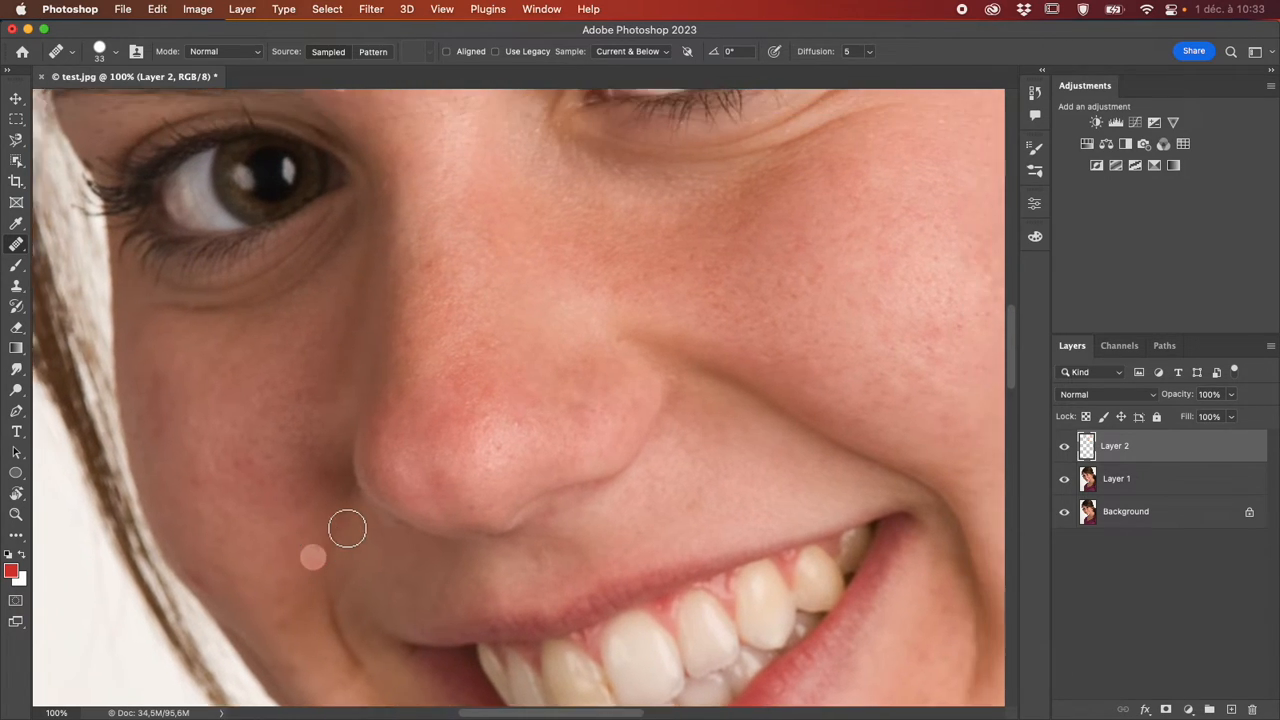
scroll(347, 529, "up", 1)
scroll(347, 529, "right", 1)
left_click(407, 512)
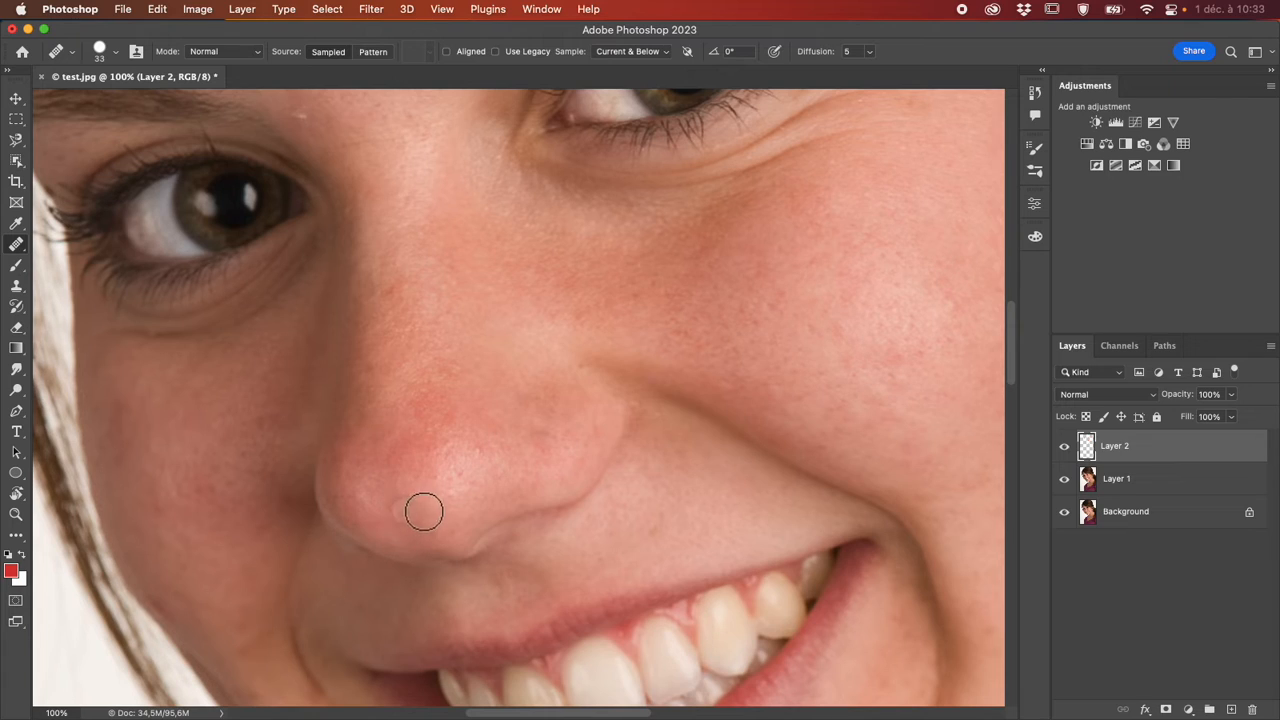
left_click(416, 507)
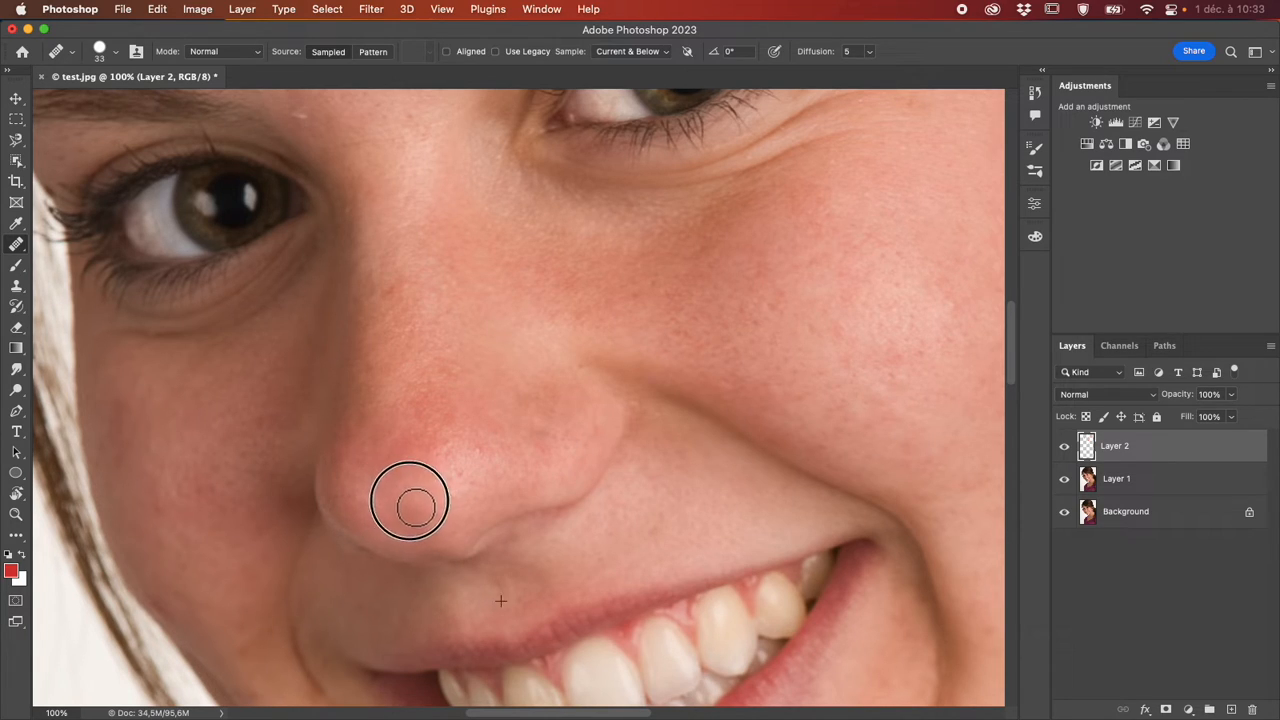
left_click(484, 484)
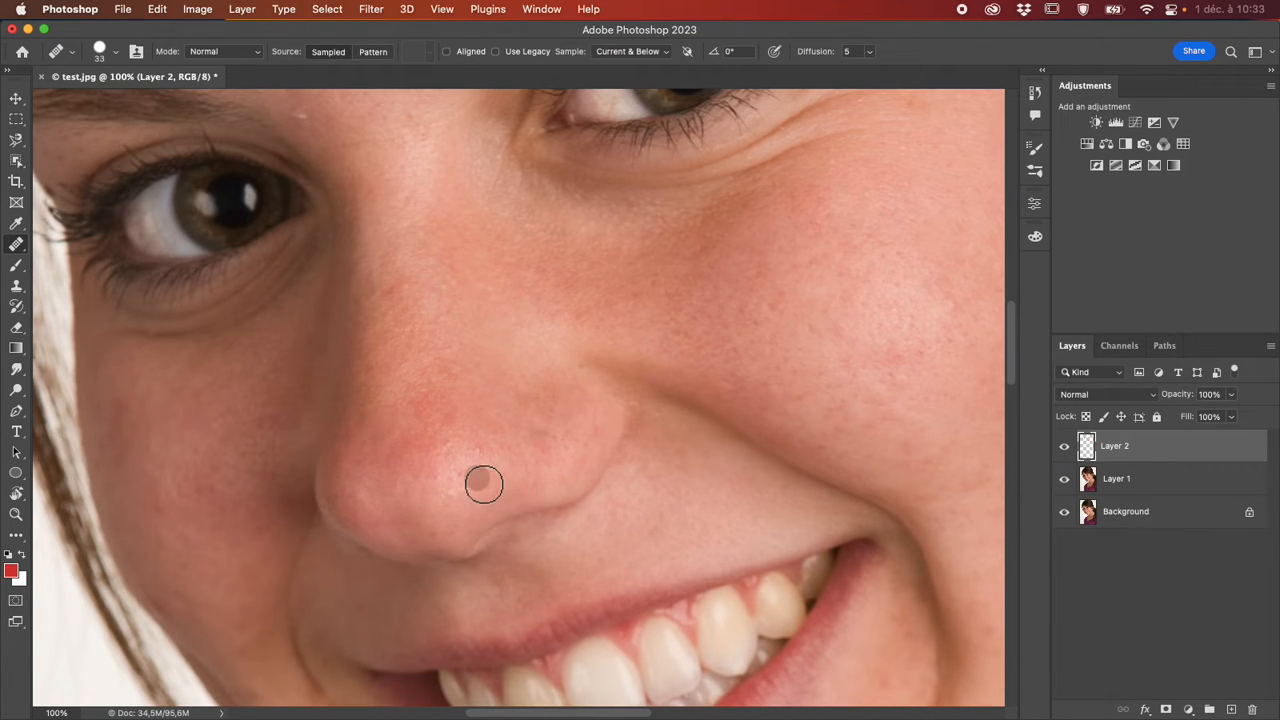
scroll(484, 484, "up", 2)
scroll(484, 484, "right", 1)
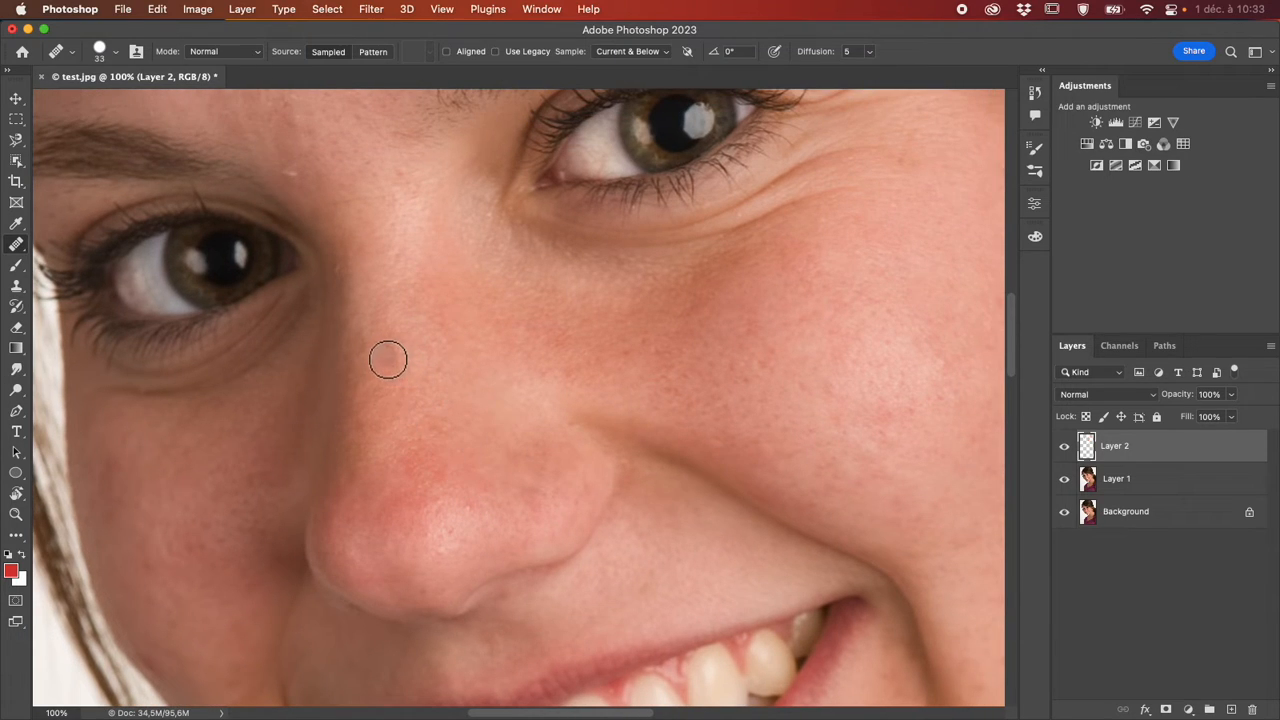
left_click_drag(385, 341, 403, 354)
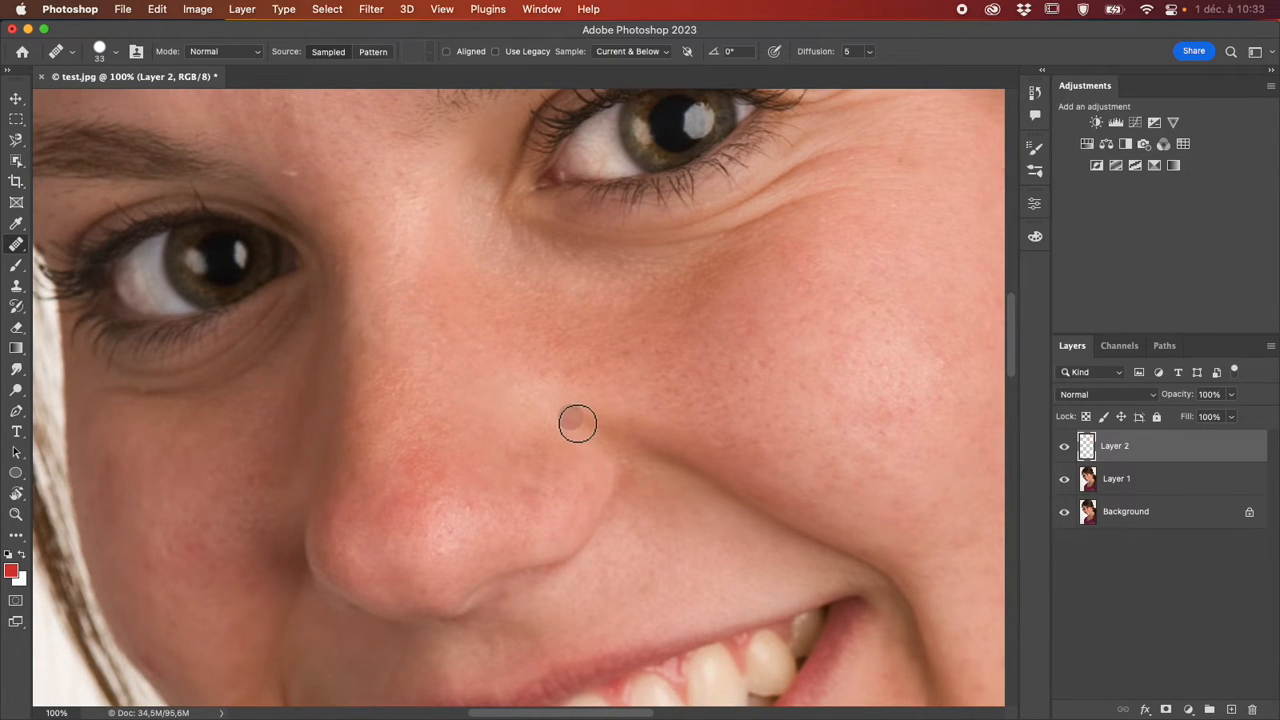
Sample skin between the eyebrows and heal the small light scar beside the inner end of the shaded eyebrow.
scroll(572, 420, "up", 4)
scroll(572, 420, "left", 1)
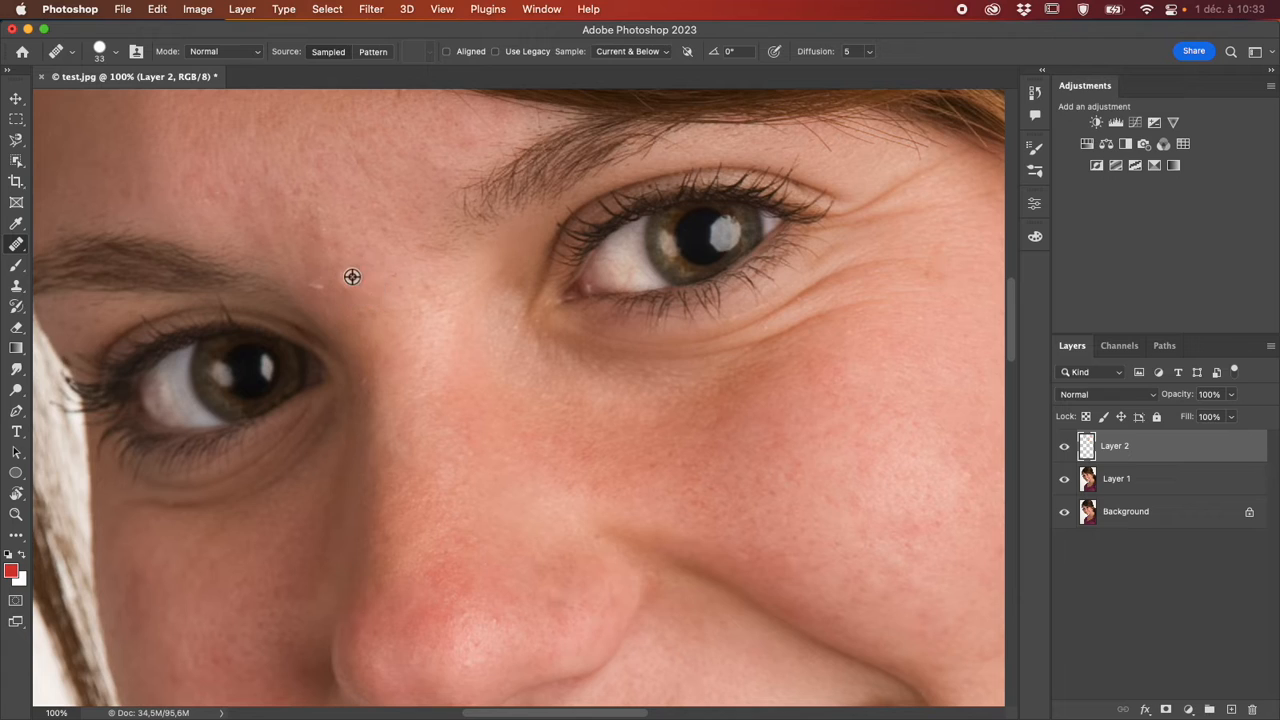
left_click(352, 276, "alt")
left_click_drag(320, 280, 309, 277)
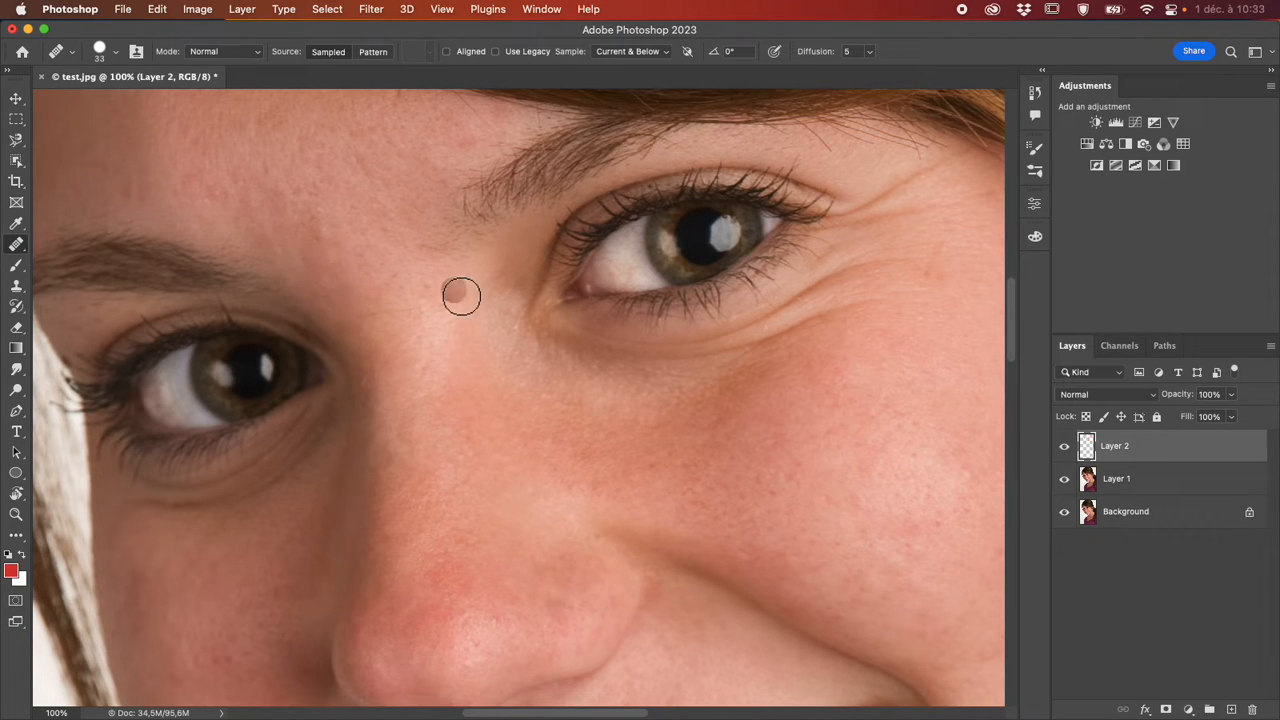
scroll(415, 298, "up", 3)
scroll(415, 298, "left", 1)
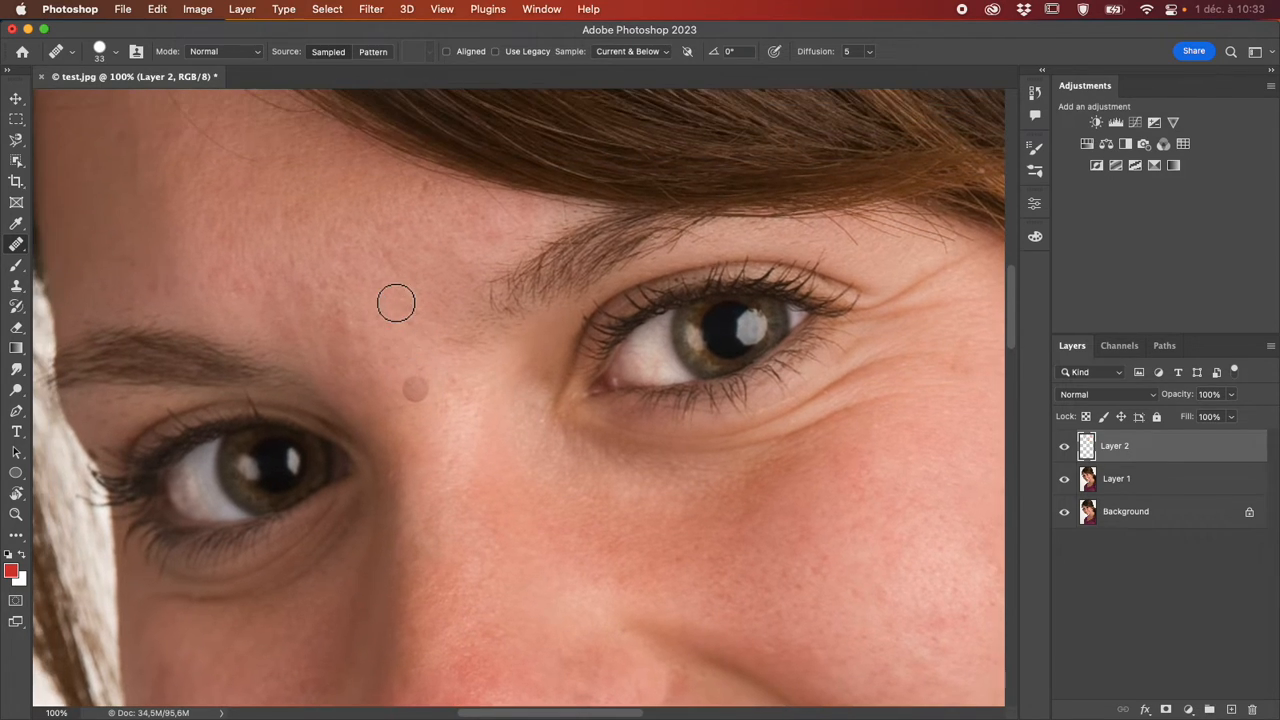
left_click(426, 363)
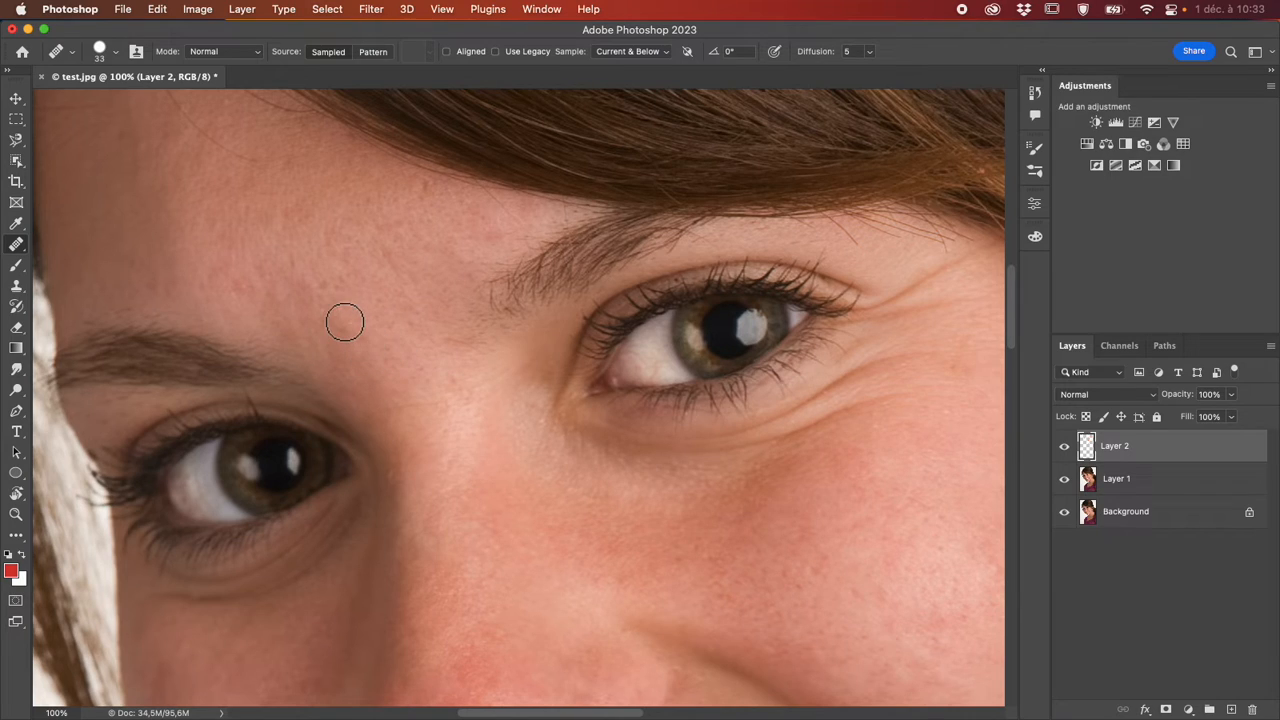
Try healing the long stray hair across the forehead, and undo the stroke.
scroll(345, 321, "up", 8)
scroll(345, 321, "left", 5)
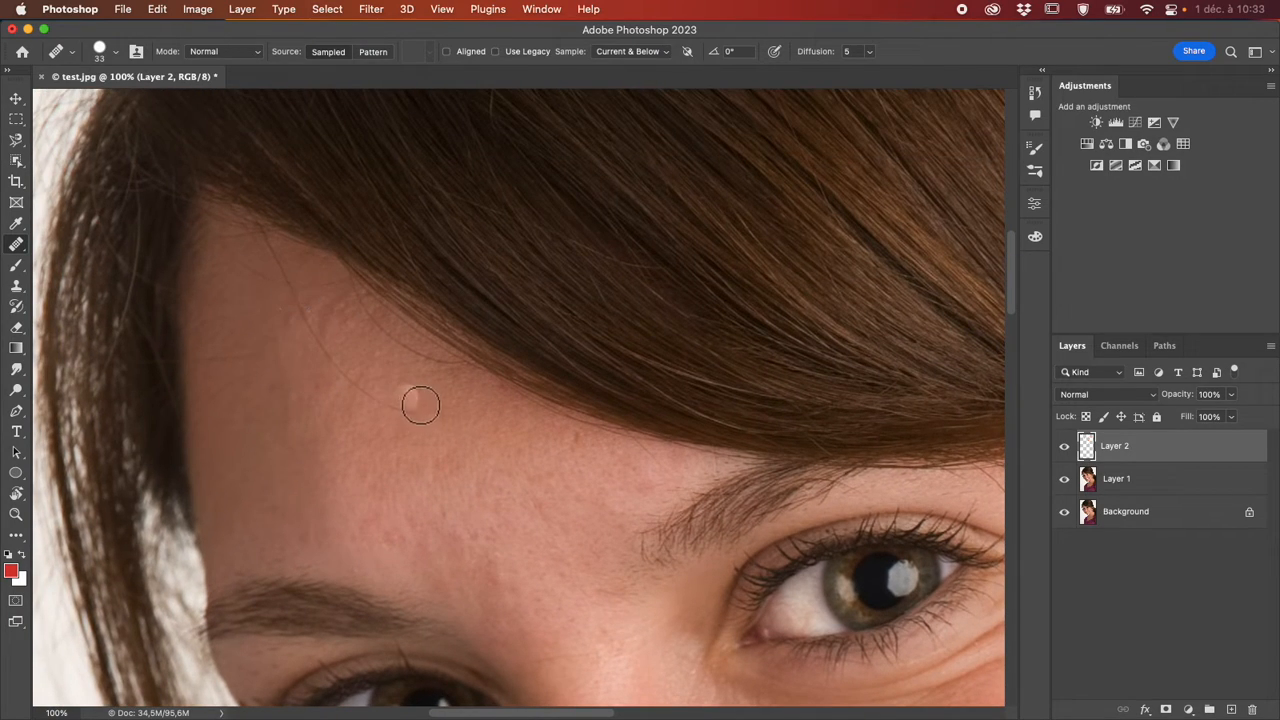
left_click(424, 414)
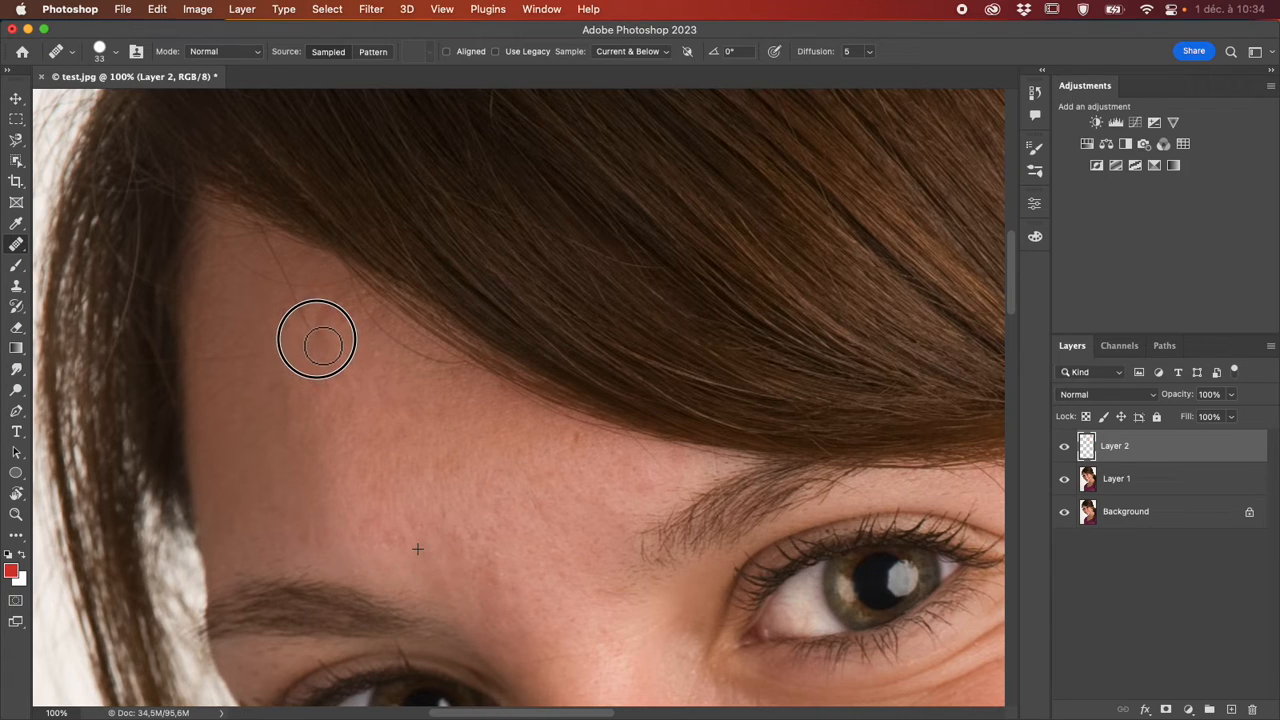
left_click_drag(323, 345, 318, 339)
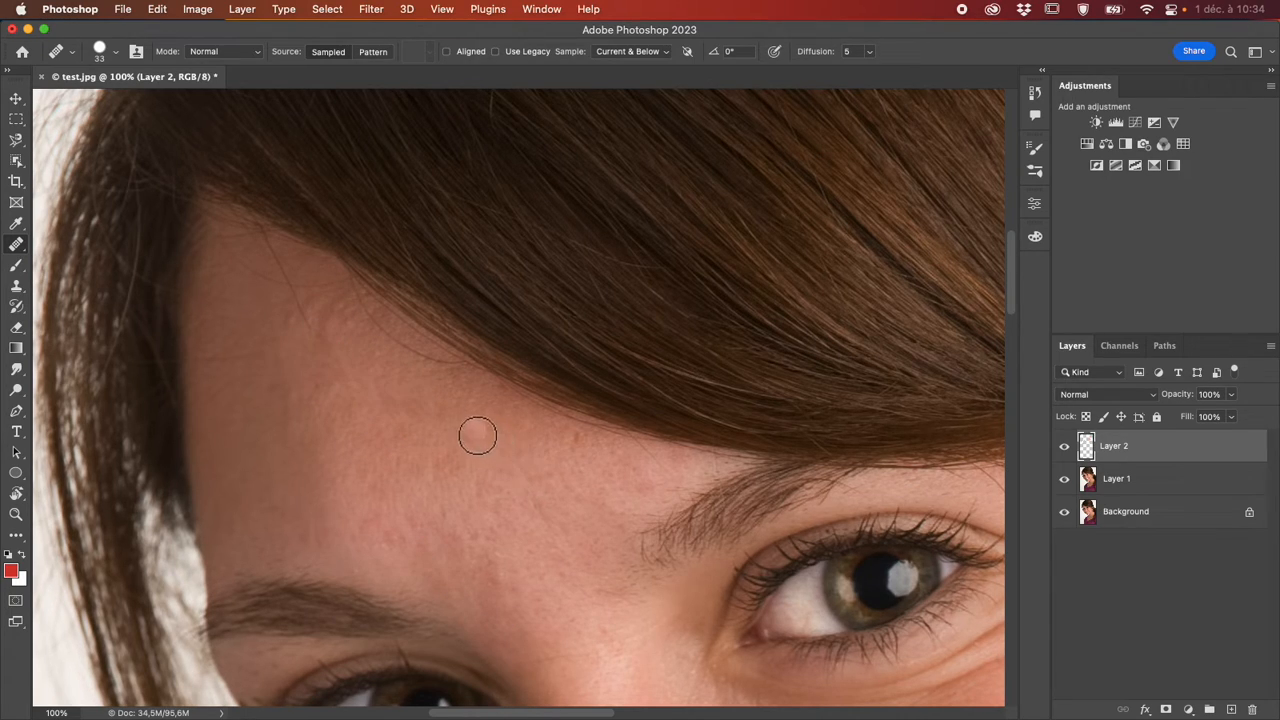
left_click(325, 338)
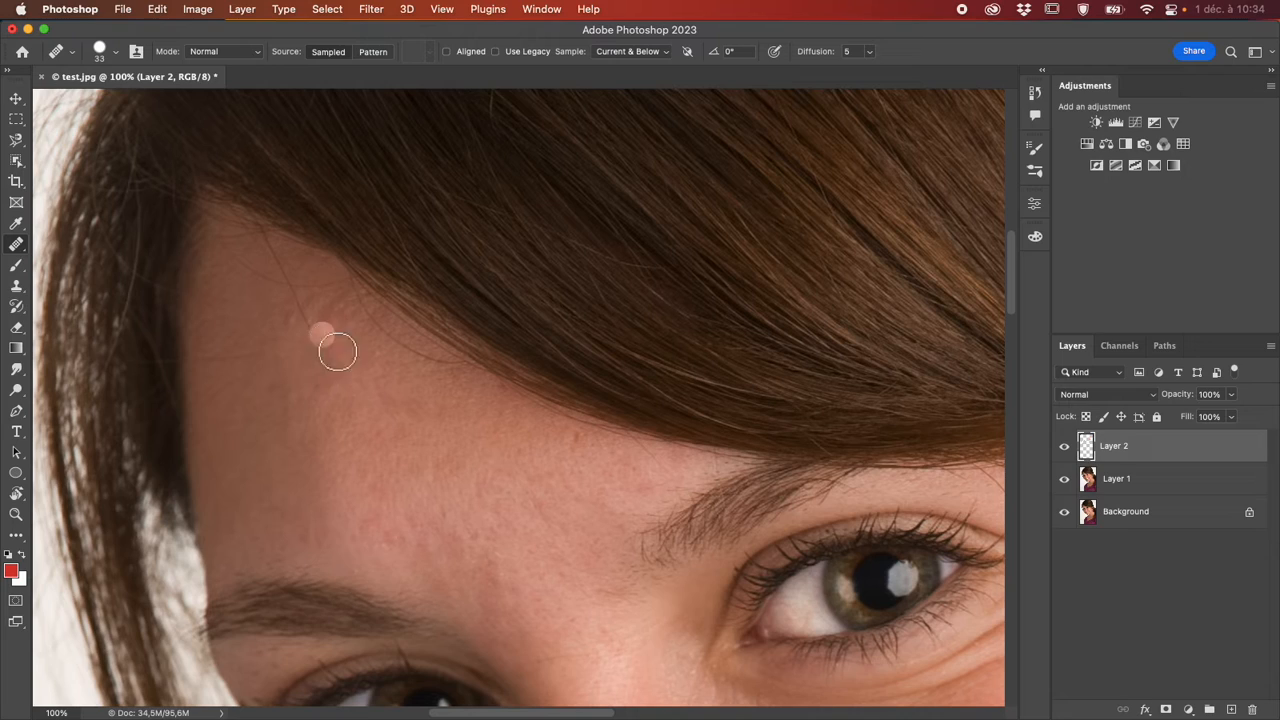
left_click(430, 425)
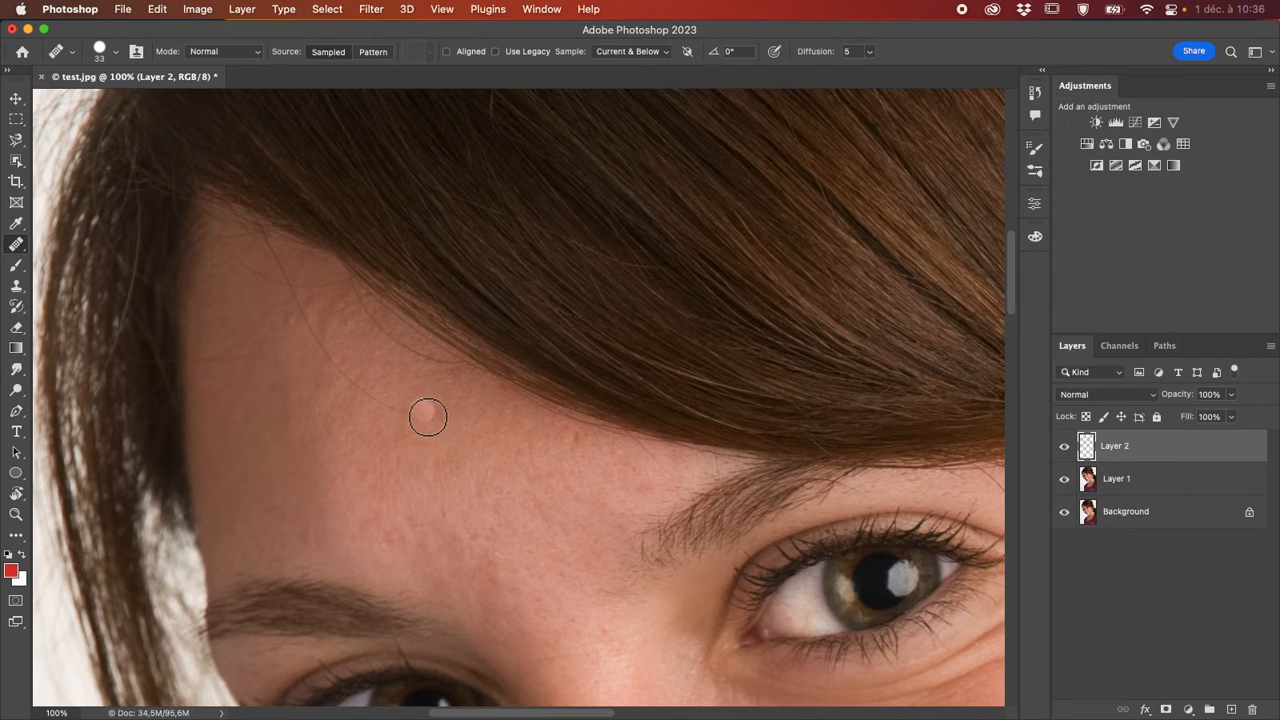
mouse_move(428, 417)
left_mouse_down()
mouse_move(354, 382)
mouse_move(318, 330)
left_mouse_up()
key("super+z")
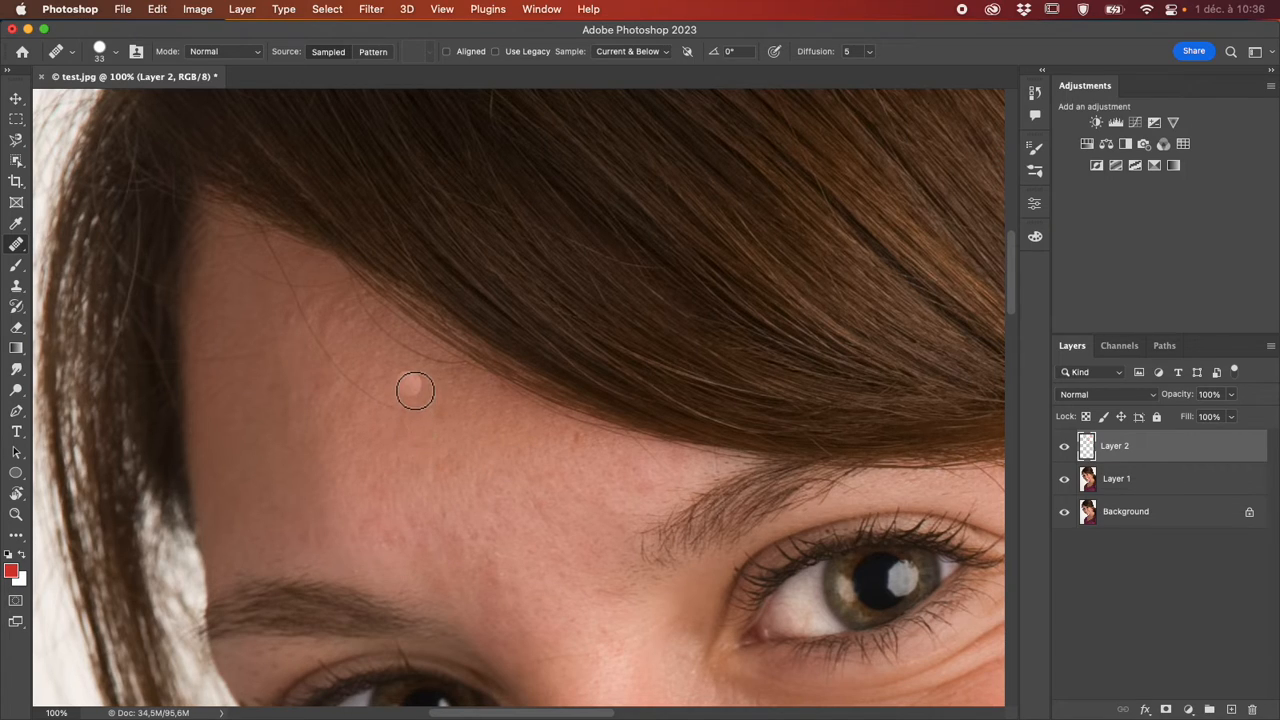
Heal the lower part of the long stray hair crossing the forehead with sampled forehead skin.
left_click(420, 422)
left_click_drag(420, 418, 315, 336)
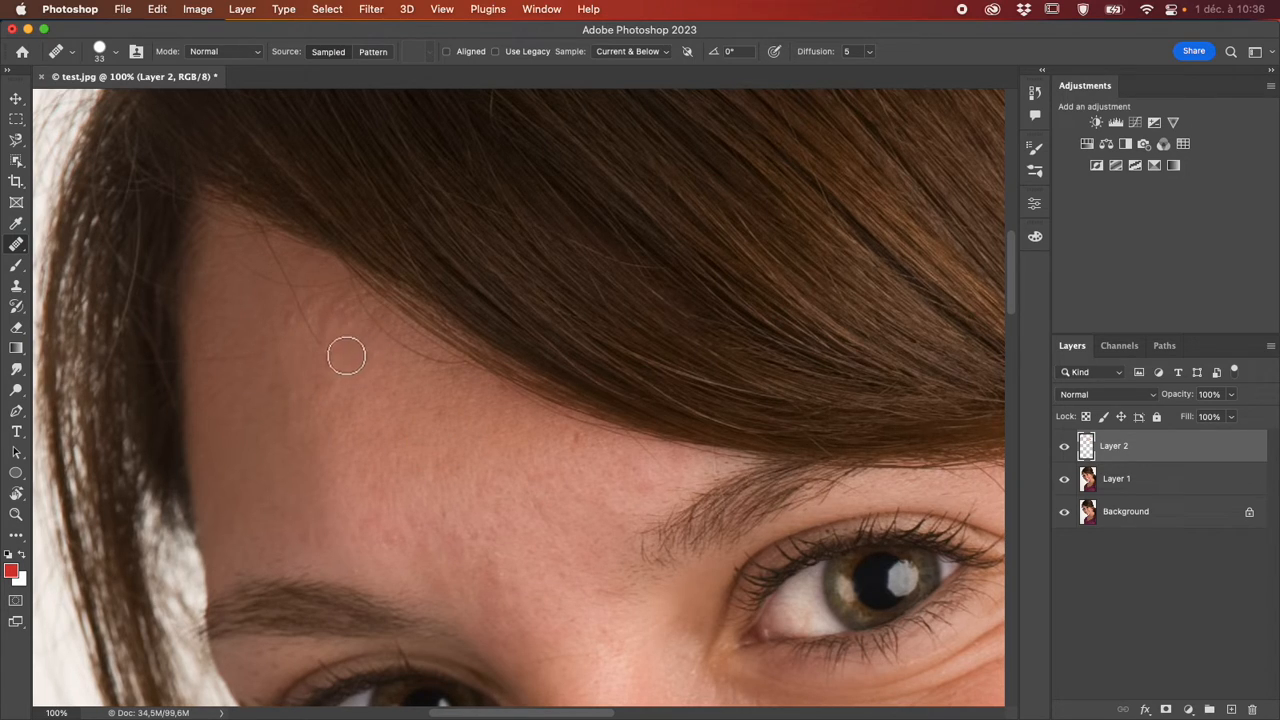
left_click_drag(334, 358, 340, 362)
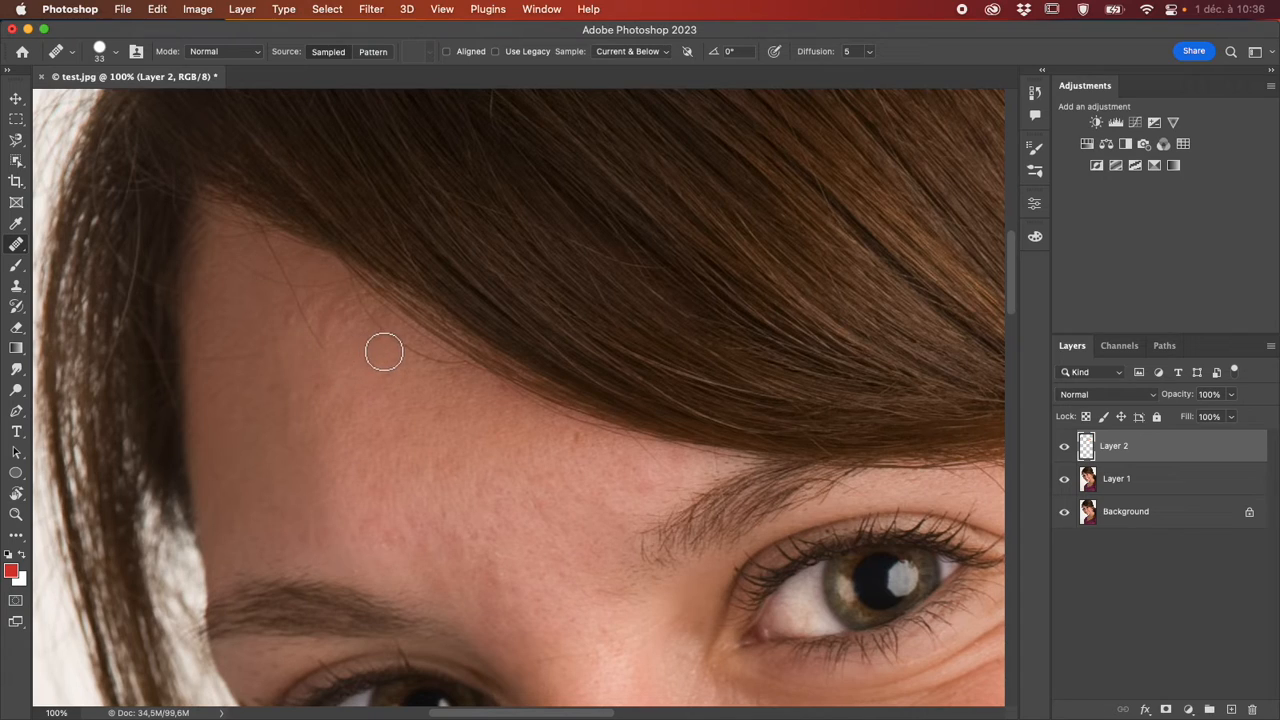
Resample forehead skin and heal the leftover hair end and the faint horizontal strand near the temple.
left_click(311, 326)
left_click(349, 326)
left_click(374, 352, "alt")
left_click(303, 337)
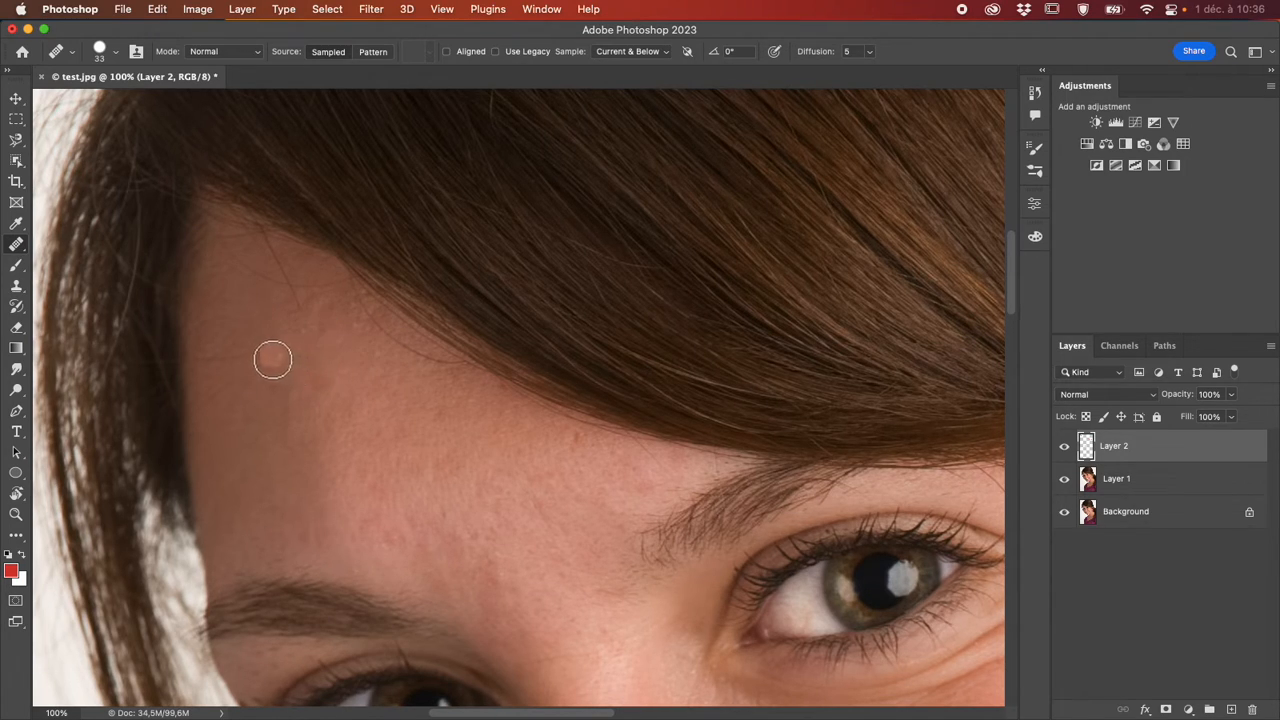
left_click(256, 351)
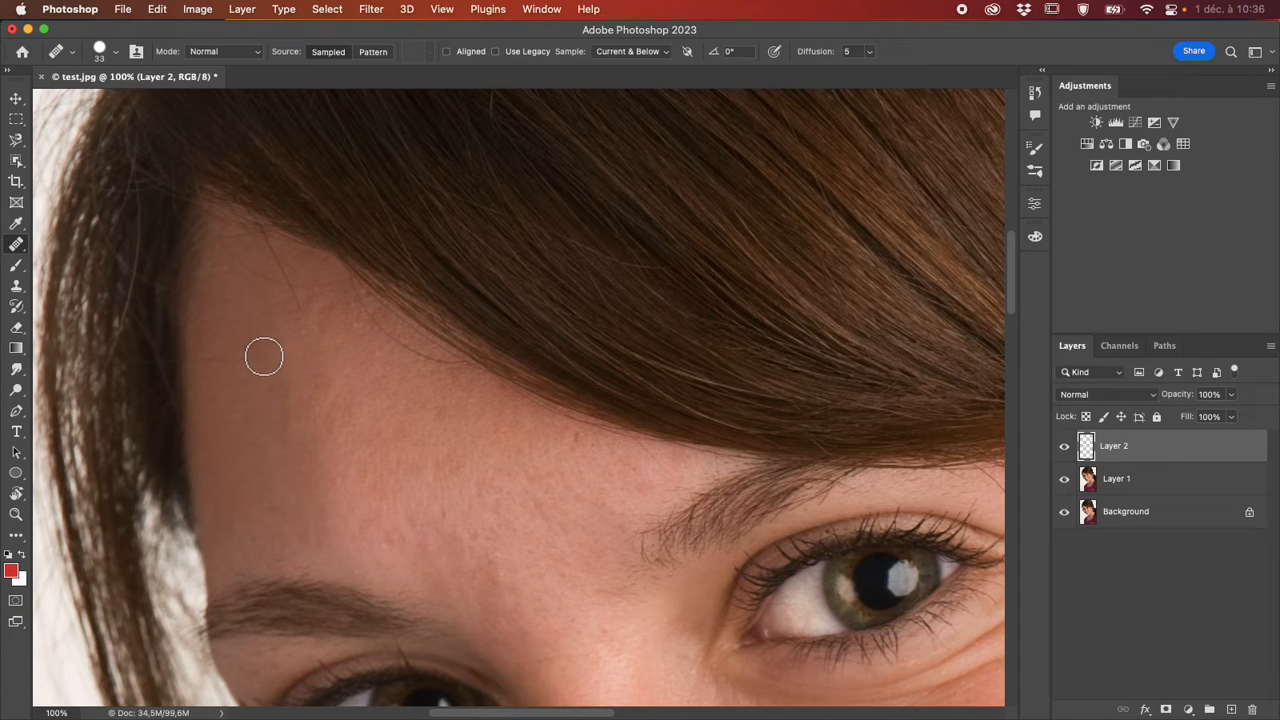
Reduce the healing brush to 21 px and remove the remaining stray hairs on the upper forehead near the hairline.
mouse_move(257, 349)
left_mouse_down("ctrl+alt")
mouse_move(214, 360)
mouse_move(231, 357)
left_mouse_up("ctrl+alt")
left_click_drag(305, 308, 269, 248)
mouse_move(340, 286)
left_mouse_down()
mouse_move(249, 263)
mouse_move(303, 292)
mouse_move(266, 269)
left_mouse_up()
left_click(314, 285, "alt")
left_click_drag(361, 338, 349, 329)
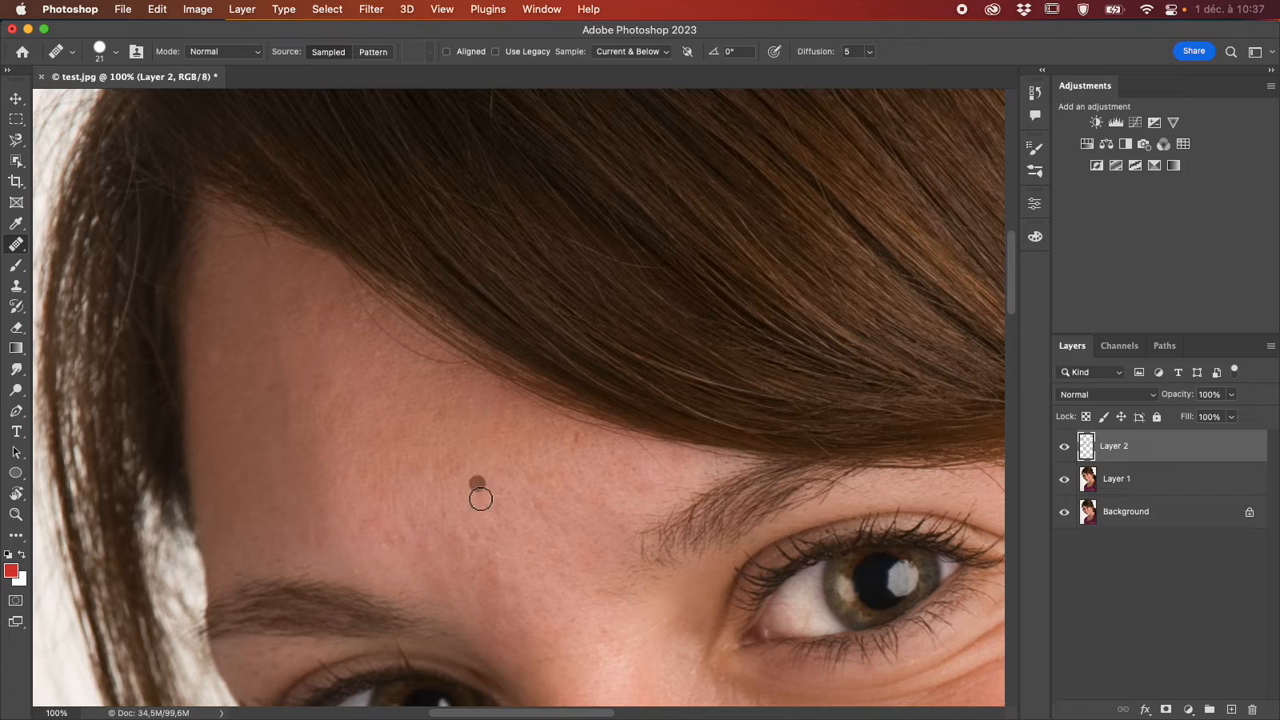
scroll(478, 496, "down", 2)
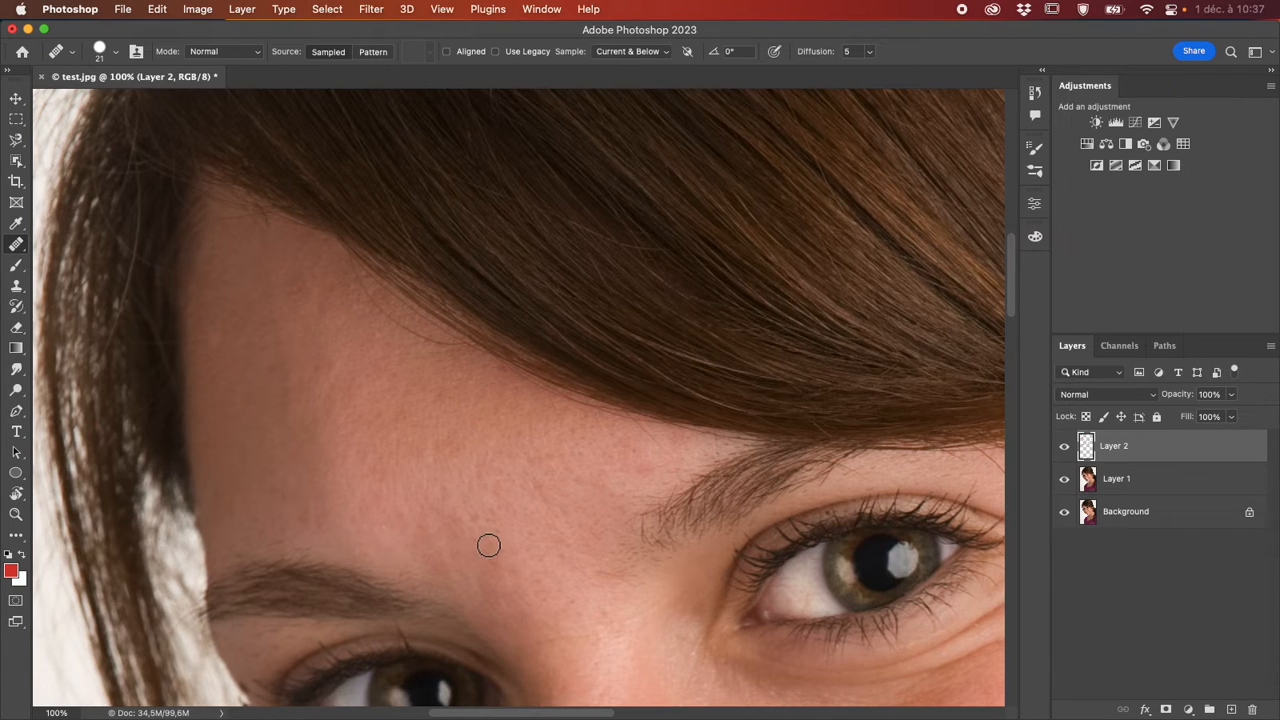
scroll(334, 508, "down", 5)
scroll(334, 508, "left", 2)
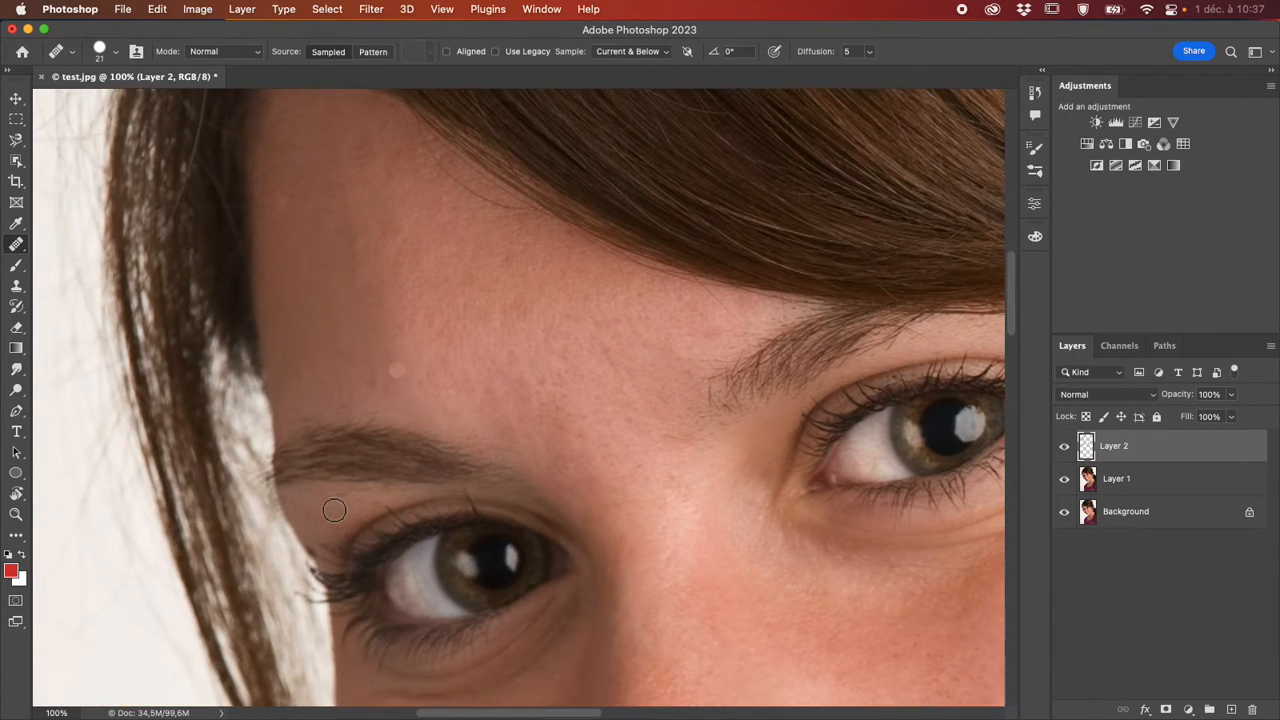
scroll(330, 506, "right", 3)
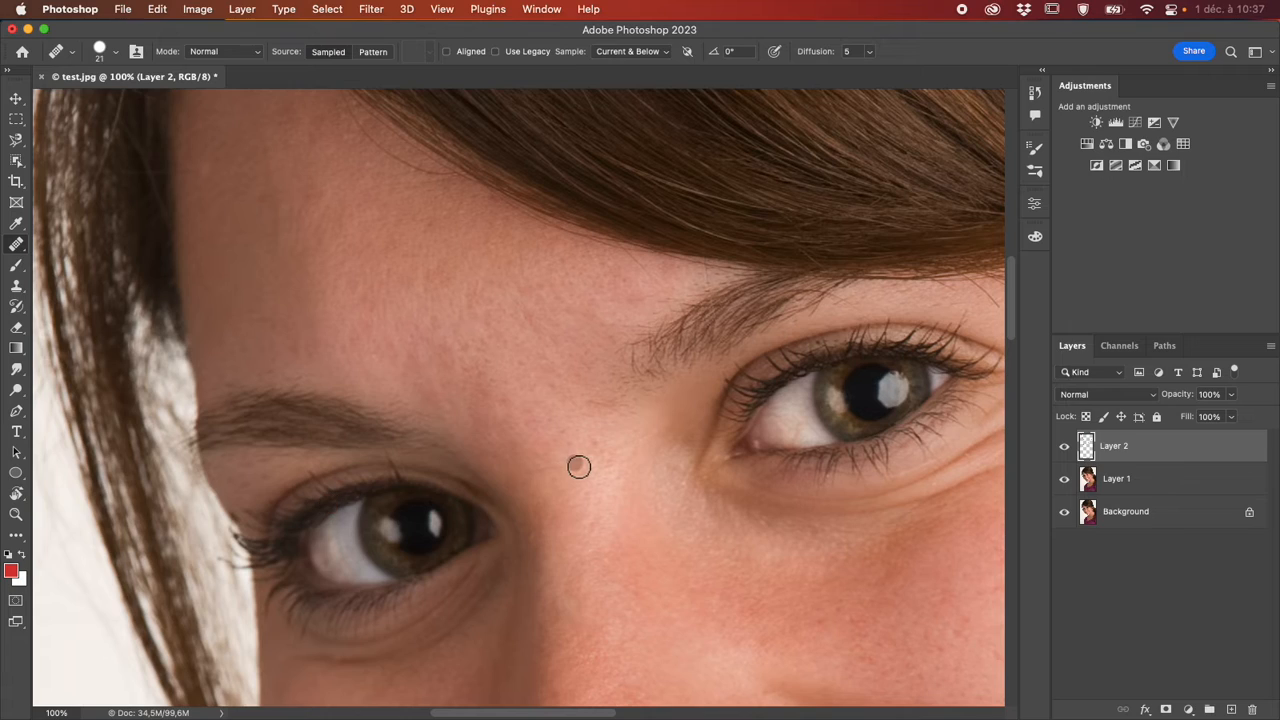
Heal the small remaining spots on the skin between the eyes at the top of the nose bridge.
left_click(581, 467)
left_click(635, 465)
scroll(401, 439, "right", 3)
scroll(401, 439, "down", 2)
scroll(401, 439, "right", 3)
scroll(401, 439, "down", 6)
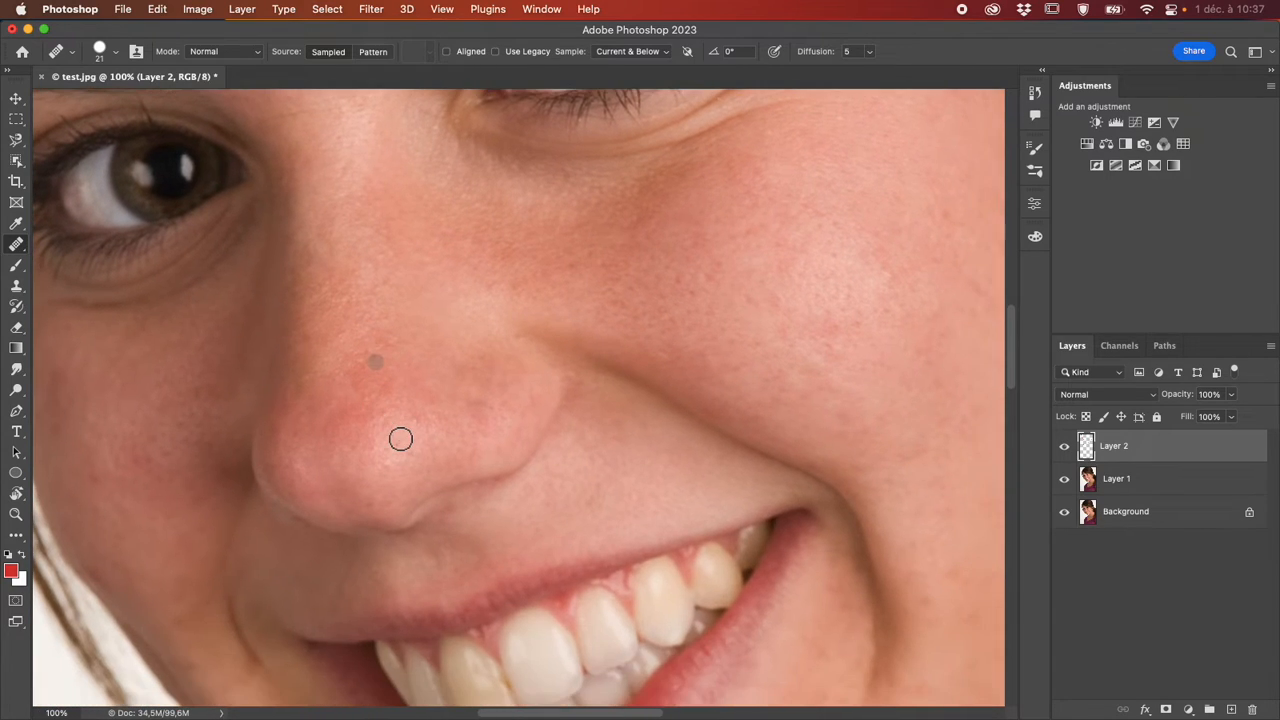
scroll(401, 439, "left", 3)
scroll(546, 403, "right", 4)
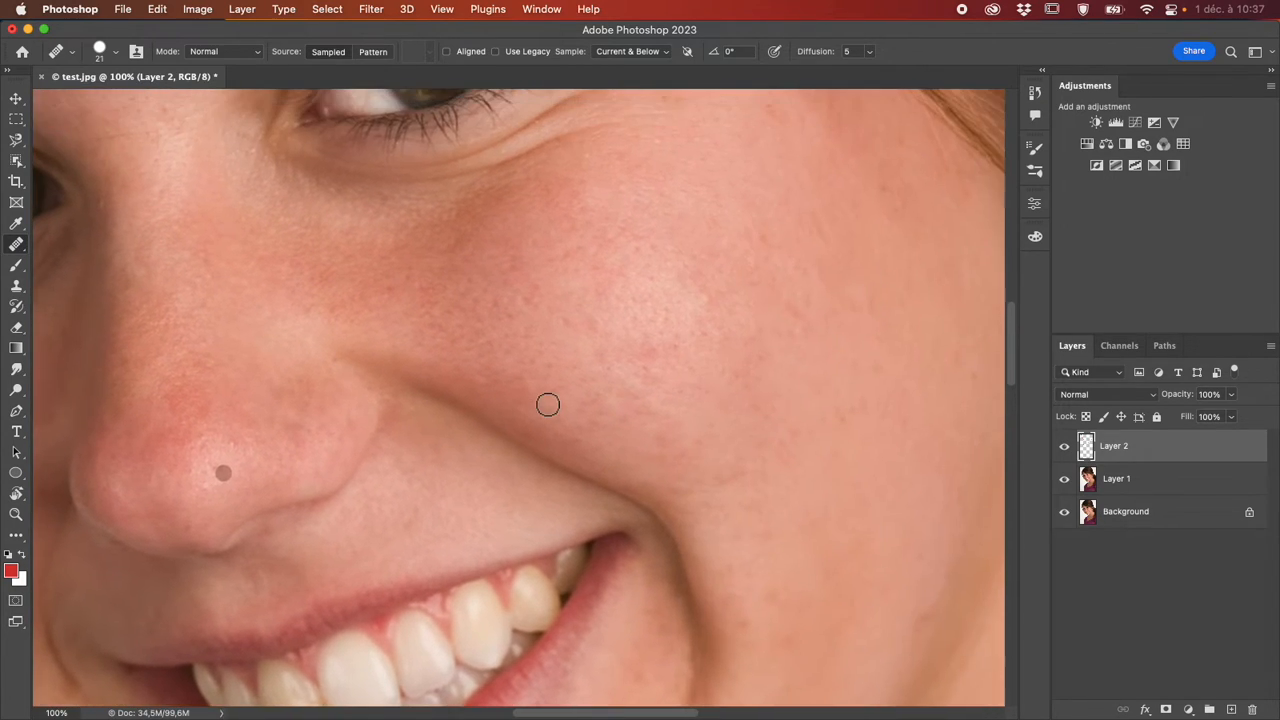
scroll(548, 404, "up", 2)
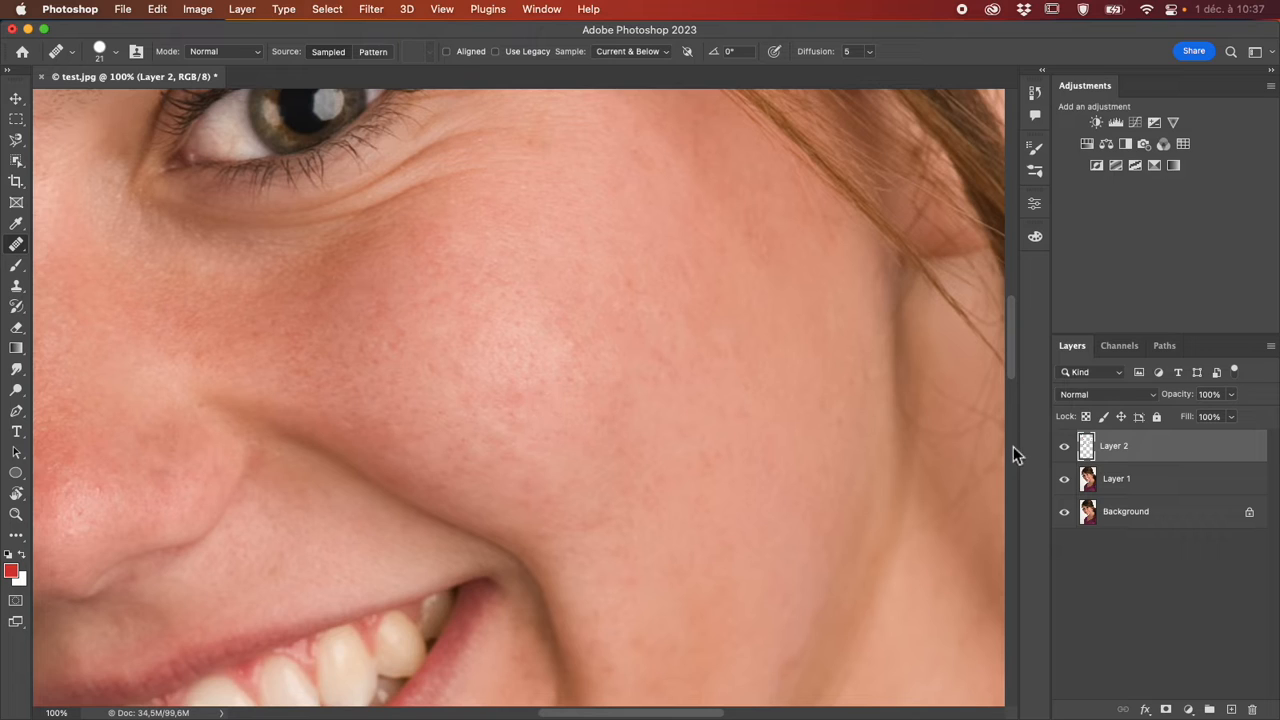
Compare the face with and without the retouching by repeatedly hiding and showing Layer 2.
key("super+minus")
key("super+minus")
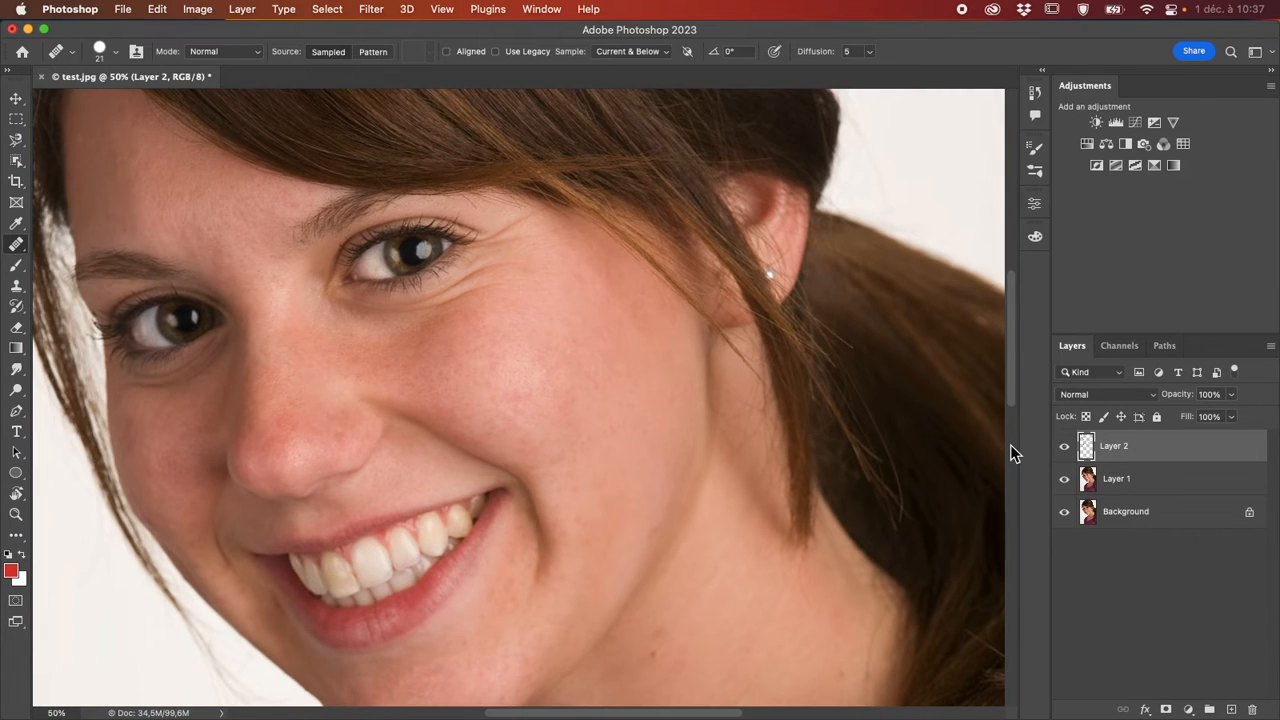
scroll(1010, 444, "down", 3)
scroll(1010, 444, "left", 2)
scroll(1010, 444, "up", 1)
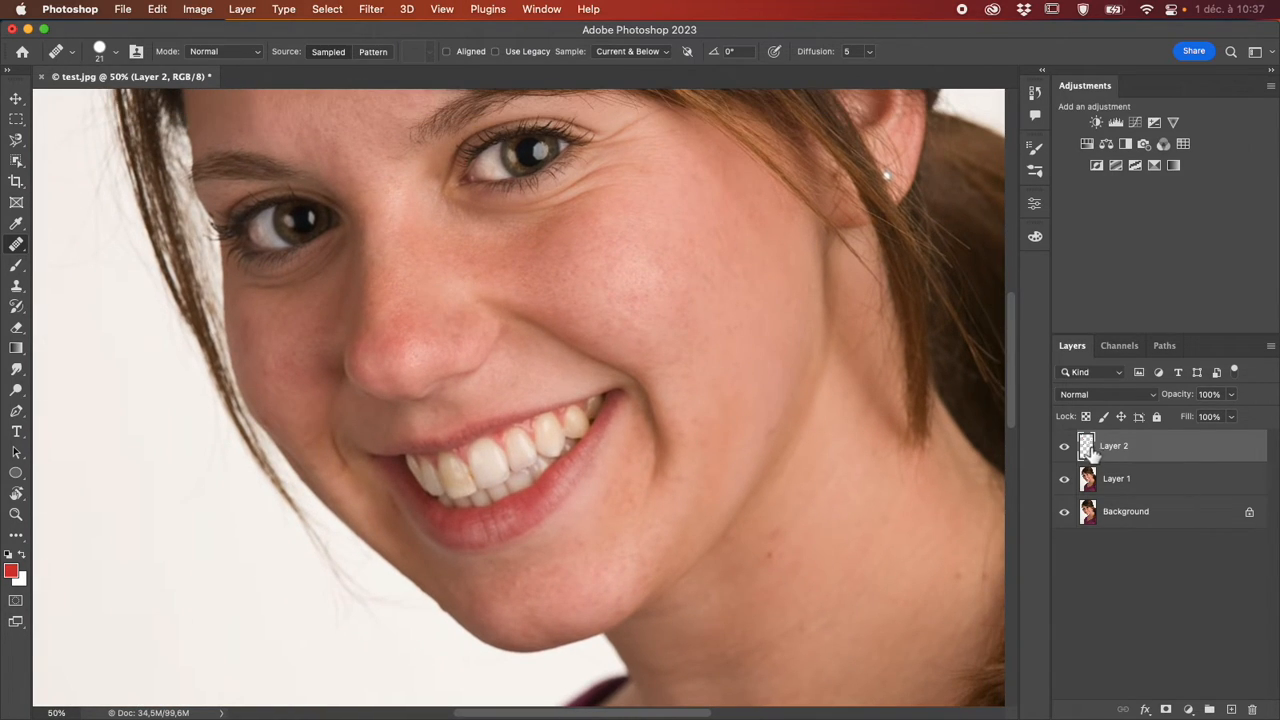
left_click(1064, 447)
left_click(1066, 449)
left_click(1065, 448)
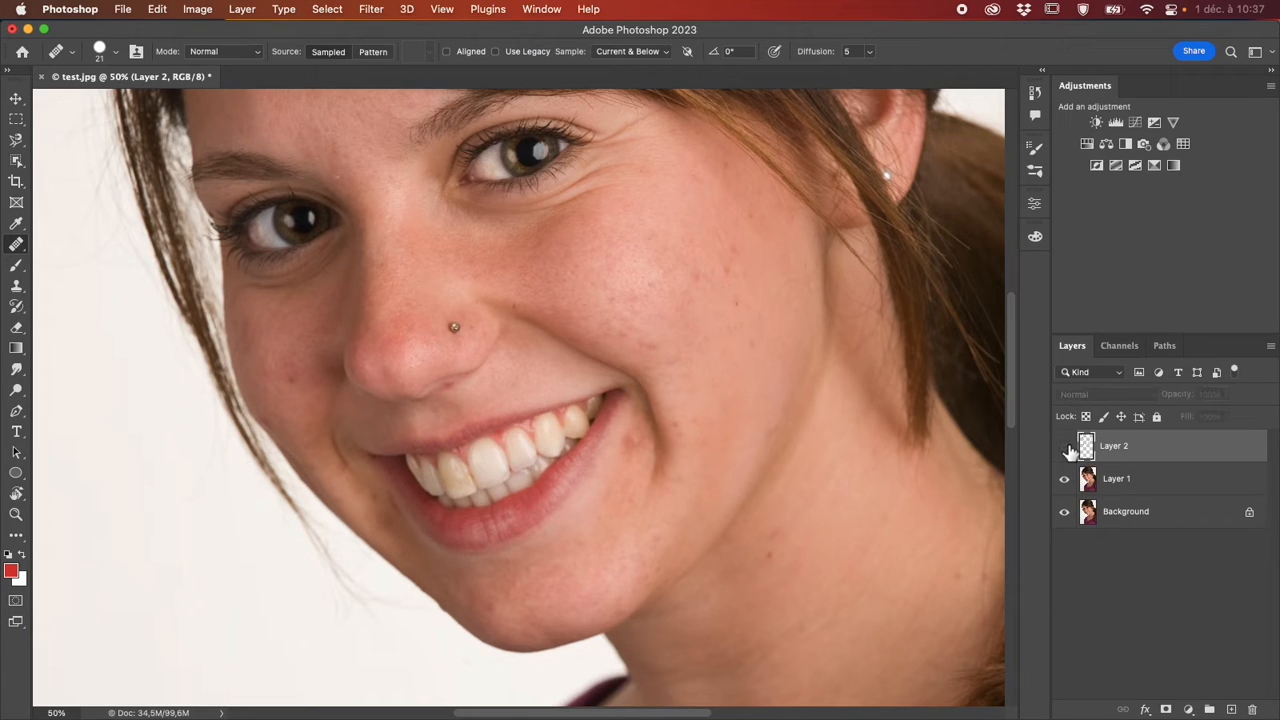
left_click(1066, 449)
left_click(1066, 449)
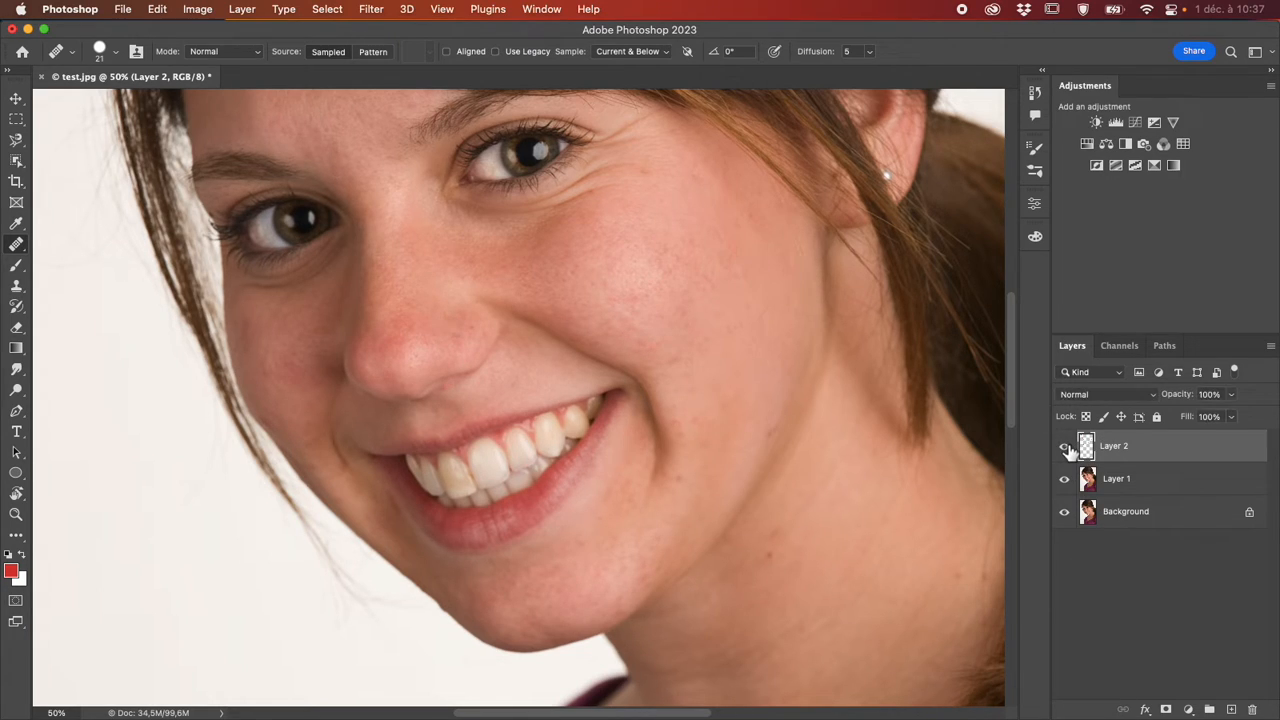
left_click(1067, 450)
left_click(1066, 449)
left_click(1066, 449)
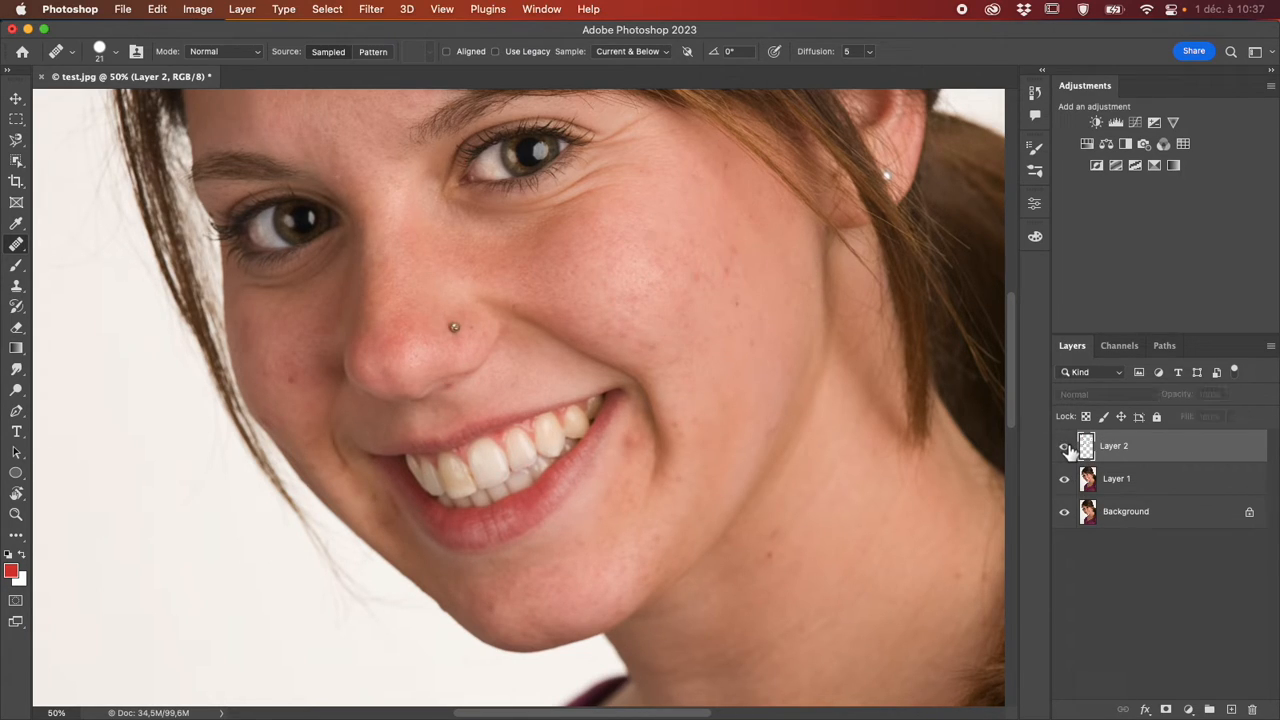
left_click(1066, 449)
left_click(1066, 449)
left_click(1067, 450)
left_click(1066, 449)
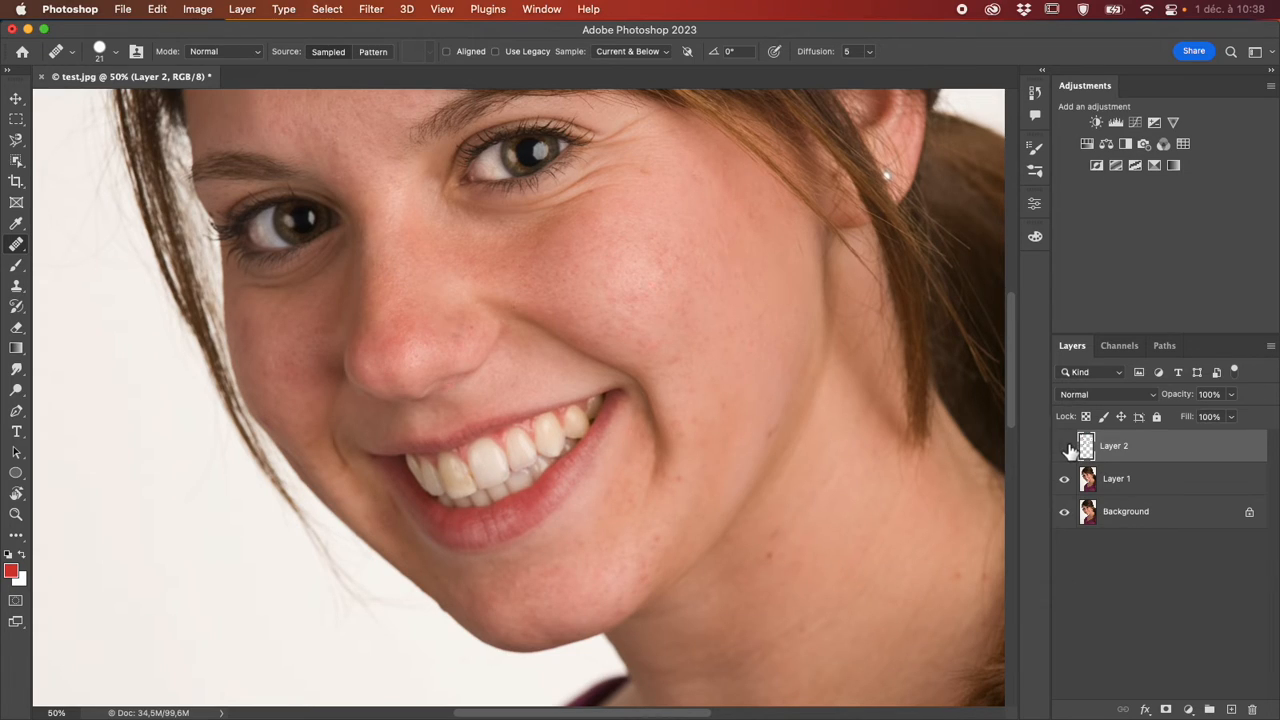
left_click(1066, 449)
left_click(1066, 449)
left_click(1066, 449)
Heal the small blemishes on the chin below the lower lip with the Healing Brush at 200% zoom.
key("super+plus")
key("super+plus")
key("super+plus")
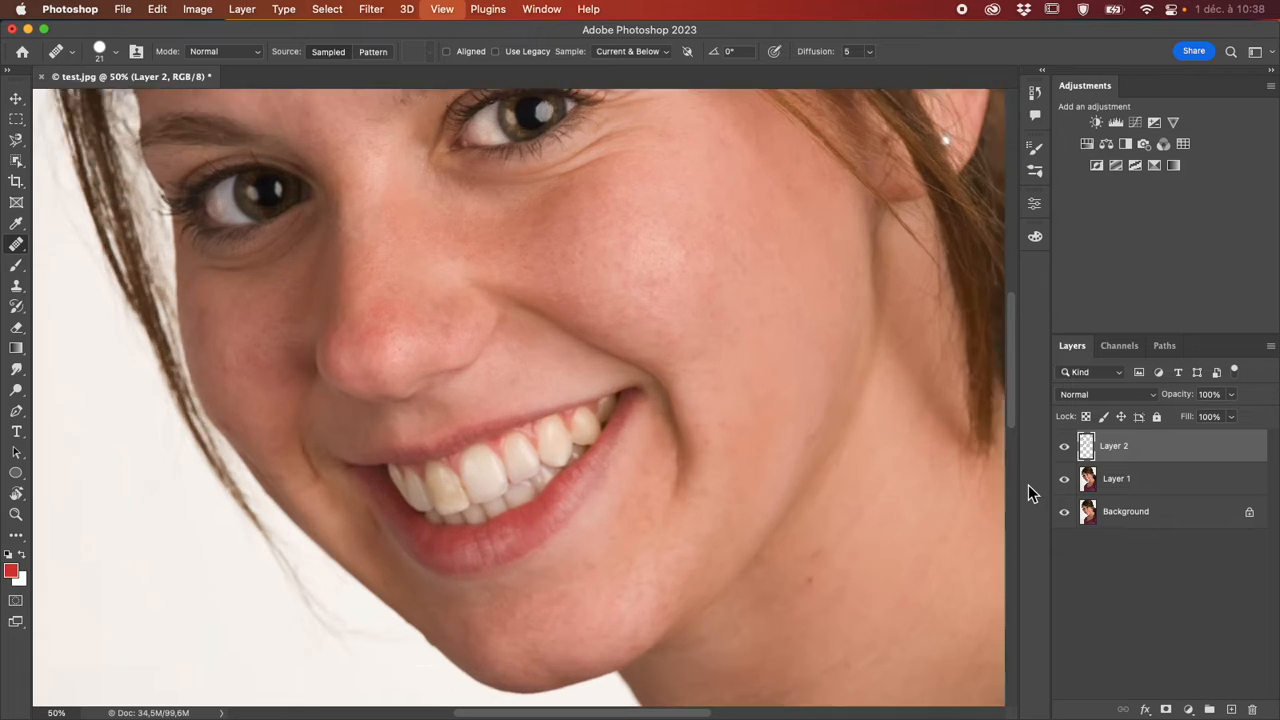
scroll(923, 489, "down", 8)
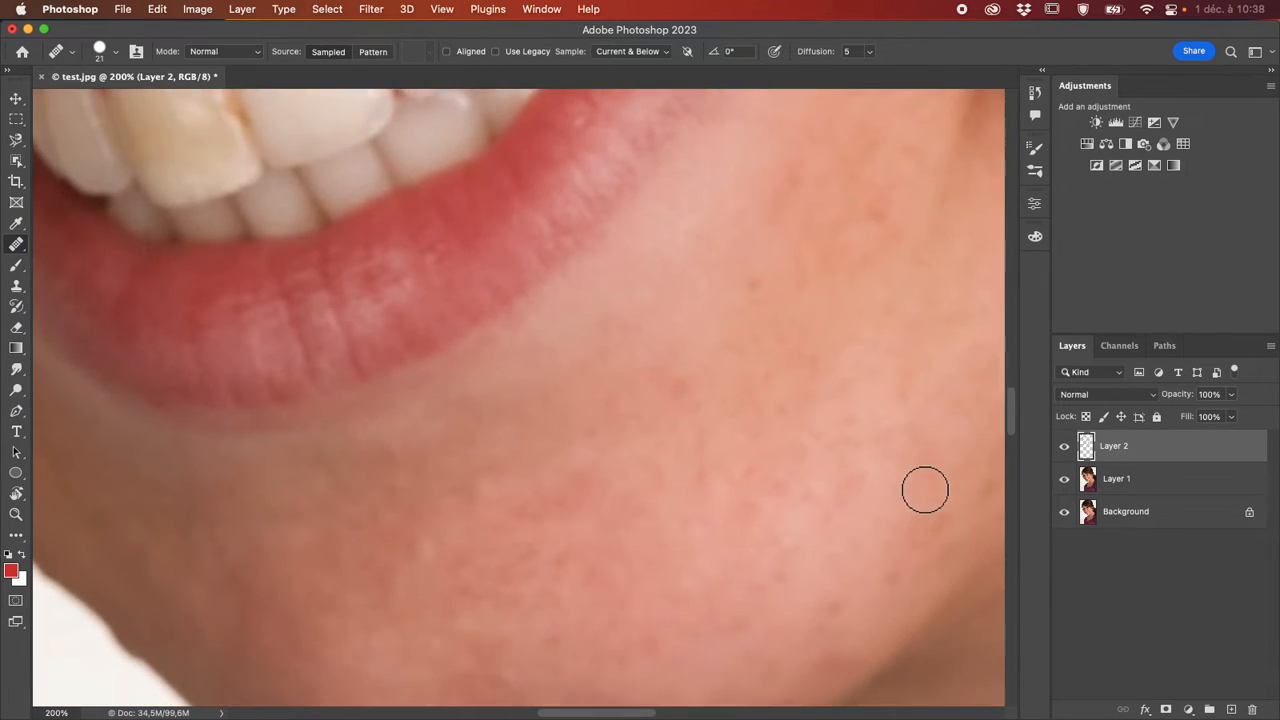
left_click(534, 367)
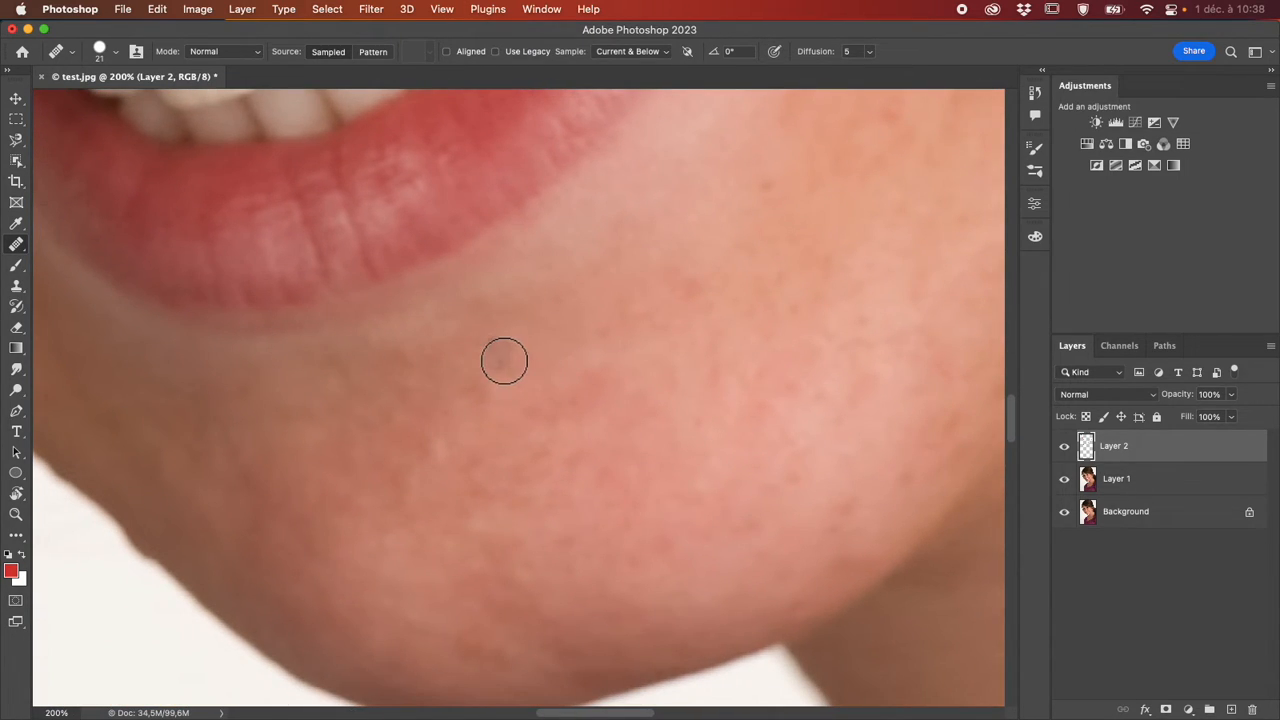
left_click(502, 392)
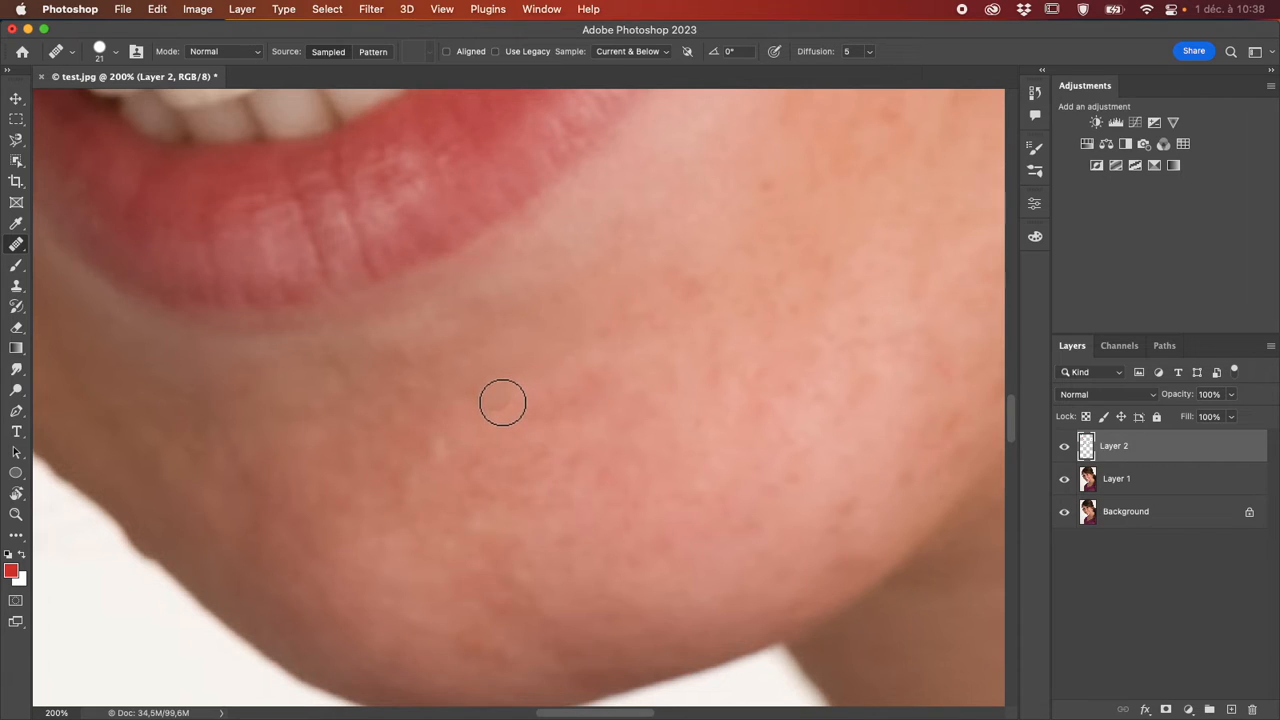
left_click(411, 487)
left_click(422, 459)
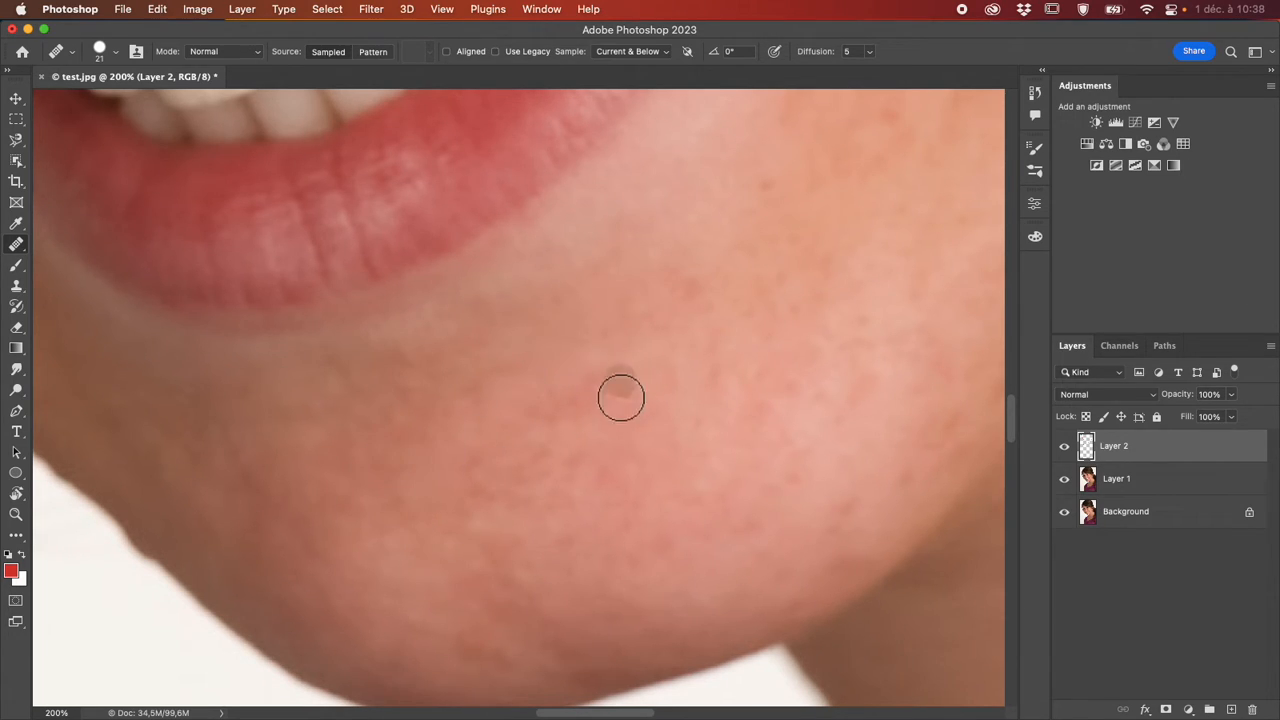
left_click(275, 368)
Switch to the Patch tool and hide Layer 2 to expose the unretouched skin and nose stud.
right_click(22, 244)
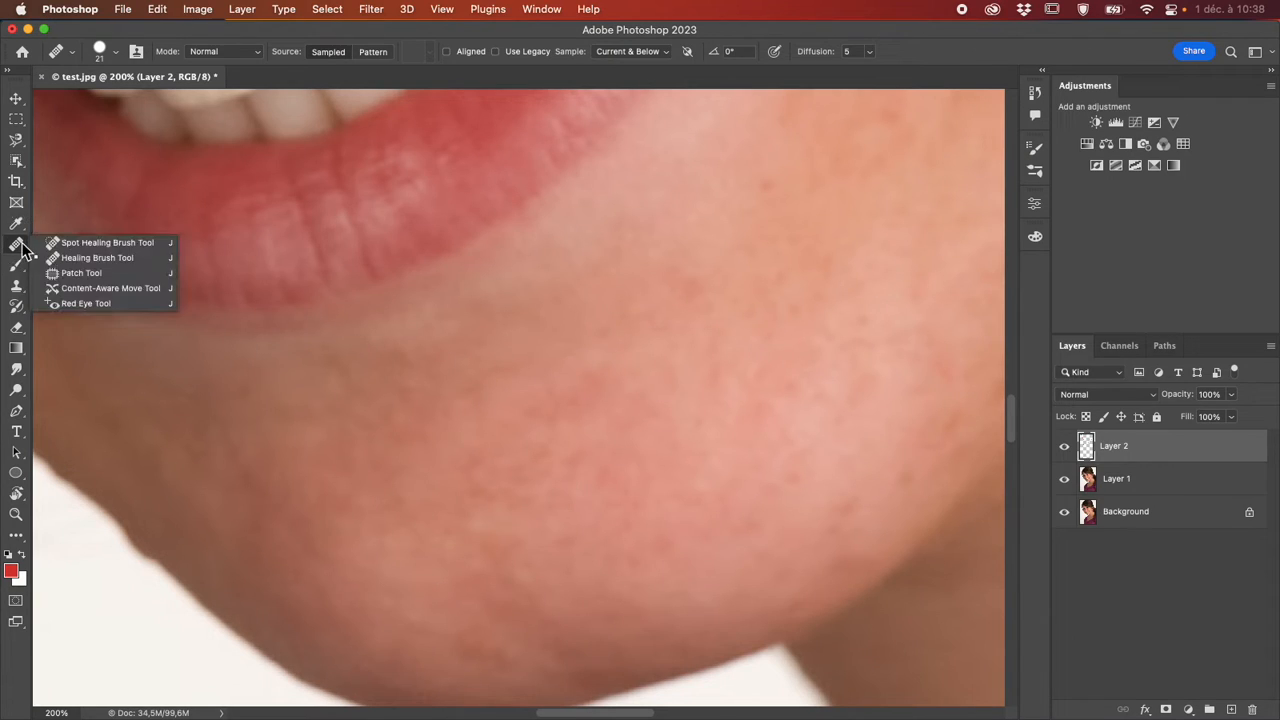
left_click(82, 273)
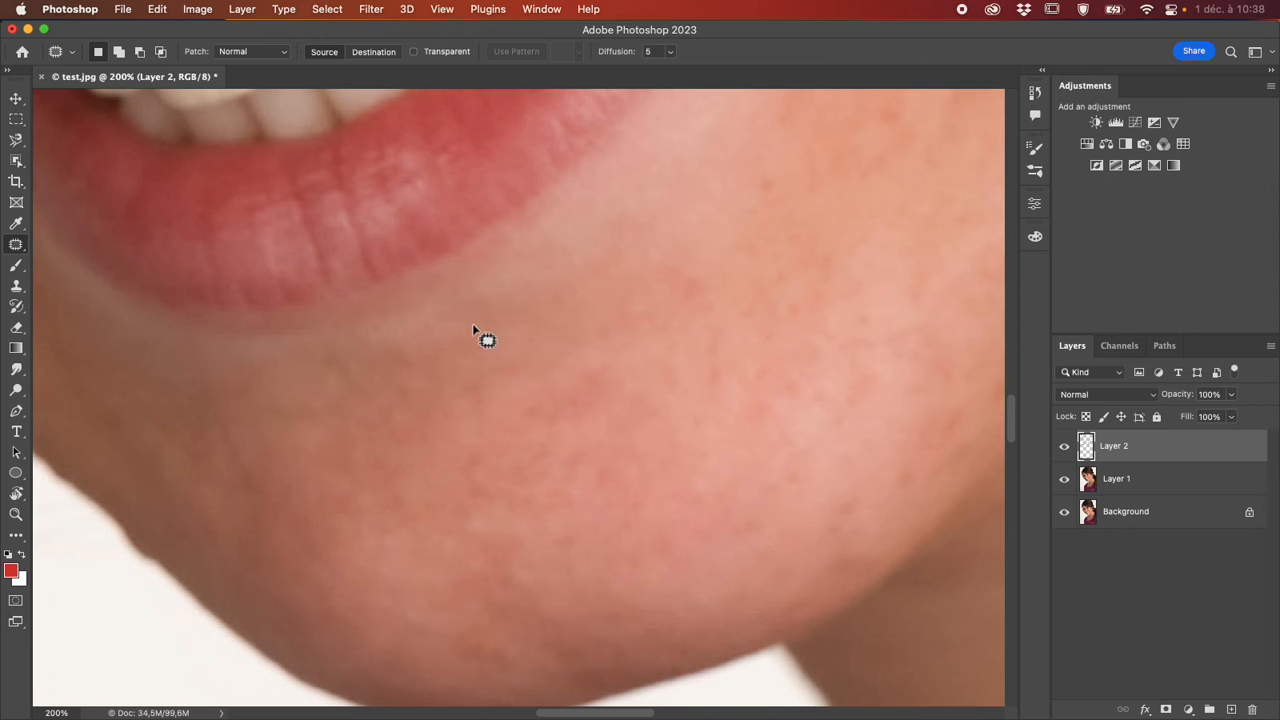
key("super+minus")
key("super+minus")
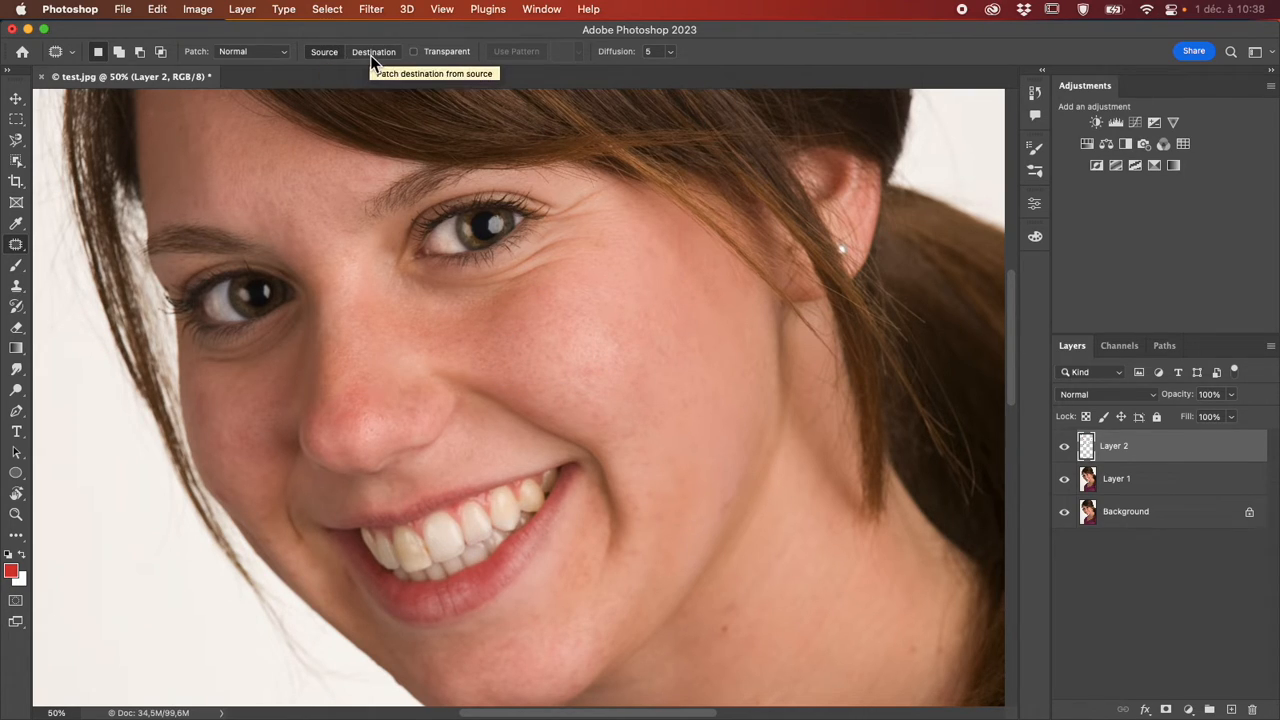
scroll(476, 257, "up", 2)
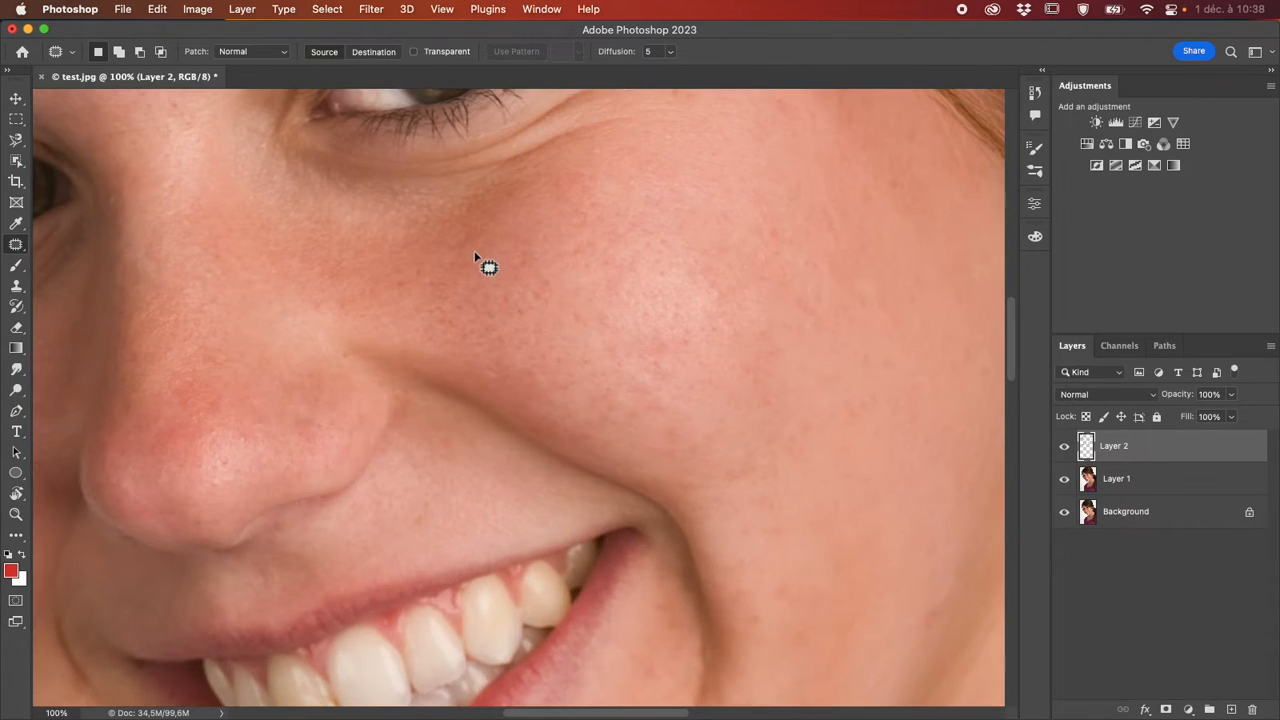
scroll(476, 257, "right", 3)
scroll(476, 257, "down", 3)
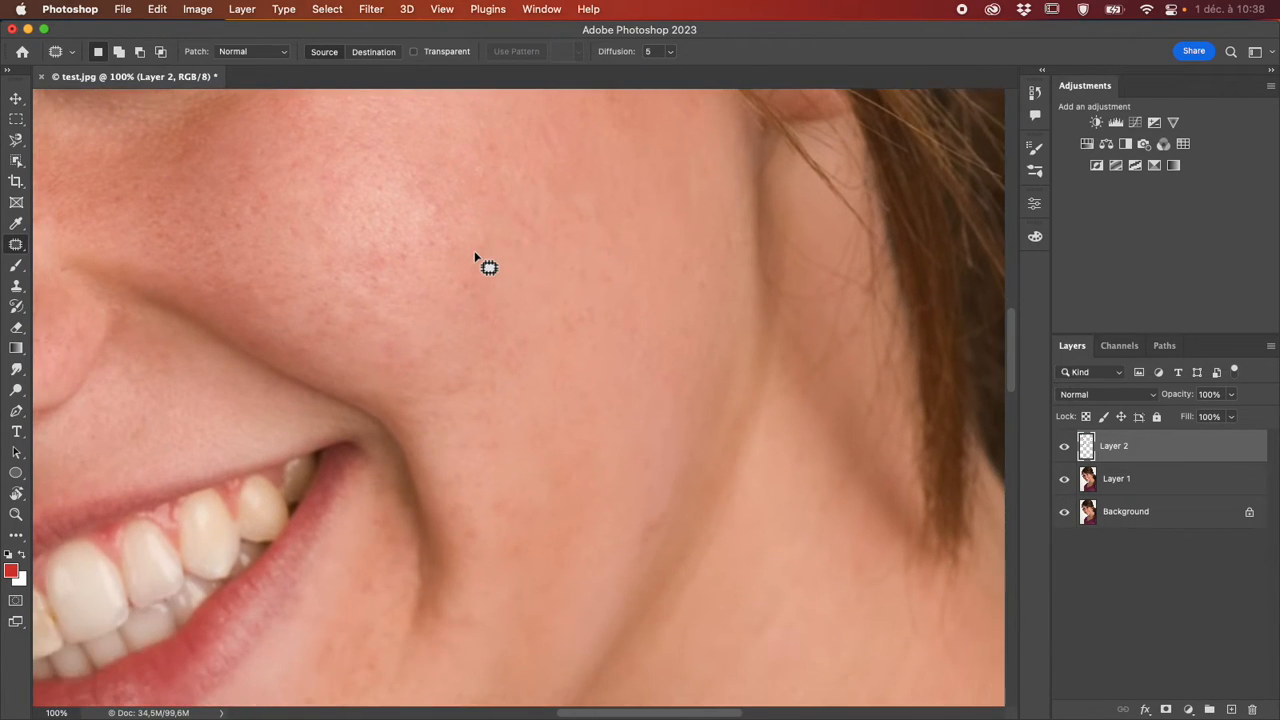
scroll(476, 257, "left", 3)
left_click(1064, 446)
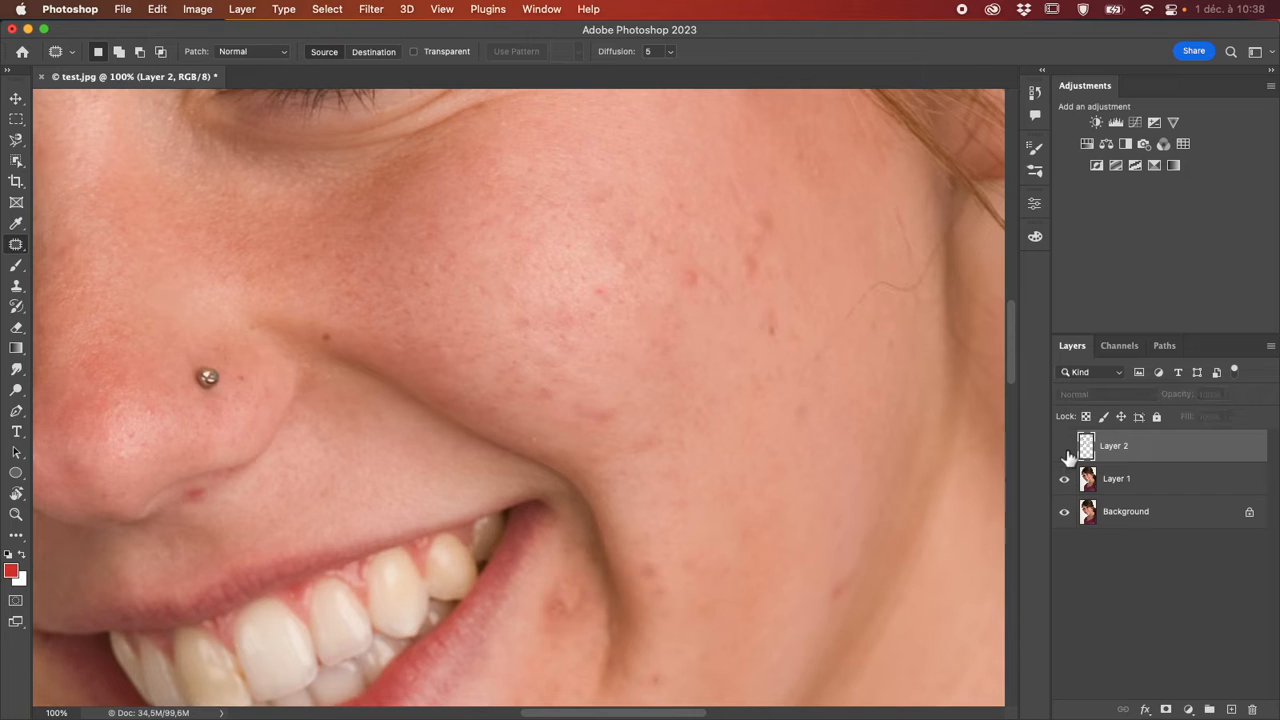
scroll(656, 502, "left", 3)
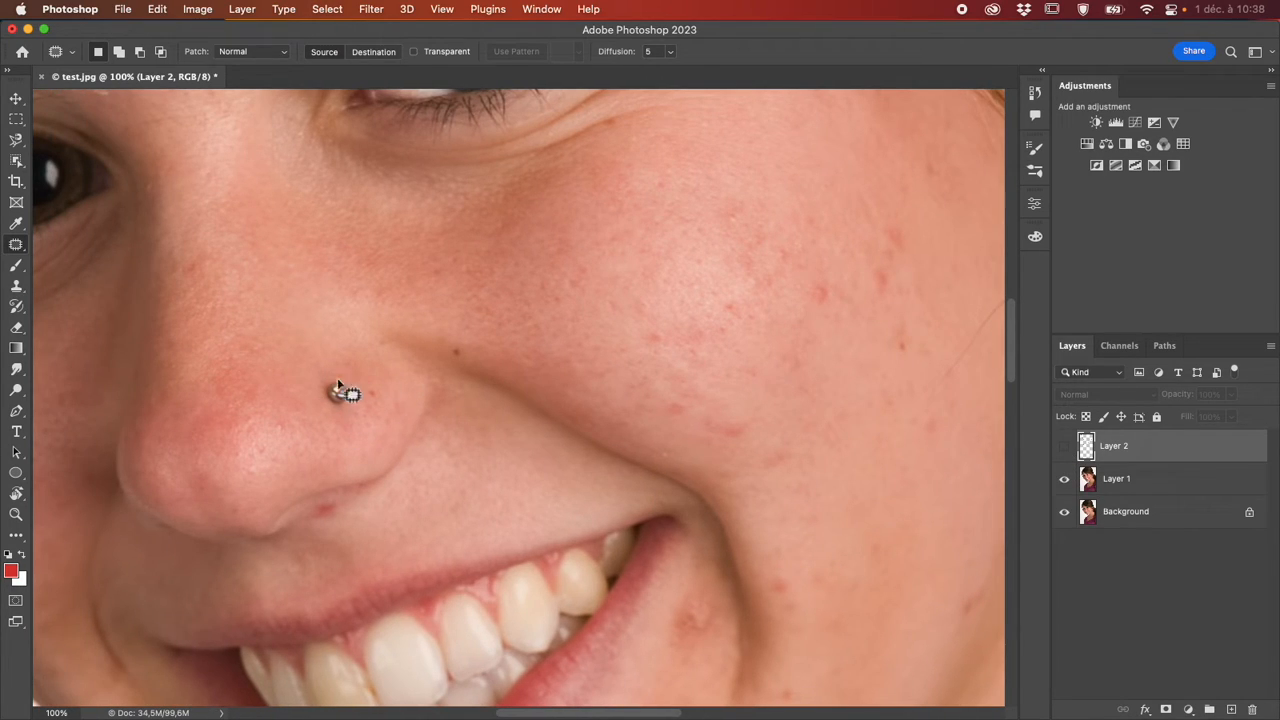
Try patching the outlined nose stud on a new empty layer, then deselect and delete that layer.
left_click(1231, 708)
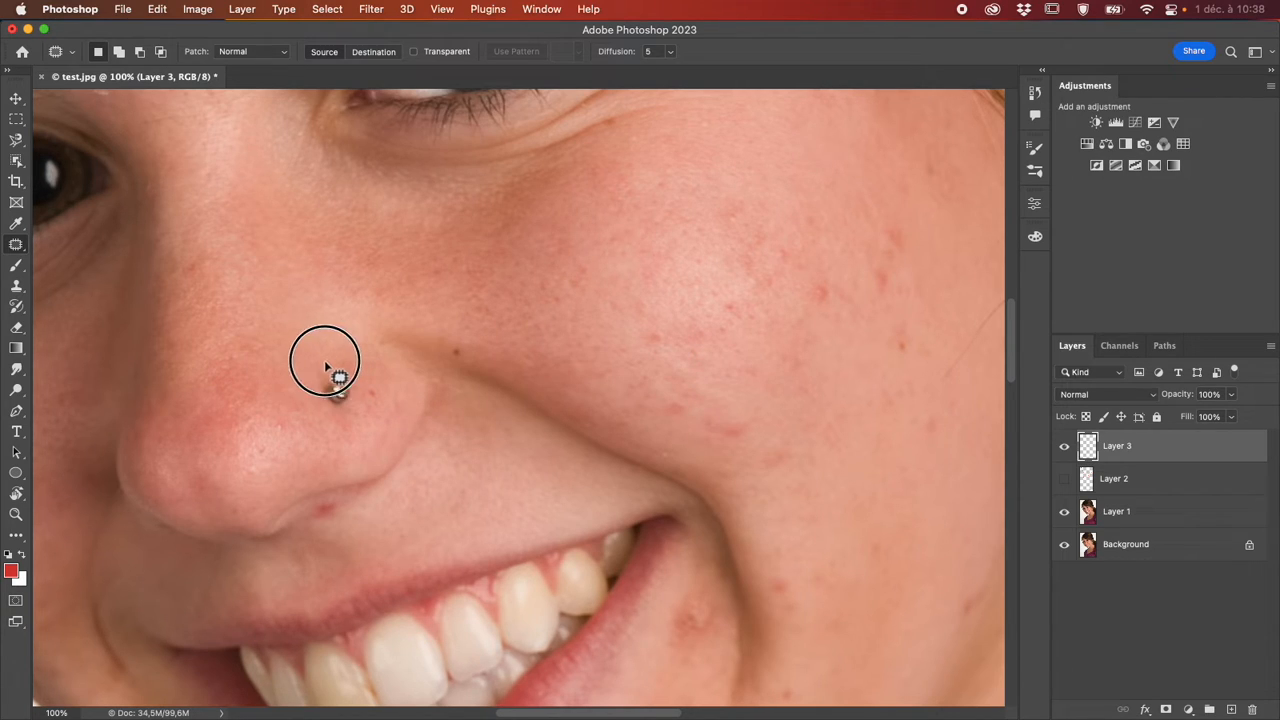
mouse_move(324, 362)
left_mouse_down()
mouse_move(300, 388)
mouse_move(313, 423)
mouse_move(345, 431)
mouse_move(376, 406)
mouse_move(368, 379)
mouse_move(328, 362)
mouse_move(344, 376)
mouse_move(296, 382)
mouse_move(338, 400)
left_mouse_up()
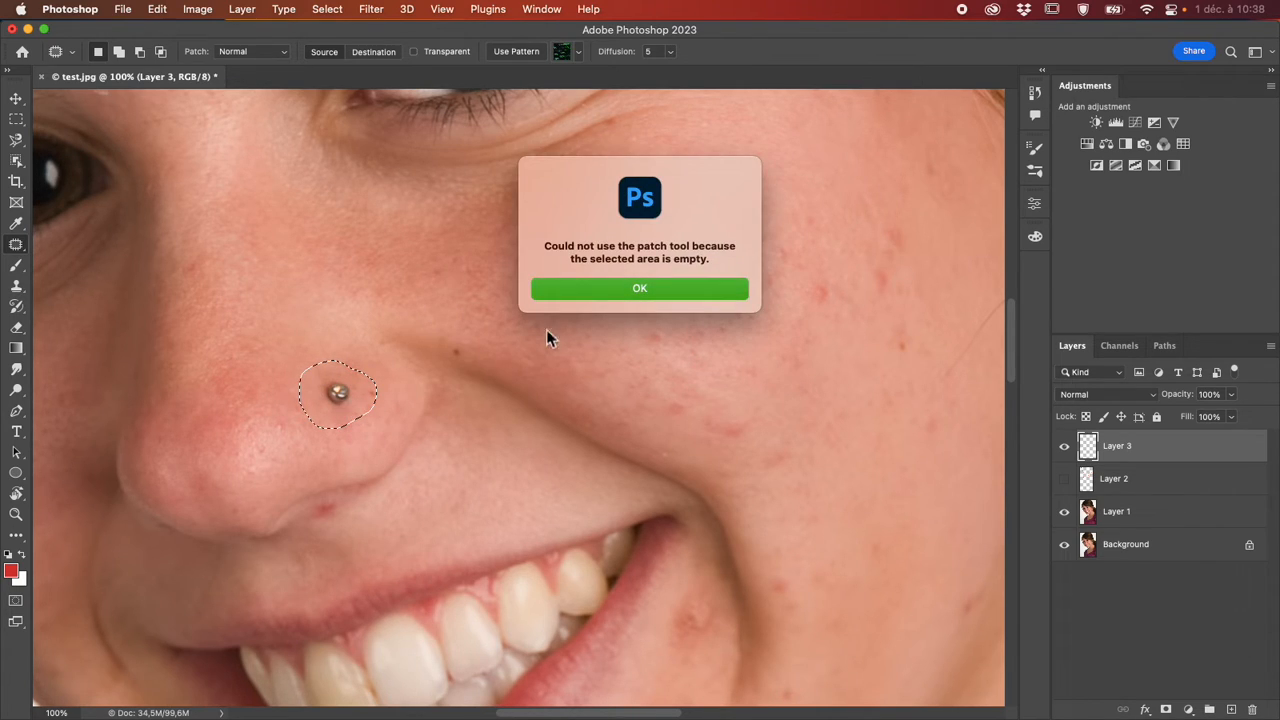
left_click(584, 292)
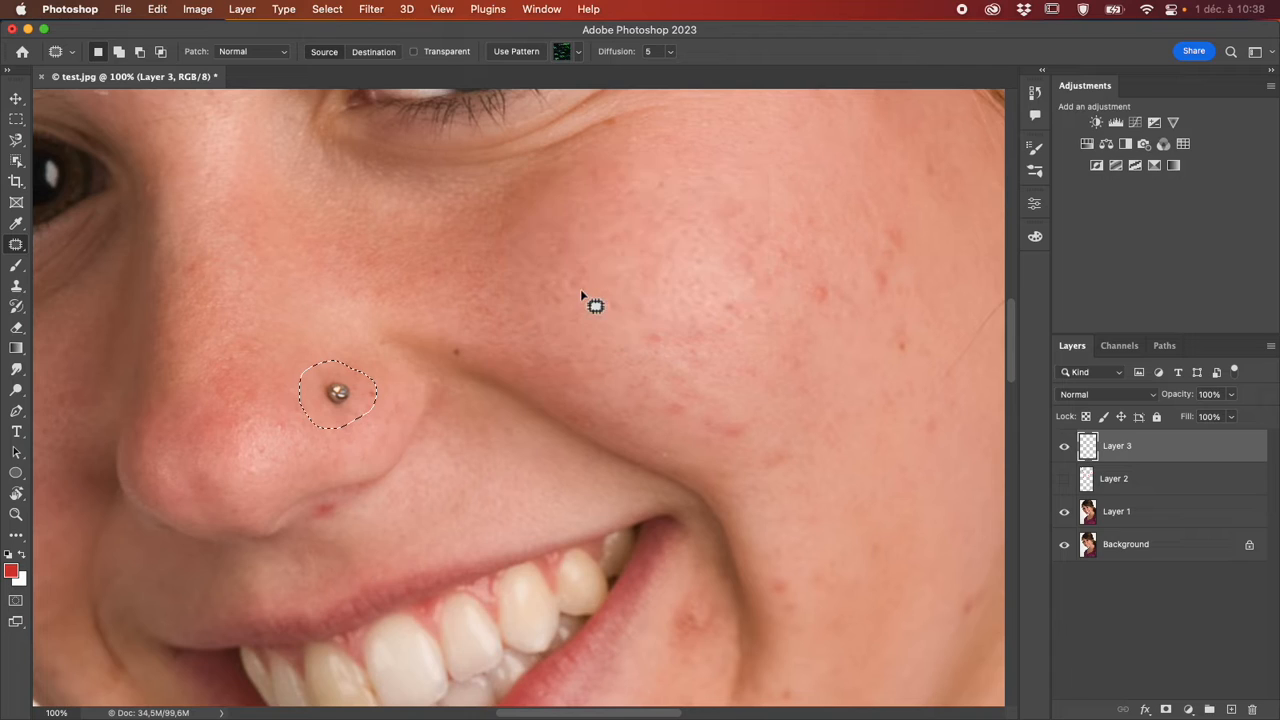
left_click_drag(349, 414, 322, 365)
left_click(590, 289)
key("super+d")
key("Delete")
Outline the nose stud on Layer 1 with the Patch tool, replace it with nearby nose skin, and deselect.
left_click(1132, 479)
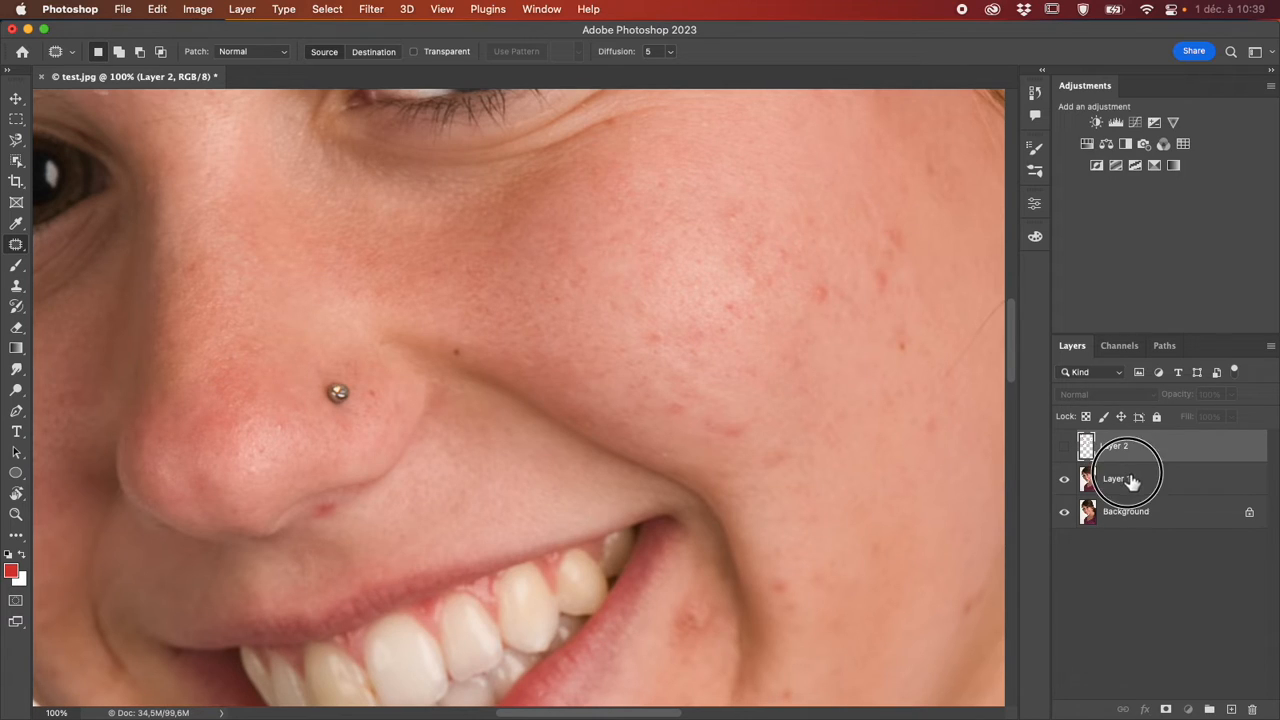
mouse_move(328, 382)
left_mouse_down()
mouse_move(305, 412)
mouse_move(354, 415)
mouse_move(368, 393)
mouse_move(349, 364)
mouse_move(338, 396)
mouse_move(292, 343)
mouse_move(249, 377)
left_mouse_up()
left_click(338, 392)
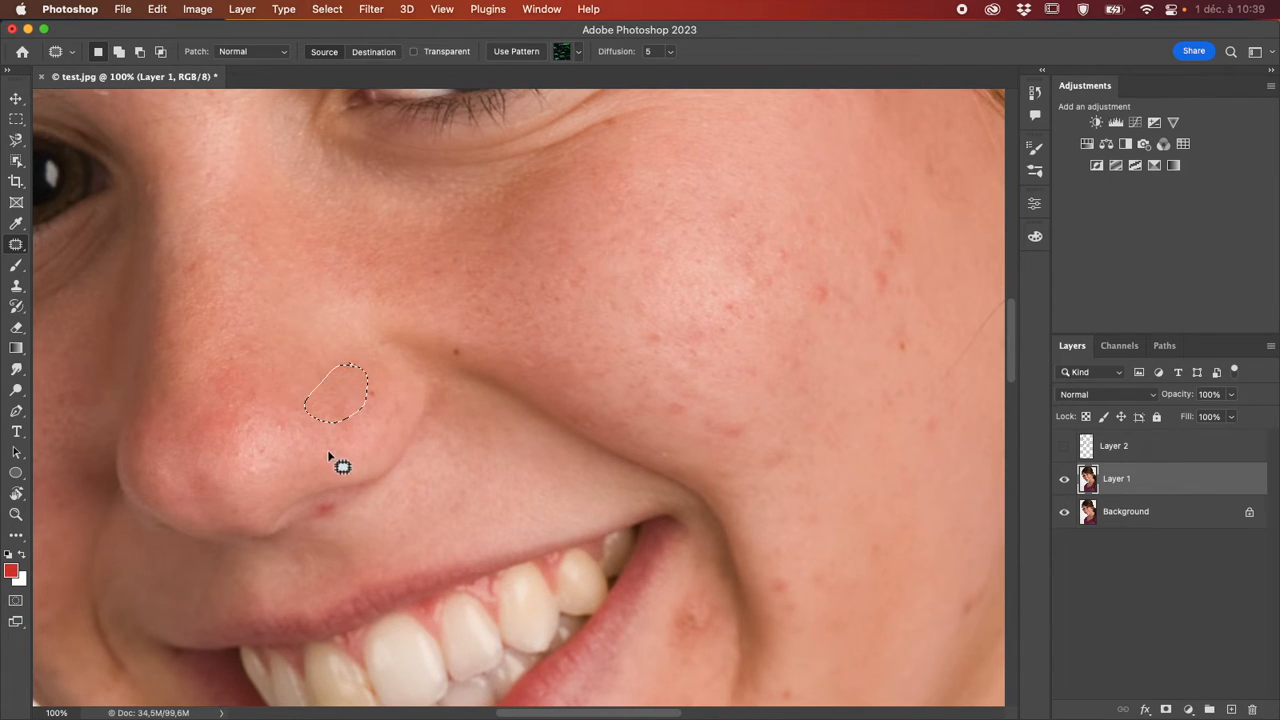
key("super+d")
Try patching the white lint speck near the lower edge of the burgundy top with clean fabric beside it.
scroll(466, 490, "down", 20)
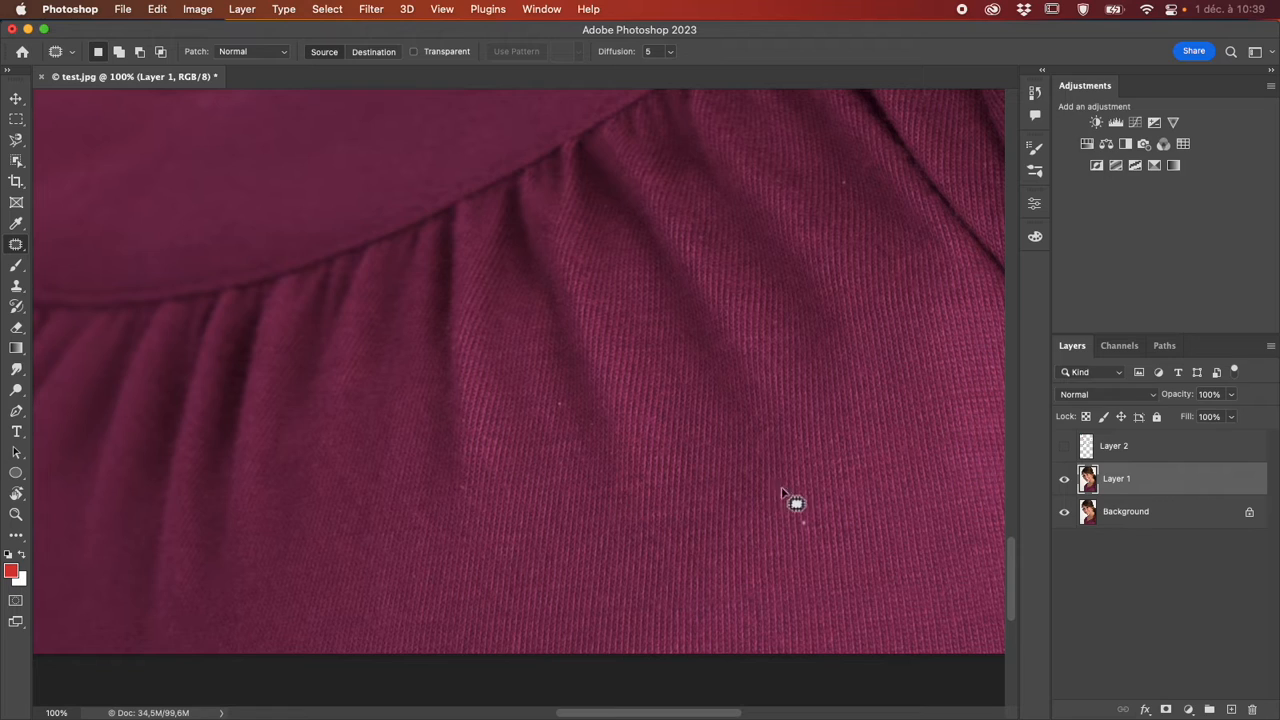
mouse_move(811, 493)
left_mouse_down()
mouse_move(760, 562)
mouse_move(851, 550)
mouse_move(847, 494)
mouse_move(813, 478)
mouse_move(732, 529)
mouse_move(695, 528)
left_mouse_up()
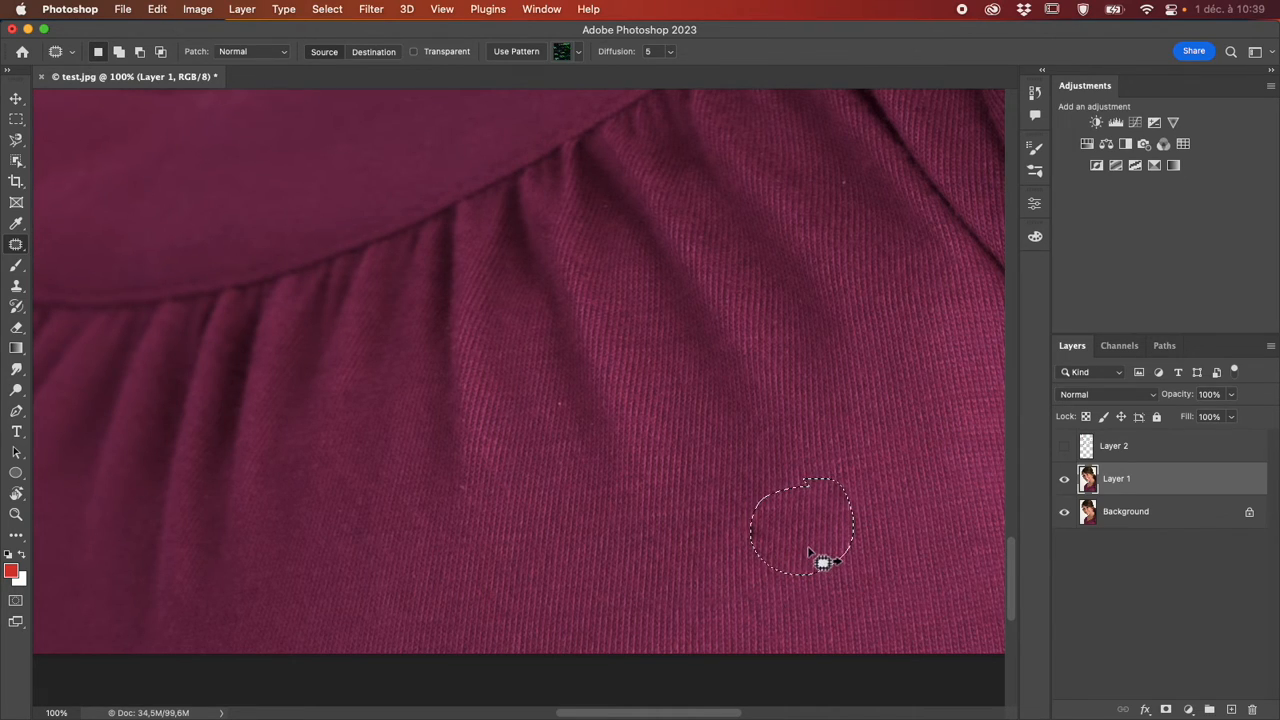
key("cmd+d")
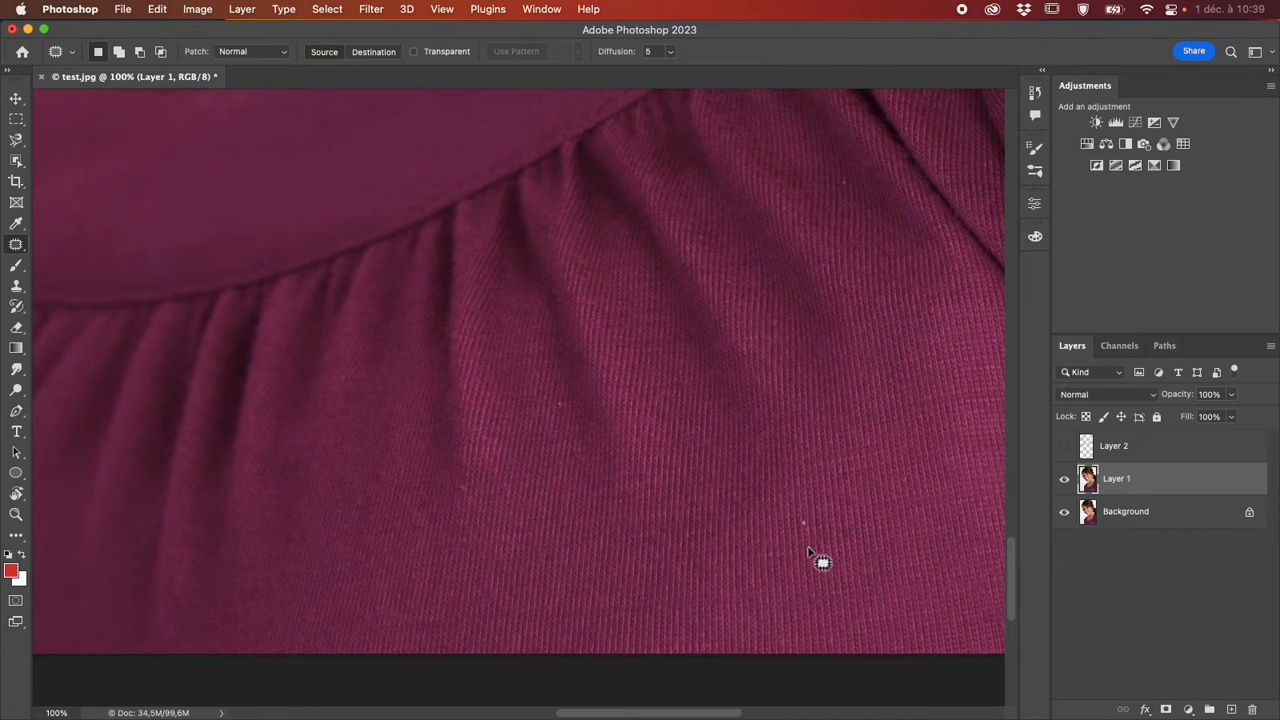
Undo the nose stud patch on Layer 1, going back to the active outline around the stud.
scroll(809, 550, "up", 20)
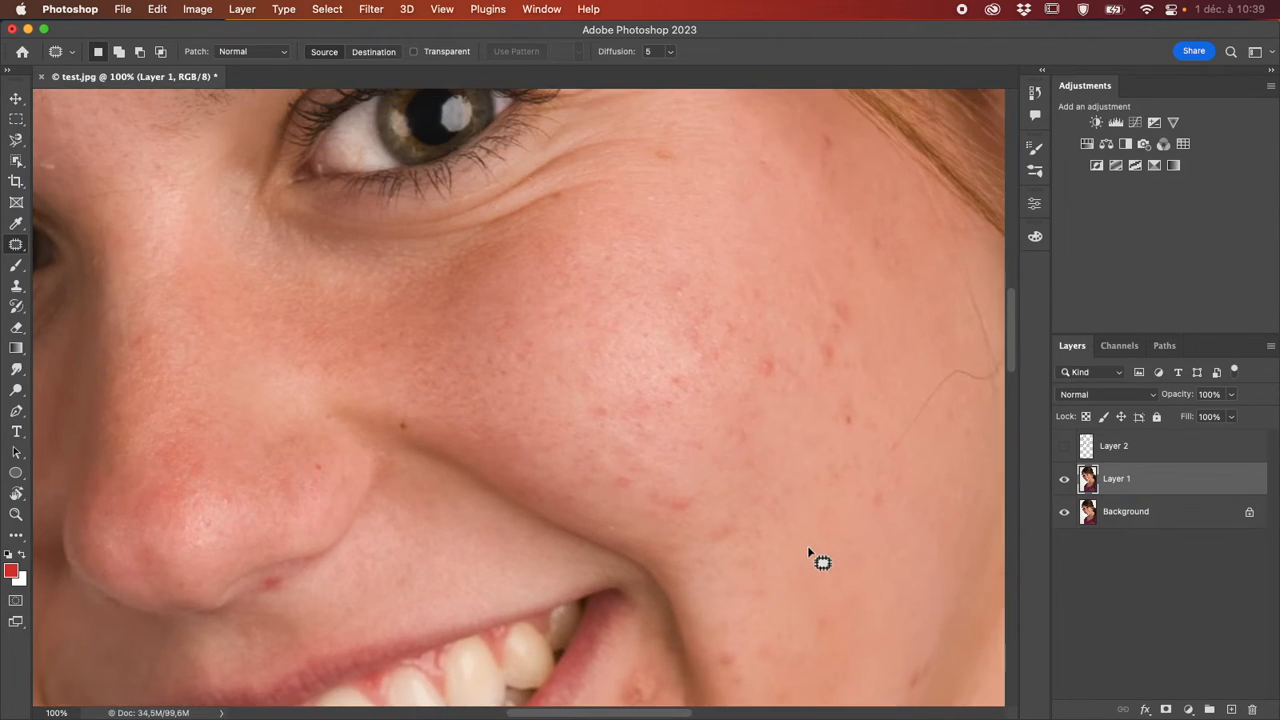
key("super+z")
key("super+z")
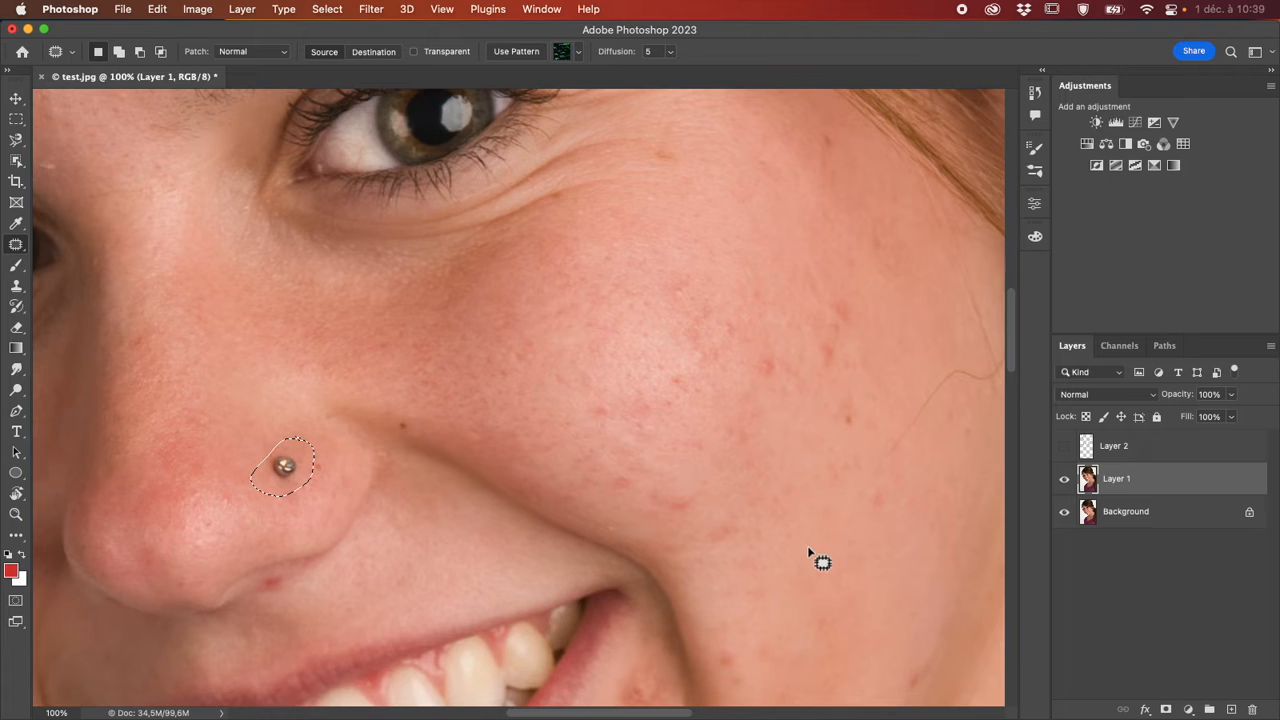
Set the Patch tool to Destination and copy the outlined nose stud to four spots around the original.
left_click(374, 53)
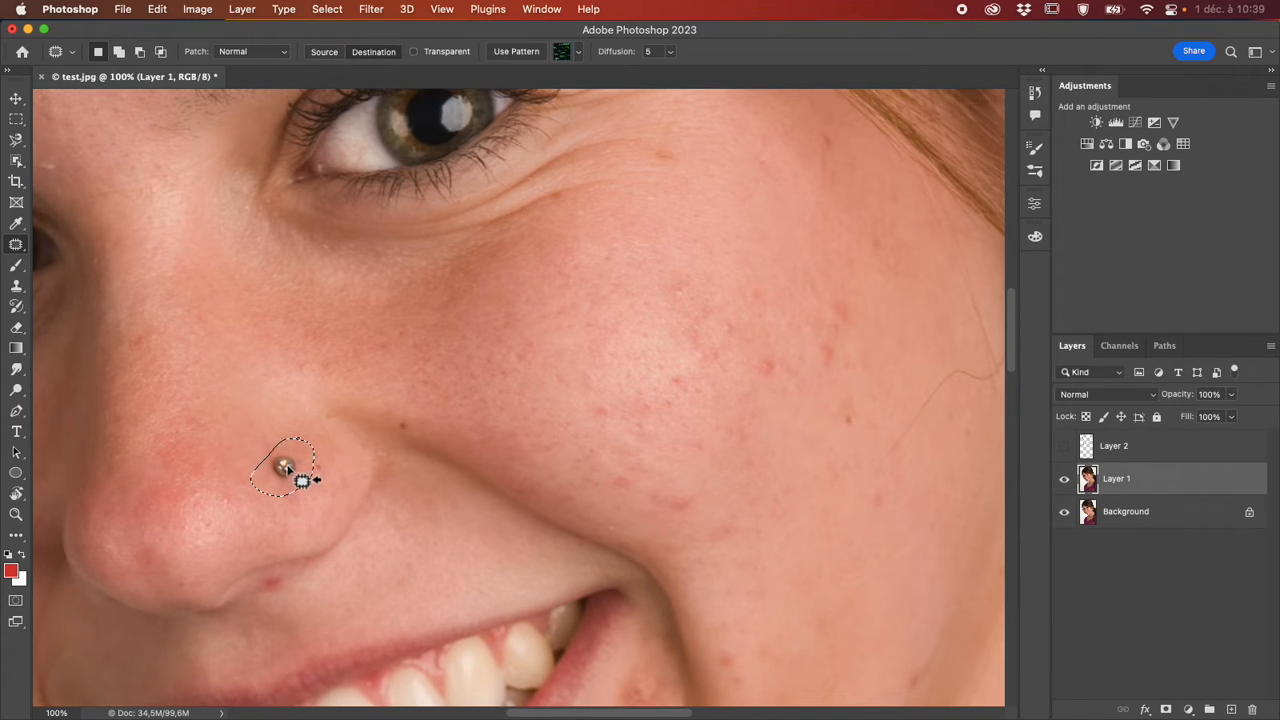
left_click_drag(287, 468, 313, 423)
key("super+d")
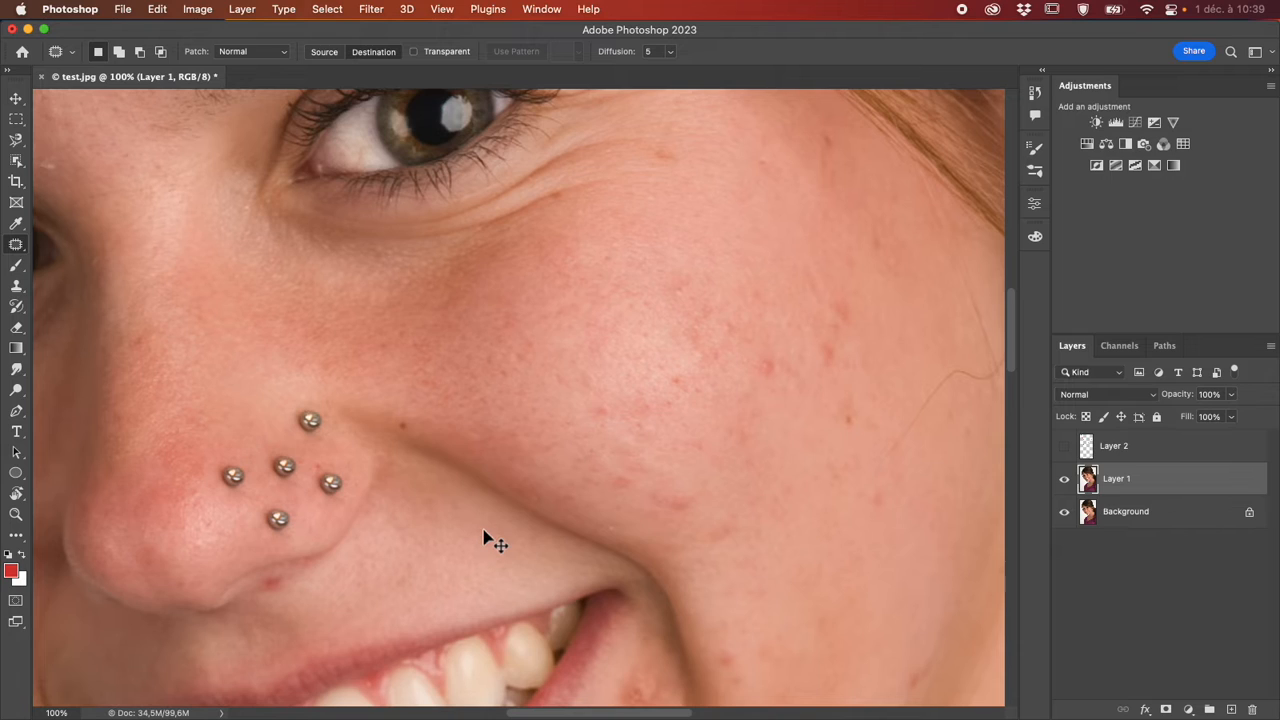
Set the Patch tool back to Source and patch the outlined nose stud with clean skin from higher on the nose.
key("super+minus")
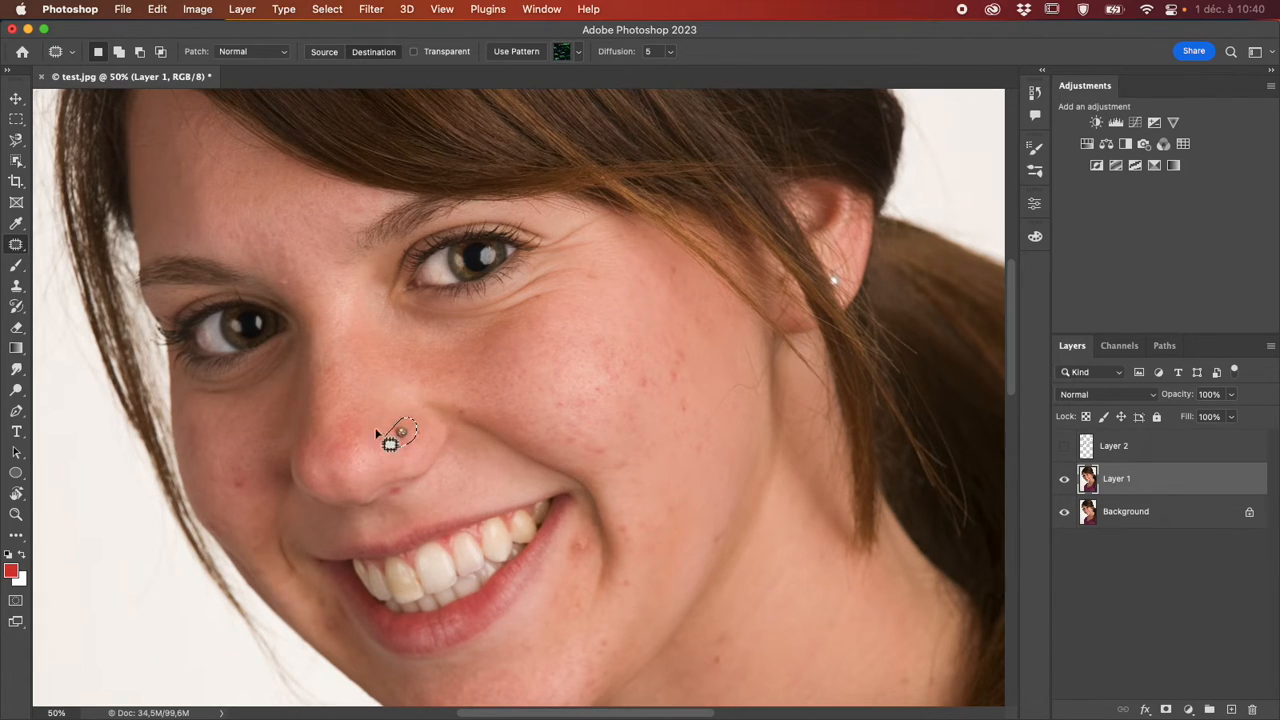
left_click(330, 54)
left_click_drag(404, 441, 367, 392)
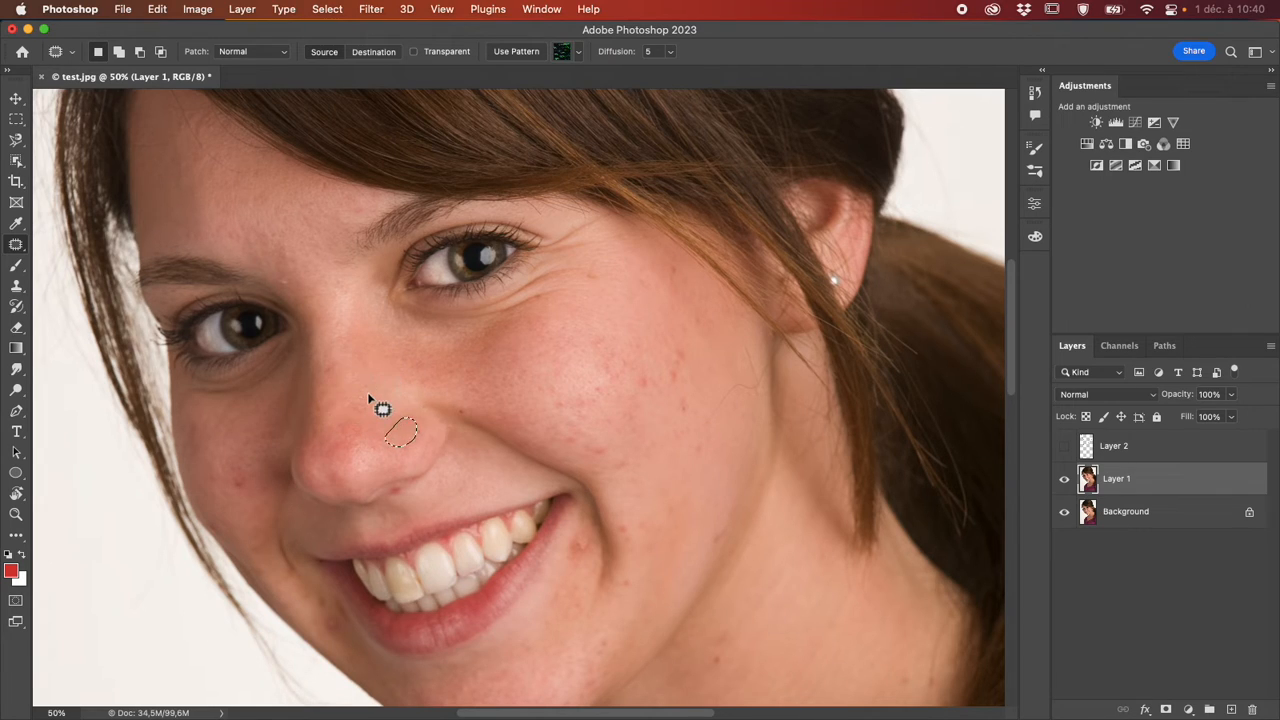
Undo the last stud patch, set the Patch tool to Destination, and copy the outlined stud across the nose and between the eyes.
key("super+z")
left_click(379, 51)
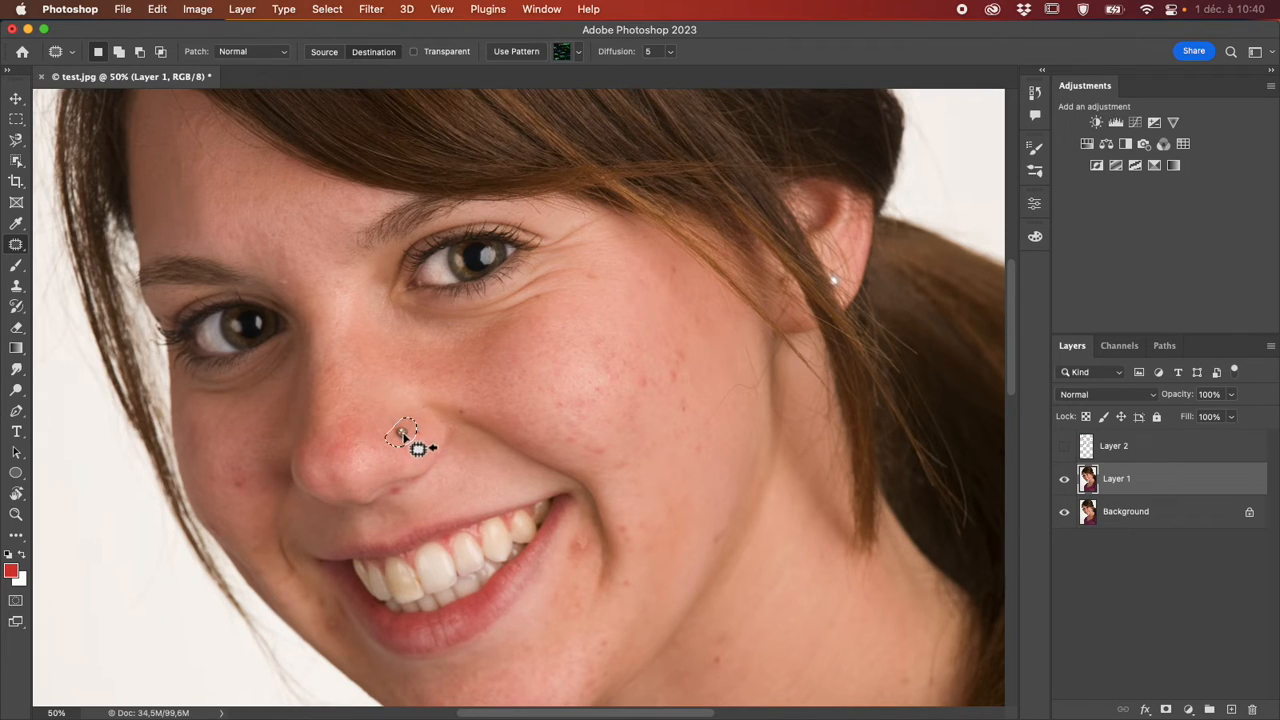
mouse_move(403, 435)
left_mouse_down()
mouse_move(380, 462)
mouse_move(414, 457)
mouse_move(405, 448)
mouse_move(428, 438)
mouse_move(346, 269)
mouse_move(343, 289)
mouse_move(308, 303)
left_mouse_up()
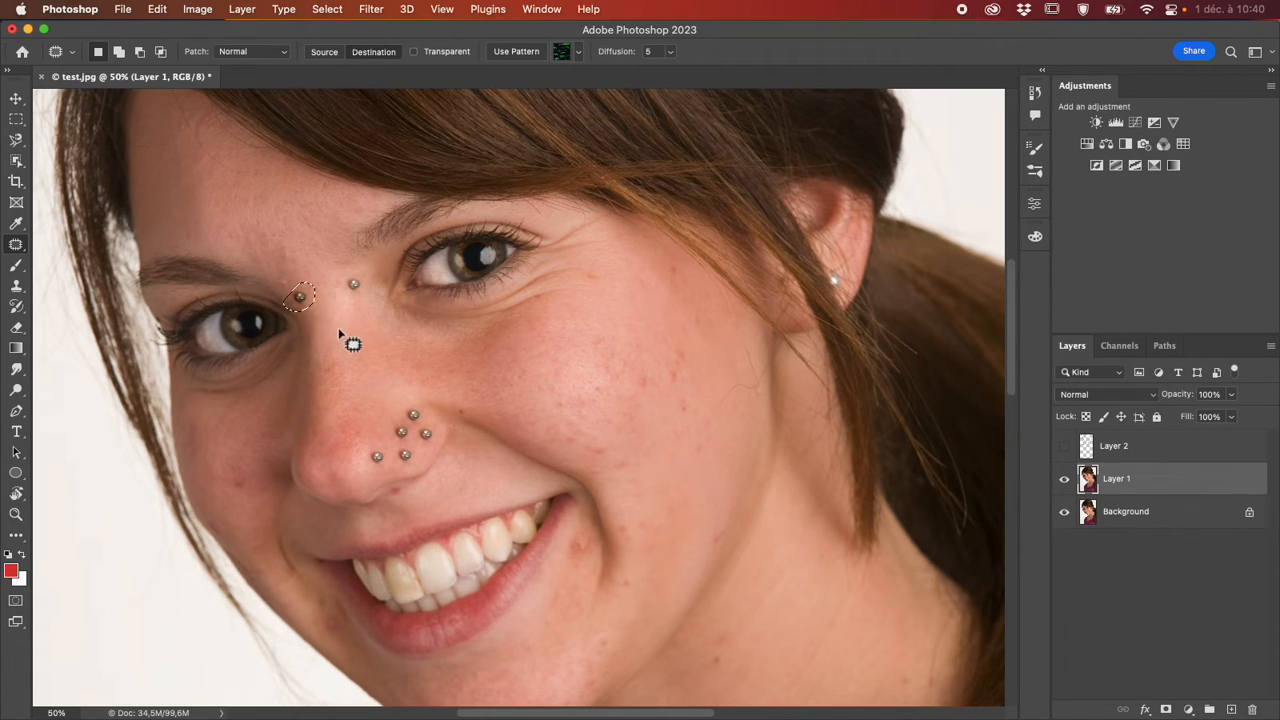
Place another stud copy near the inner corner of the eye beside the nose bridge and clear the selection.
key("super+d")
key("super+z")
left_click_drag(305, 298, 290, 299)
right_click(290, 299)
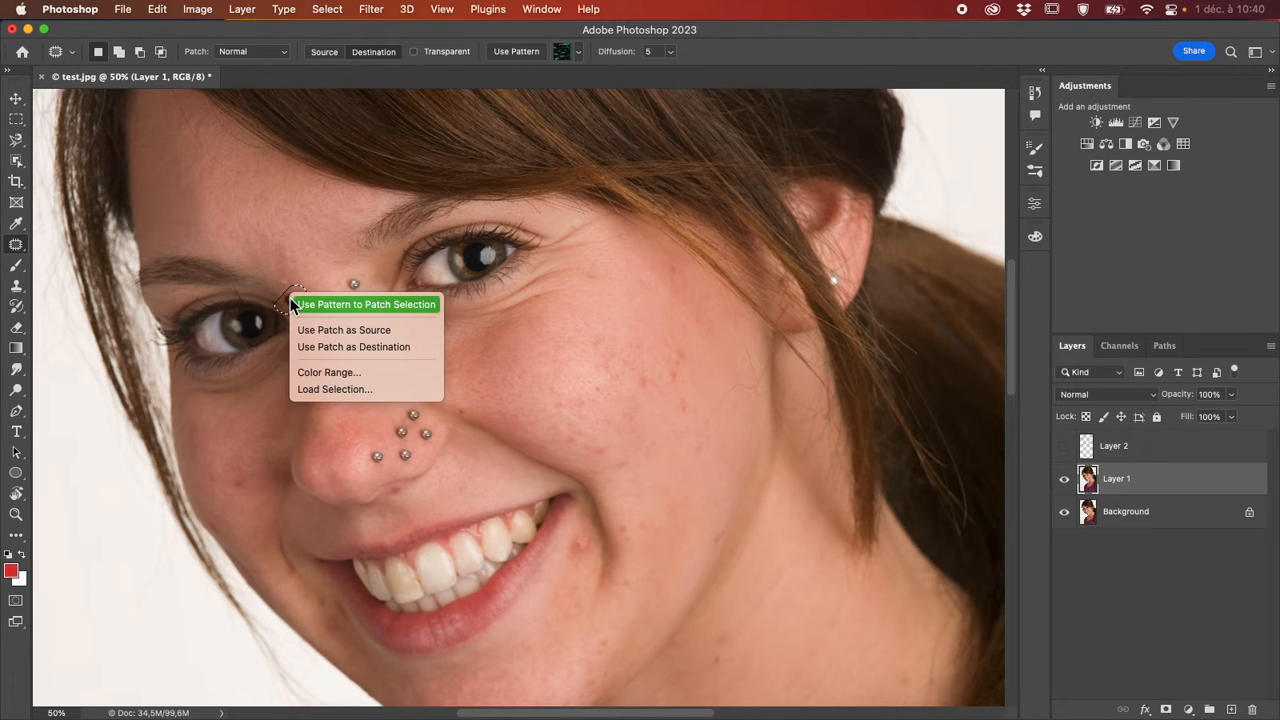
left_click(292, 304)
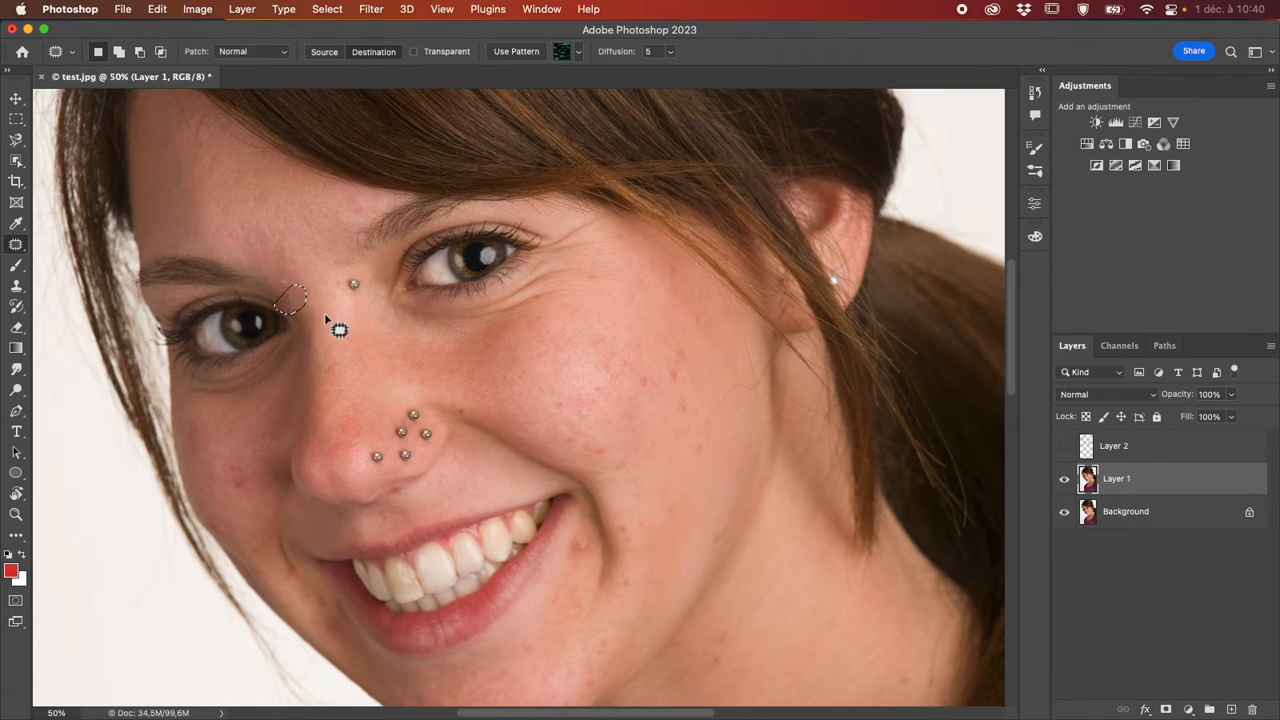
left_click(328, 323)
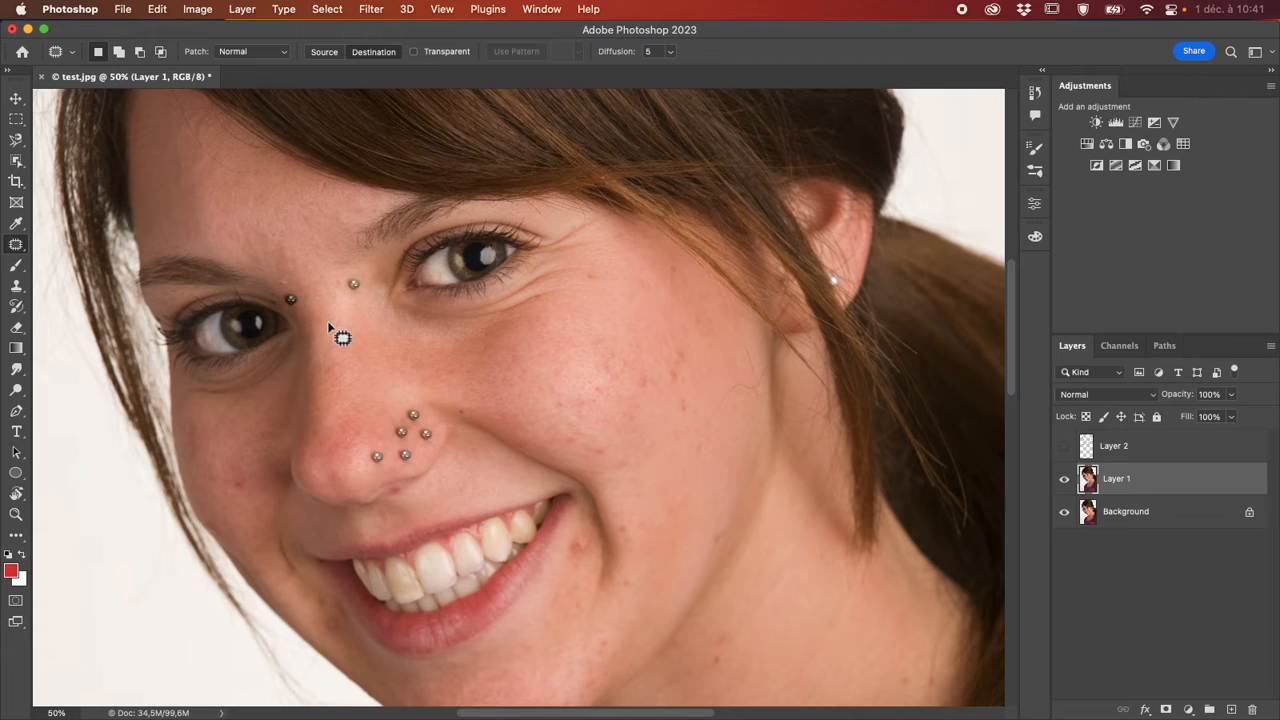
Undo all the stud copies on Layer 1, leaving only the original nose stud.
key("super+z")
key("super+z")
key("super+z")
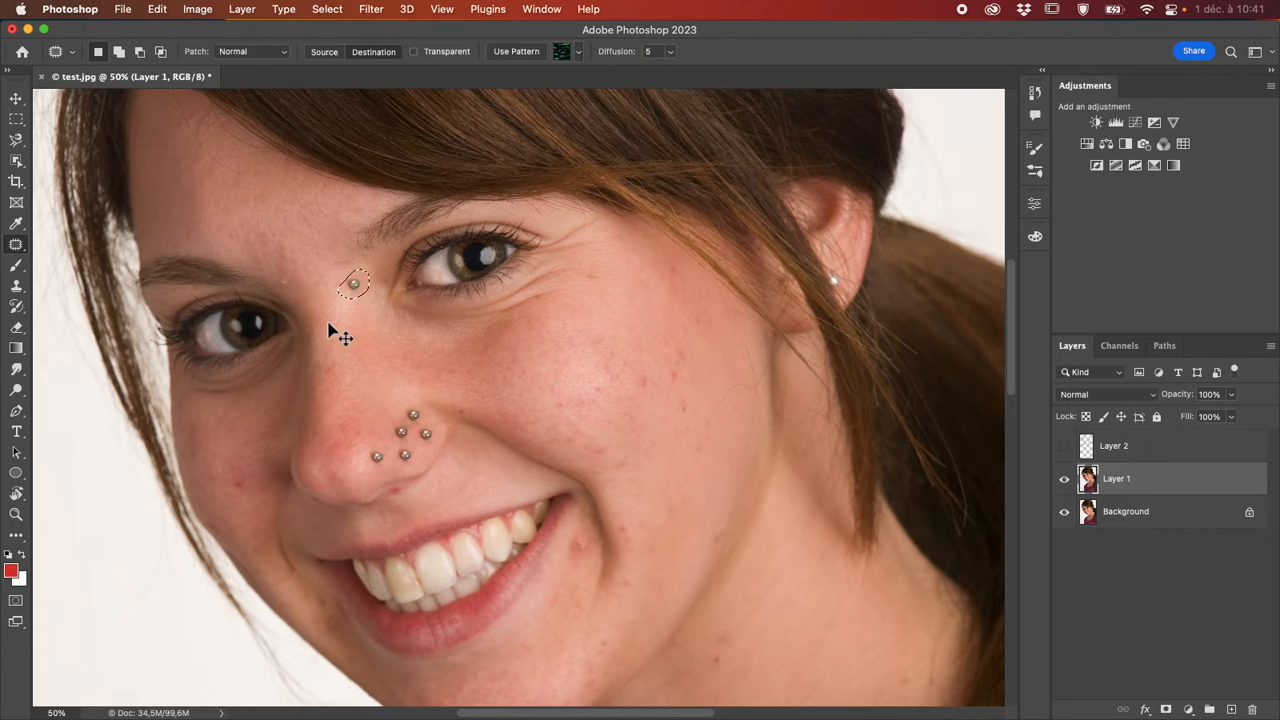
key("super+z")
key("super+z")
key("super+z")
key("super+z")
key("super+z")
key("super+z")
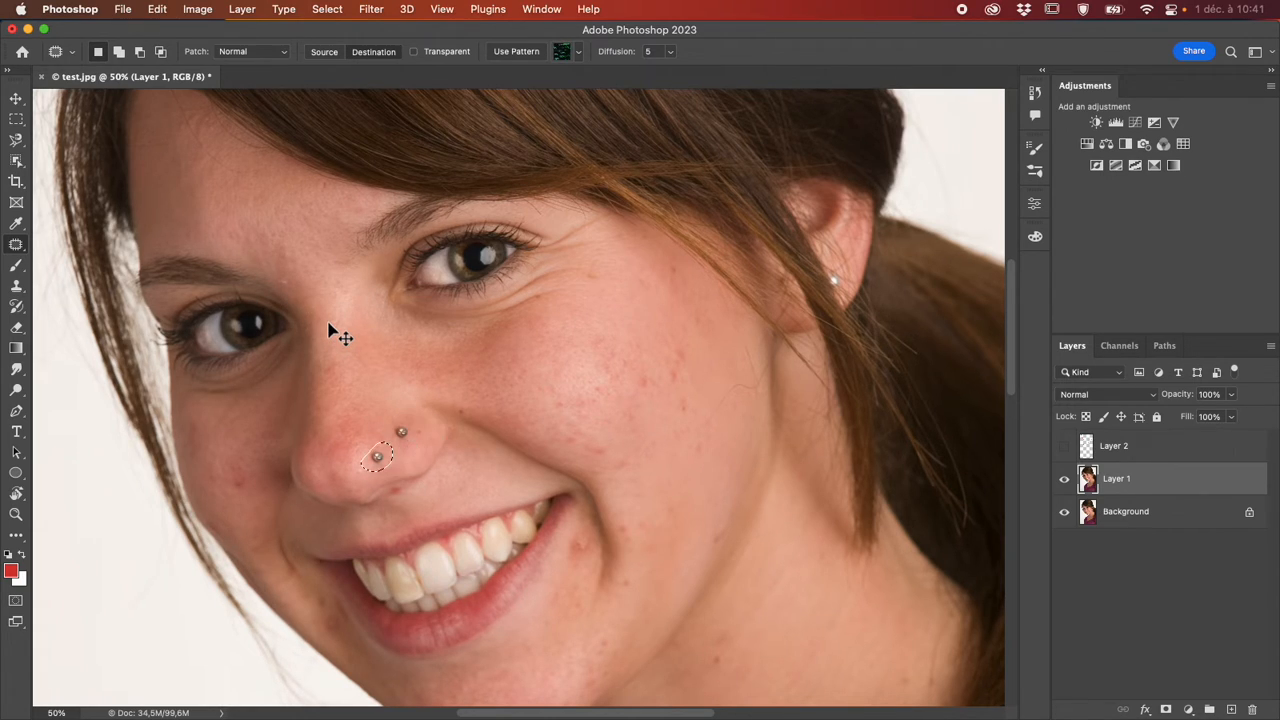
key("super+z")
With the Clone Stamp tool, add an empty layer above Layer 1 and keep sampling set to Current & Below.
left_click(20, 248)
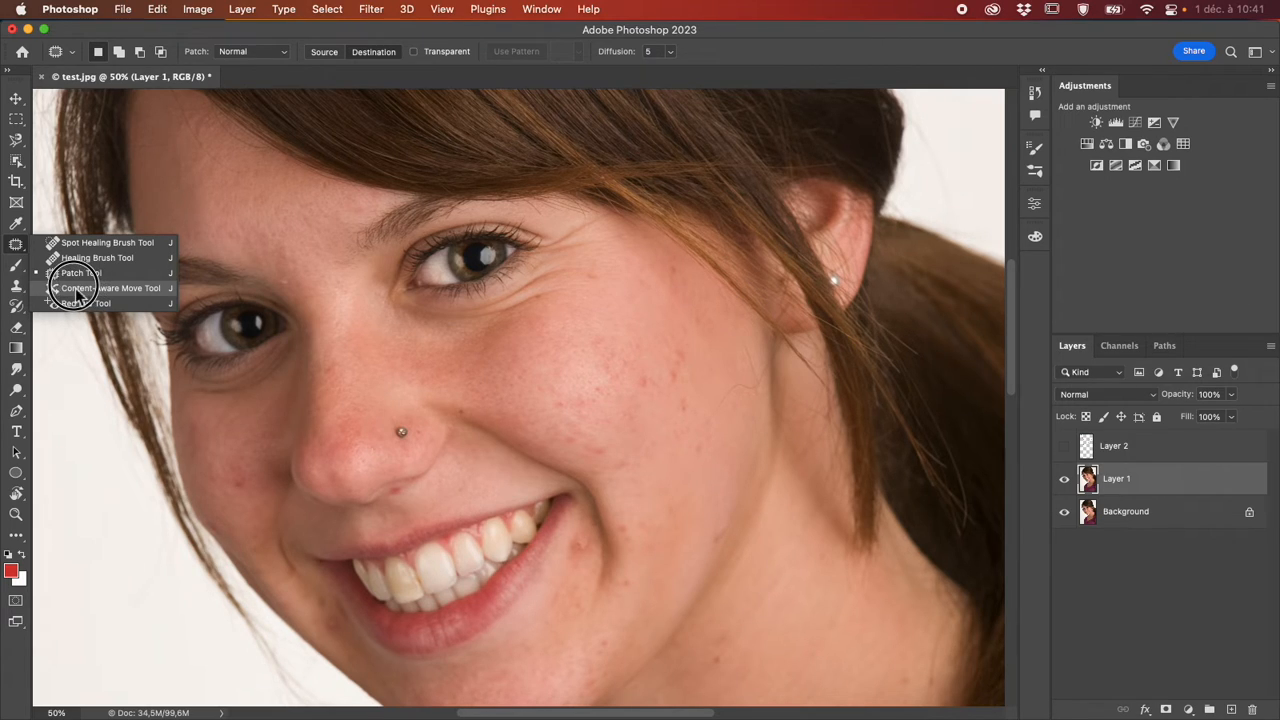
left_click(15, 248)
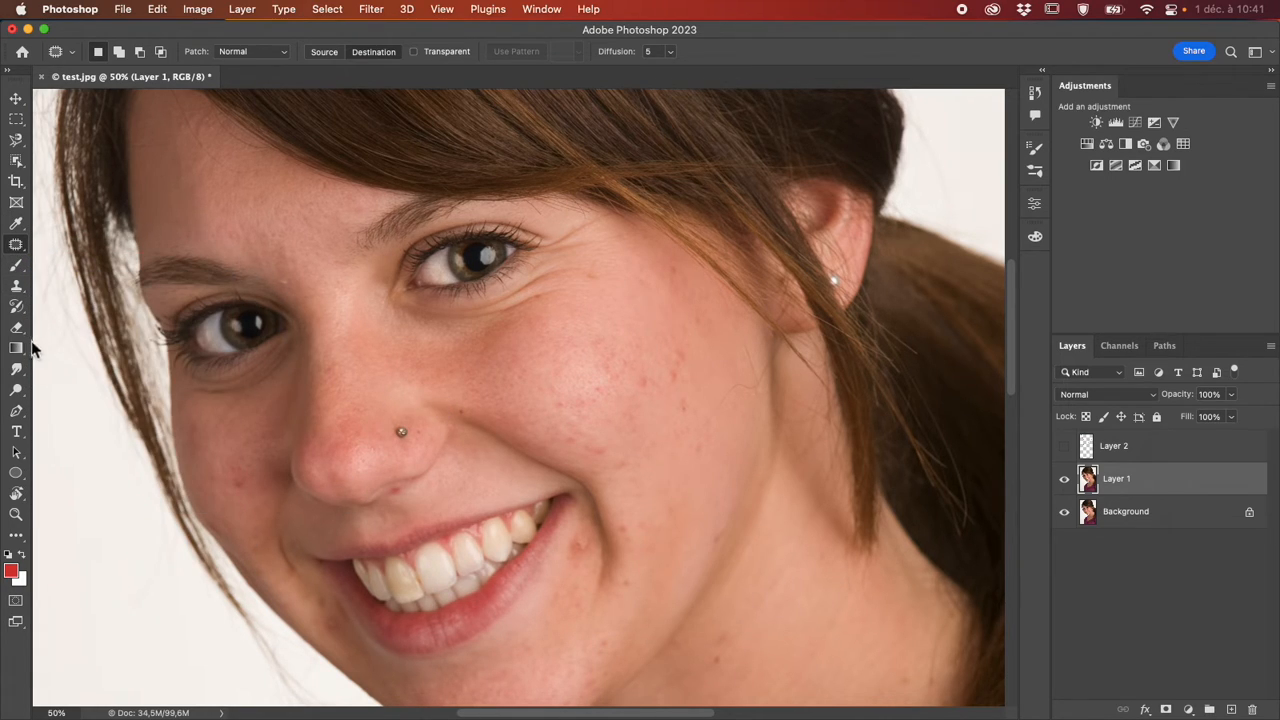
left_click(16, 287)
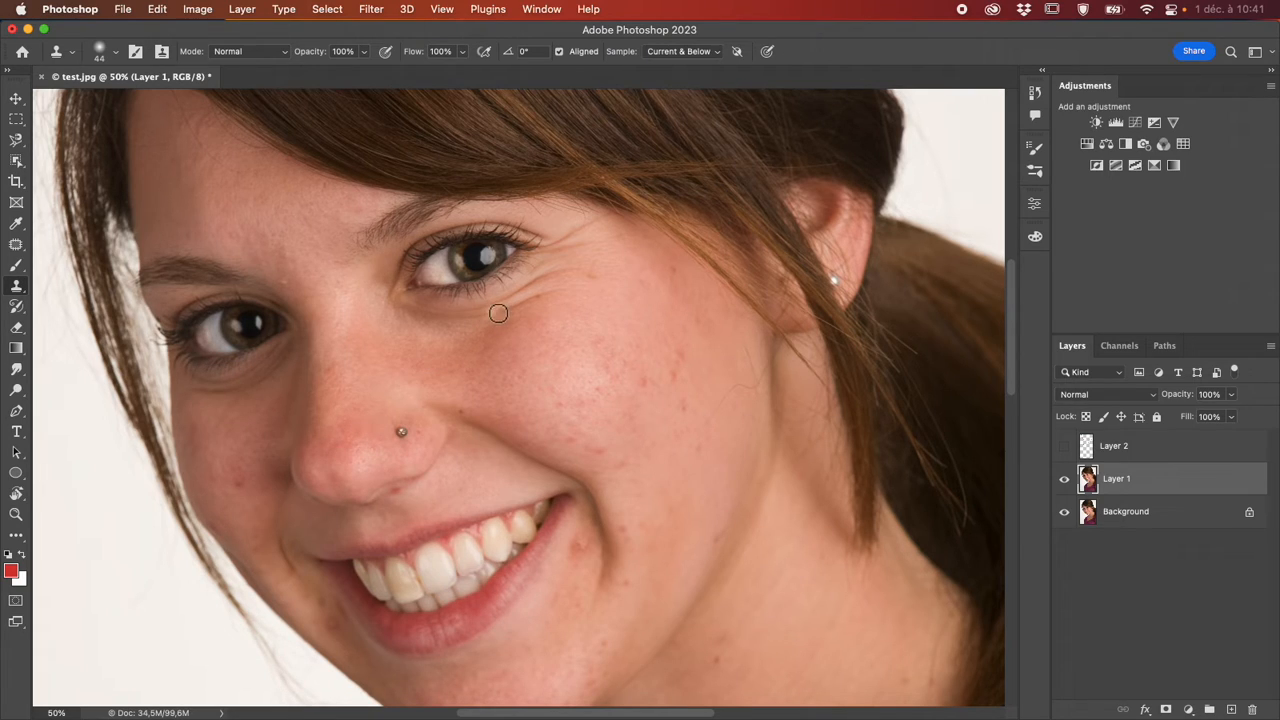
left_click(1064, 446)
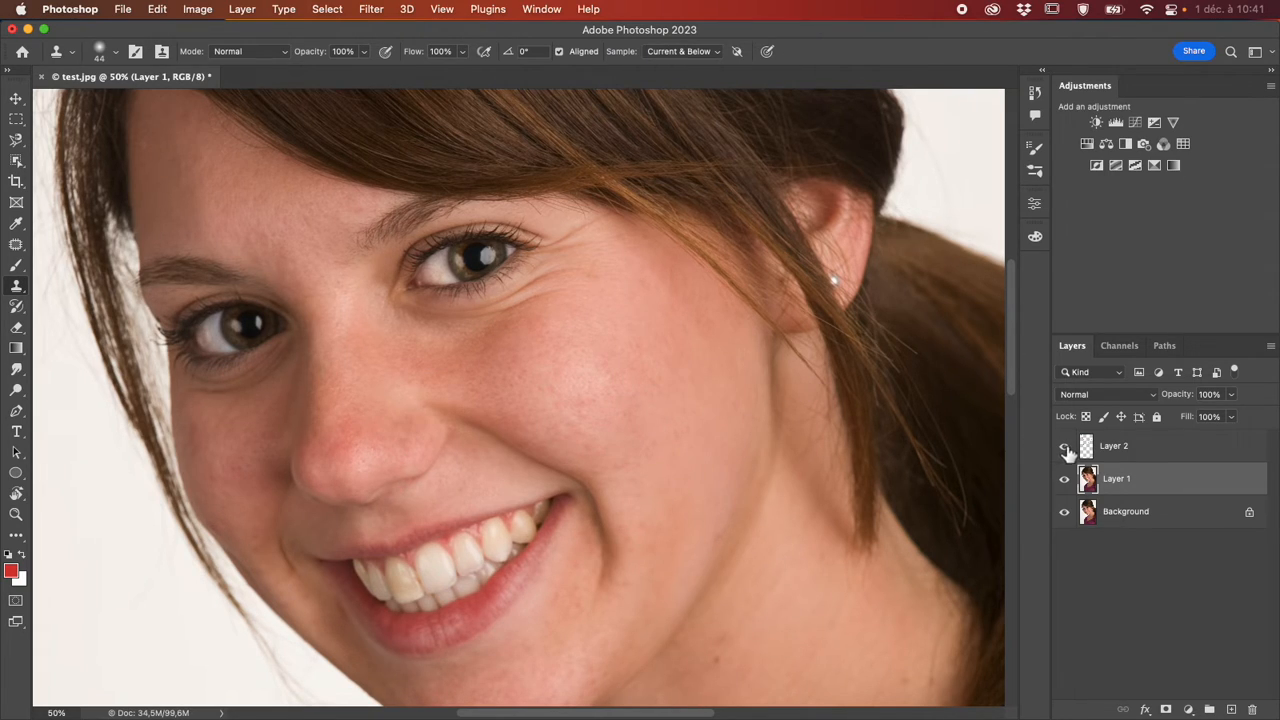
left_click(1065, 448)
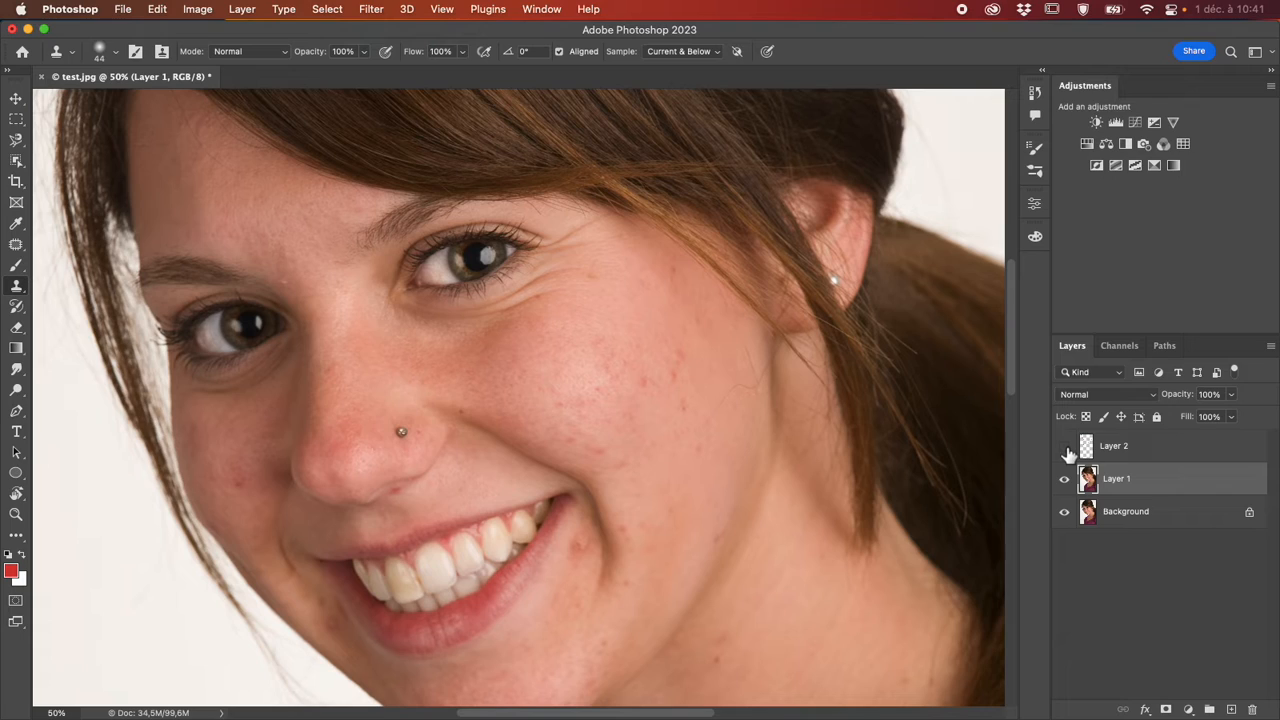
left_click(1231, 709)
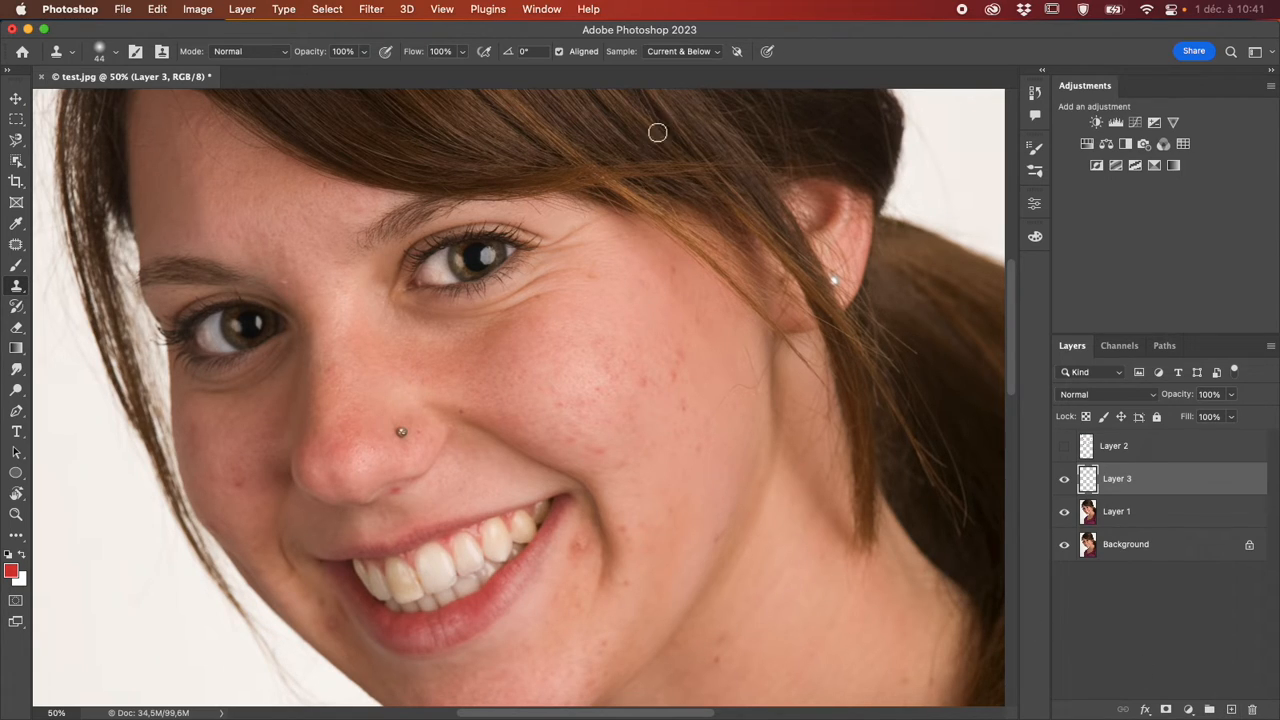
left_click(697, 53)
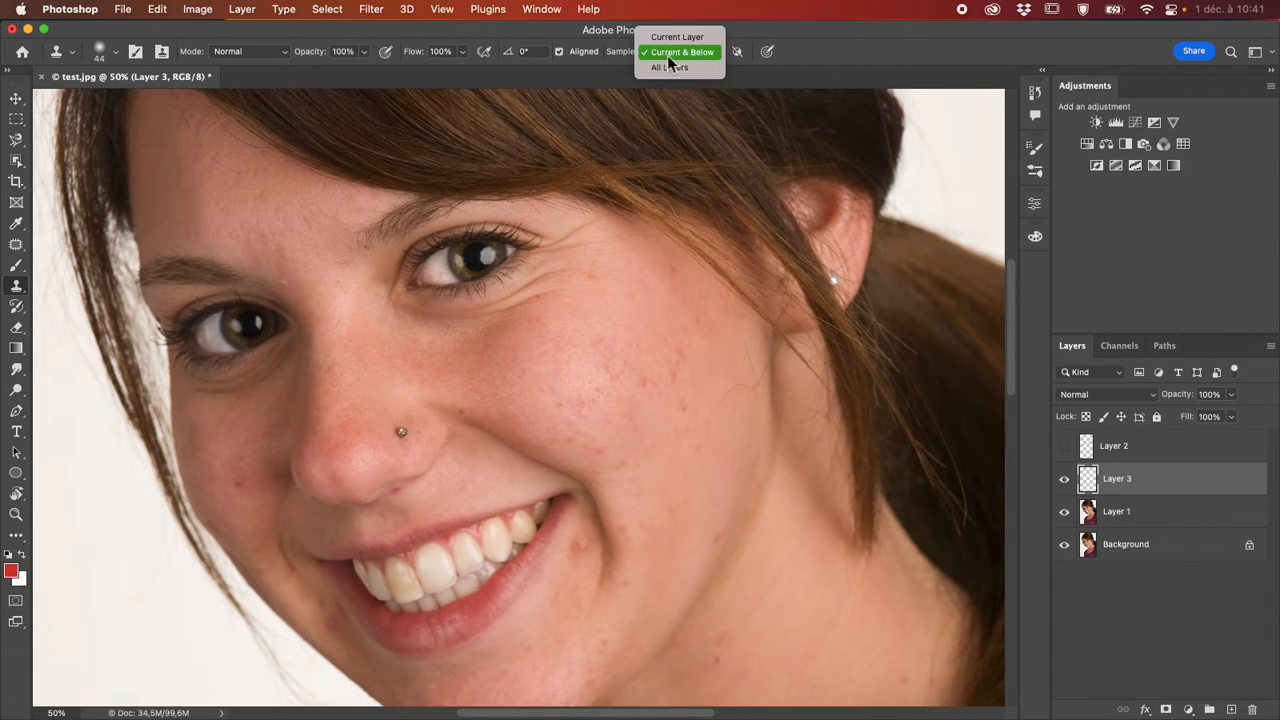
left_click(697, 55)
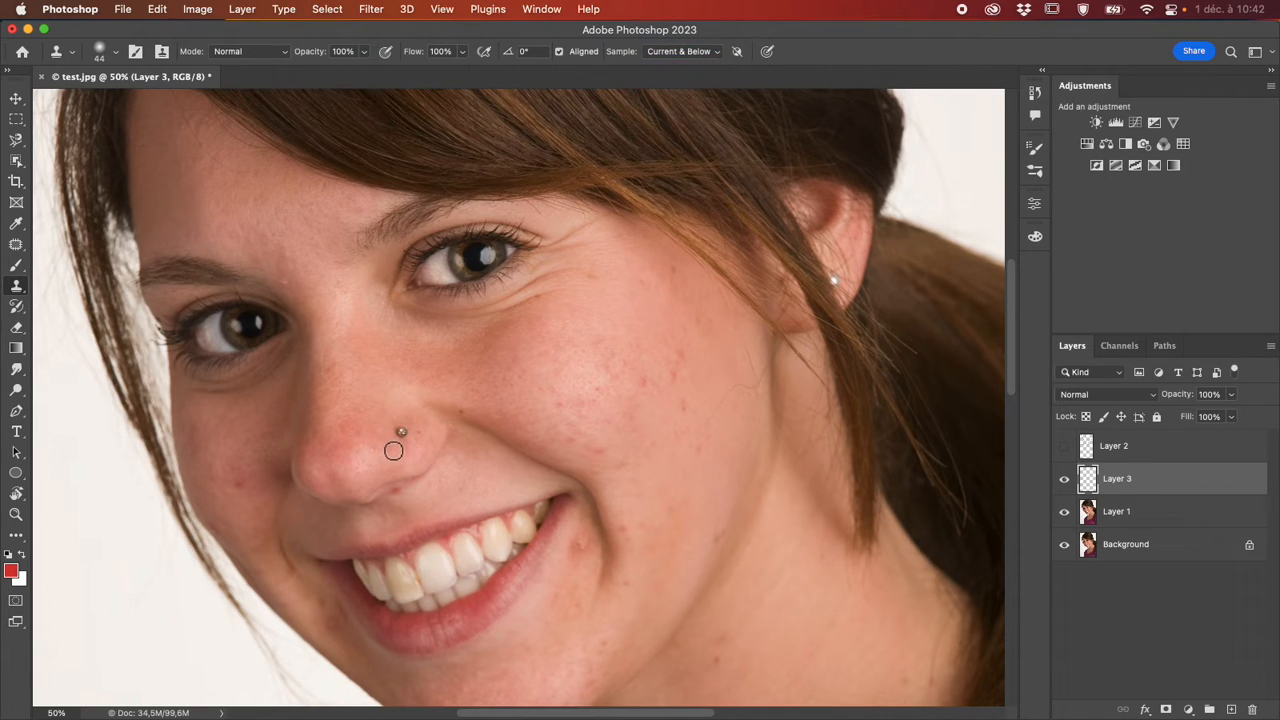
Try cloning clean skin from above the nose stud over it on Layer 3, and undo the stroke.
key("super+plus")
key("super+plus")
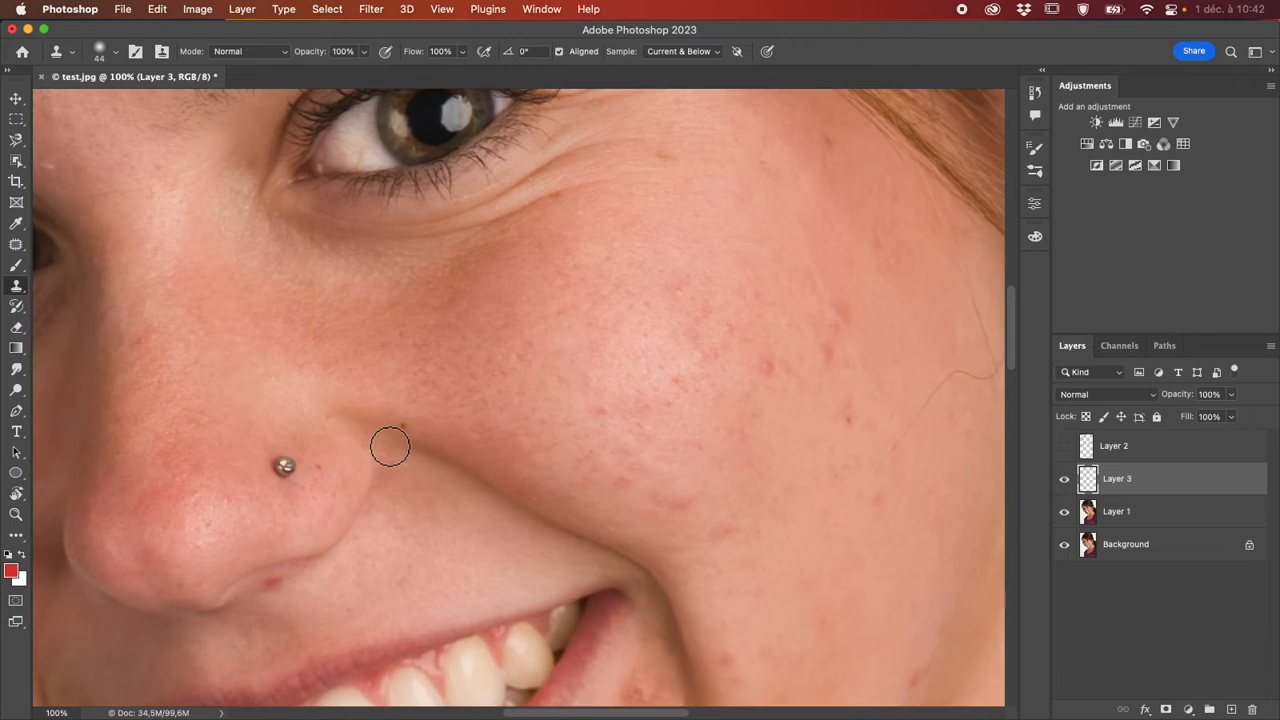
left_click(252, 421, "alt")
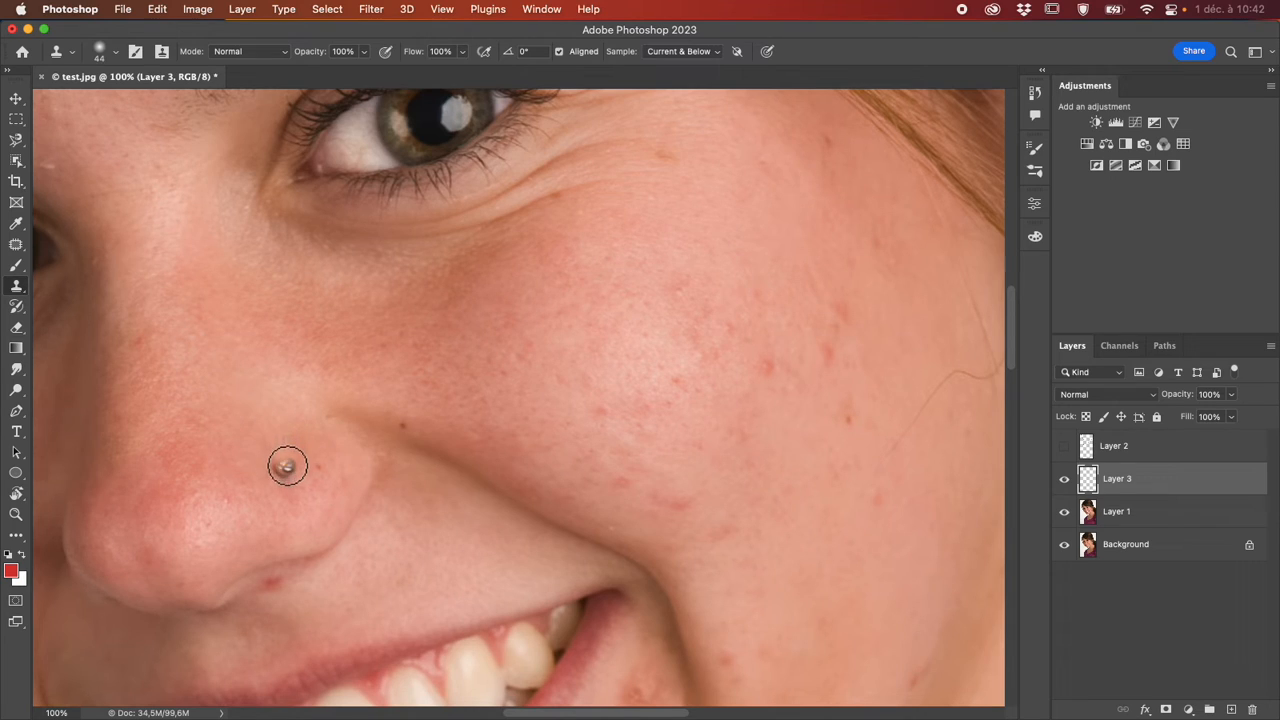
mouse_move(280, 461)
left_mouse_down()
mouse_move(294, 466)
mouse_move(282, 464)
left_mouse_up()
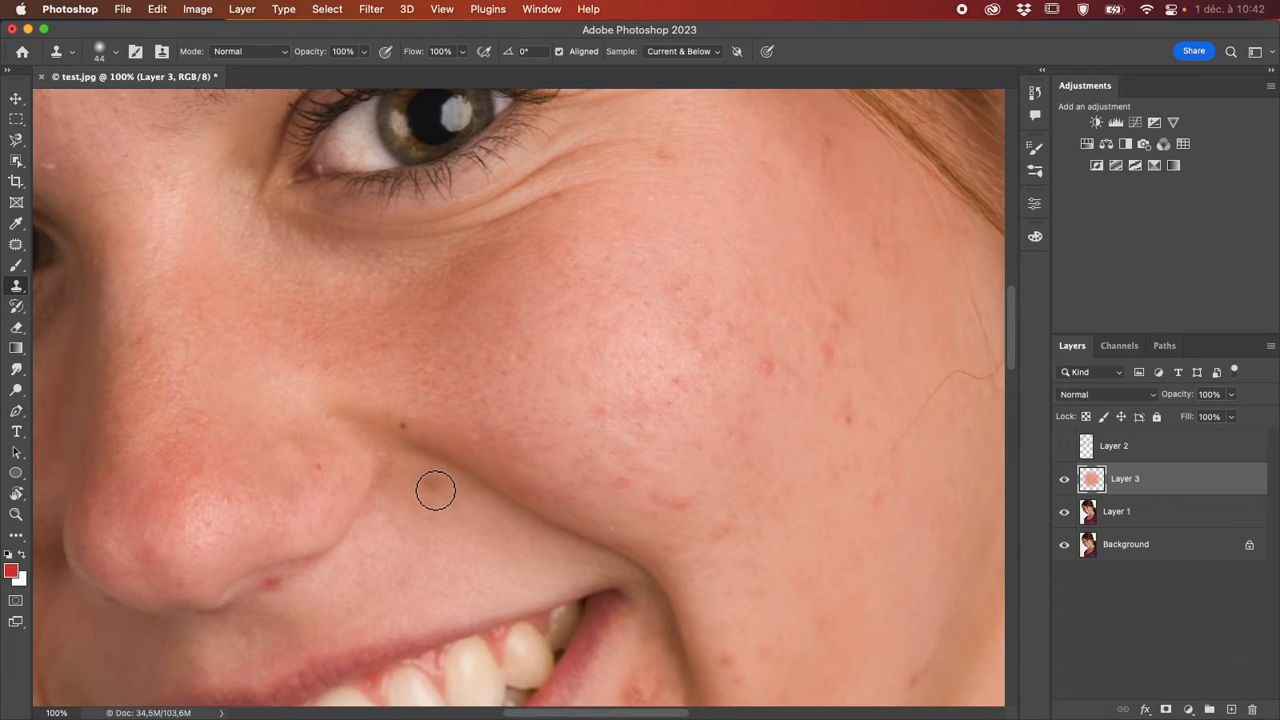
key("super+z")
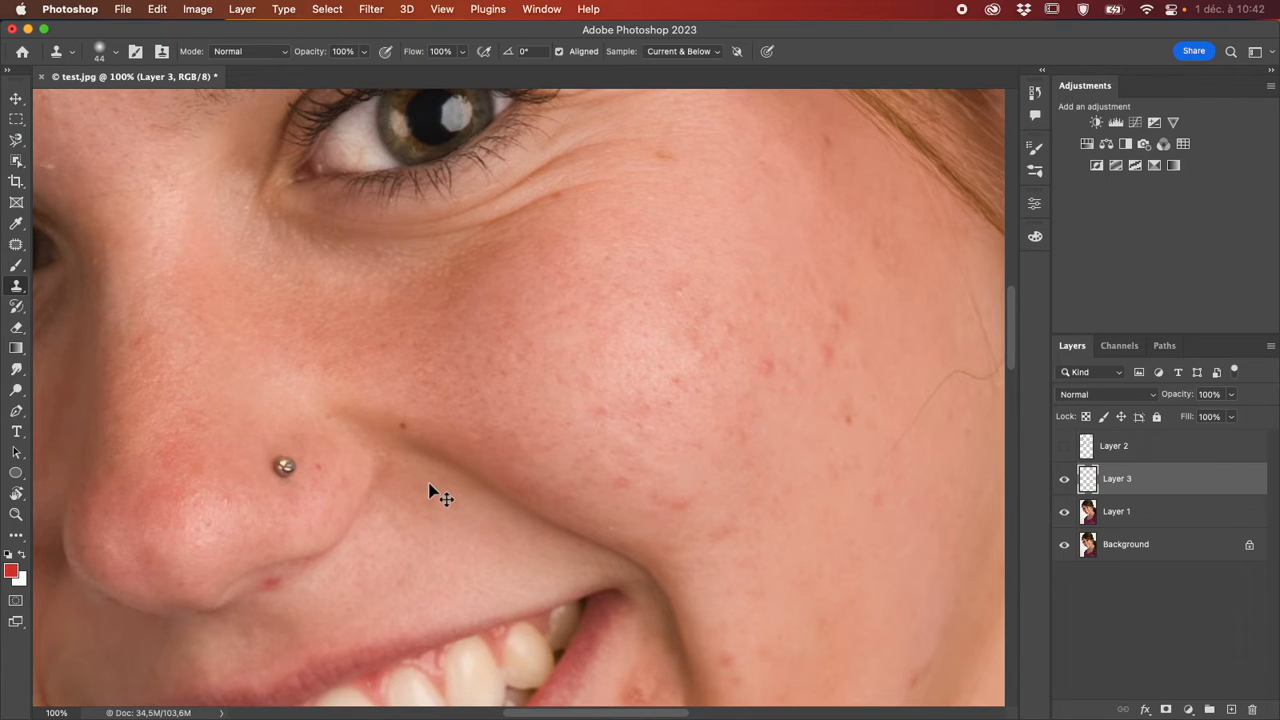
Sample an upper tooth, try cloning it over the nose stud on Layer 3, and undo the cloned tooth.
scroll(429, 484, "down", 3)
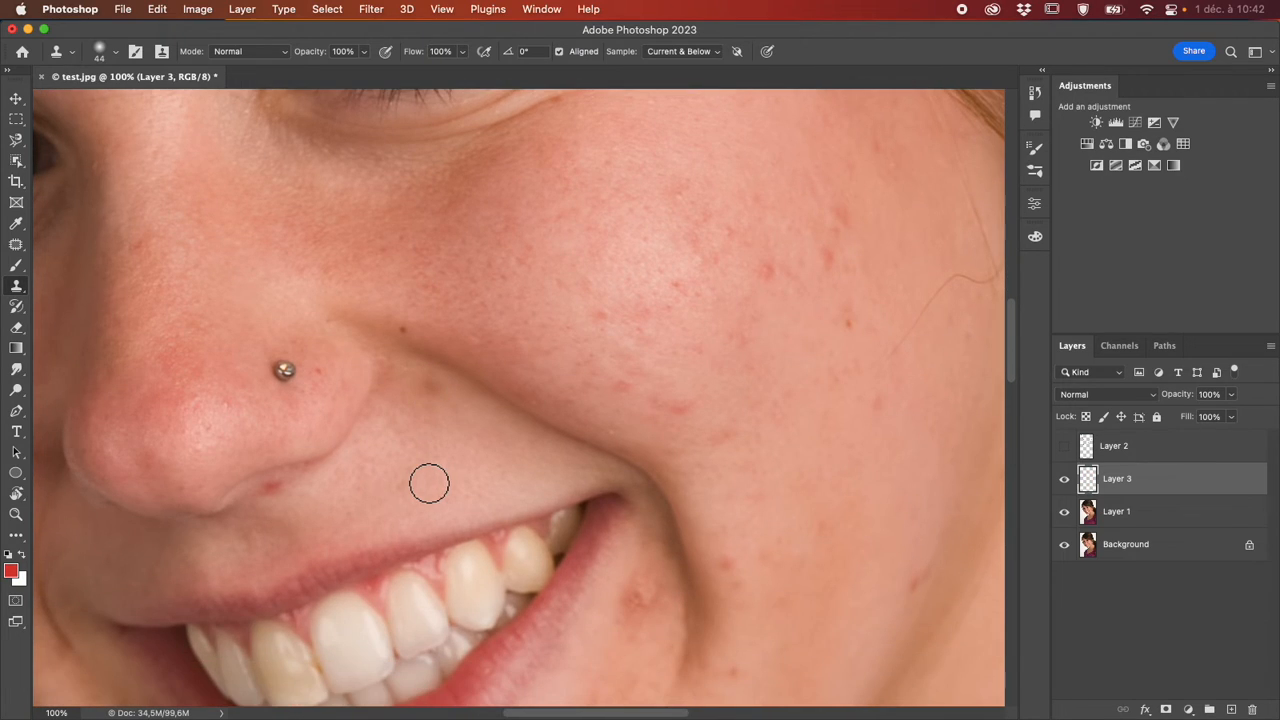
left_click(479, 590, "alt")
left_click(288, 372)
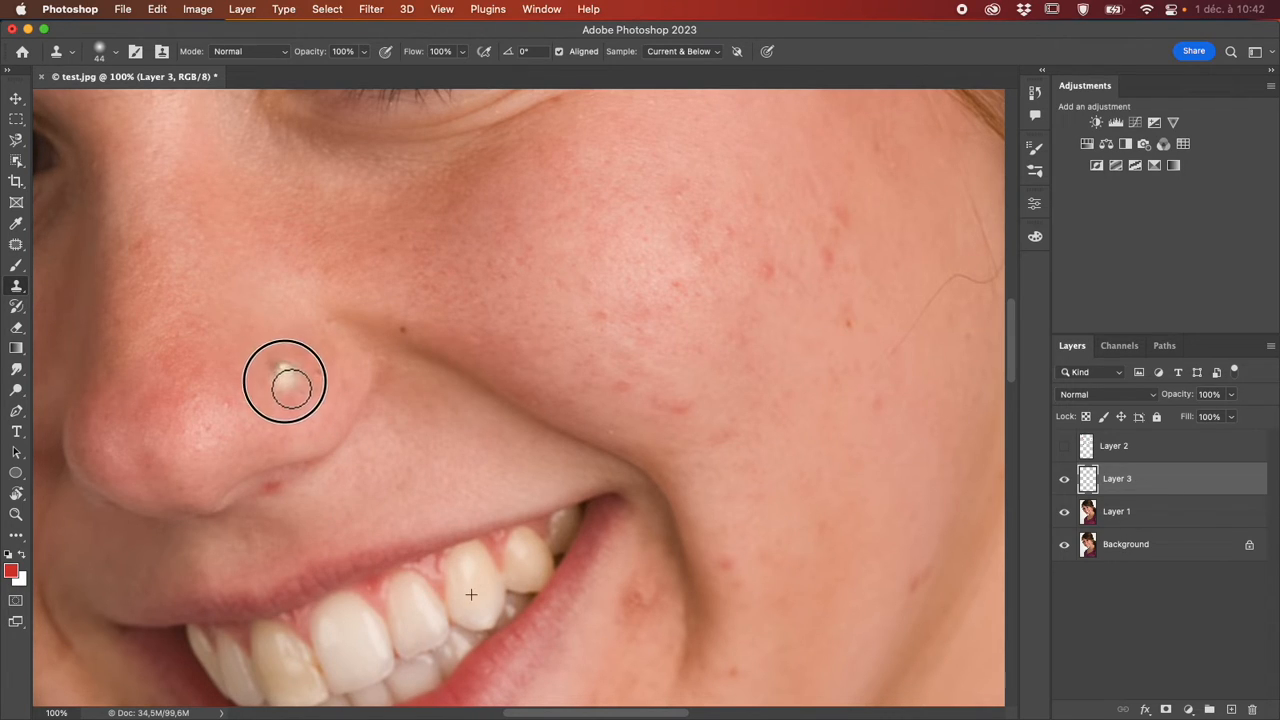
mouse_move(281, 365)
left_mouse_down()
mouse_move(307, 382)
mouse_move(280, 392)
mouse_move(304, 395)
mouse_move(281, 403)
mouse_move(295, 403)
mouse_move(260, 396)
mouse_move(272, 341)
mouse_move(289, 336)
mouse_move(308, 380)
mouse_move(303, 337)
mouse_move(273, 336)
mouse_move(260, 350)
mouse_move(265, 398)
mouse_move(259, 364)
mouse_move(284, 330)
mouse_move(310, 391)
mouse_move(295, 334)
mouse_move(264, 356)
mouse_move(274, 411)
mouse_move(295, 386)
mouse_move(313, 411)
mouse_move(280, 392)
left_mouse_up()
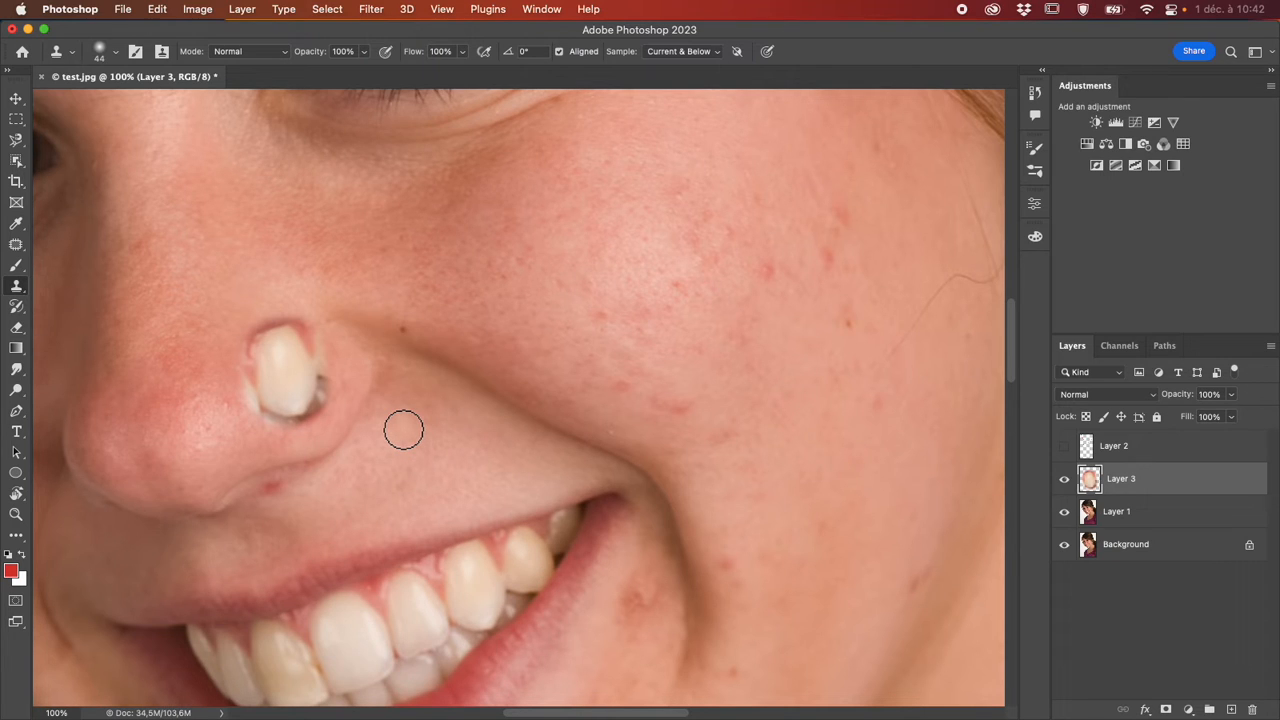
key("super+minus")
key("super+minus")
key("super+minus")
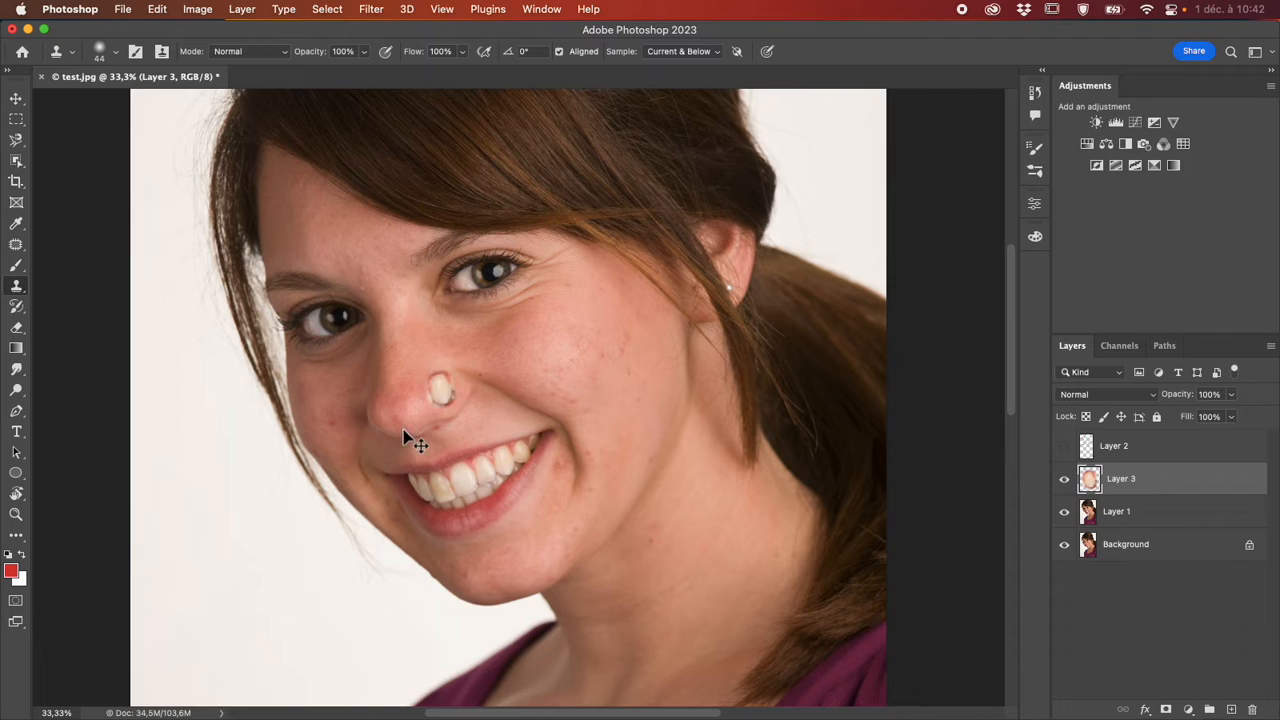
key("super+z")
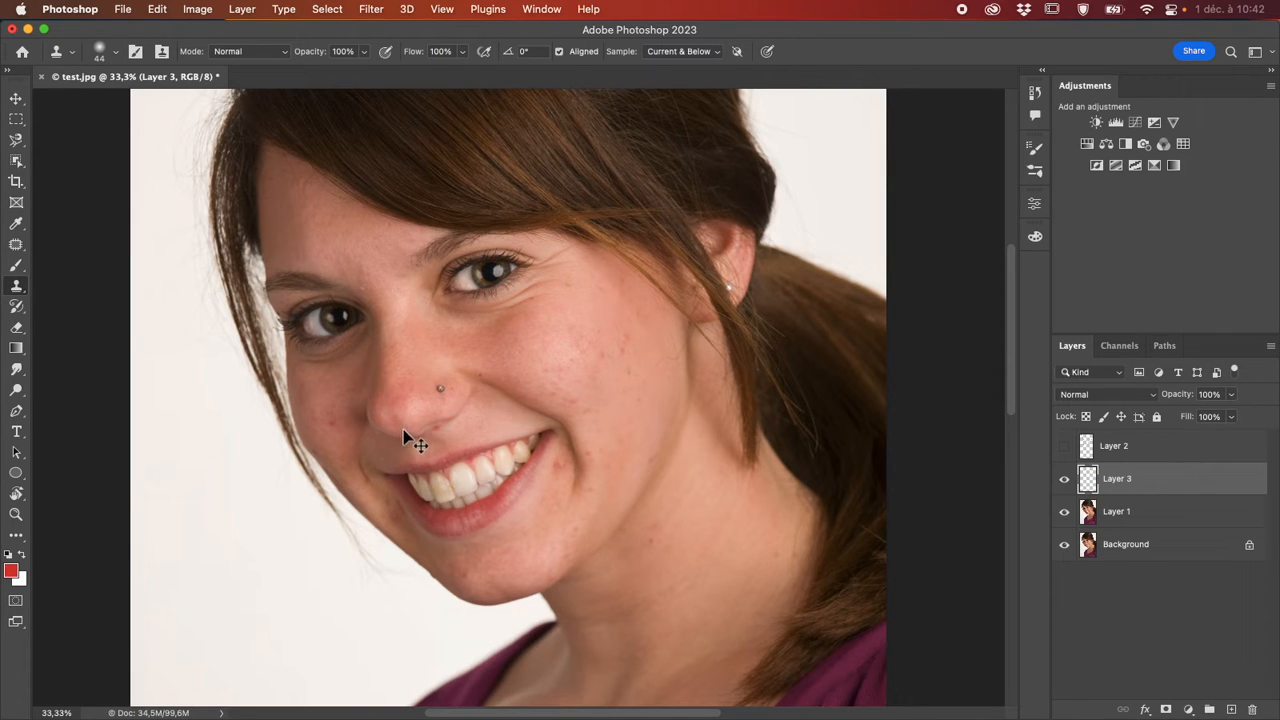
Select Layer 1, try cloning over the red spot under the nostril, and undo it.
key("super+plus")
key("super+plus")
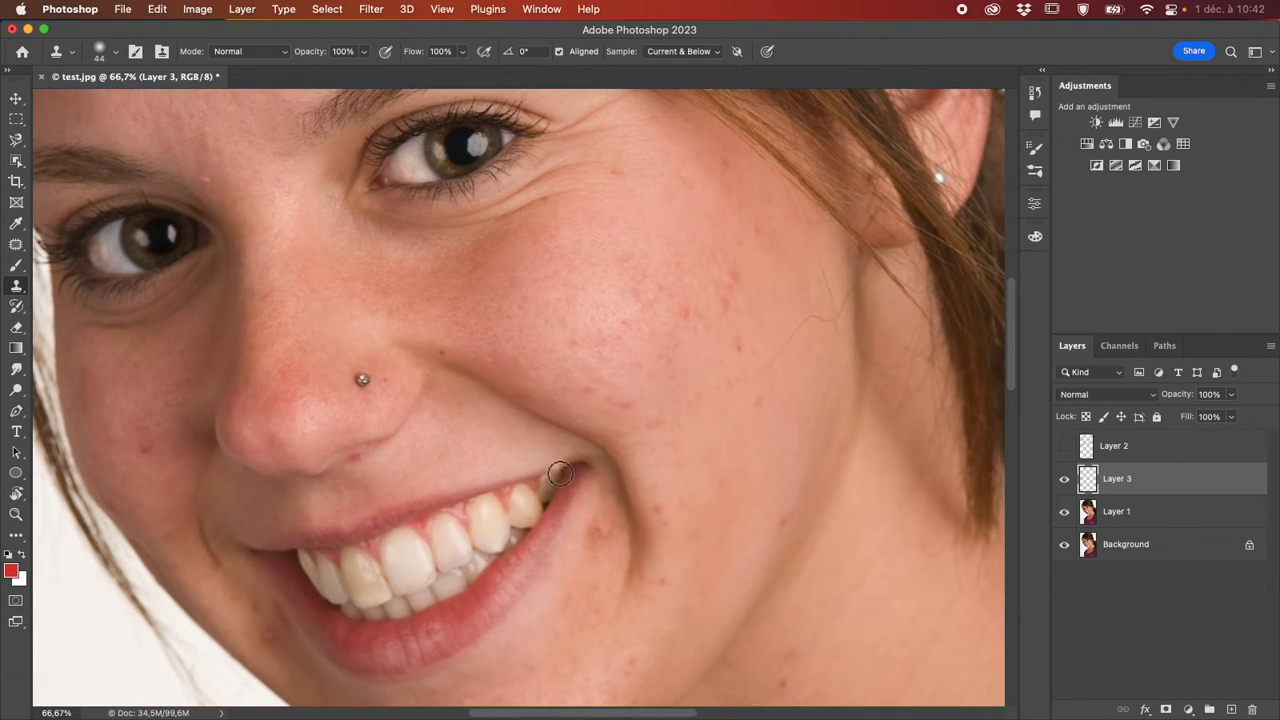
key("alt+bracketleft")
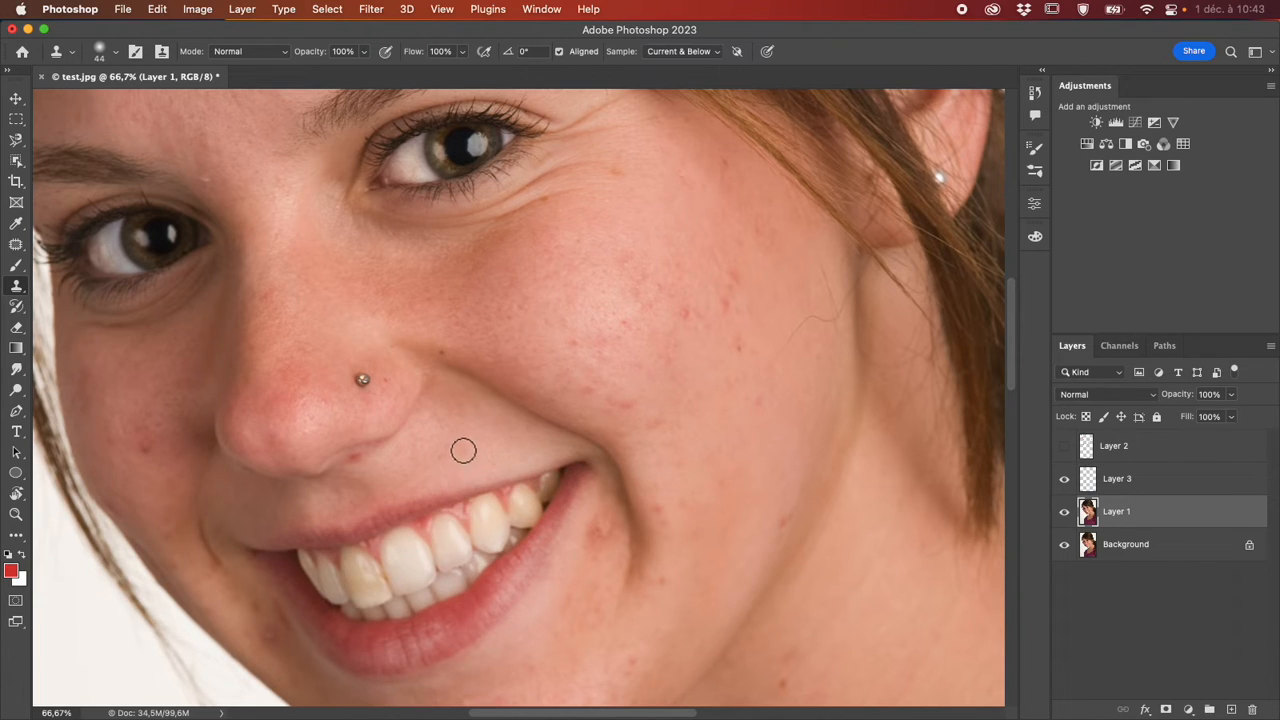
mouse_move(463, 451)
left_mouse_down()
mouse_move(466, 440)
mouse_move(466, 458)
left_mouse_up()
left_click(349, 460)
key("super+z")
Return to the Spot Healing Brush tool, make Layer 2 visible again and delete Layer 3.
right_click(16, 247)
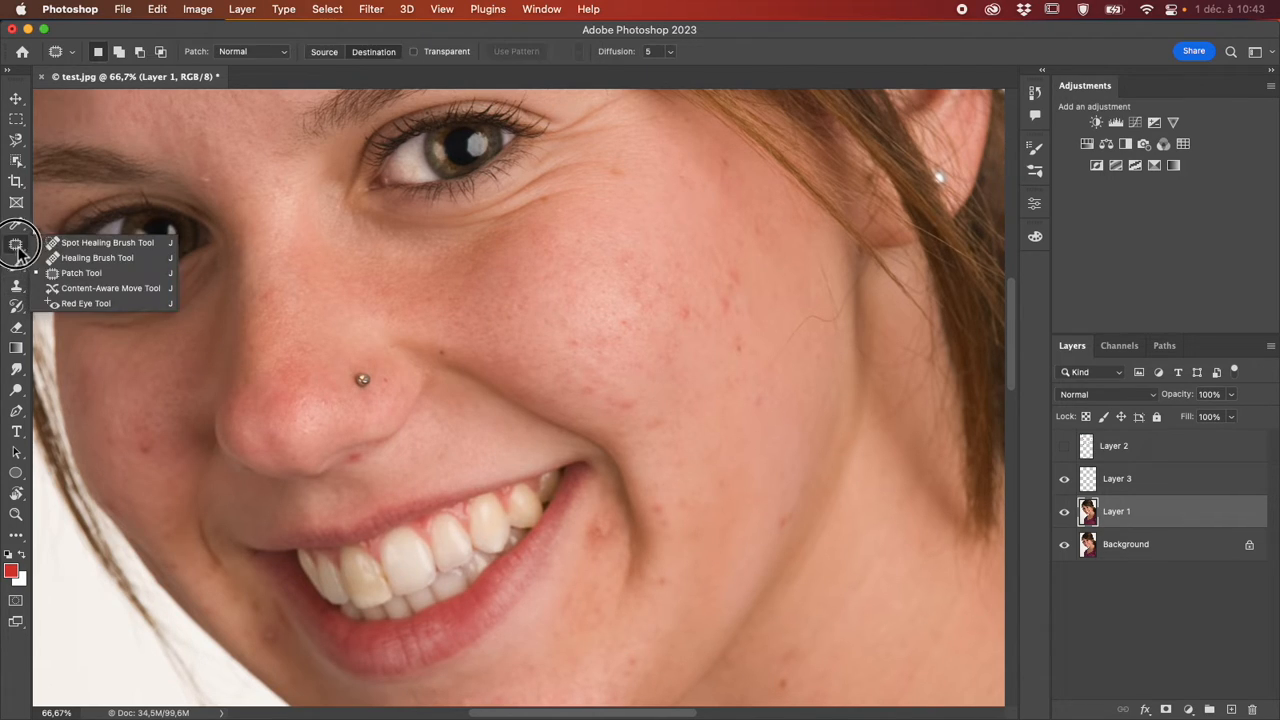
left_click(70, 244)
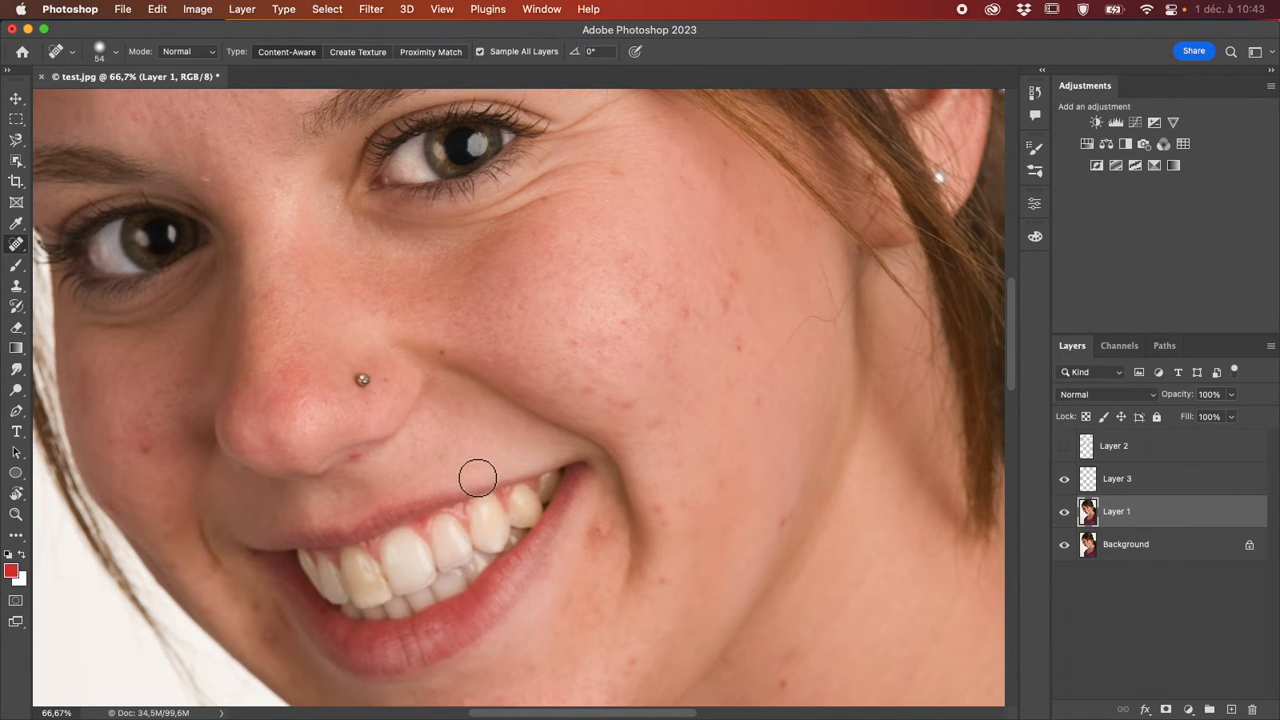
left_click(1066, 447)
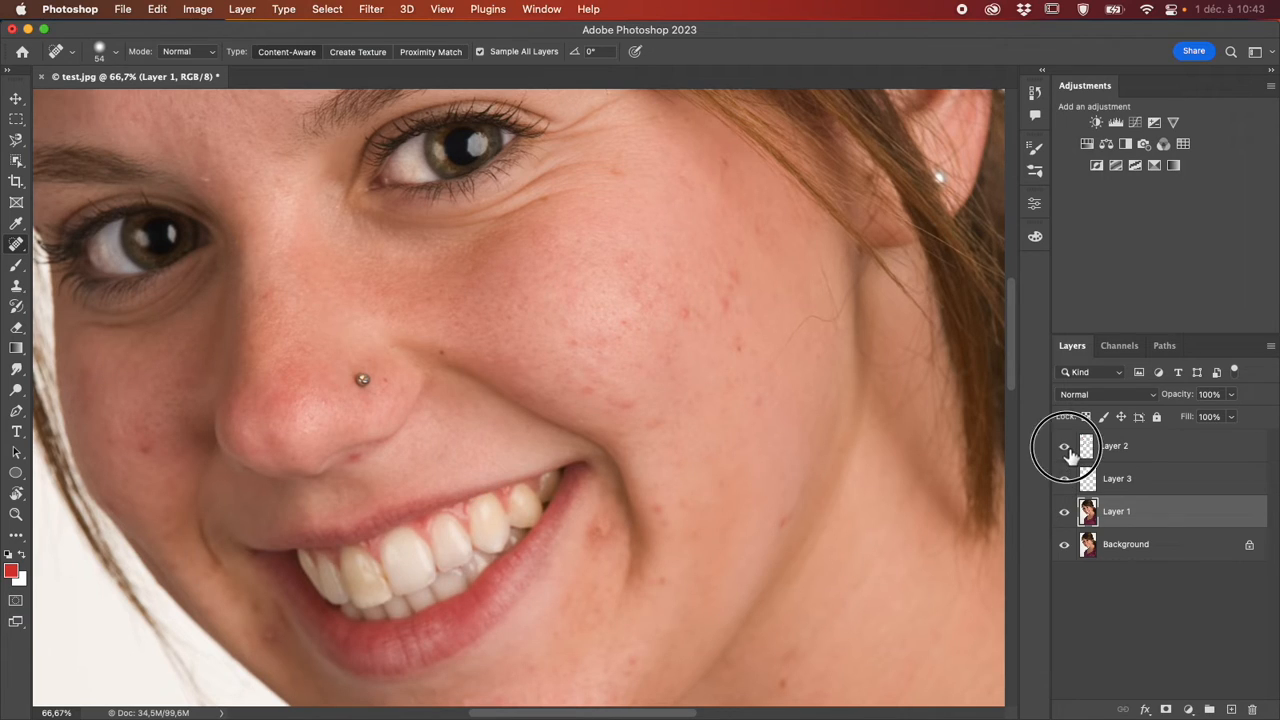
left_click(1151, 479)
key("BackSpace")
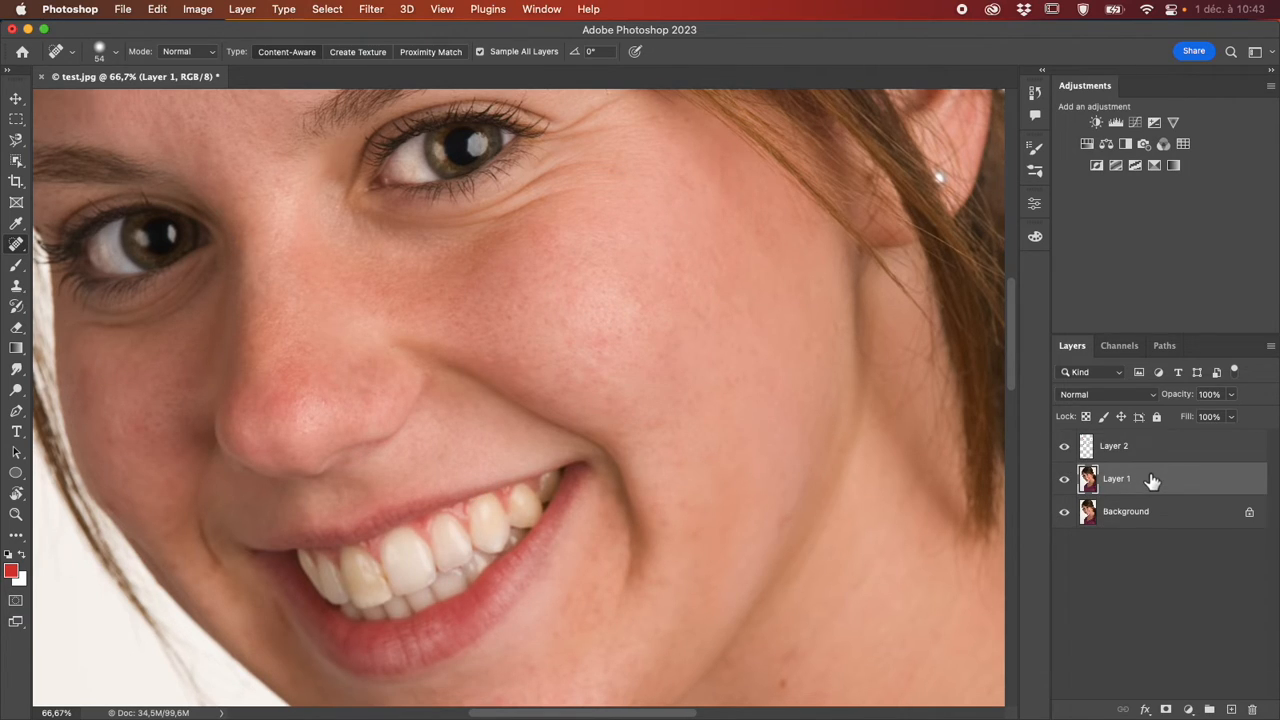
Spot-heal the marks between the inner eyebrow and the fringe on Layer 1, and reduce the brush size to 12.
scroll(592, 560, "up", 5)
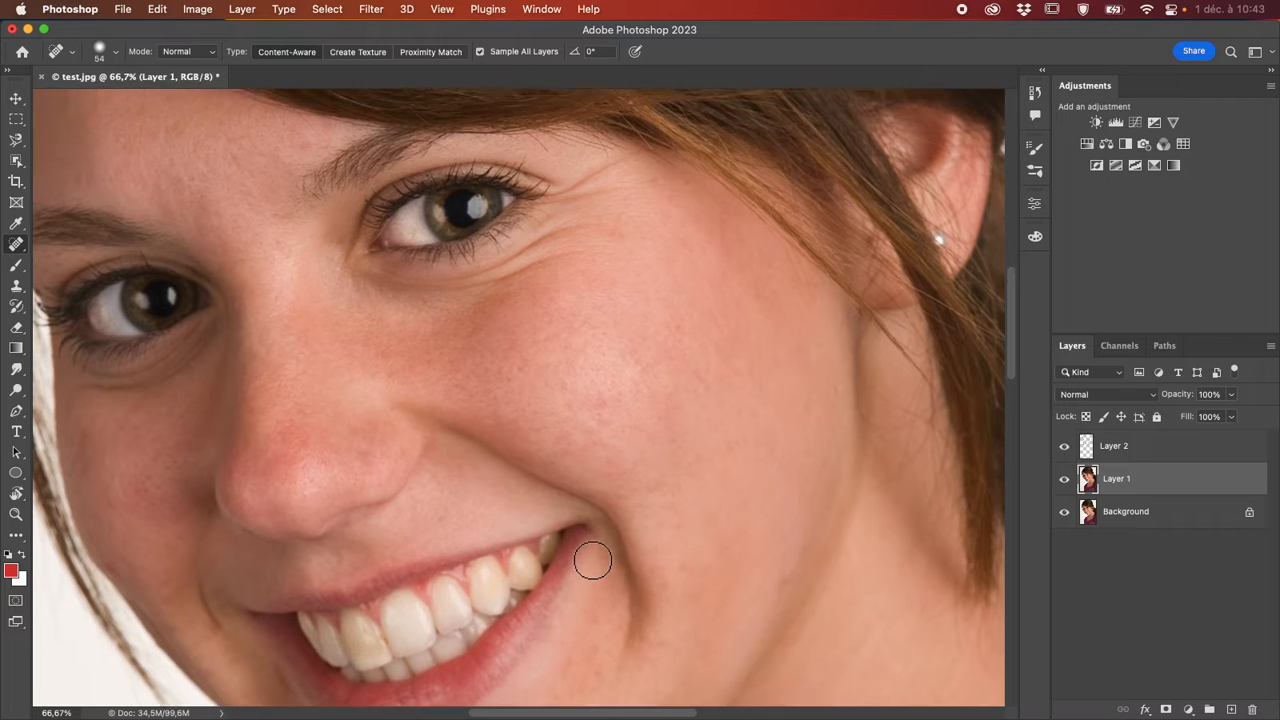
scroll(592, 560, "left", 2)
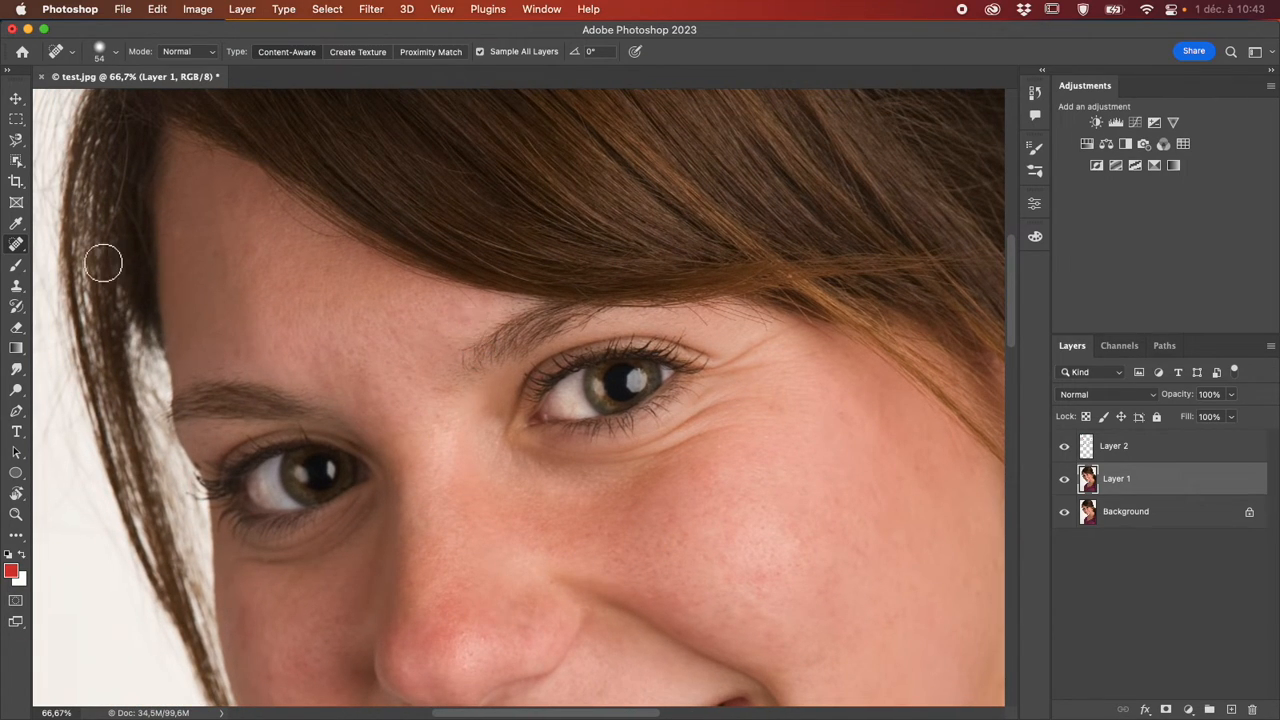
left_click(465, 321)
left_click(489, 297)
scroll(481, 505, "down", 2)
left_click_drag(489, 507, 478, 514)
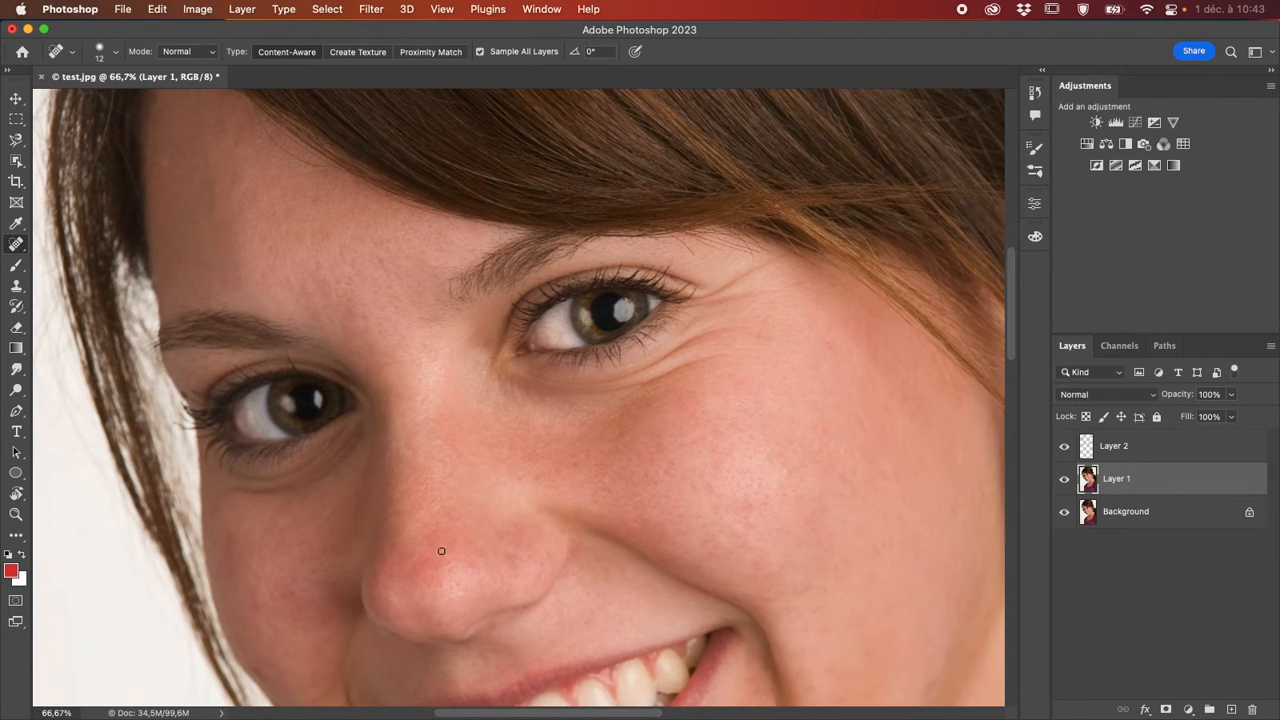
Set the Spot Healing Brush size to 32 and heal three small marks on the cheek nearest the loose hair strand.
scroll(399, 599, "down", 3)
scroll(380, 600, "left", 2)
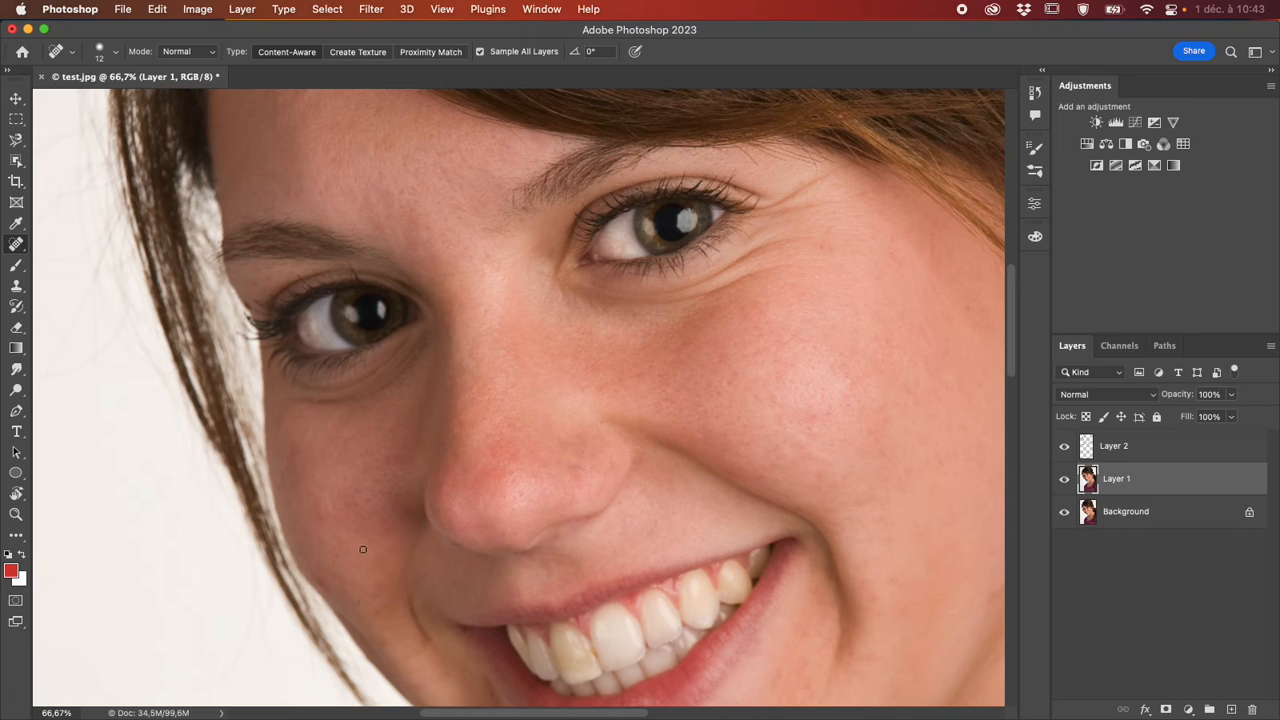
left_click_drag(363, 549, 366, 549)
left_click(349, 510)
left_click(321, 515)
left_click(298, 456)
Add a Black & White adjustment layer above Layer 1 and hide Layer 2.
left_click(1189, 709)
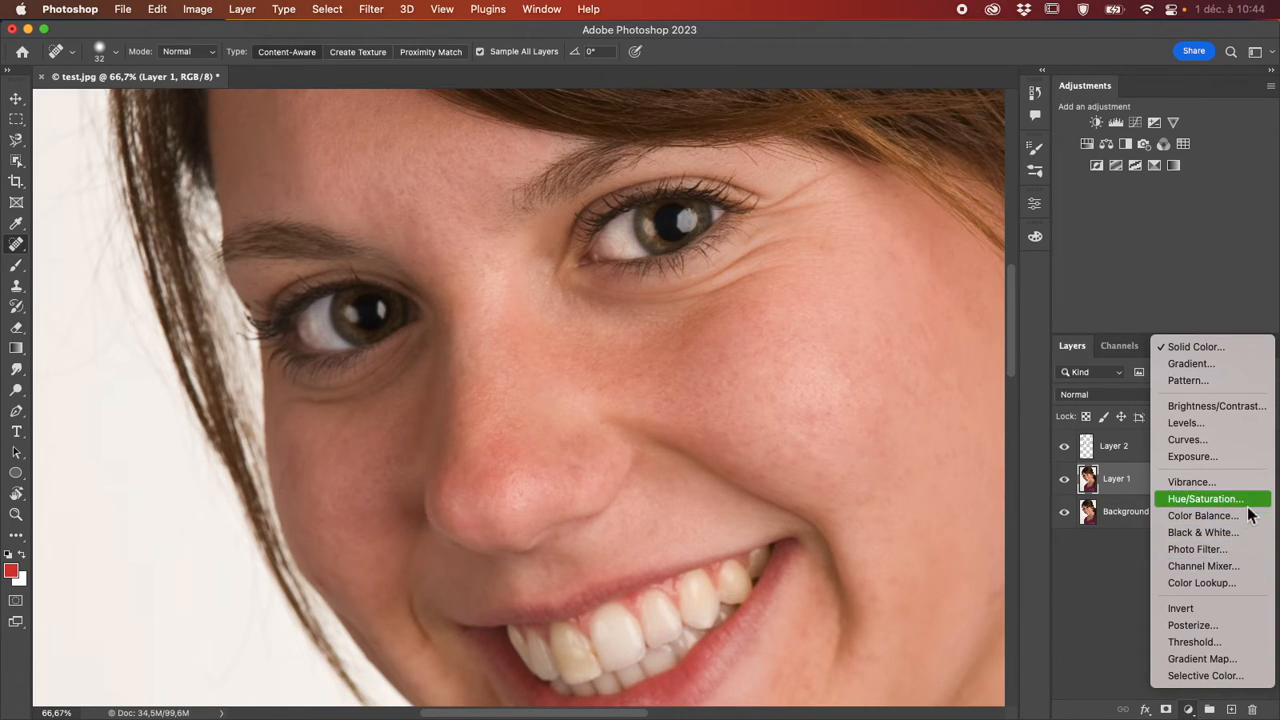
left_click(1246, 540)
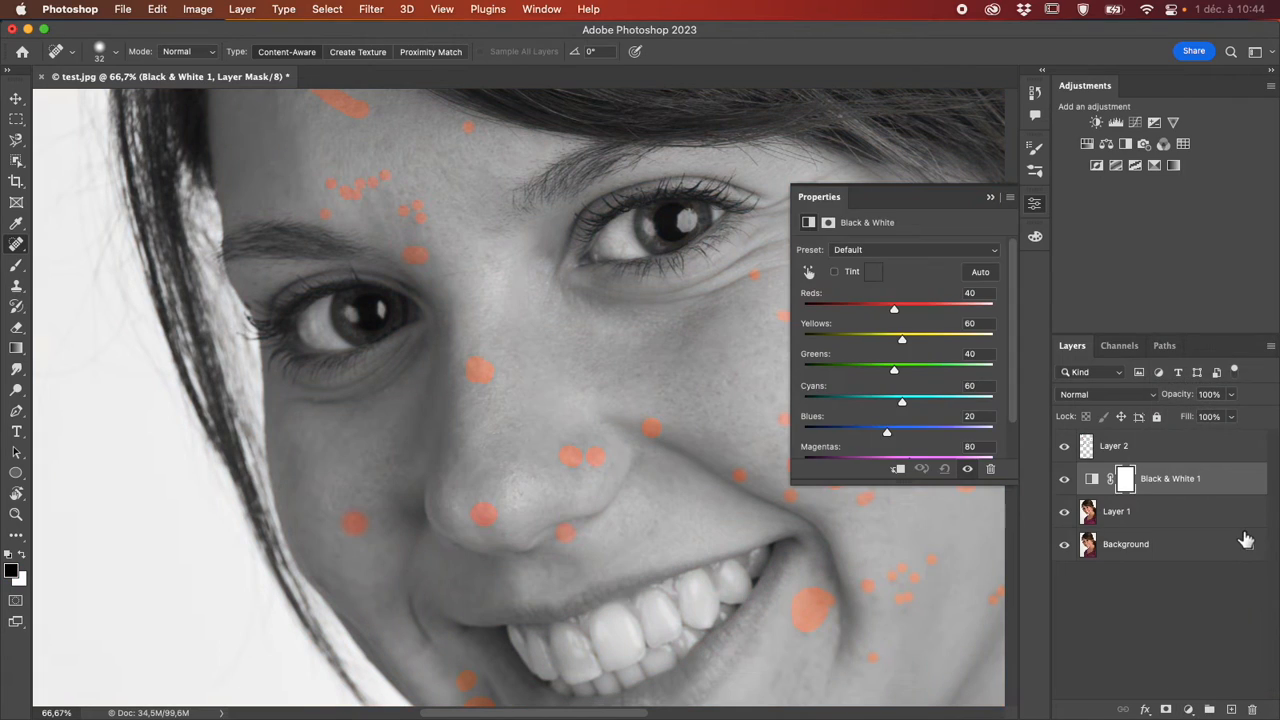
left_click(1066, 448)
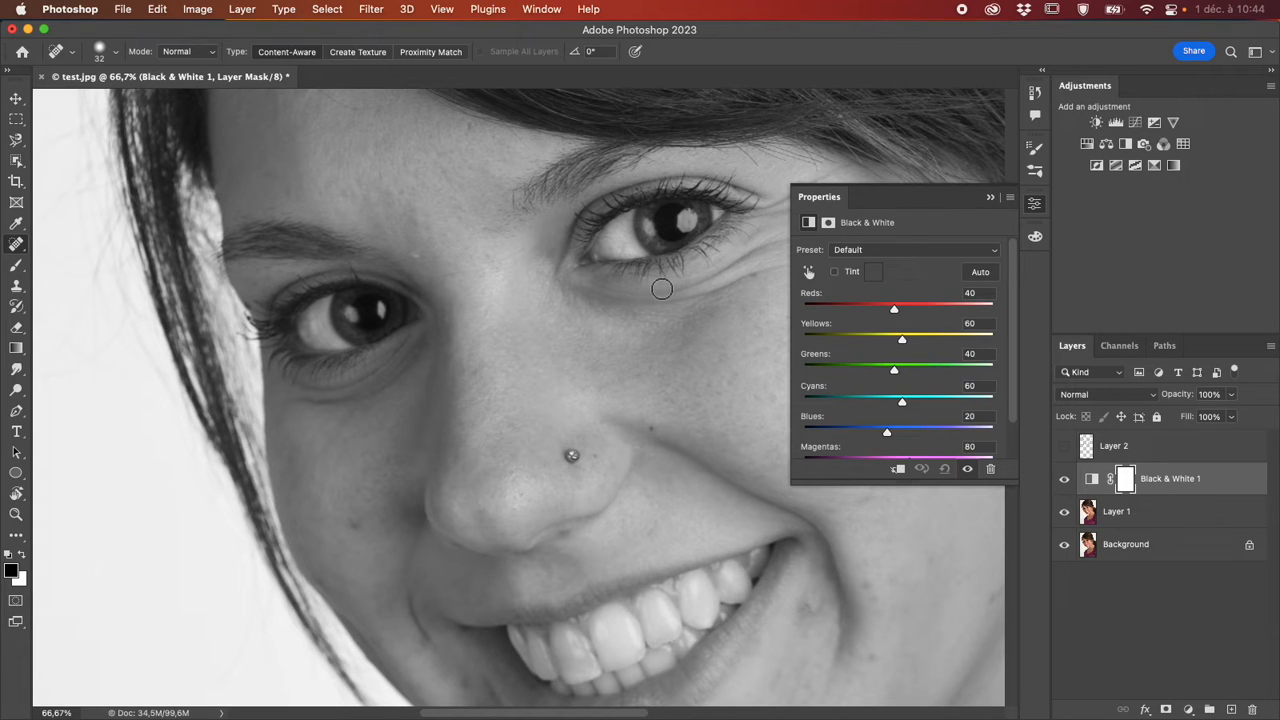
Lower the Reds value of the Black & White adjustment to -105 to darken the skin blemishes.
key("super+minus")
key("super+minus")
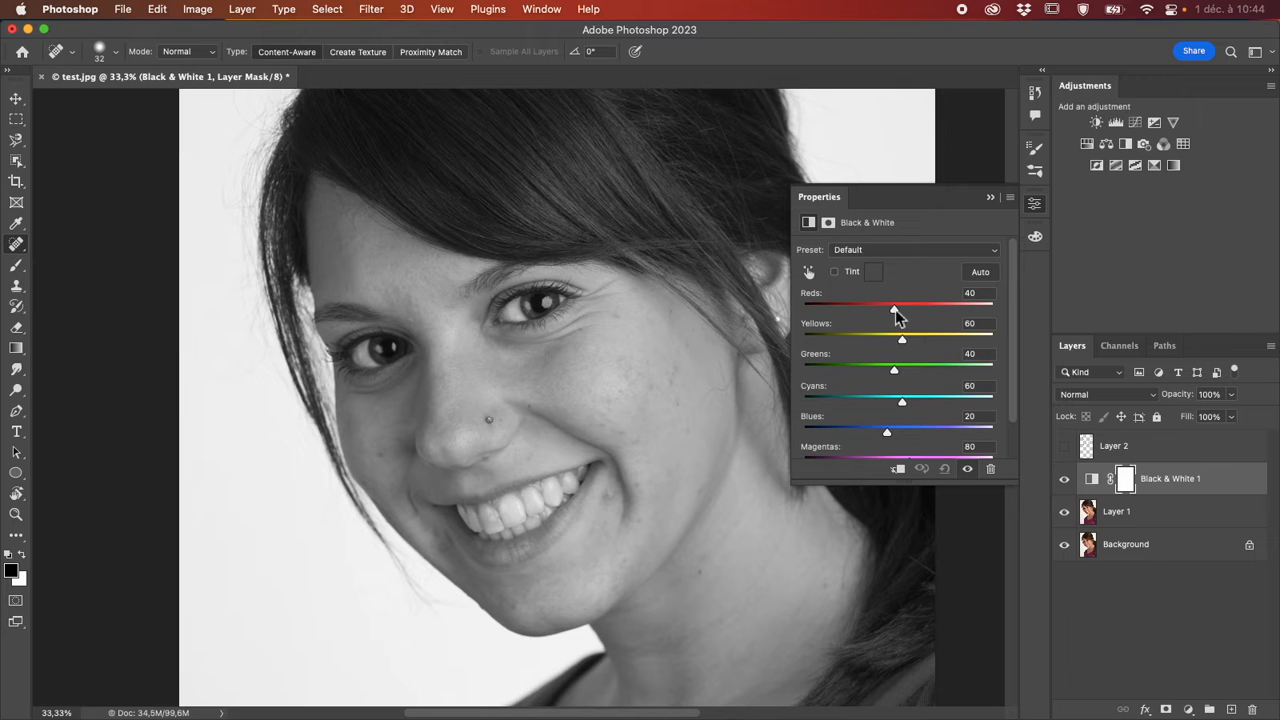
left_click_drag(896, 311, 843, 311)
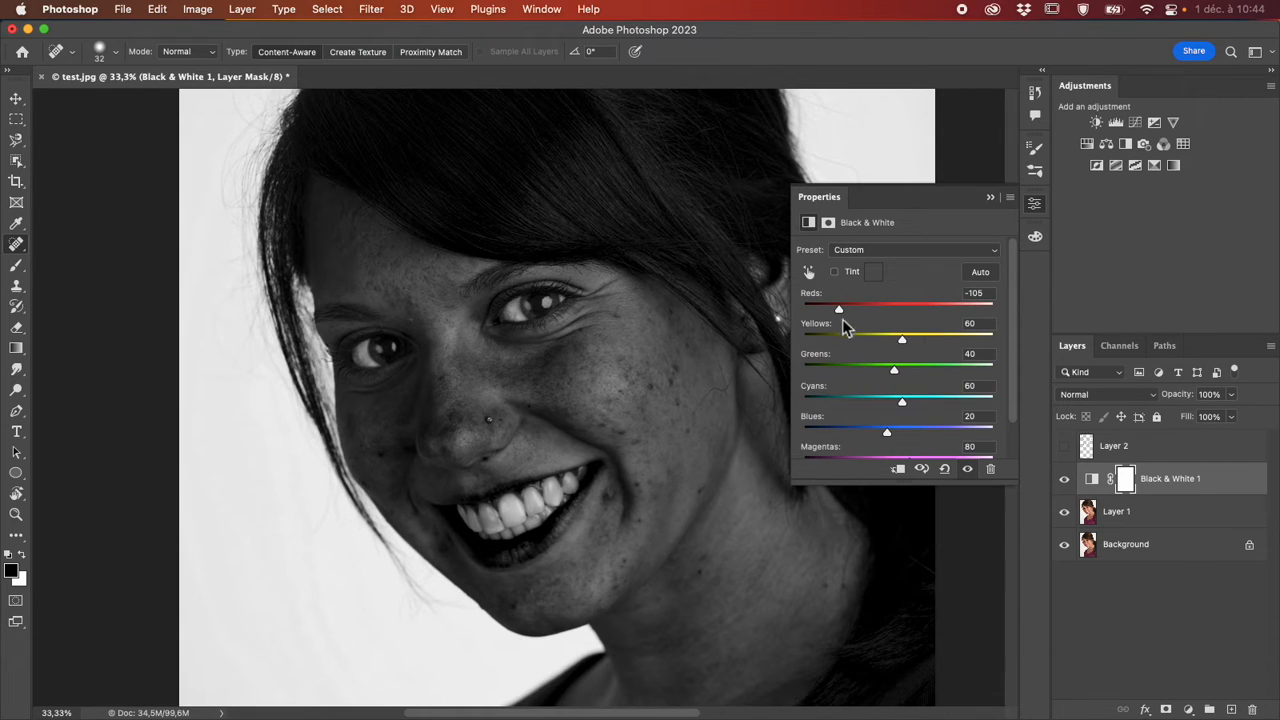
mouse_move(842, 311)
left_mouse_down()
mouse_move(806, 308)
mouse_move(842, 309)
left_mouse_up()
Move the Black & White 1 layer above Layer 2, make Layer 2 visible again and select it.
left_click_drag(1184, 488, 1188, 445)
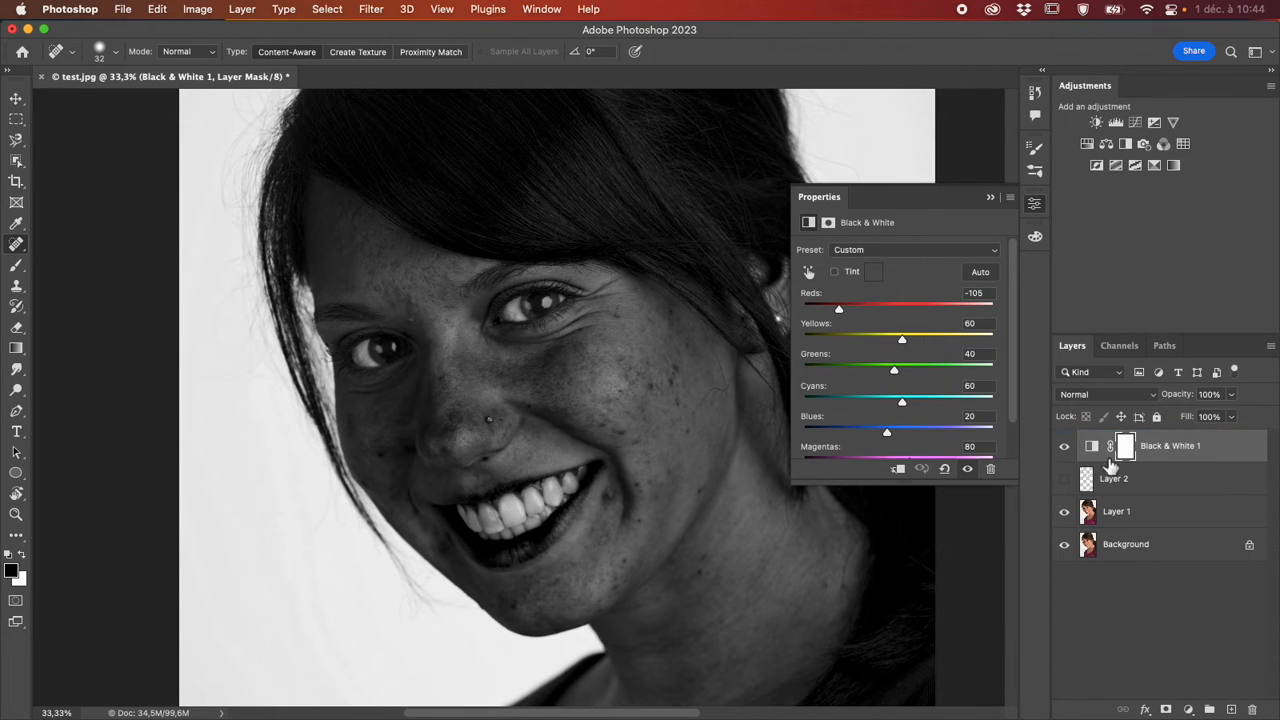
left_click(1065, 480)
left_click(1065, 482)
left_click(1088, 482)
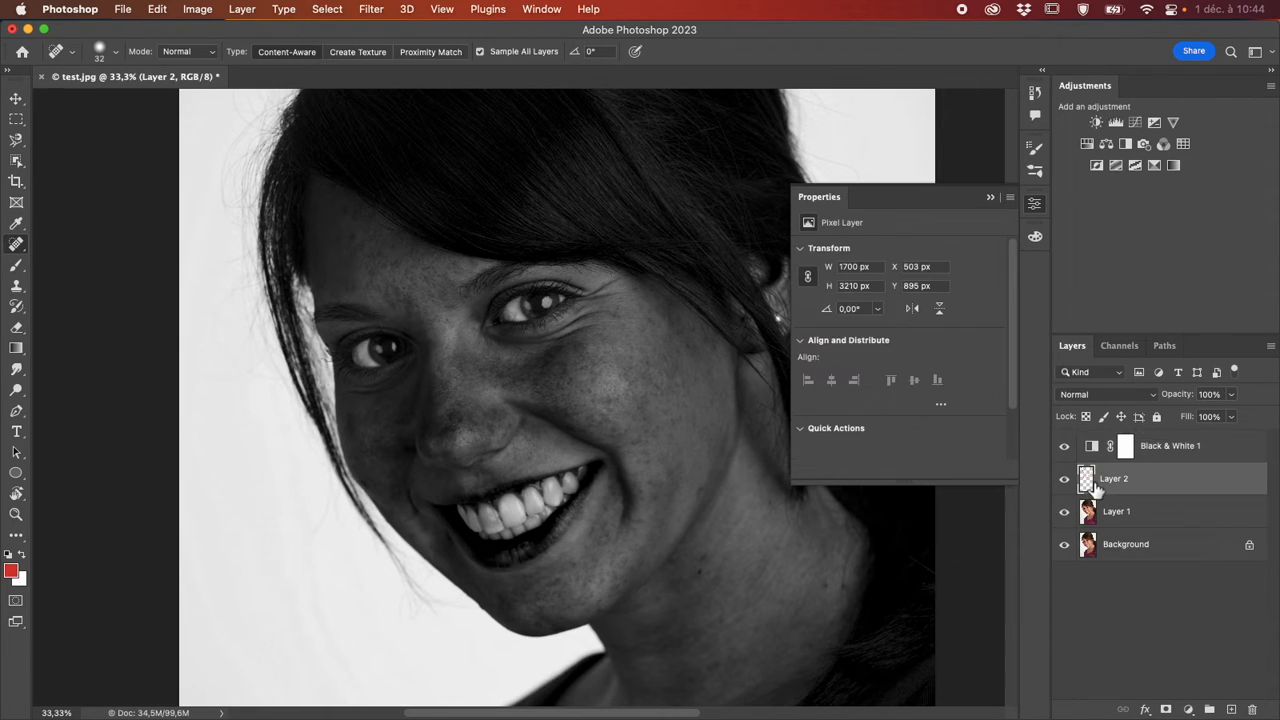
Spot-heal the dark marks on the neck and along the jawline on Layer 2 with the size 32 brush.
key("super+plus")
key("super+plus")
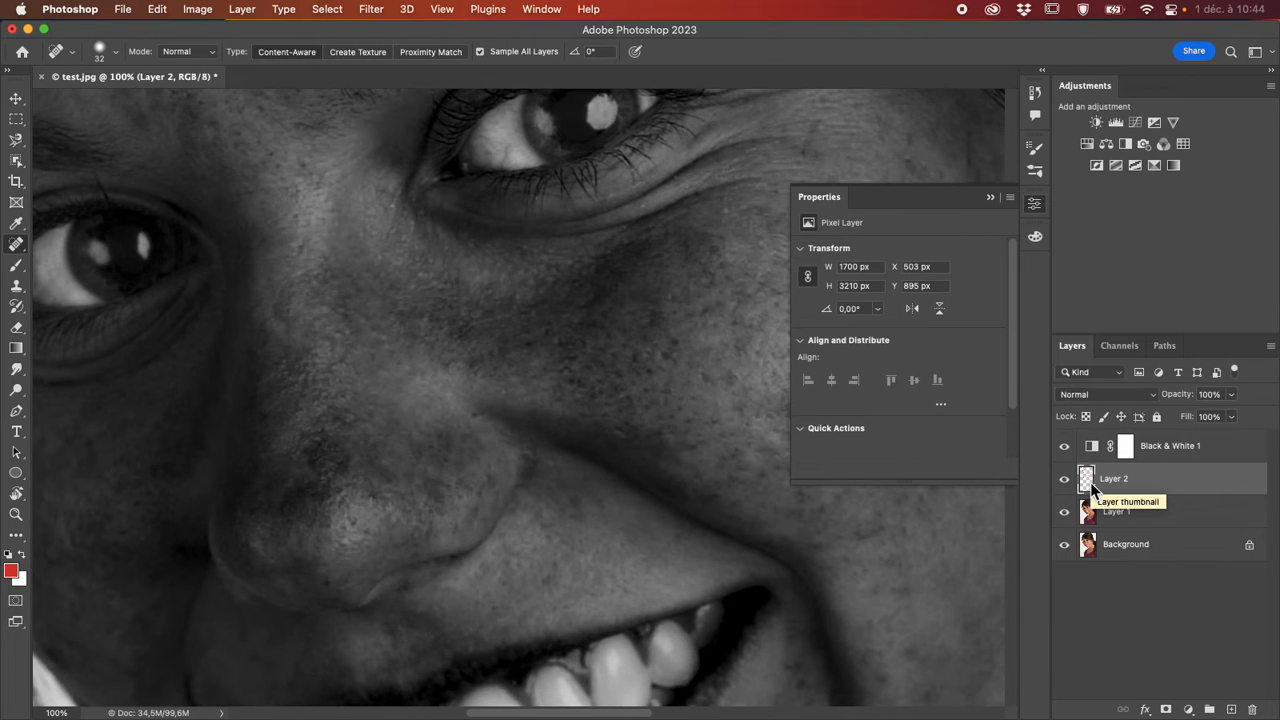
scroll(586, 519, "right", 1)
scroll(586, 519, "down", 5)
scroll(586, 519, "right", 5)
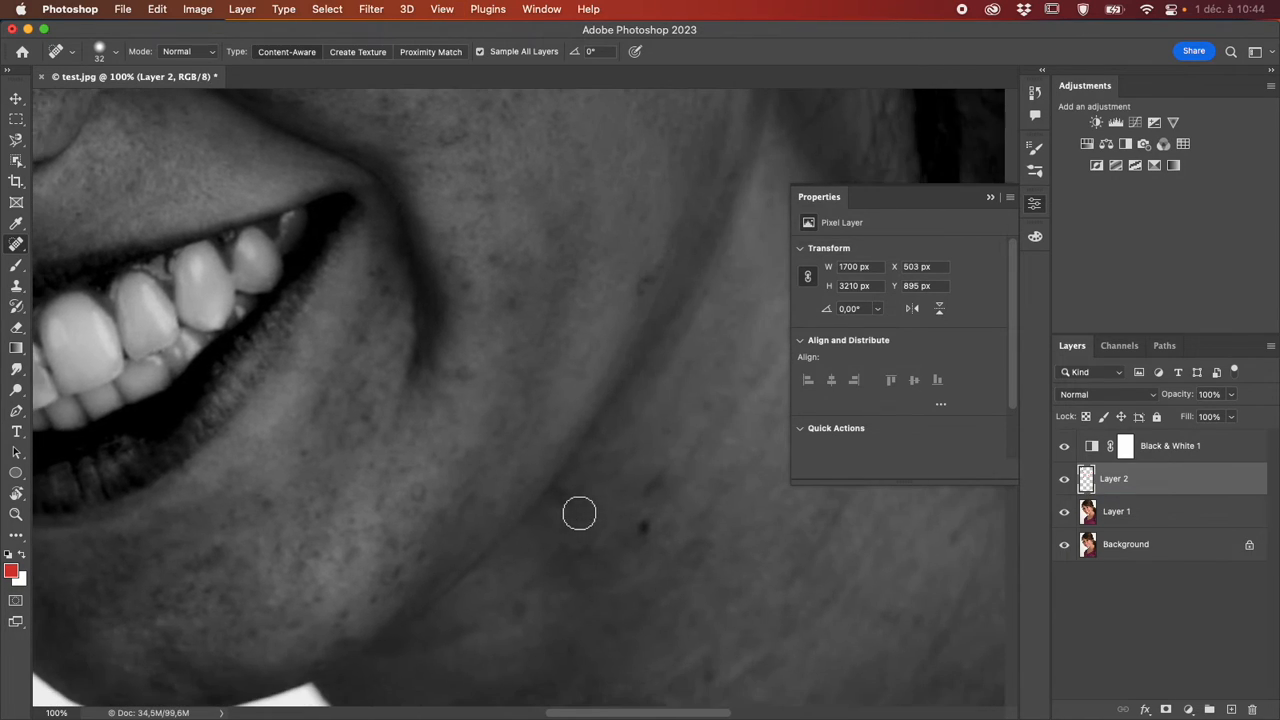
left_click(648, 493)
scroll(492, 535, "left", 1)
scroll(492, 535, "up", 1)
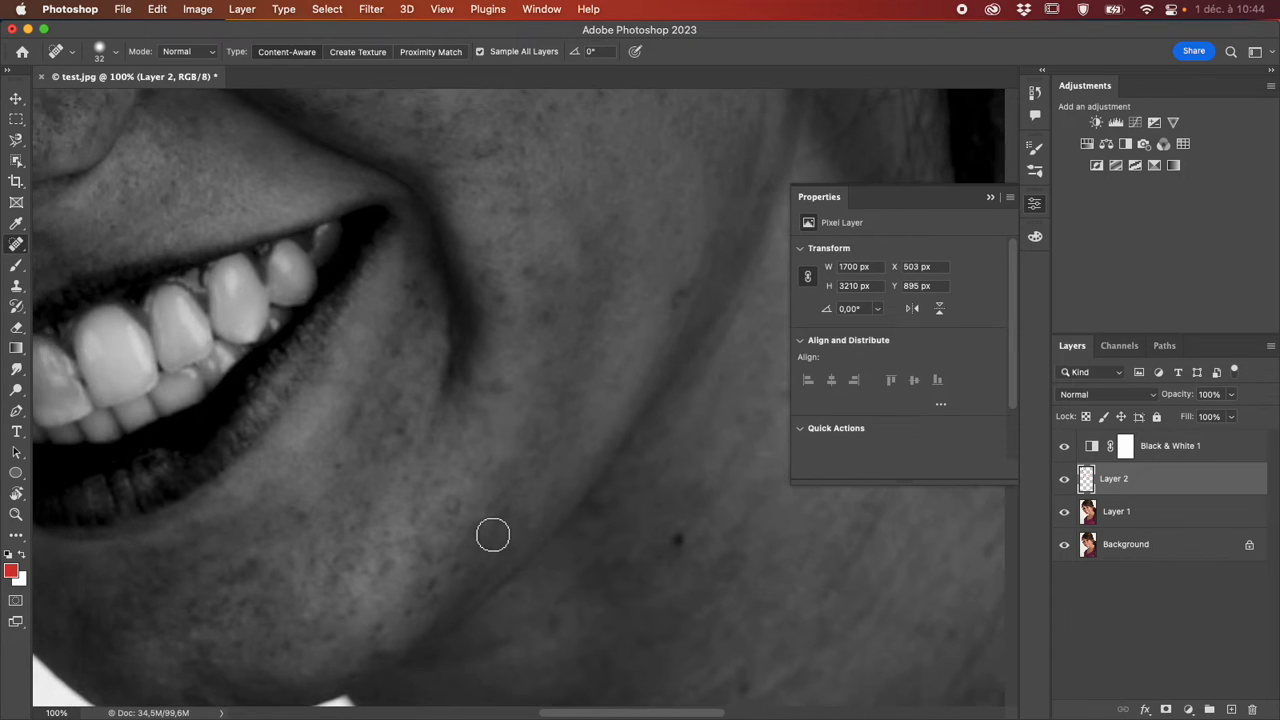
mouse_move(489, 530)
left_mouse_down()
mouse_move(476, 532)
mouse_move(490, 532)
left_mouse_up()
Reduce the brush size to 22 and heal the marks below the mouth corner and beside the smile fold.
left_click(452, 516)
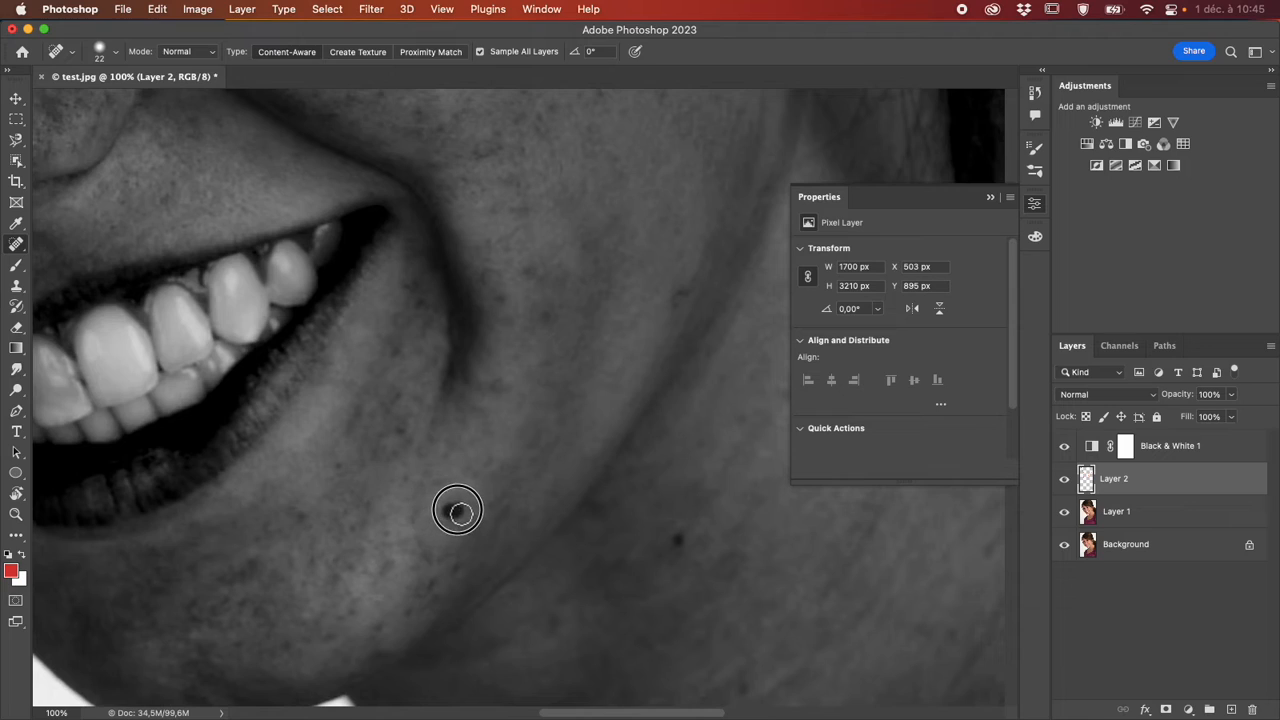
left_click(490, 271)
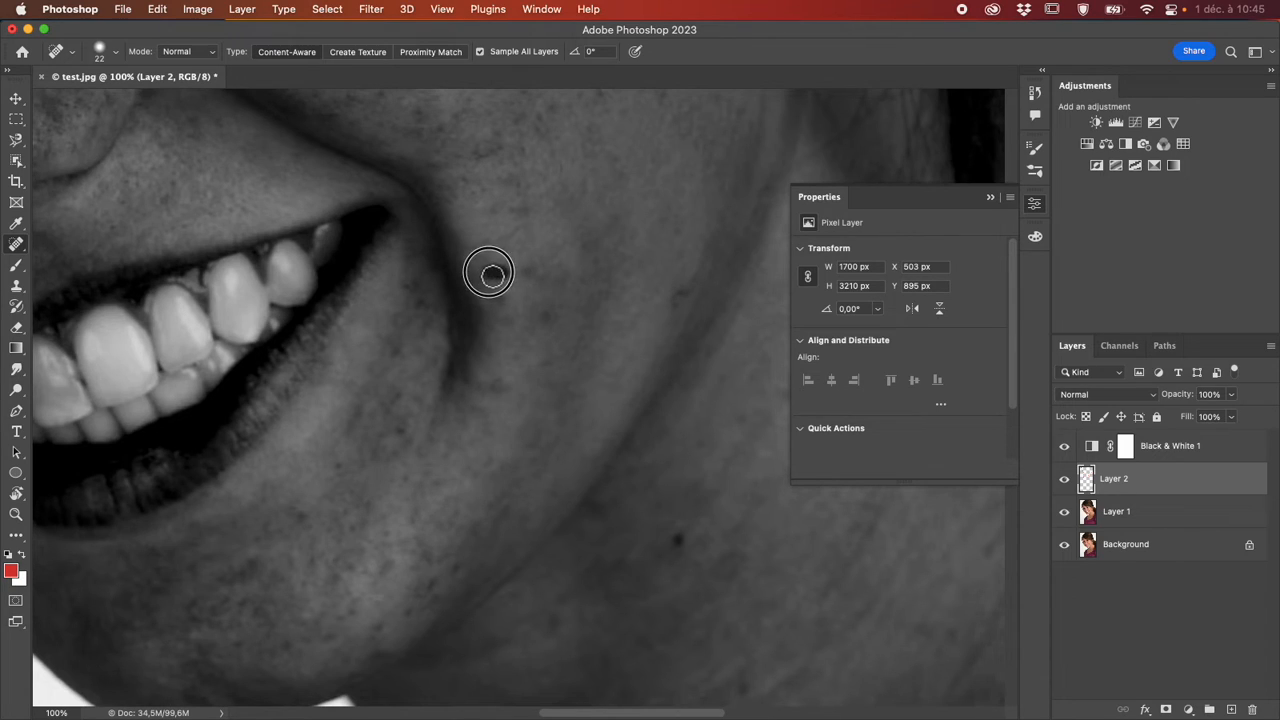
left_click(503, 302)
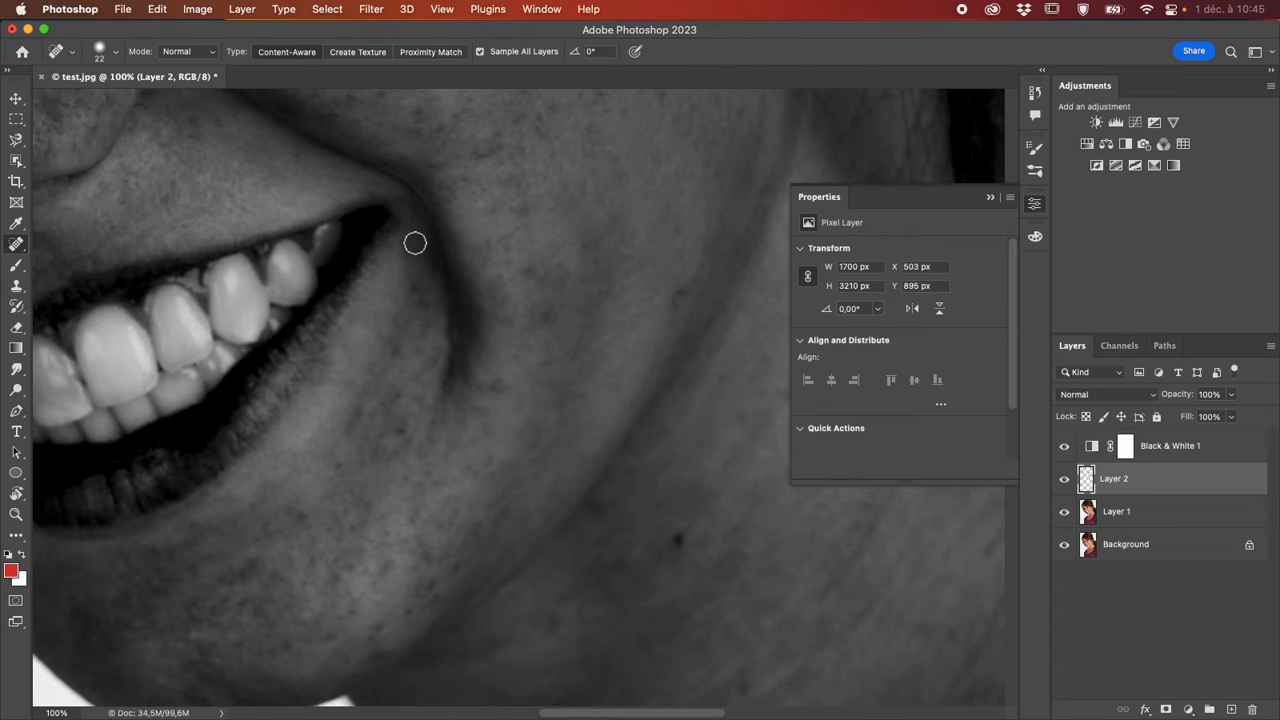
Set the brush size to 17 and heal the marks on the cheek above the smile fold and beside its lower end.
left_click_drag(479, 158, 476, 156)
scroll(476, 156, "up", 3)
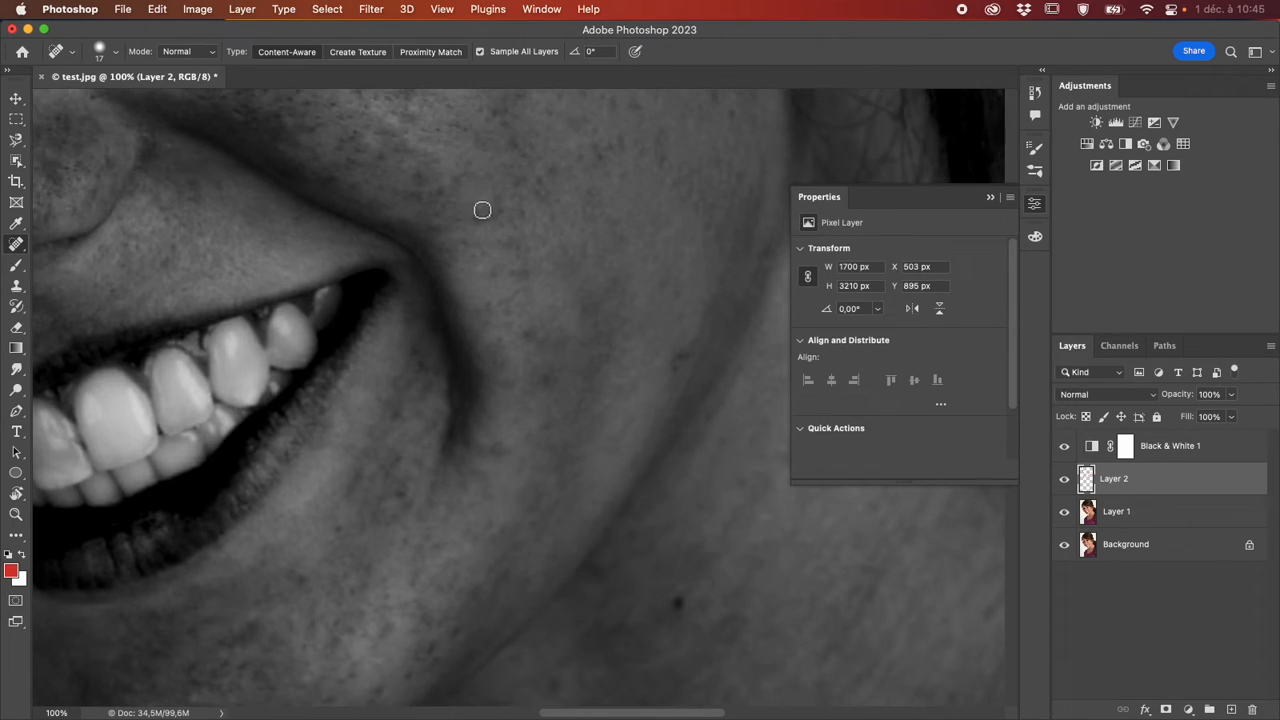
key("super+equal")
key("super+equal")
key("super+equal")
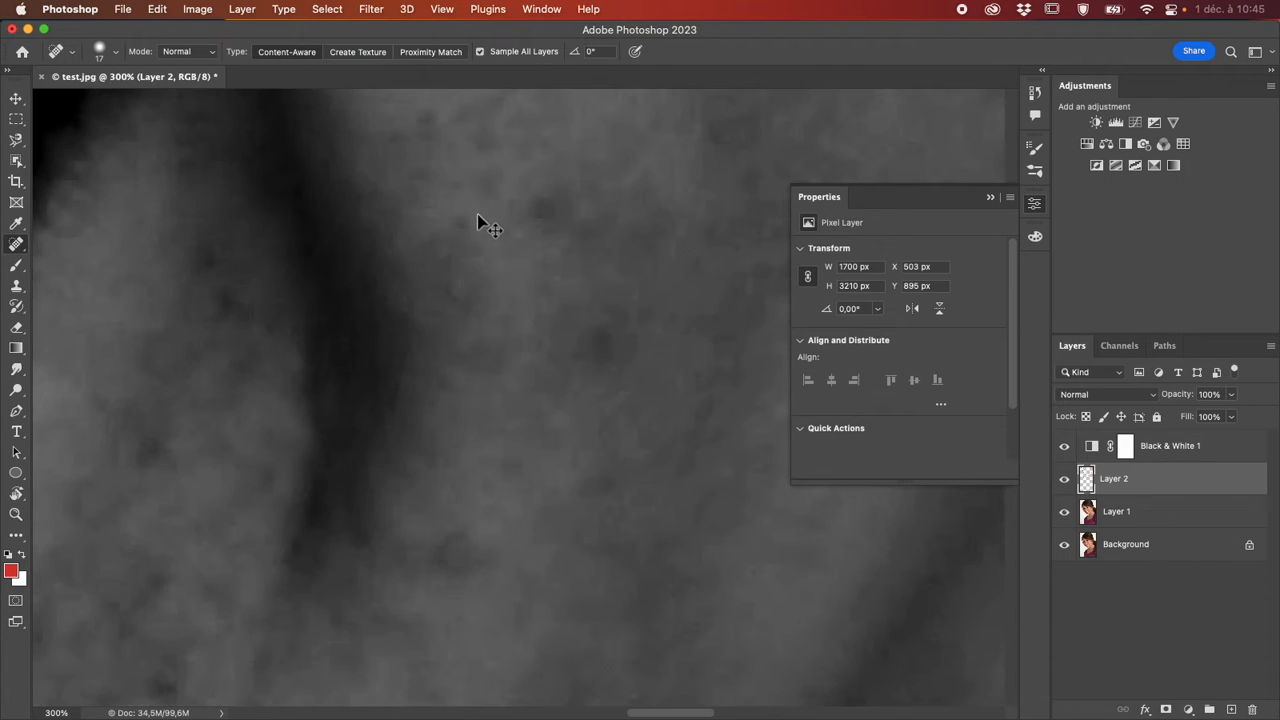
scroll(478, 212, "down", 5)
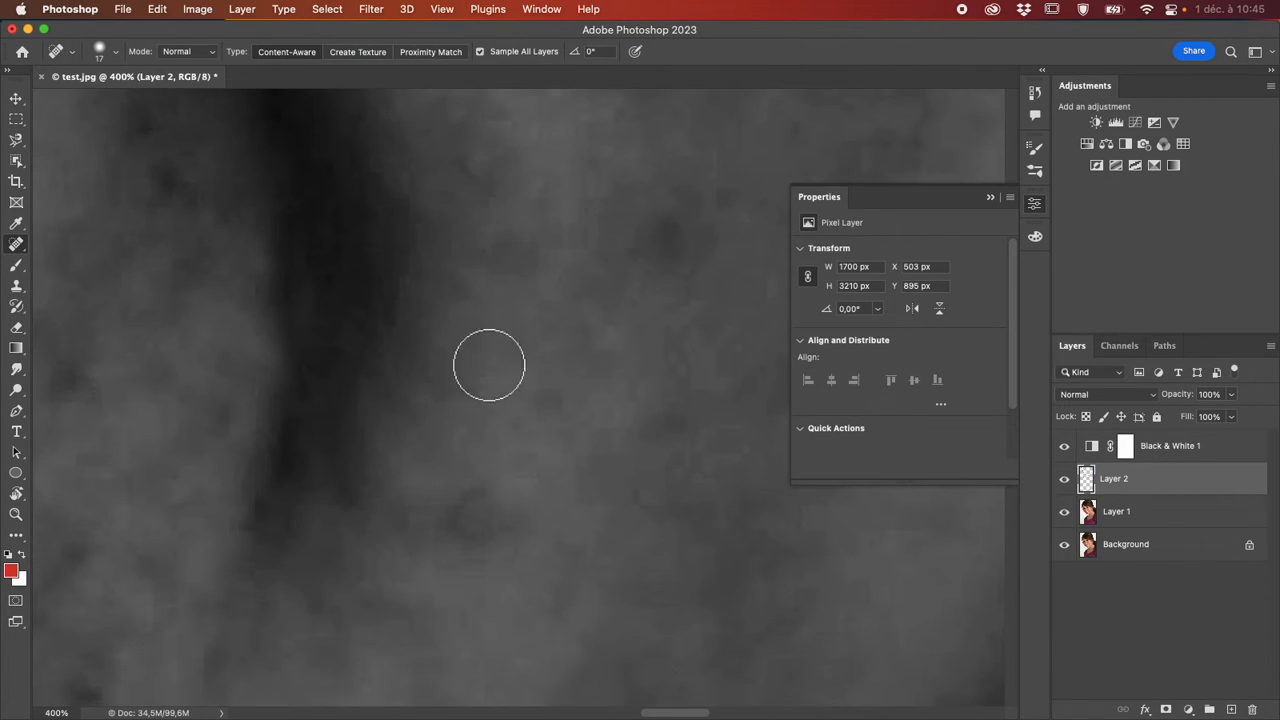
mouse_move(478, 500)
left_mouse_down()
mouse_move(485, 515)
mouse_move(466, 537)
left_mouse_up()
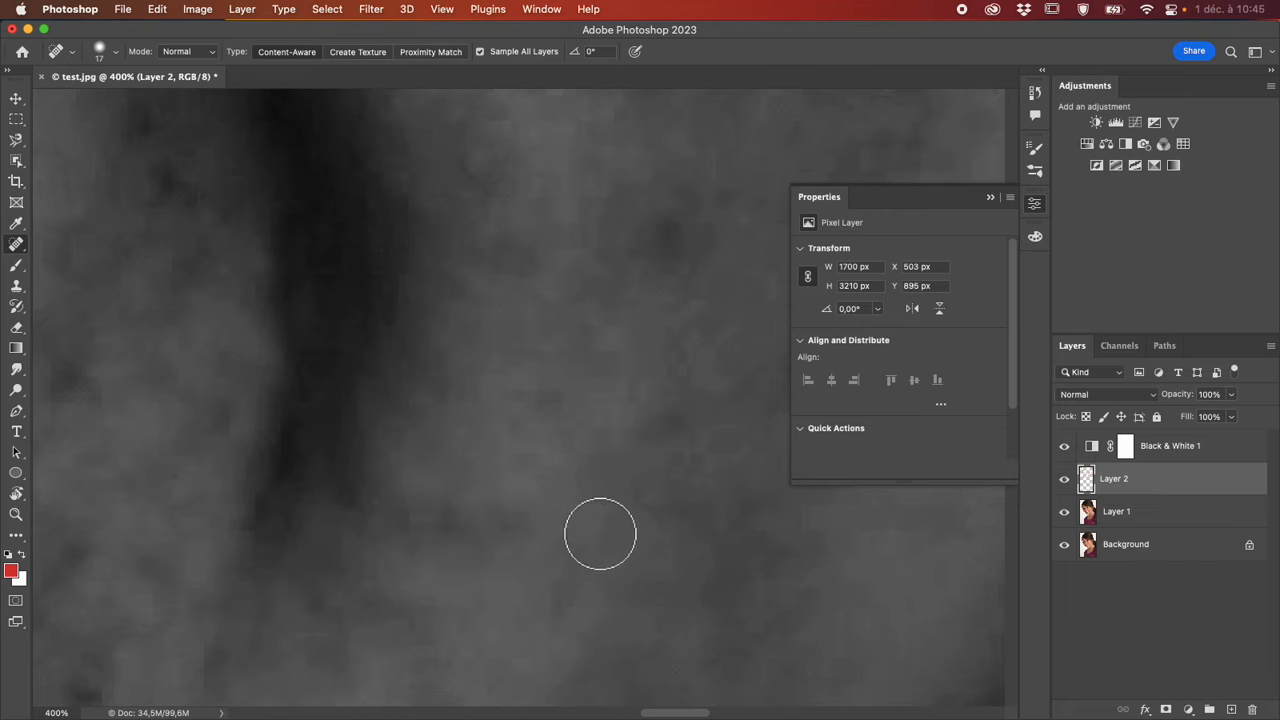
Spot-heal the dark marks on the cheek just above the corner of the smile.
key("super+minus")
key("super+minus")
key("super+minus")
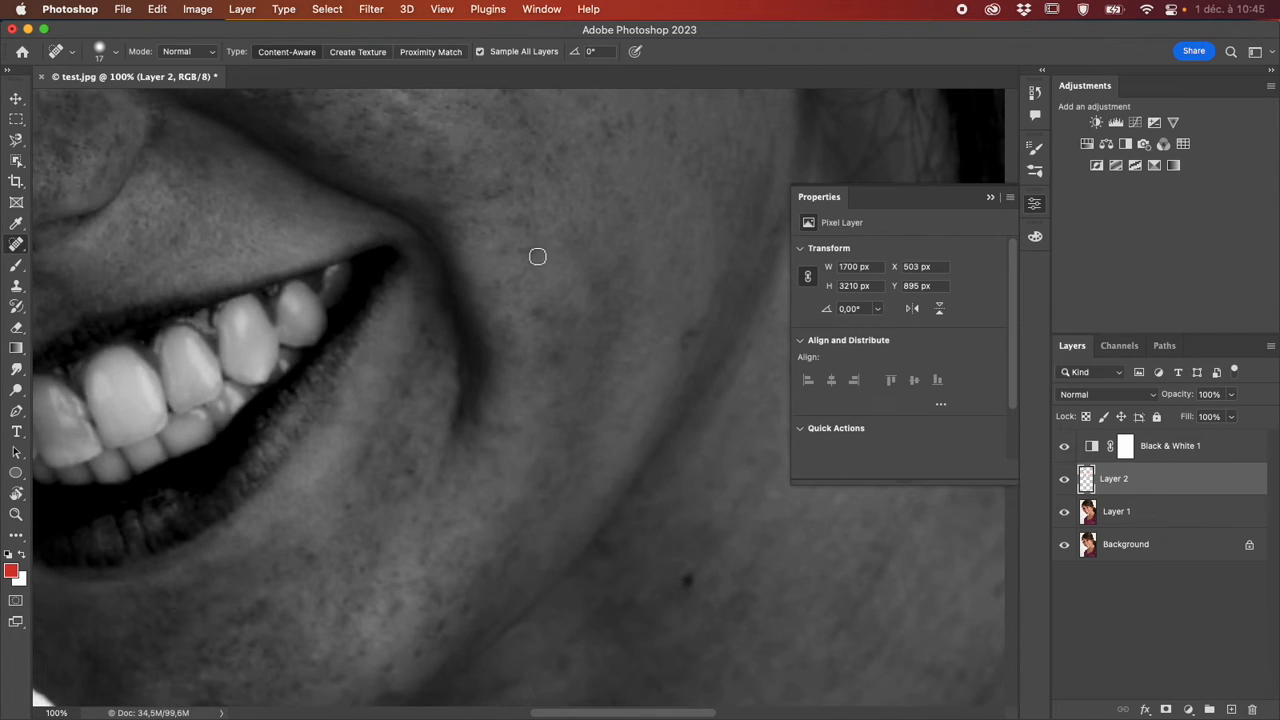
left_click_drag(486, 193, 514, 189)
scroll(566, 326, "up", 5)
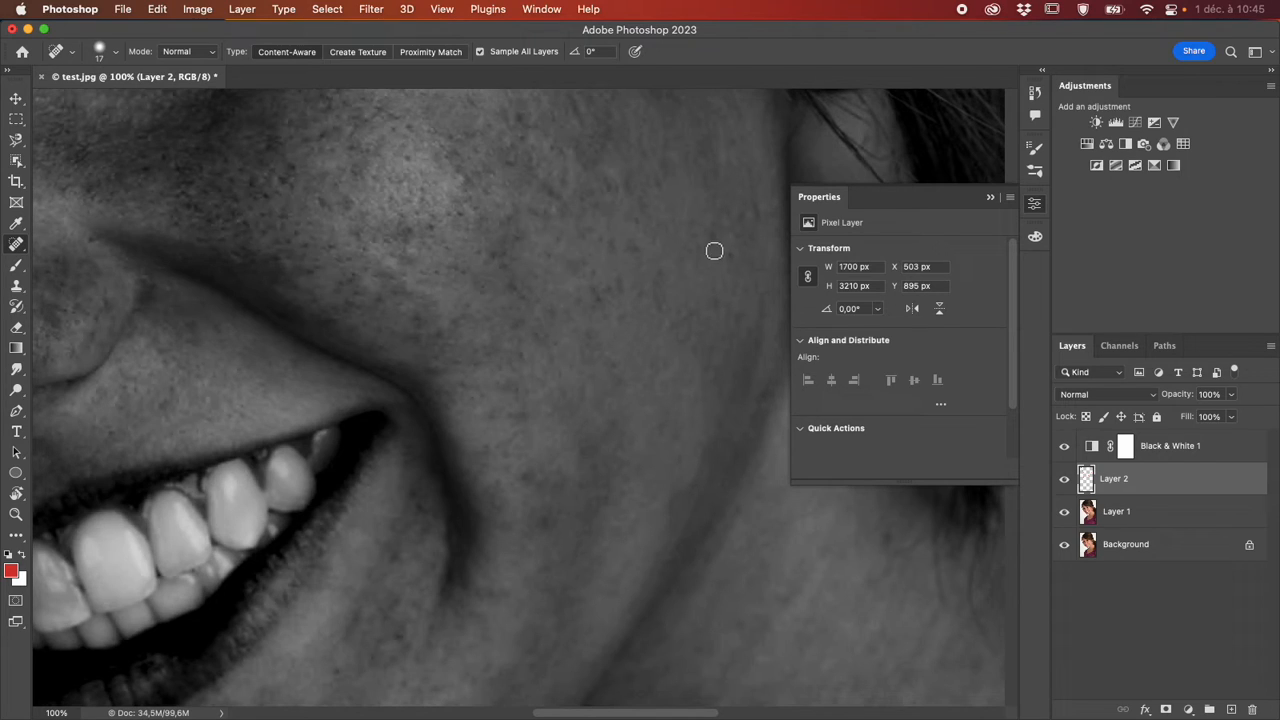
Spot-heal the dark marks on the outer cheek and around the wrinkles at the outer corner of the eye.
scroll(640, 240, "up", 4)
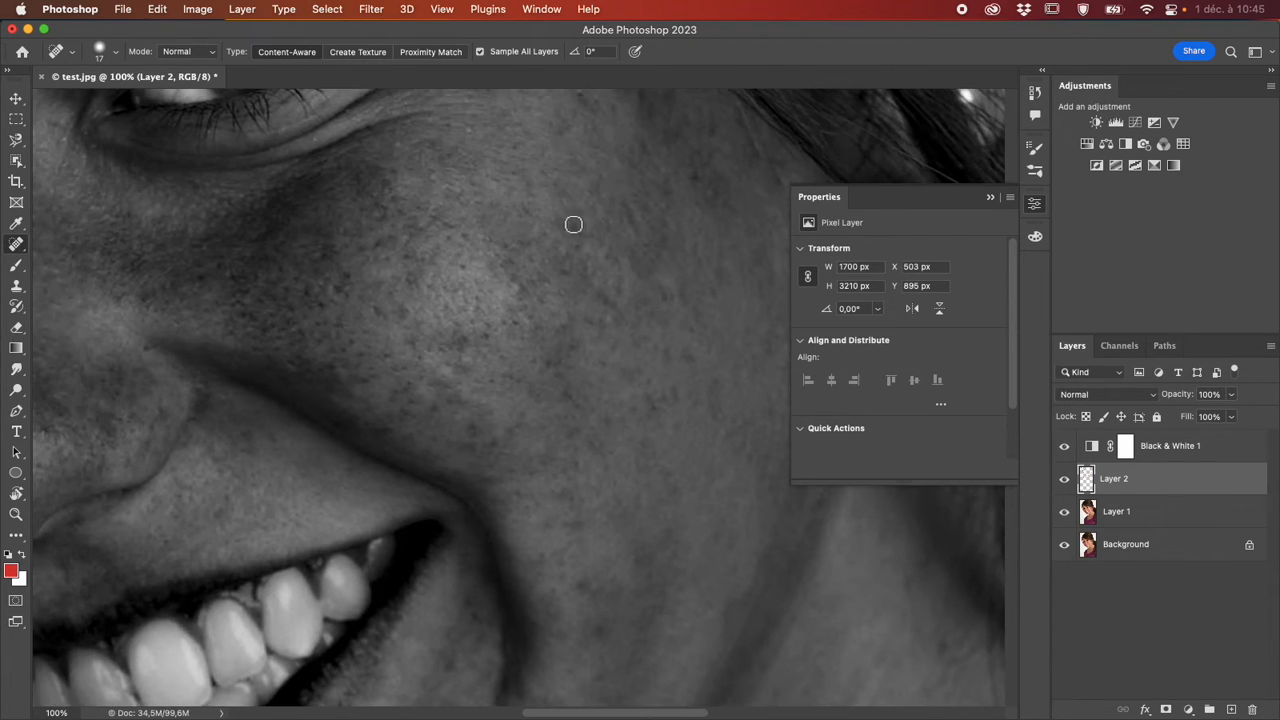
left_click_drag(574, 228, 579, 223)
scroll(604, 200, "up", 3)
left_click(569, 183)
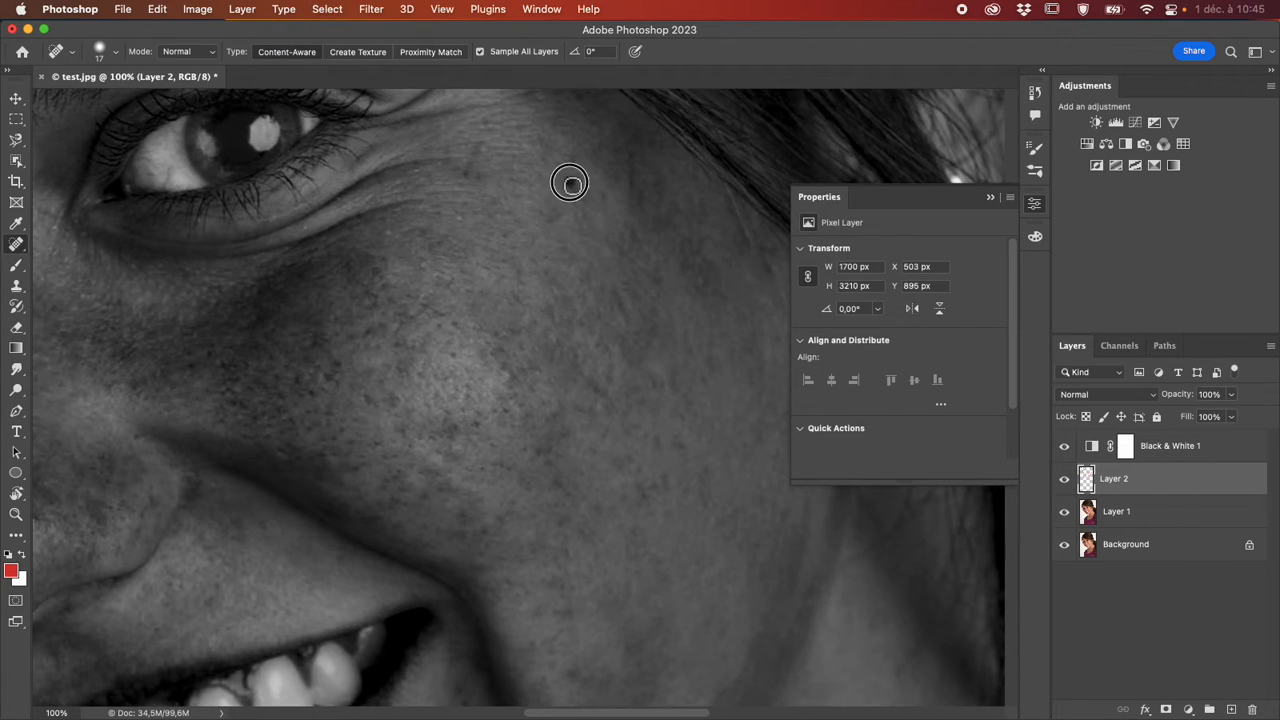
left_click(478, 177)
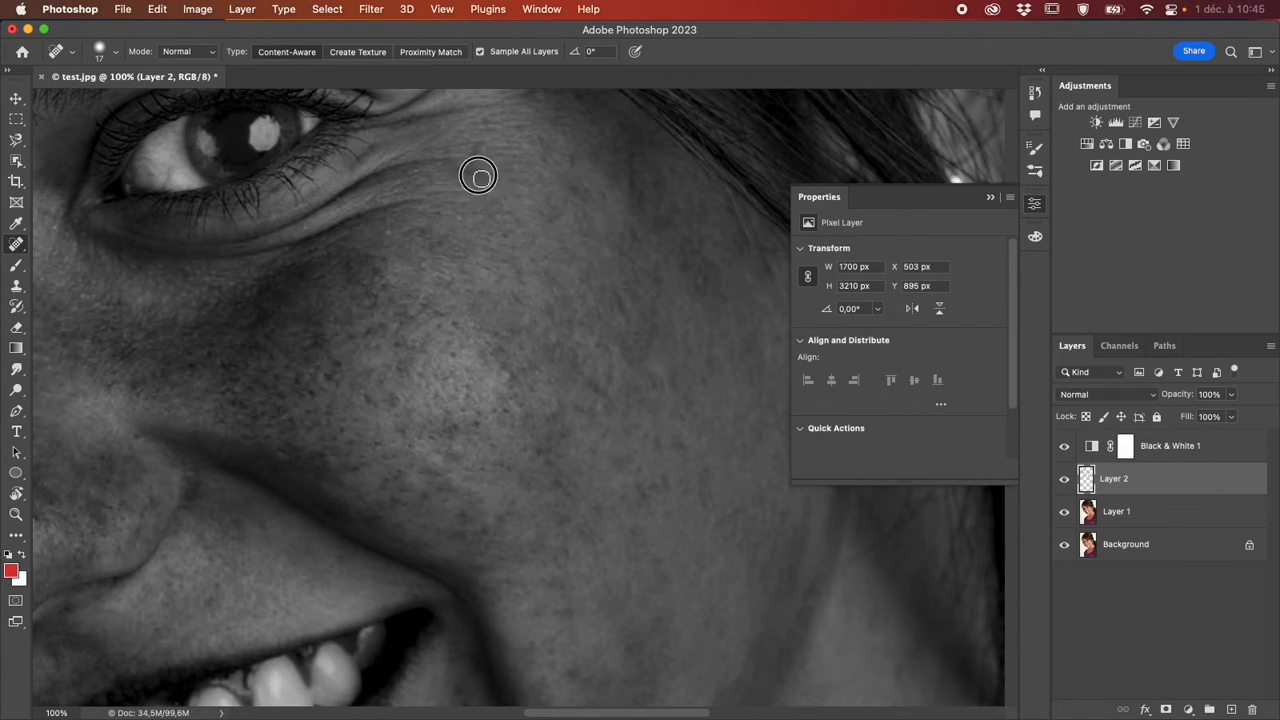
Spot-heal the small marks under the eye and on the inner cheek beside the nose.
left_click(350, 265)
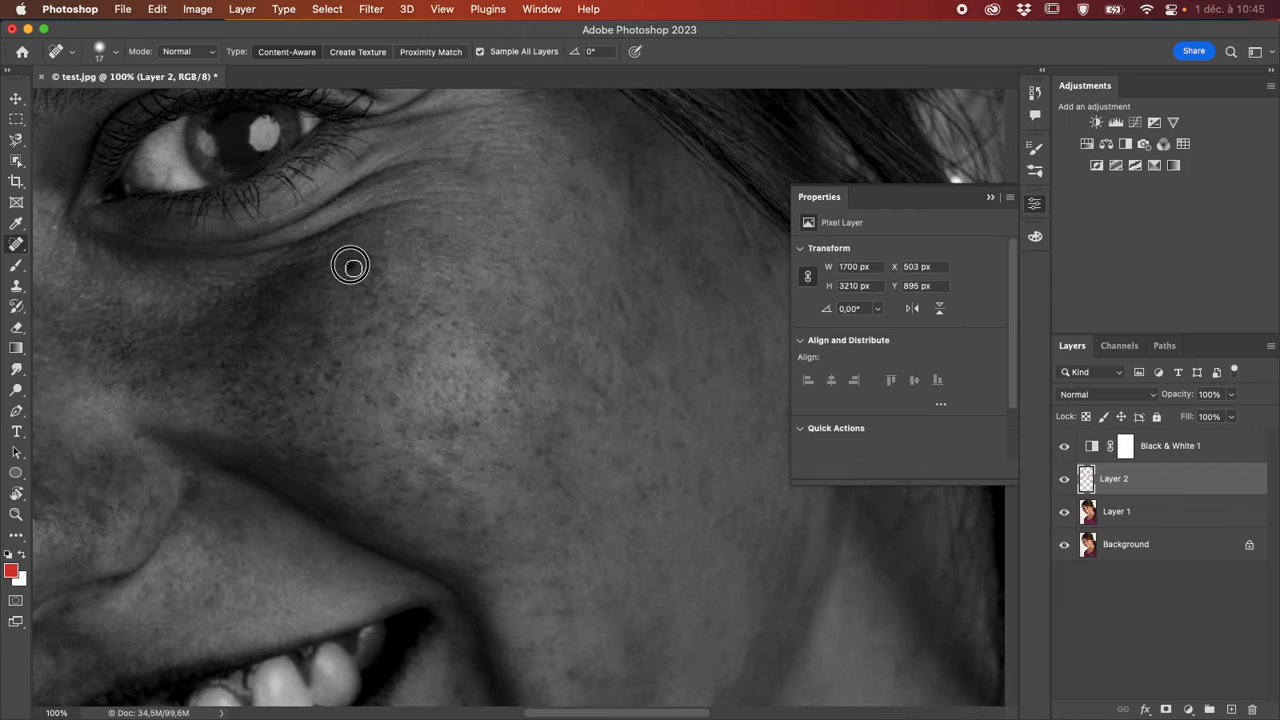
left_click(297, 376)
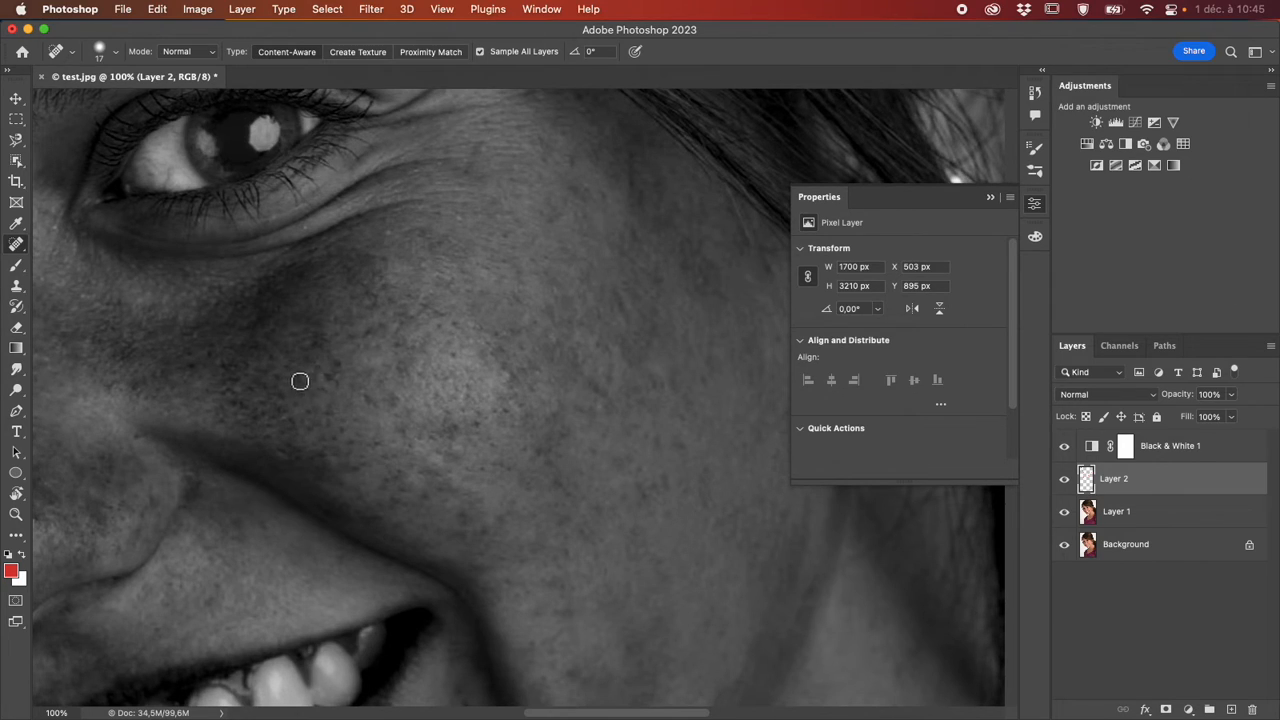
left_click(336, 366)
left_click(200, 370)
Move Layer 2 above Black & White 1 to inspect the healed areas, and return it below the adjustment layer.
left_click(1174, 481)
left_click_drag(1176, 487, 1171, 450)
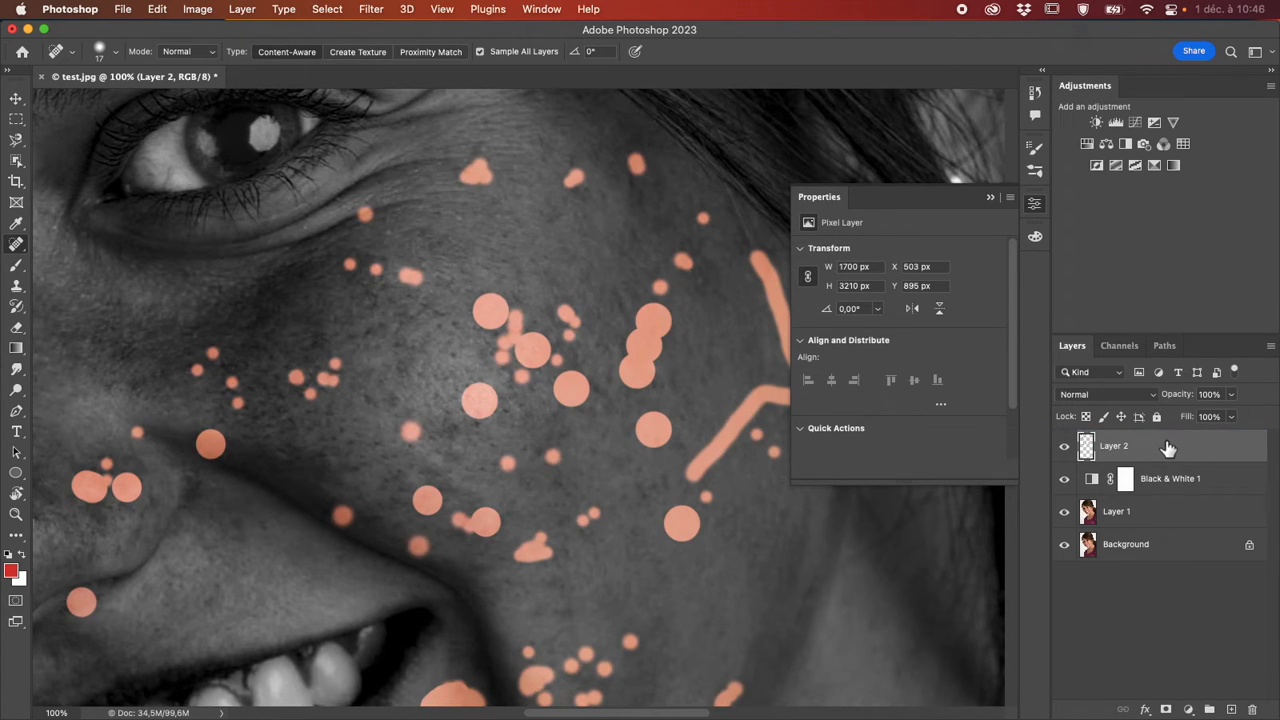
left_click_drag(1169, 449, 1174, 493)
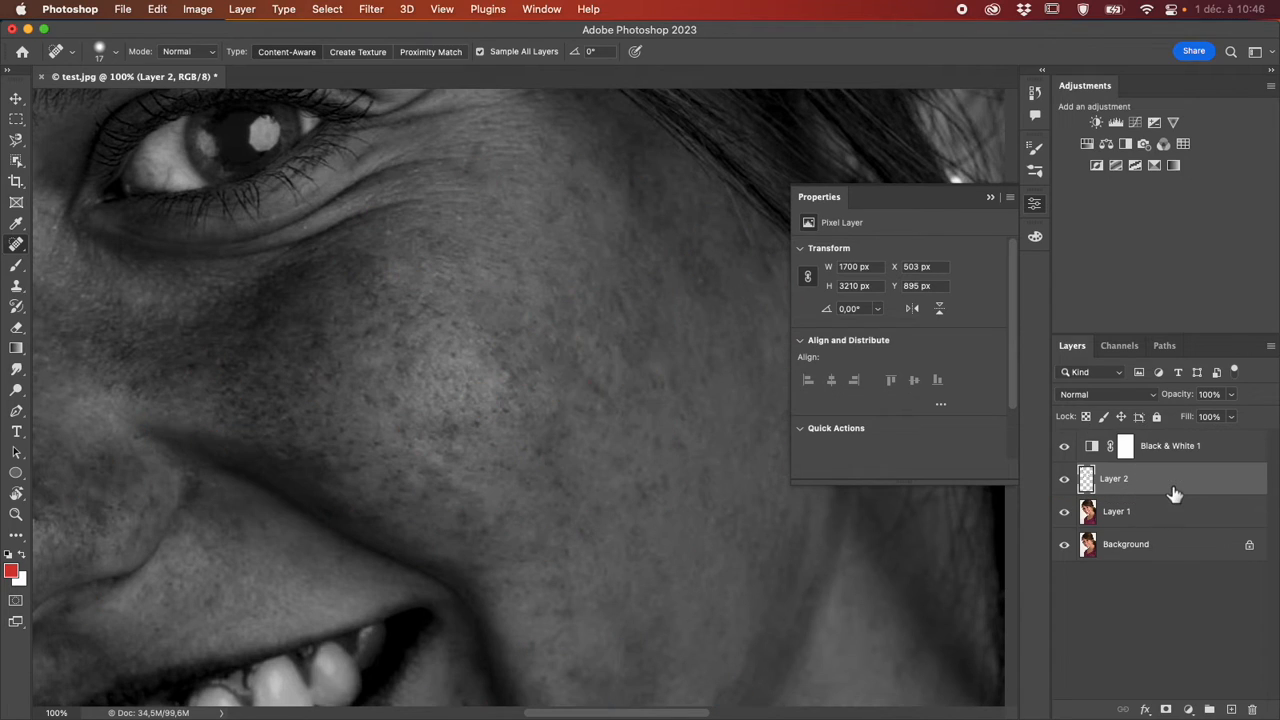
Toggle the visibility of Layer 2 to compare the skin before and after healing, leaving the layer visible.
left_click(1065, 480)
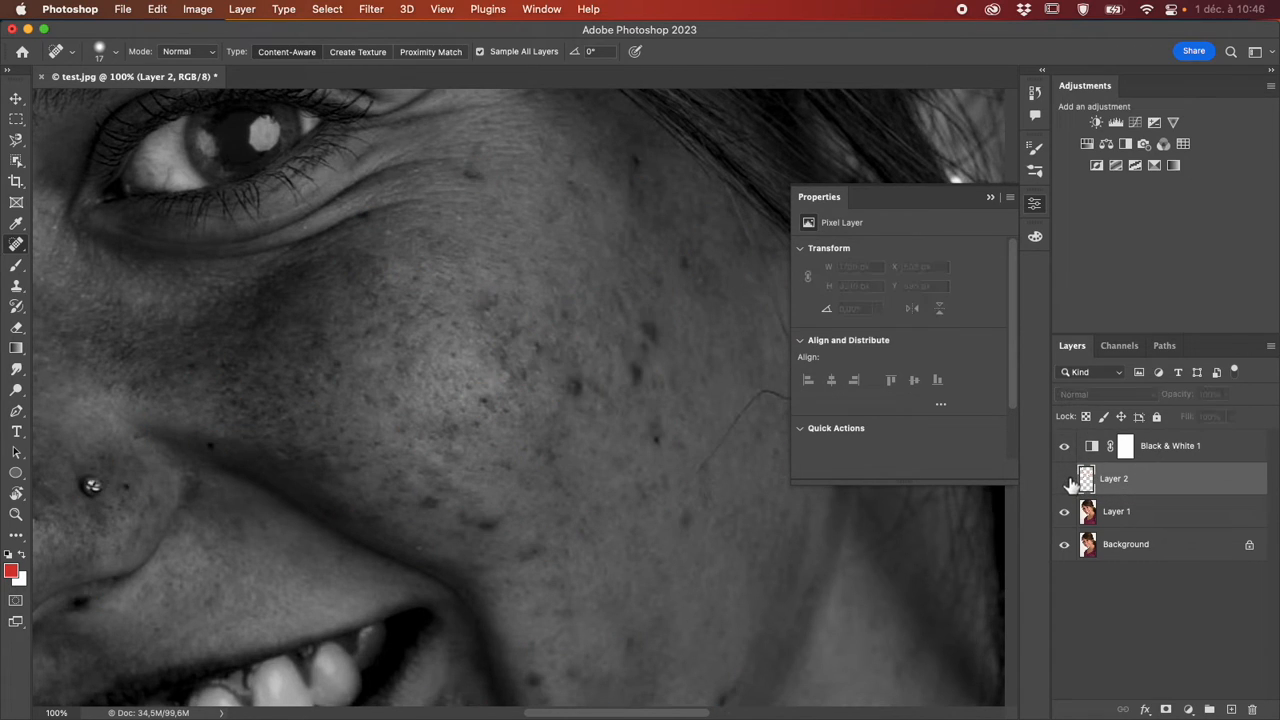
left_click(1065, 480)
left_click(1065, 480)
left_click(1065, 480)
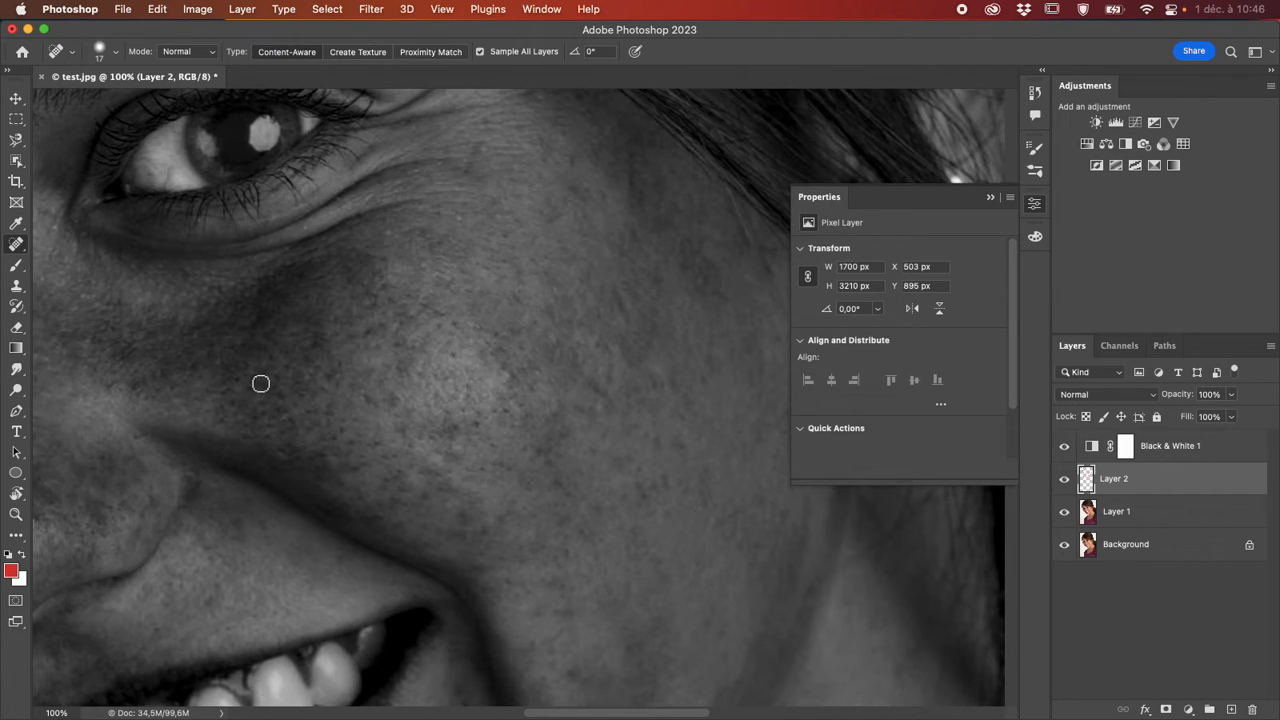
Spot-heal the remaining marks on the cheek below the eye, near its outer corner and on the temple.
left_click(226, 391)
scroll(265, 391, "up", 3)
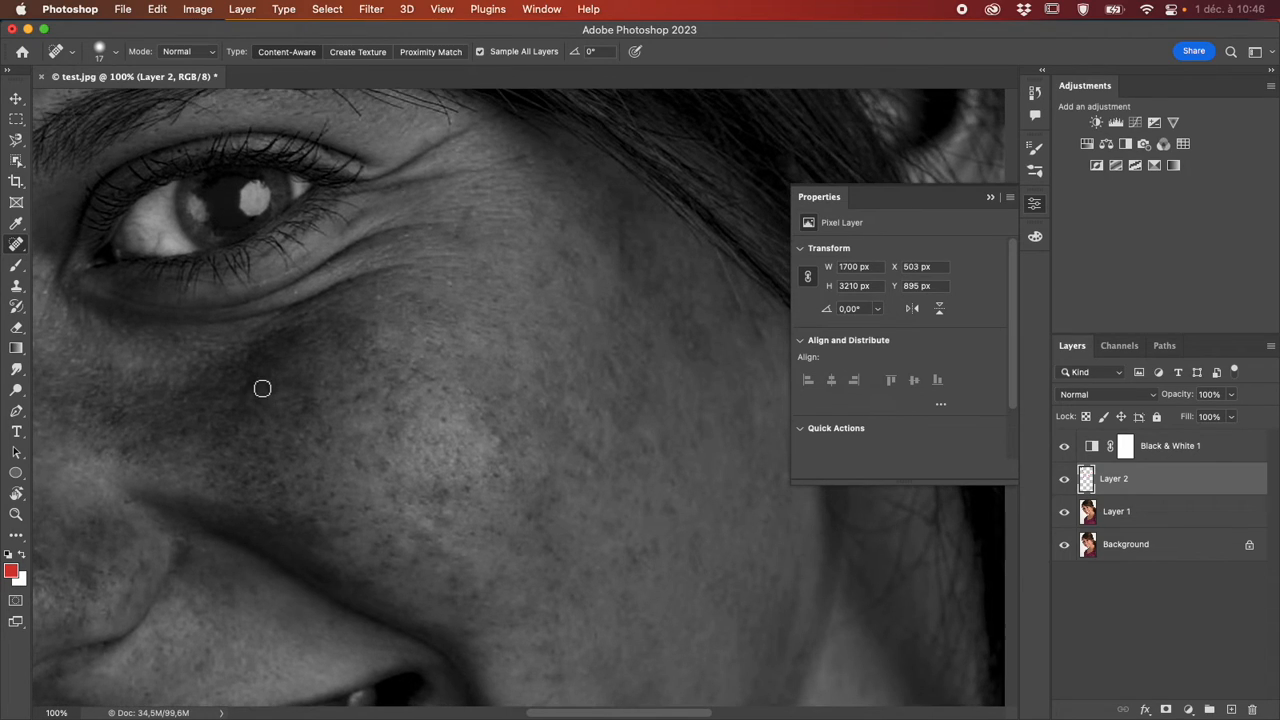
left_click(389, 410)
scroll(435, 355, "up", 5)
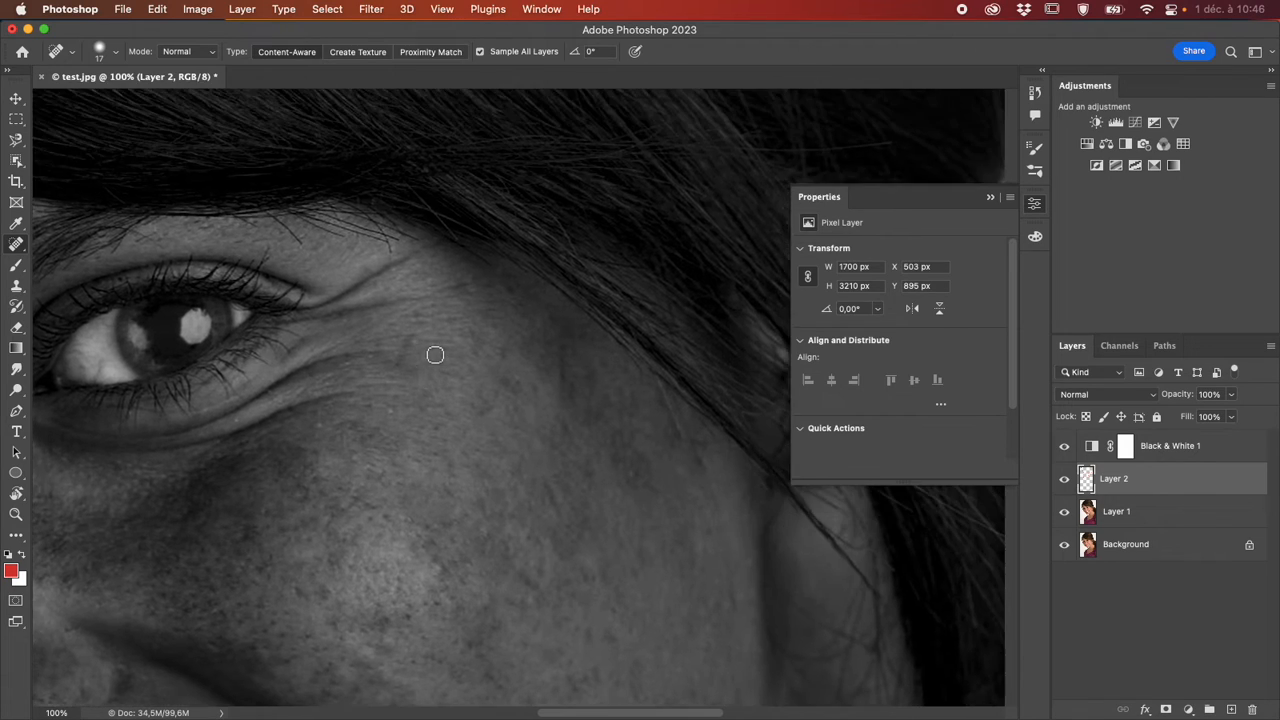
scroll(435, 355, "right", 2)
left_click(414, 285)
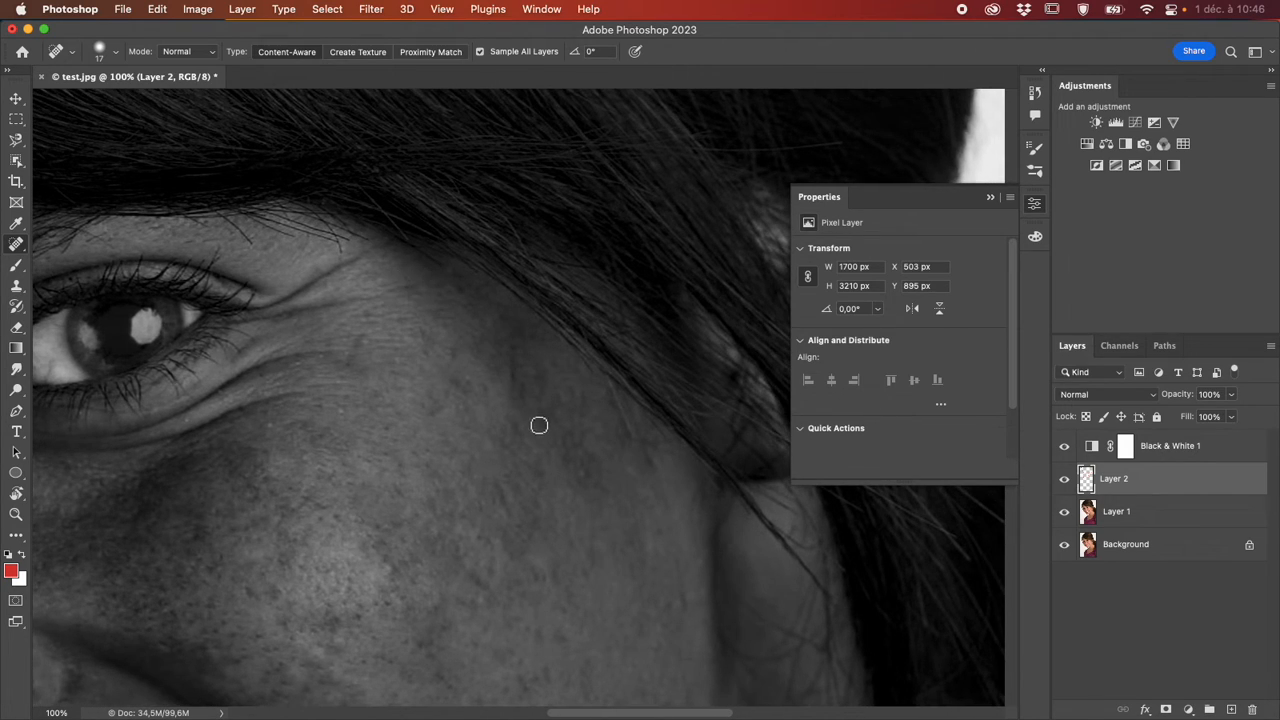
left_click(511, 343)
Spot-heal the dark marks between the eyebrows and in the middle of the forehead.
scroll(445, 380, "left", 15)
scroll(445, 380, "up", 6)
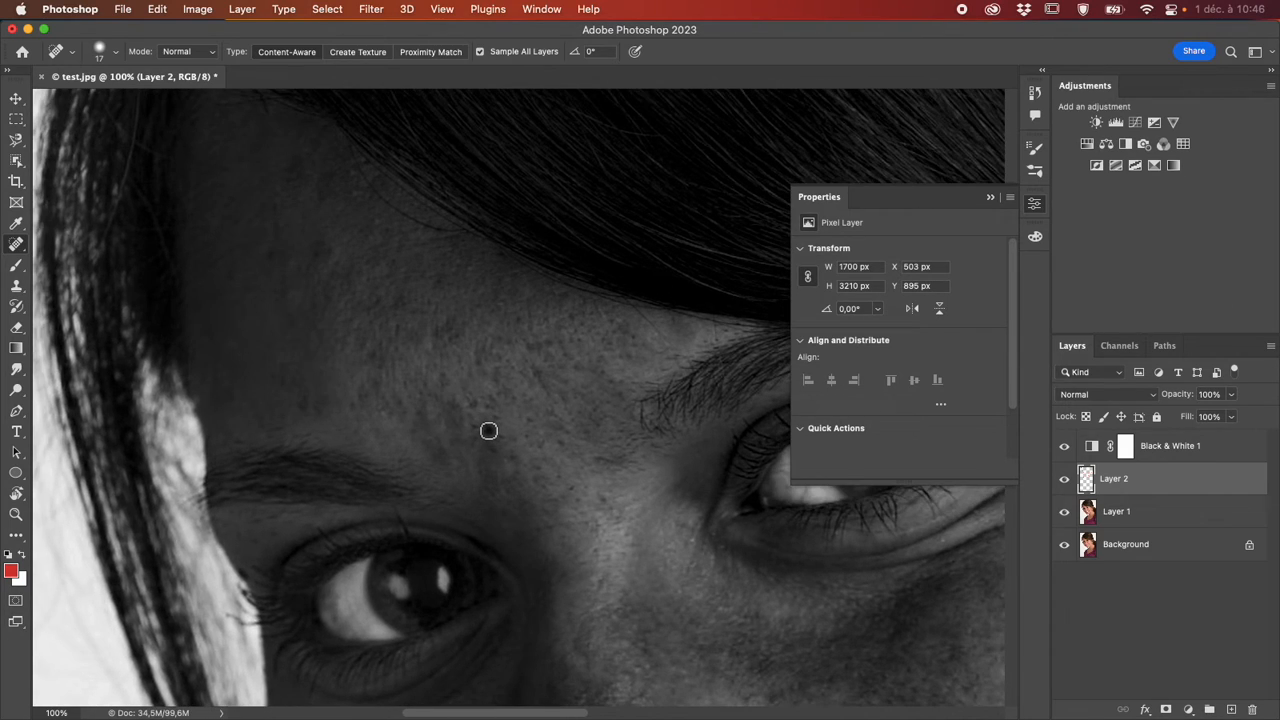
left_click(494, 422)
left_click(530, 436)
left_click(562, 446)
left_click(458, 336)
left_click(443, 340)
left_click(440, 286)
Spot-heal the cluster of dark marks just above the inner end of the eyebrow nearest the loose hair strand.
left_click(475, 404)
left_click(489, 398)
left_click(491, 412)
left_click(495, 413)
left_click(489, 411)
left_click(497, 419)
left_click(462, 408)
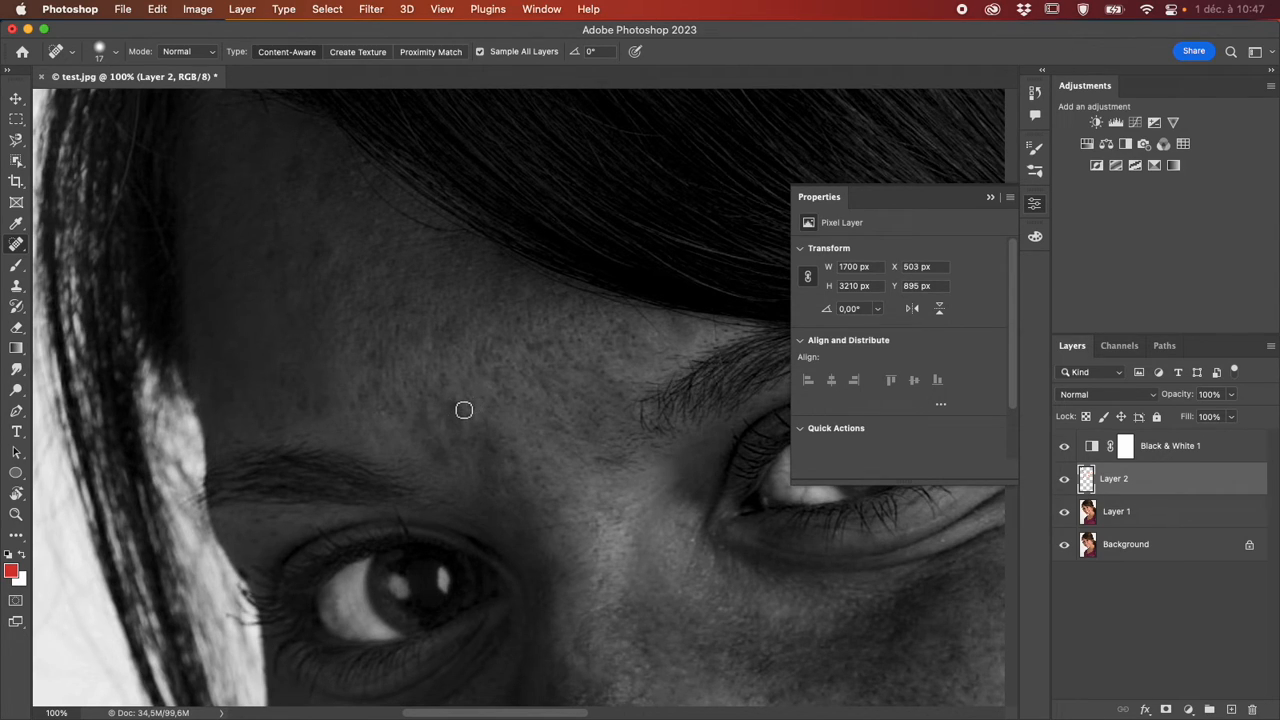
Spot-heal the small forehead marks just below the fringe, above the other eyebrow.
left_click(533, 347)
left_click(550, 346)
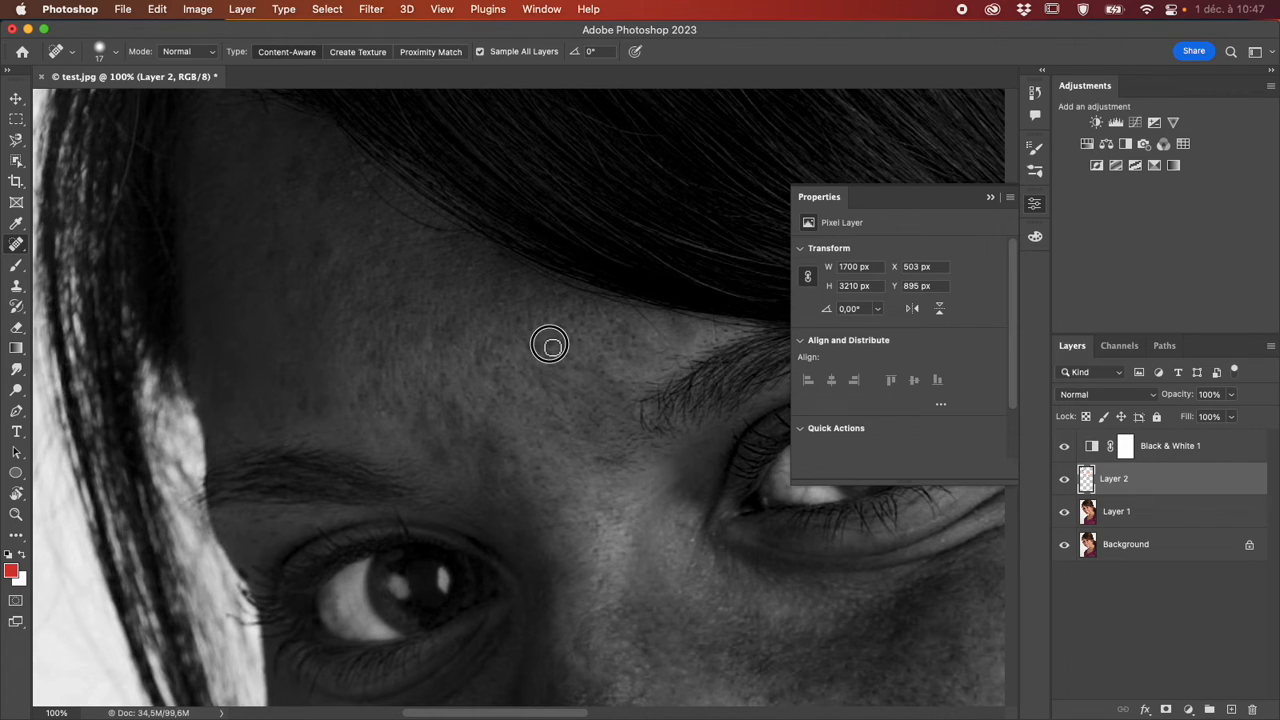
left_click(655, 327)
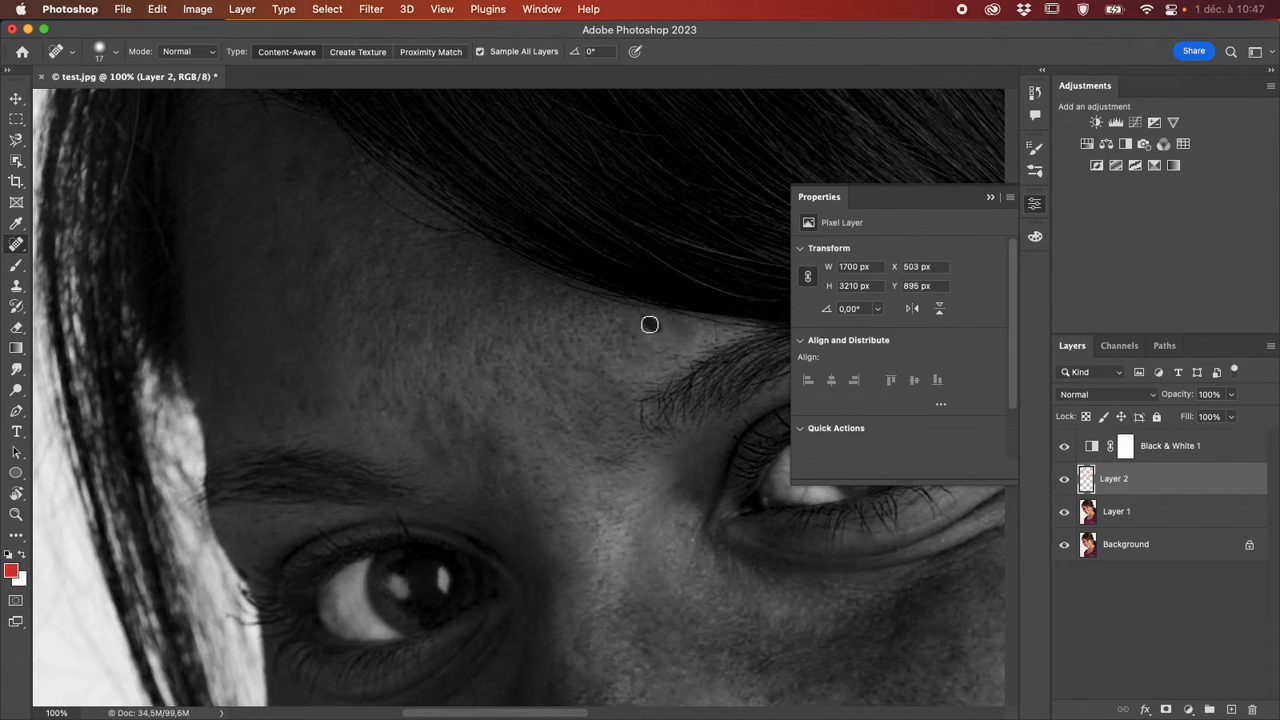
Spot-heal the small marks between the fringe and the eyebrow that runs up to it.
left_click(676, 353)
left_click(665, 343)
left_click(693, 337)
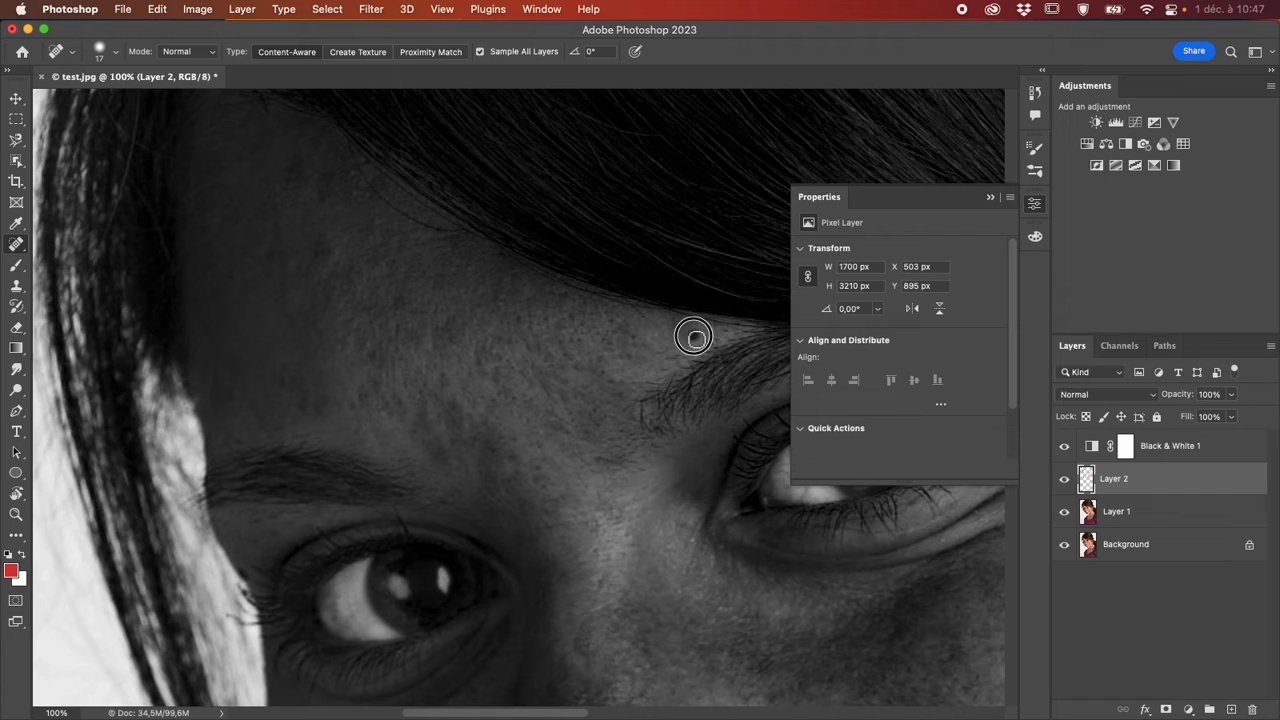
left_click(691, 327)
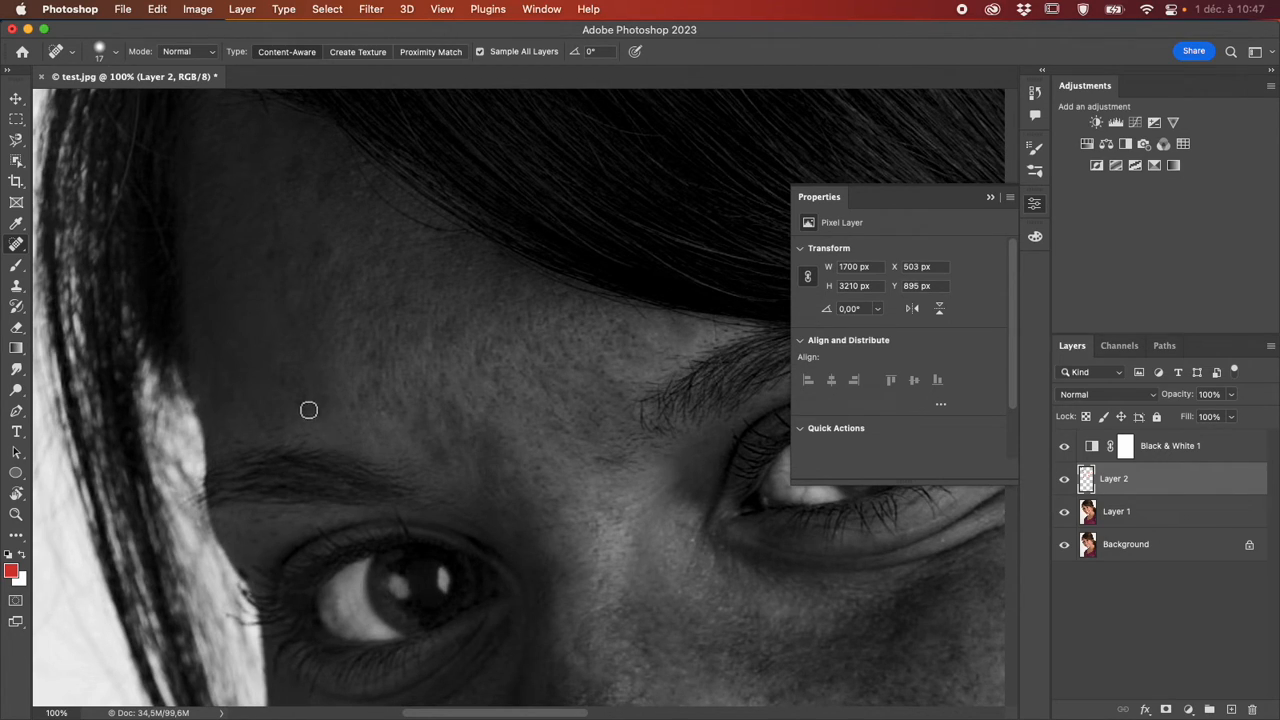
Spot-heal the dark marks on the cheek beside the mouth and on the chin near the jawline.
scroll(340, 290, "up", 1)
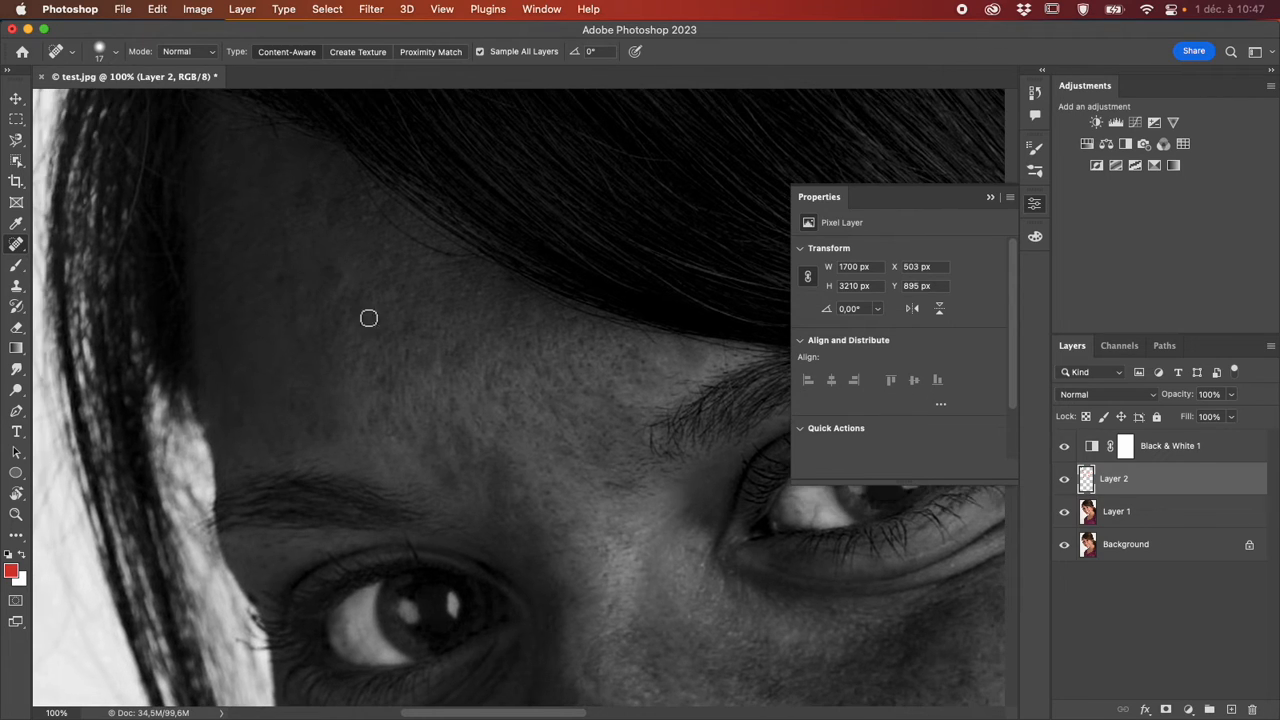
scroll(407, 352, "up", 4)
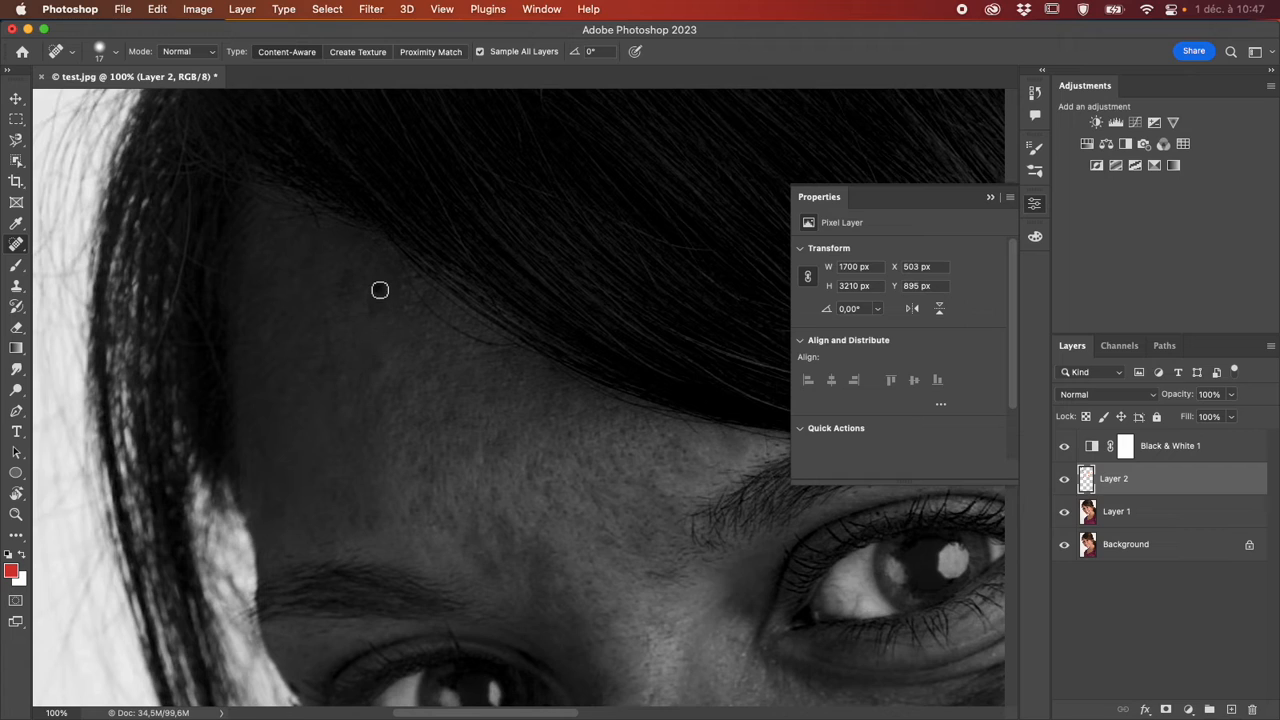
scroll(423, 446, "down", 2)
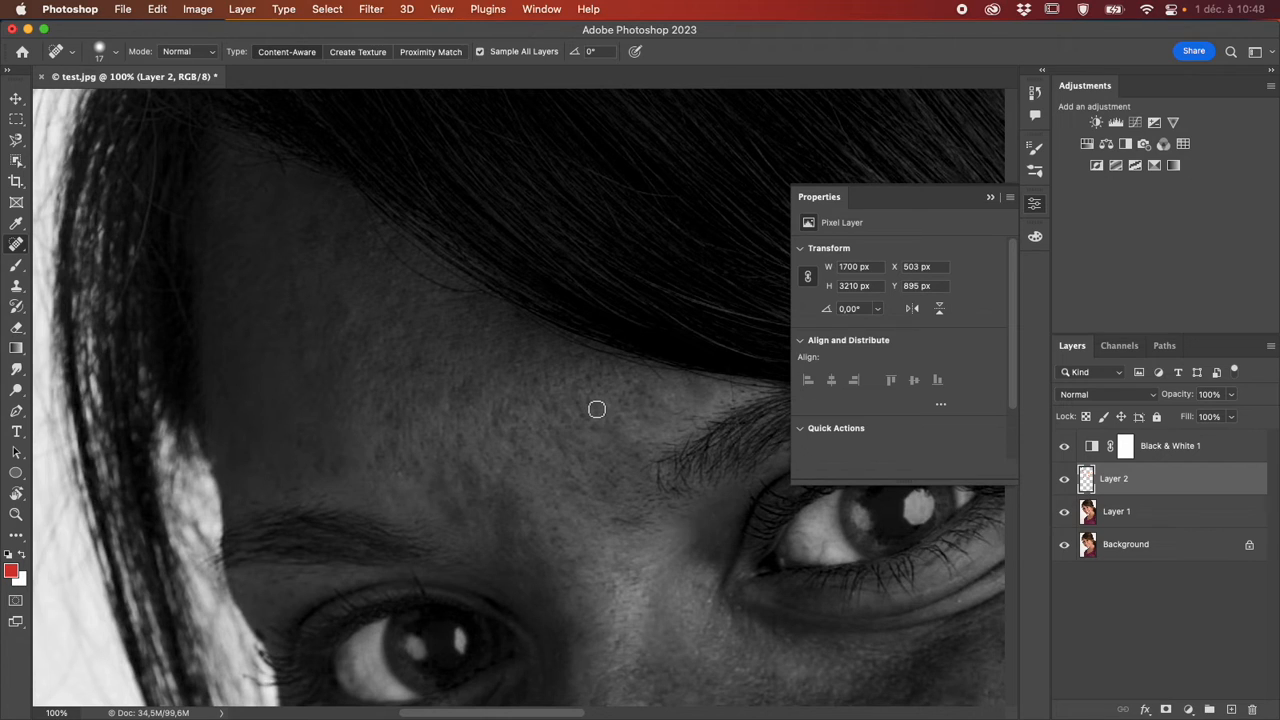
scroll(714, 449, "down", 8)
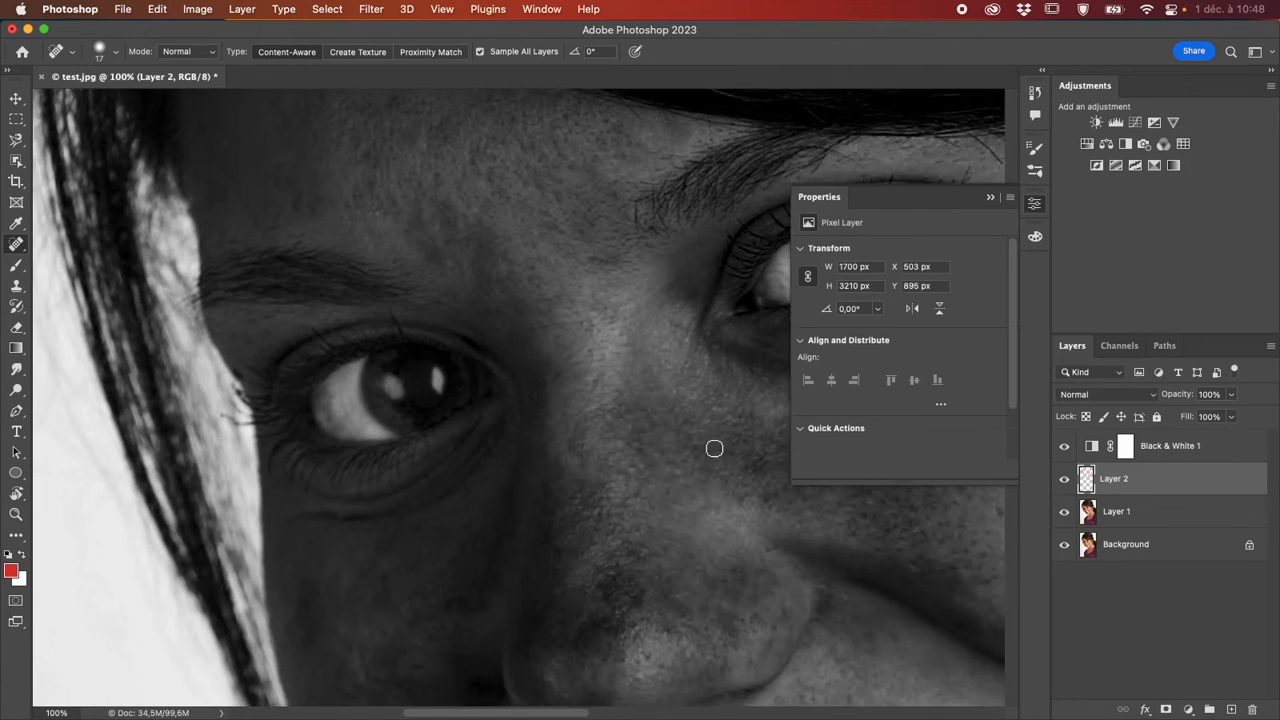
scroll(714, 449, "right", 1)
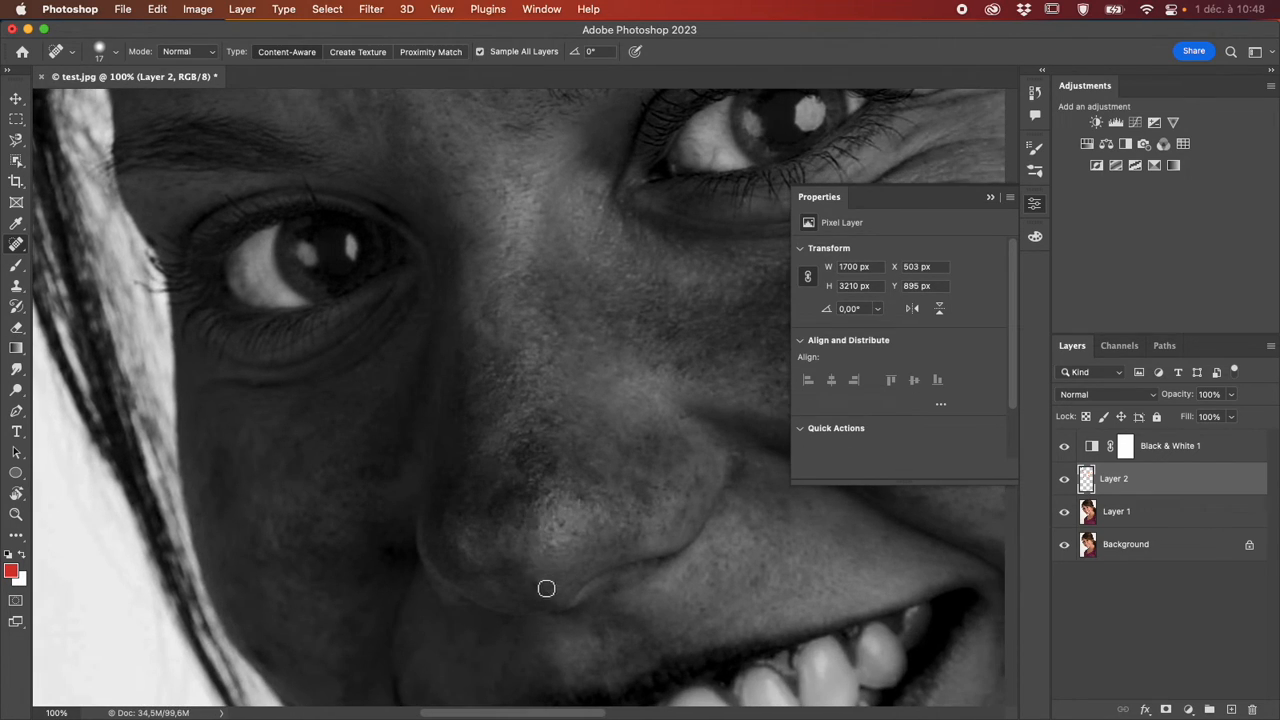
scroll(523, 554, "down", 10)
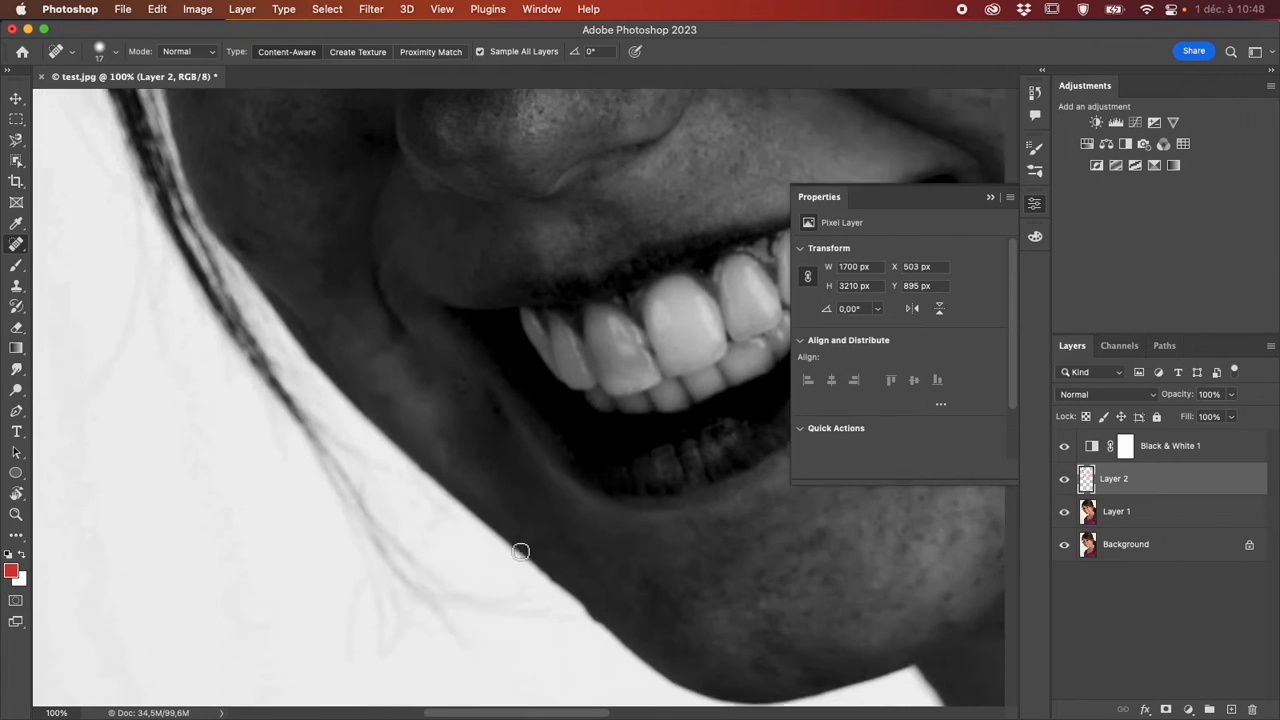
scroll(520, 551, "right", 6)
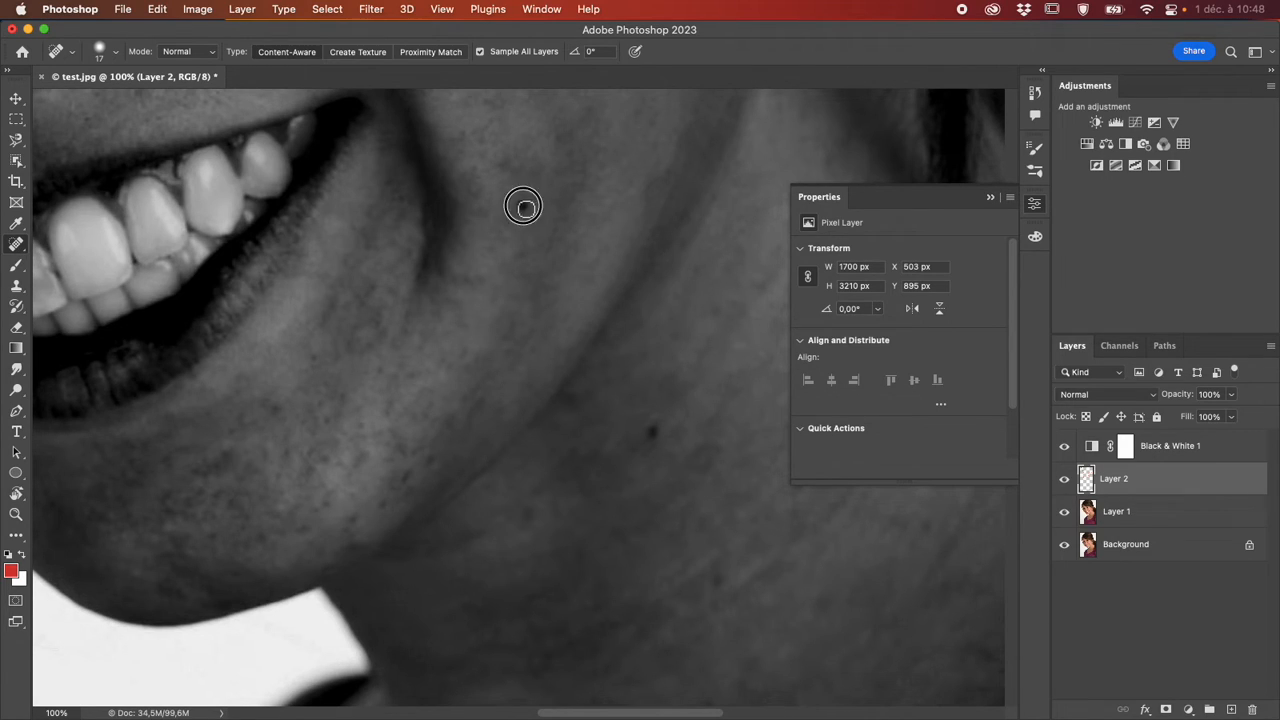
scroll(540, 380, "down", 2)
scroll(540, 380, "right", 2)
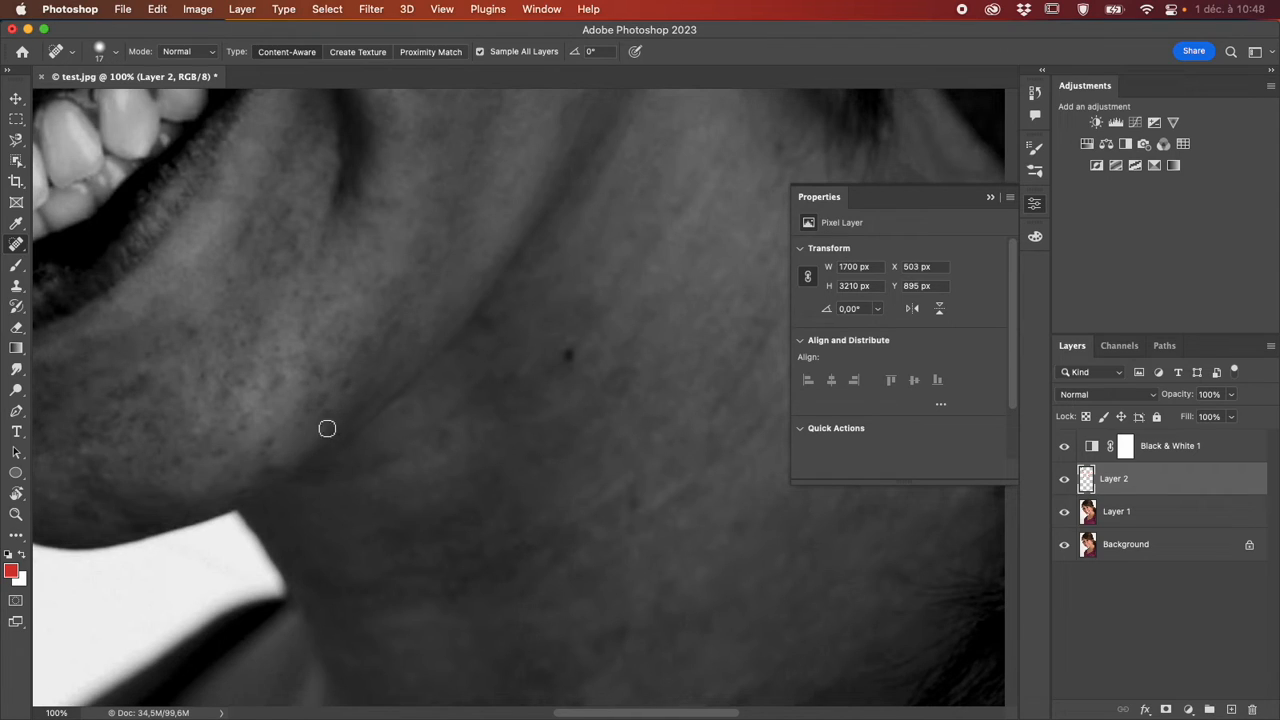
left_click(273, 440)
left_click(189, 334)
left_click(243, 424)
Collapse the layer properties, compare the portrait with and without the Black & White 1 adjustment, and leave that layer hidden.
scroll(291, 223, "down", 5)
scroll(291, 223, "left", 5)
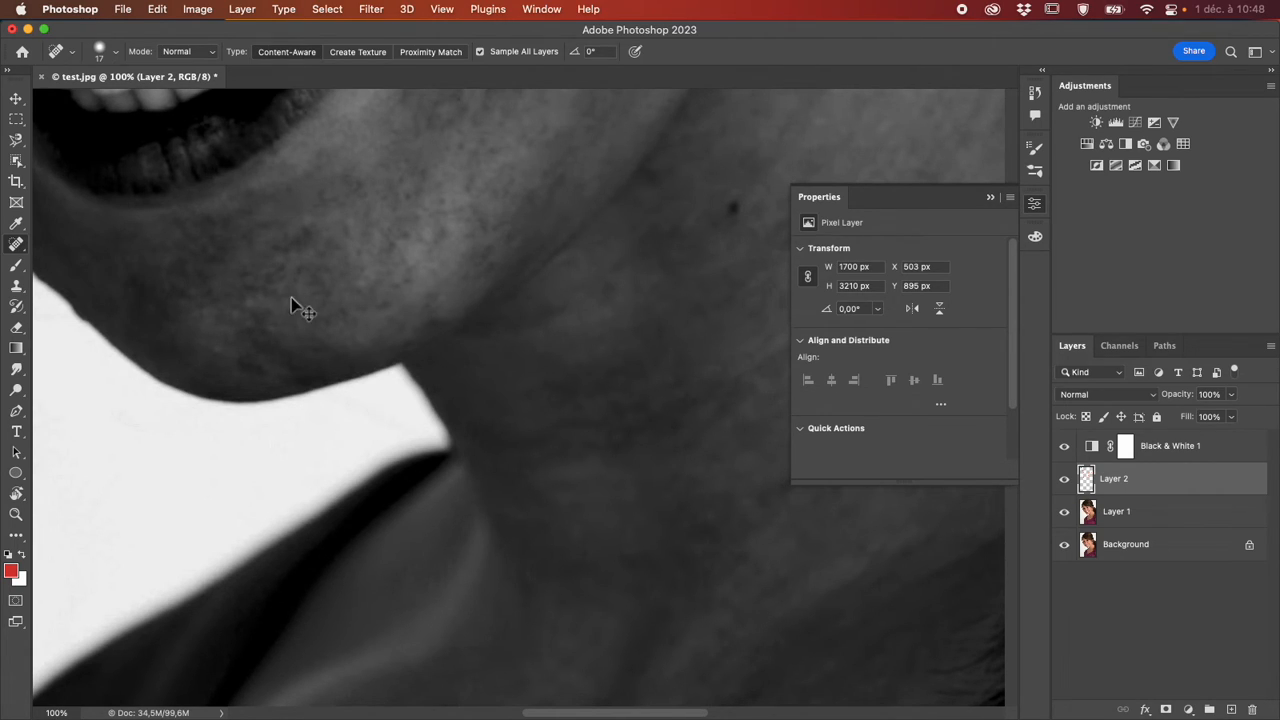
key("super+minus")
key("super+minus")
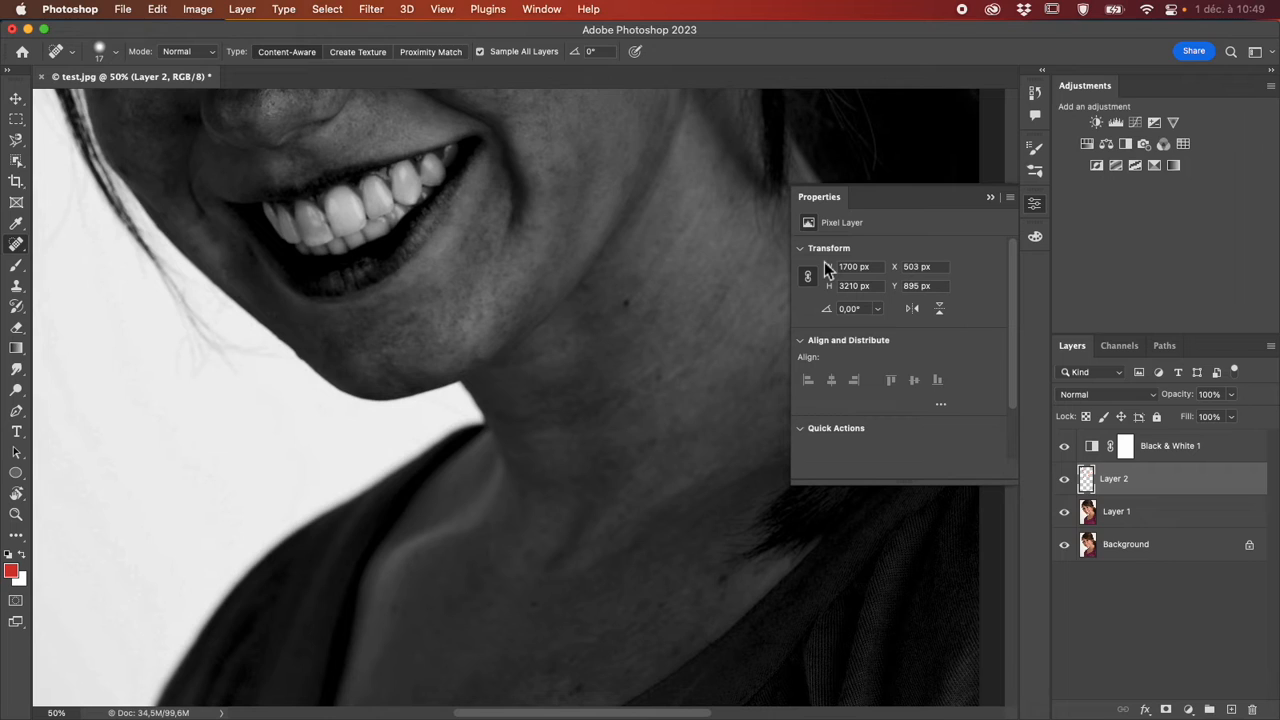
scroll(573, 244, "up", 5)
scroll(573, 244, "left", 3)
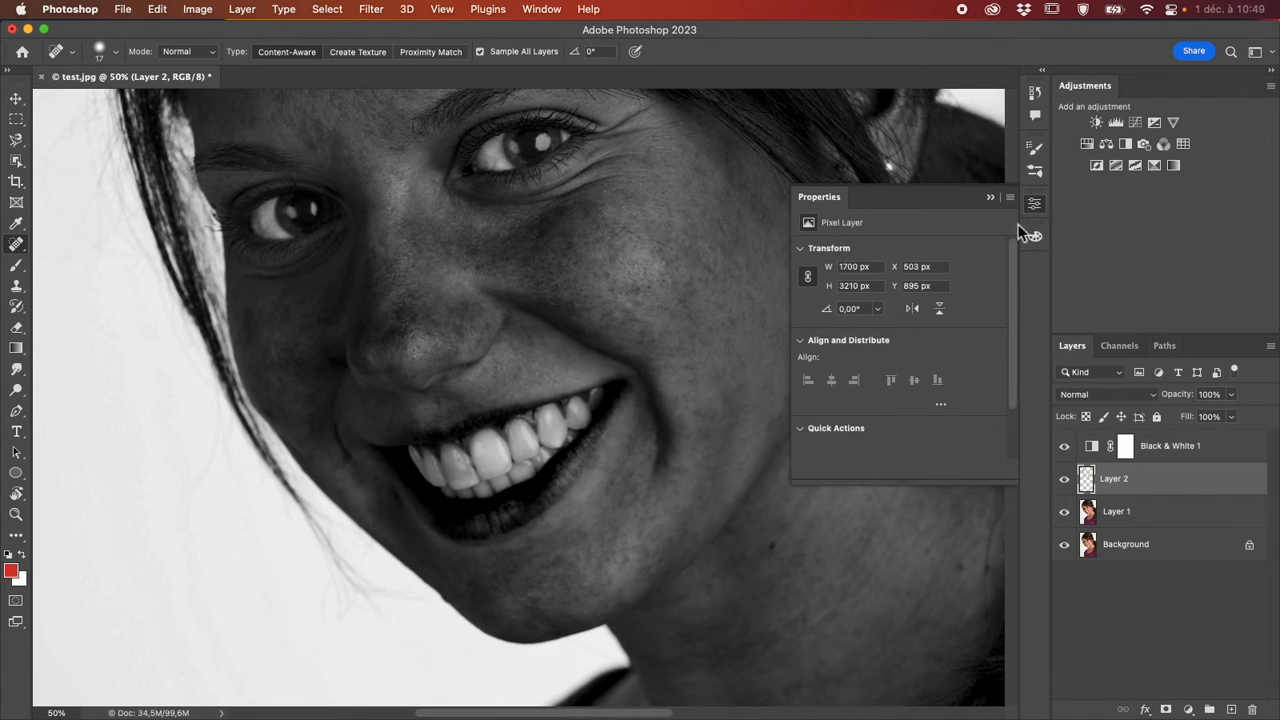
left_click(992, 198)
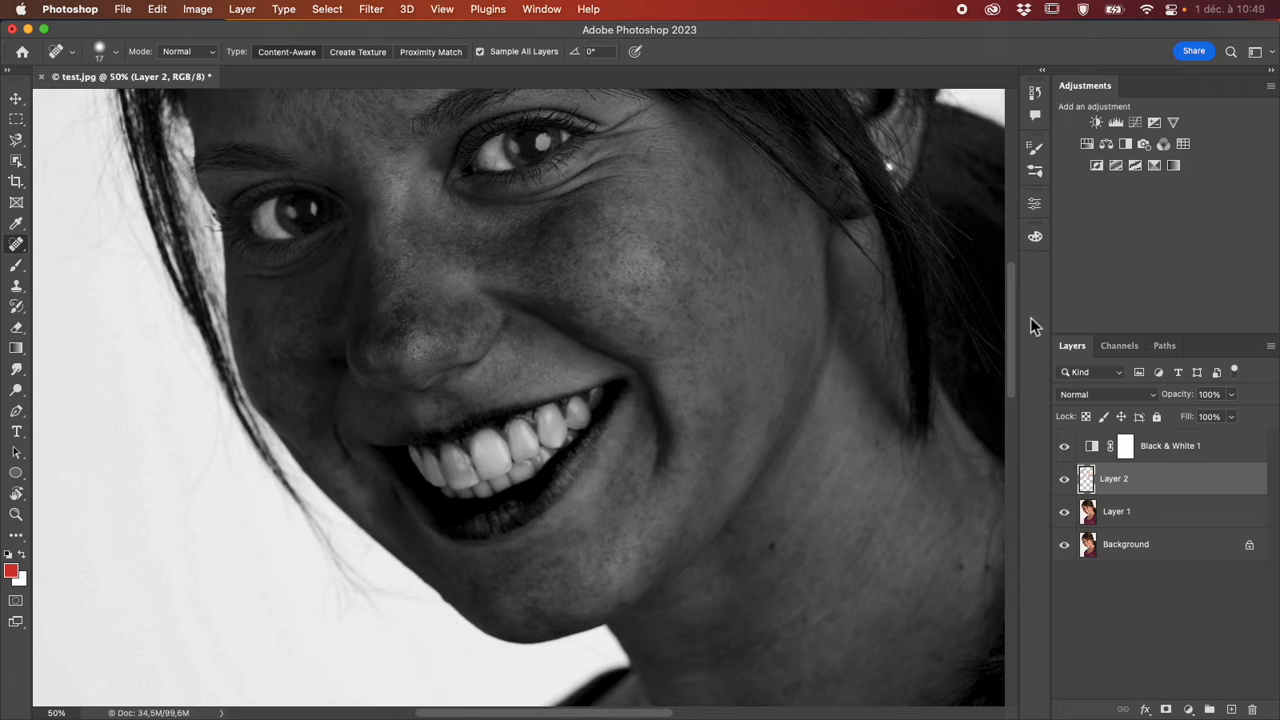
left_click(1064, 446)
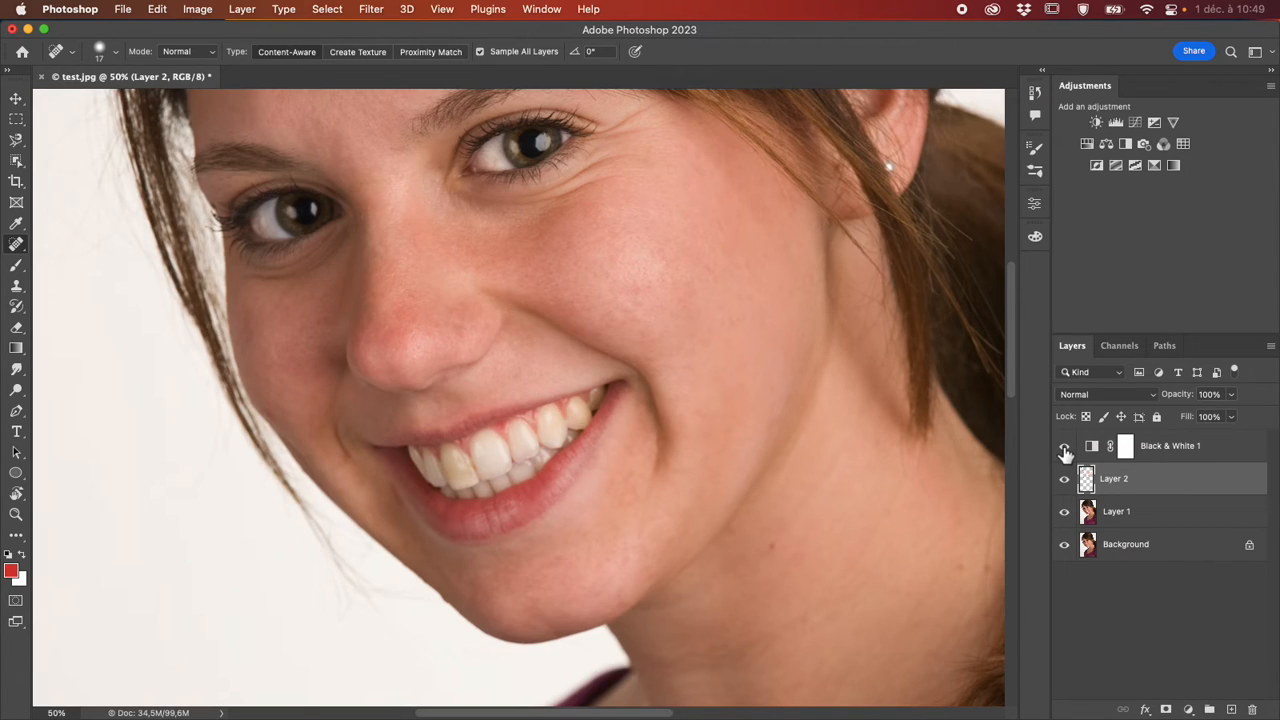
left_click(1064, 447)
left_click(1064, 447)
left_click(1064, 447)
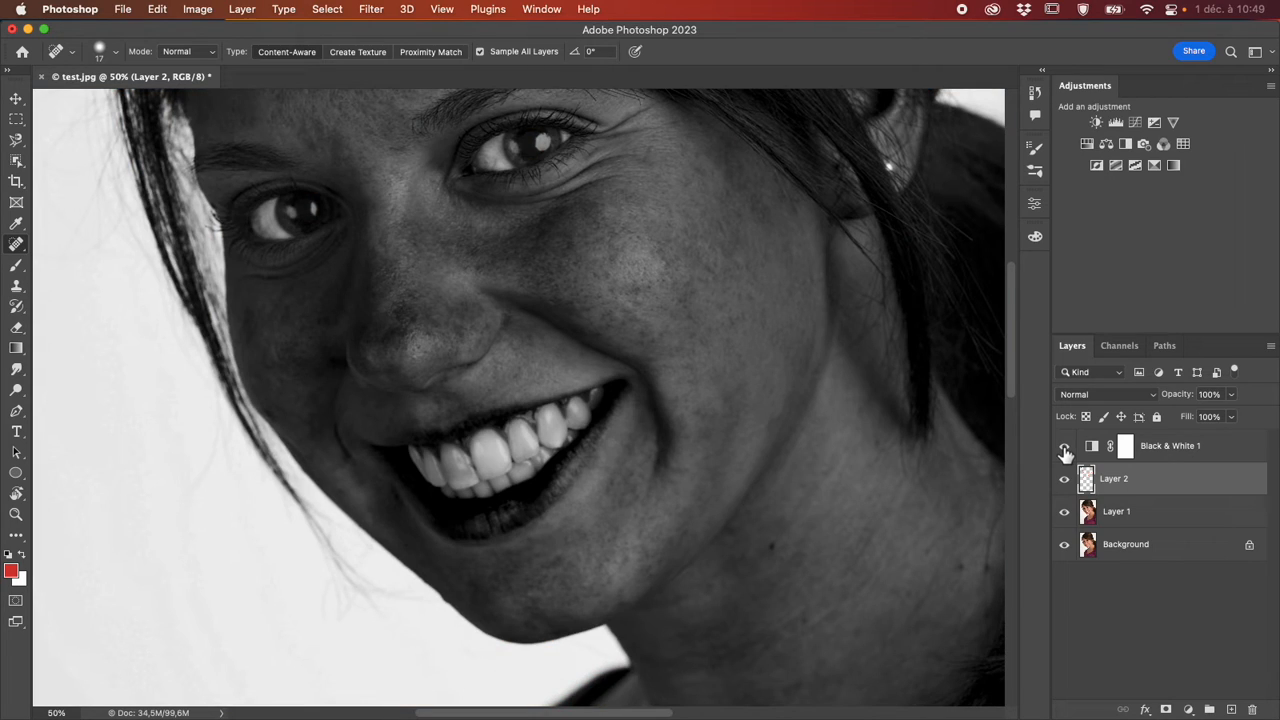
left_click(1065, 447)
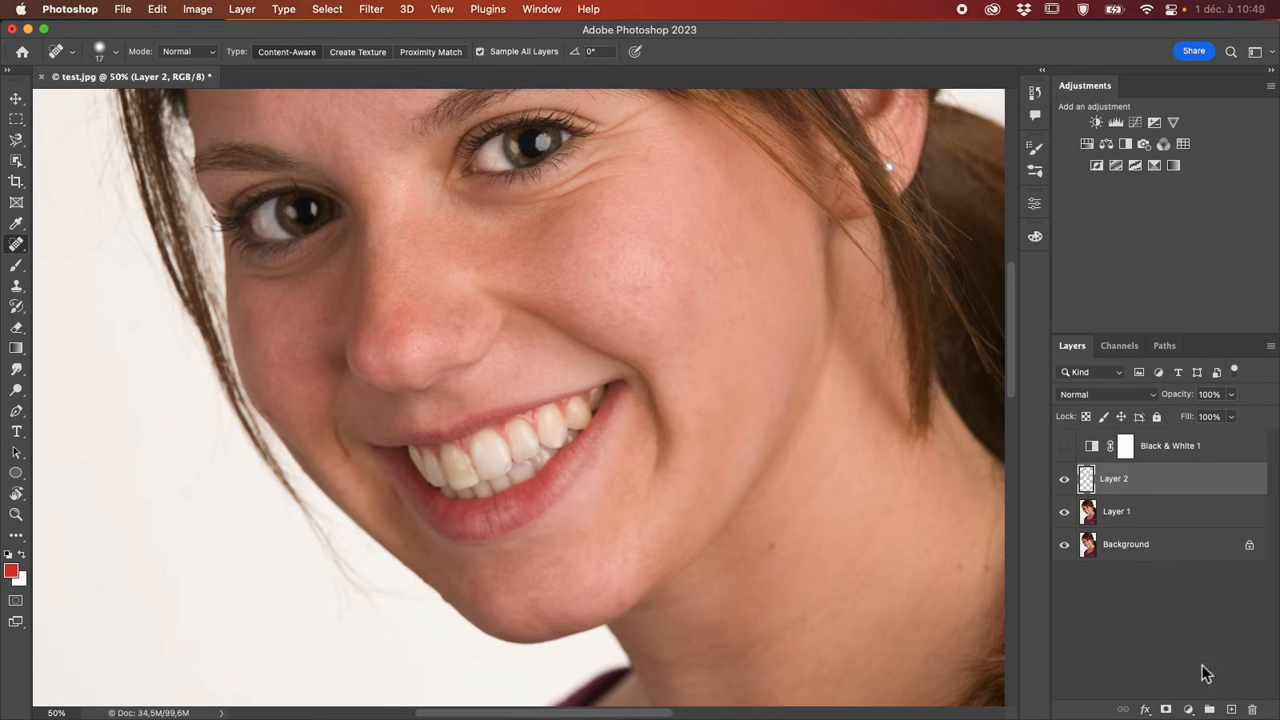
Add a new layer above Layer 2 and set its blend mode to Color.
left_click(1233, 710)
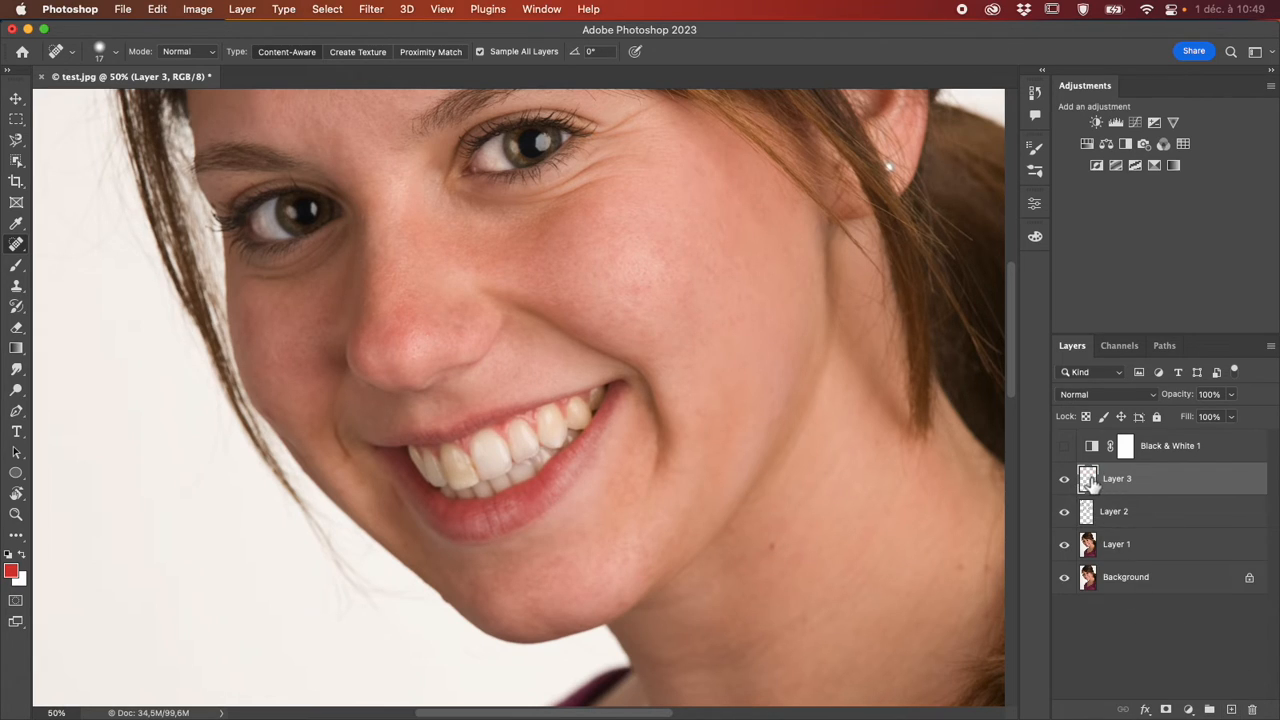
left_click(1137, 394)
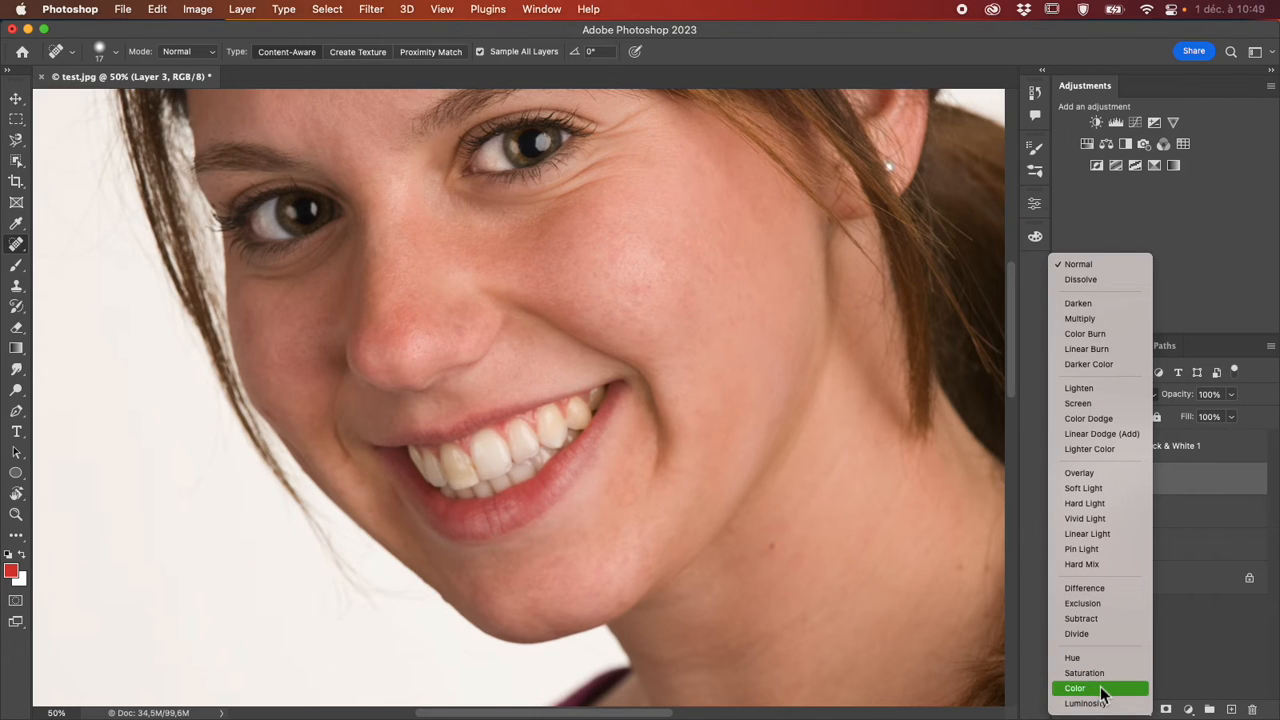
left_click(1101, 689)
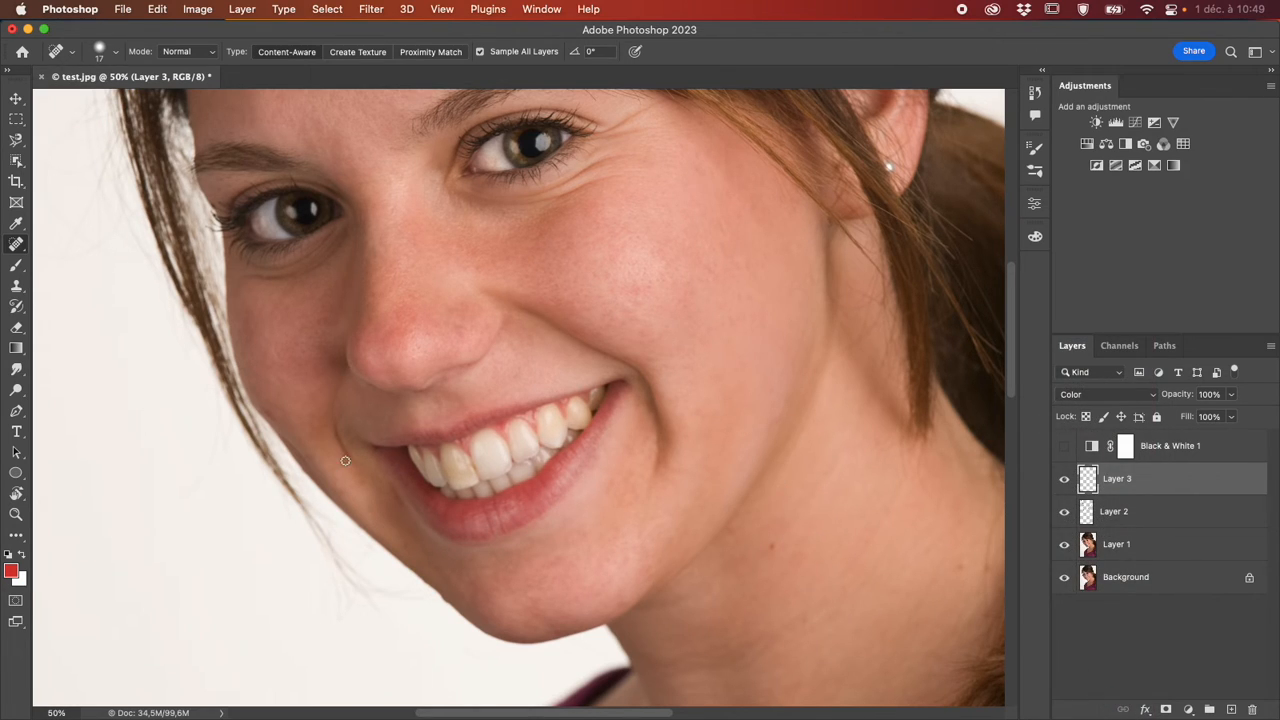
Change the foreground color from red to blue by shifting its hue.
left_click(12, 569)
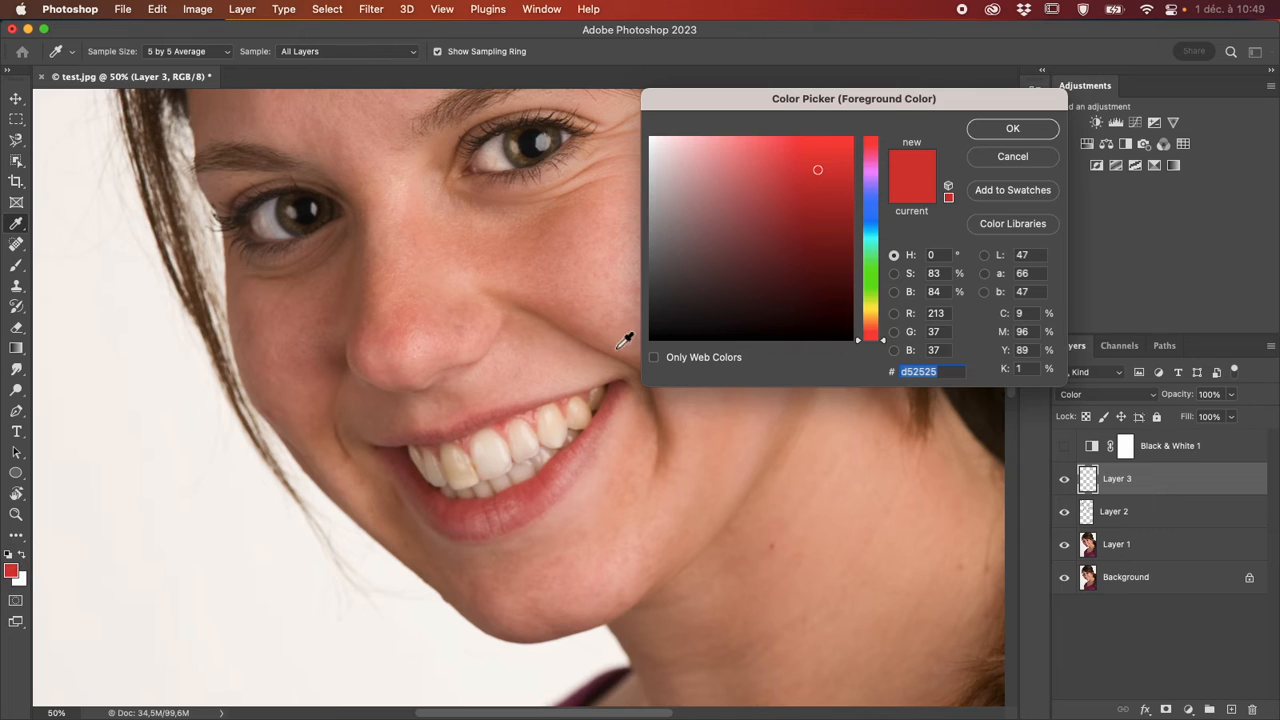
left_click(876, 212)
left_click(992, 127)
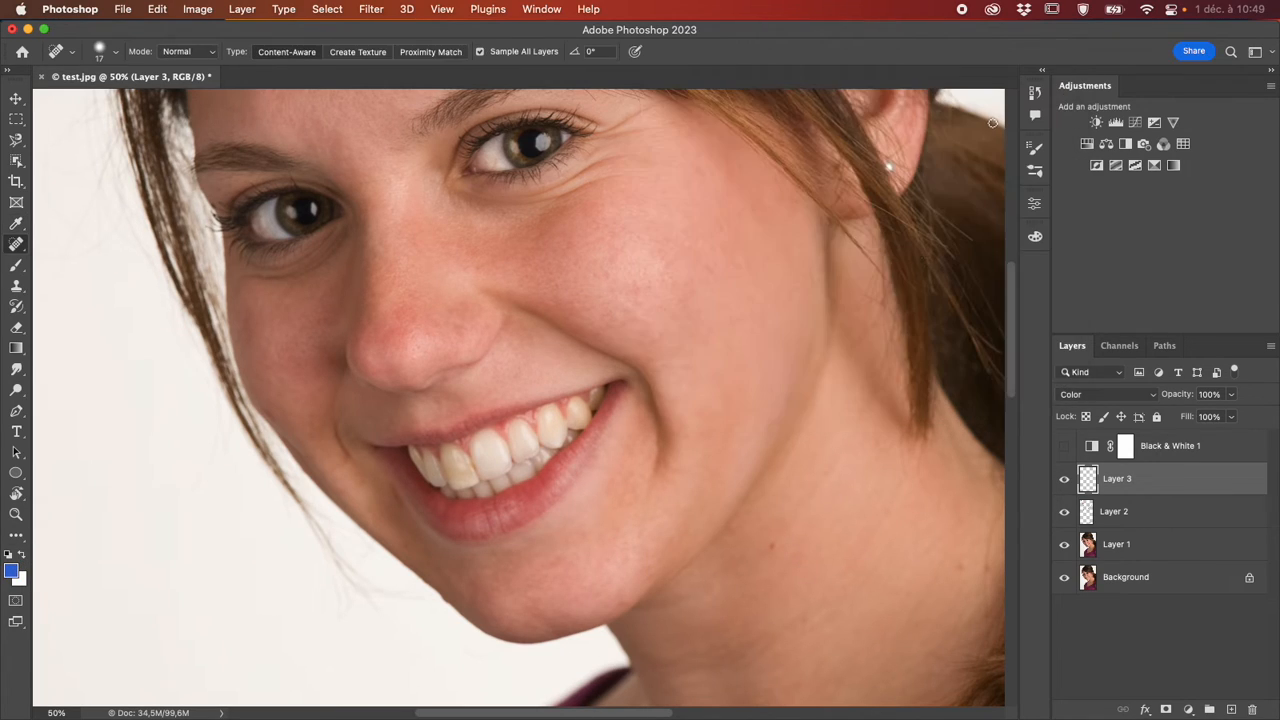
Enlarge the Spot Healing Brush to about 170 px and try to paint over the lower part of the blouse.
left_click_drag(773, 475, 808, 480)
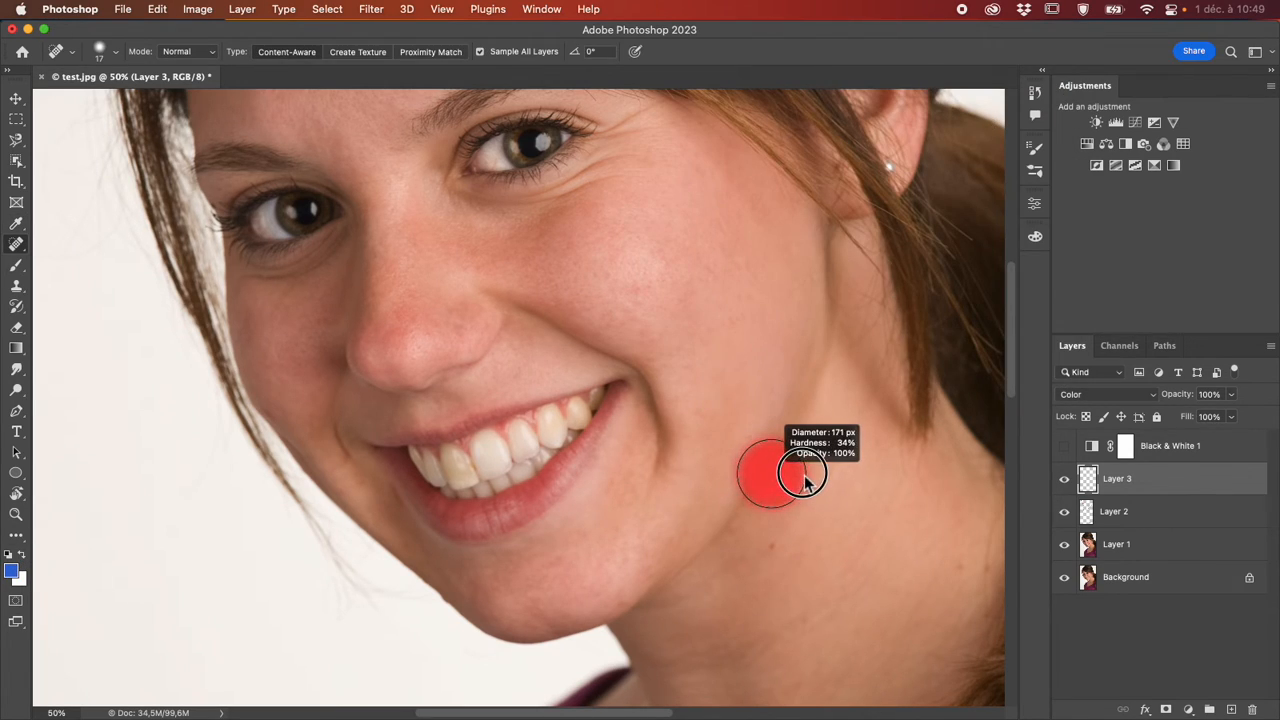
scroll(760, 495, "up", 2)
scroll(745, 460, "up", 1)
mouse_move(736, 380)
left_mouse_down()
mouse_move(712, 533)
mouse_move(736, 397)
mouse_move(707, 505)
mouse_move(670, 370)
mouse_move(646, 356)
mouse_move(736, 400)
mouse_move(761, 449)
mouse_move(726, 477)
left_mouse_up()
scroll(726, 486, "down", 10)
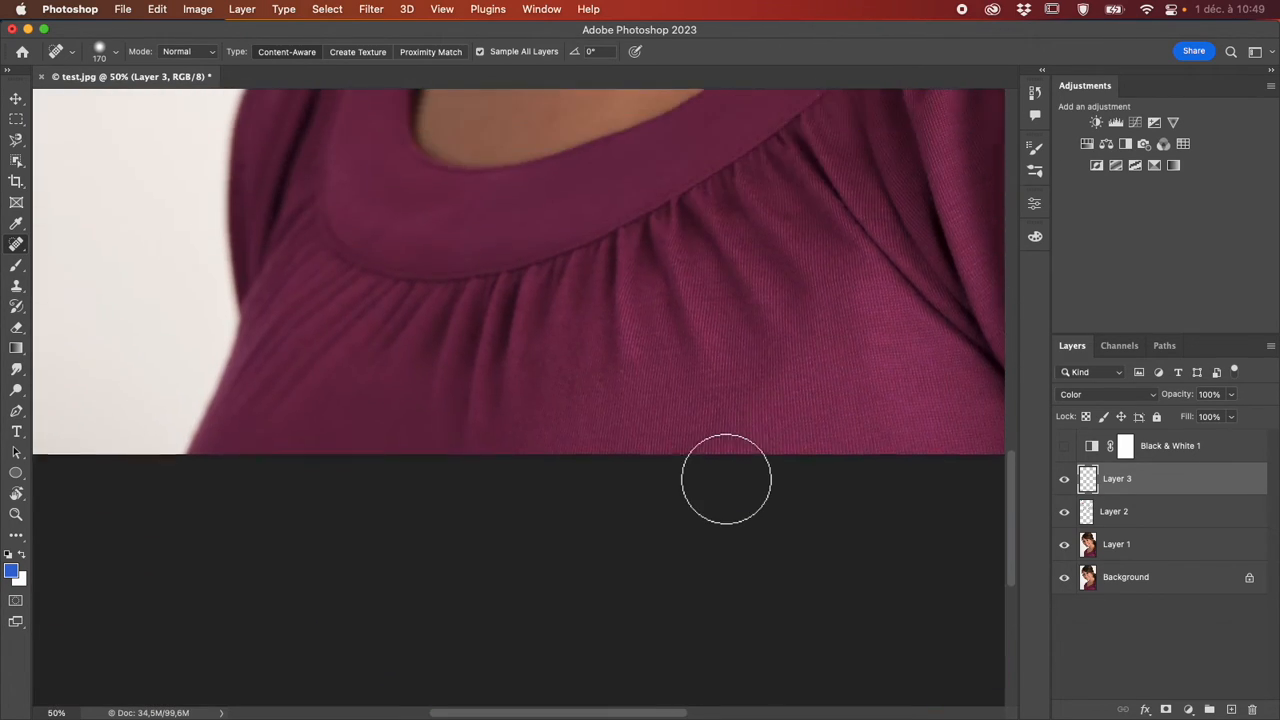
scroll(557, 514, "up", 1)
mouse_move(691, 443)
left_mouse_down()
mouse_move(762, 495)
mouse_move(782, 461)
mouse_move(758, 445)
mouse_move(792, 367)
mouse_move(693, 457)
mouse_move(751, 502)
mouse_move(878, 485)
mouse_move(925, 427)
mouse_move(760, 390)
mouse_move(875, 225)
mouse_move(809, 423)
mouse_move(748, 513)
left_mouse_up()
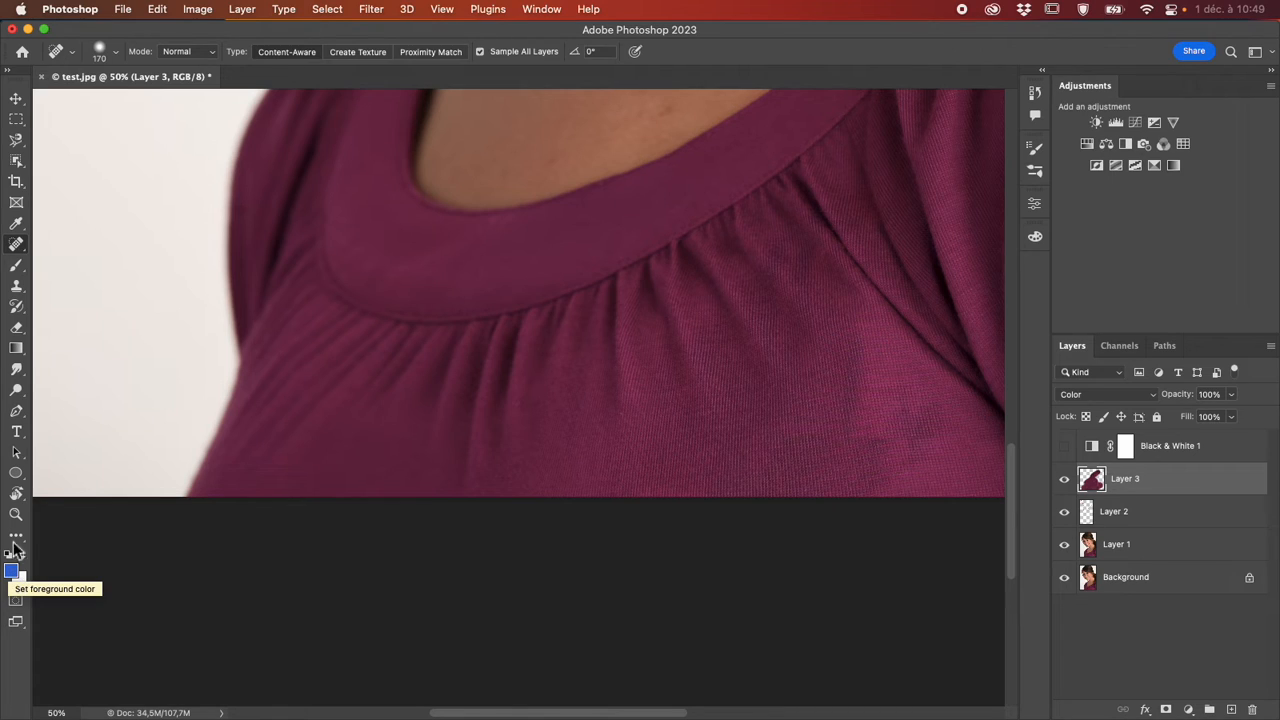
Switch to the Brush tool and undo the stroke on the blouse, the Color blend mode and the new layer.
left_click(16, 266)
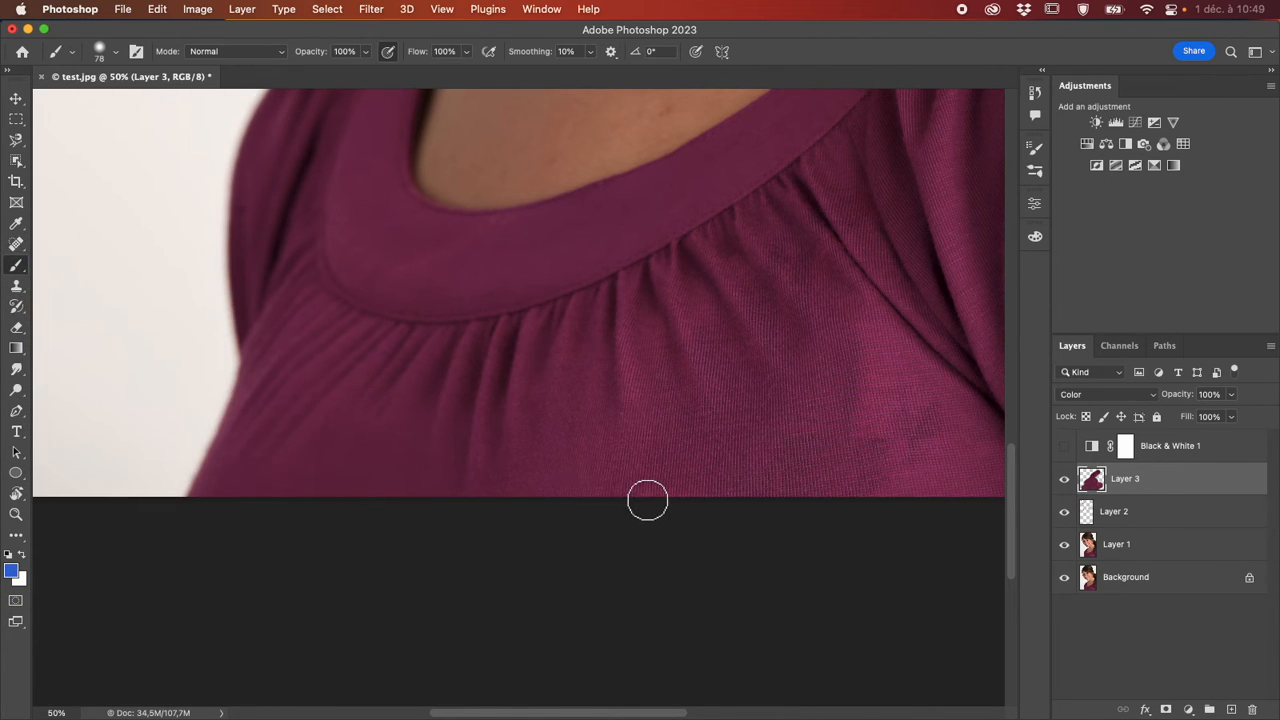
key("super+z")
key("super+z")
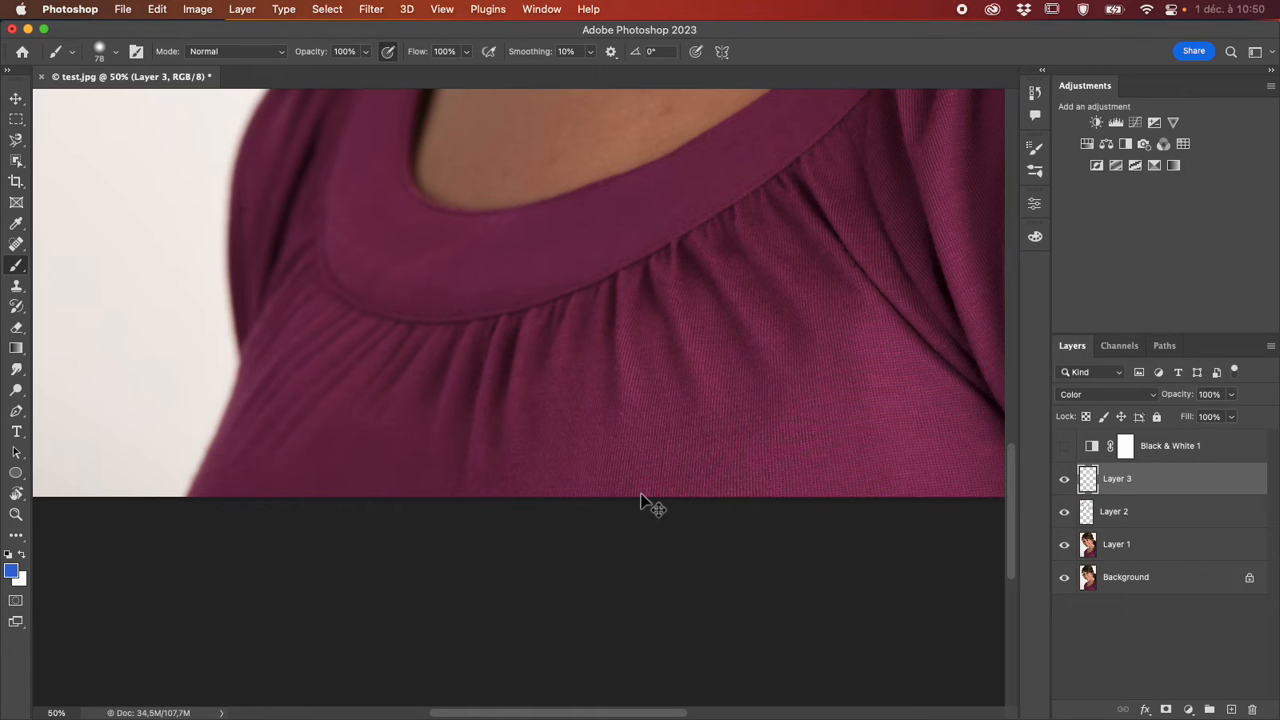
key("super+z")
scroll(641, 497, "up", 10)
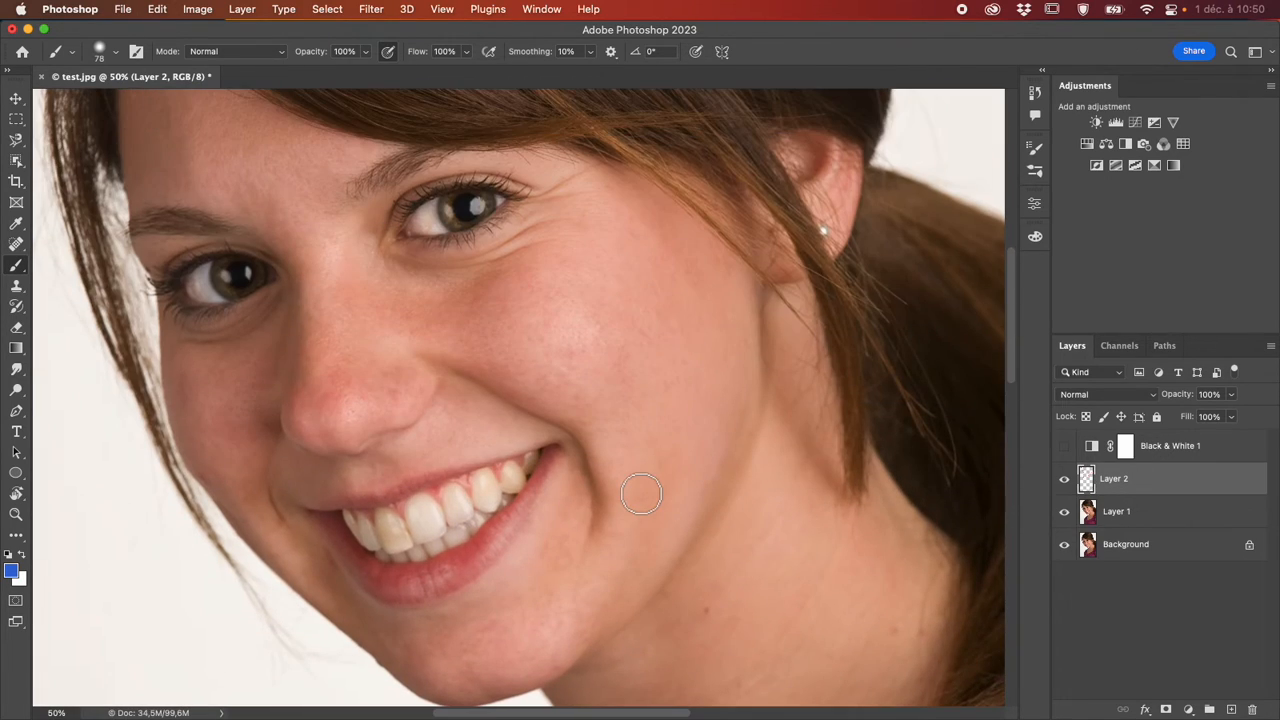
key("super+z")
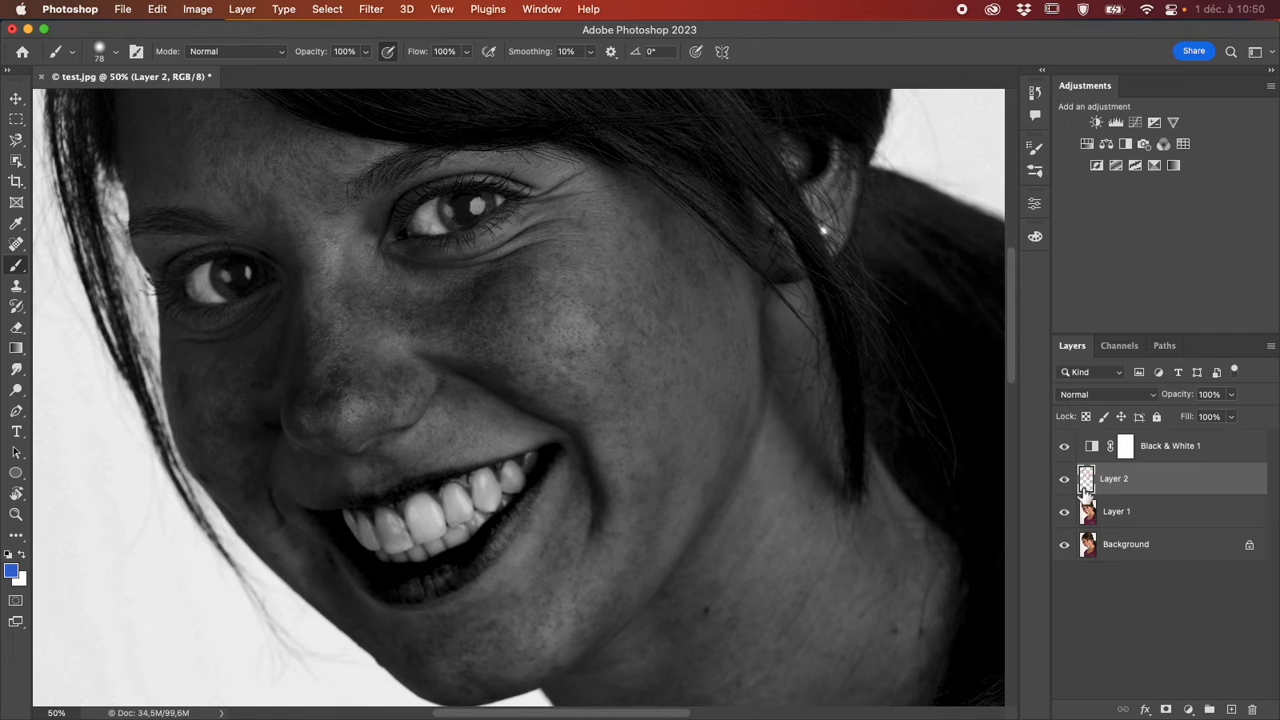
Hide the Black & White 1 layer and rename Layer 2 as "nettoiyage de peau".
left_click(1064, 446)
left_click(1232, 686)
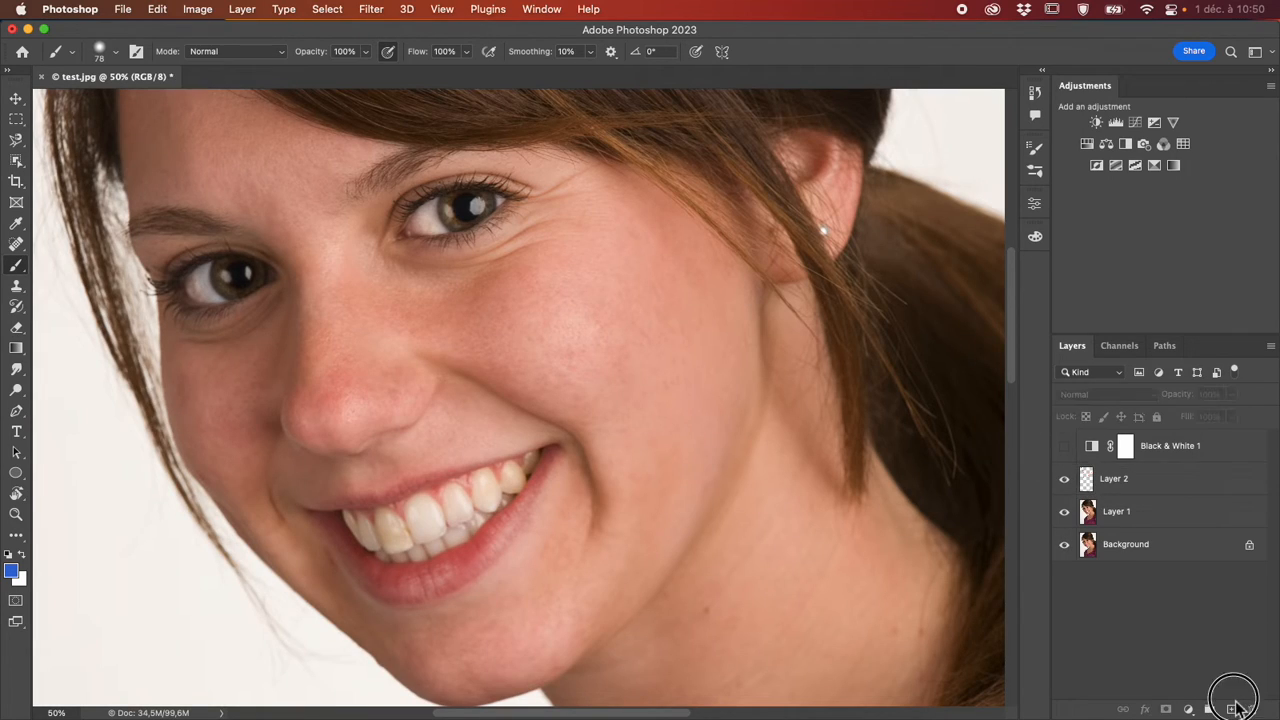
left_click(1182, 484)
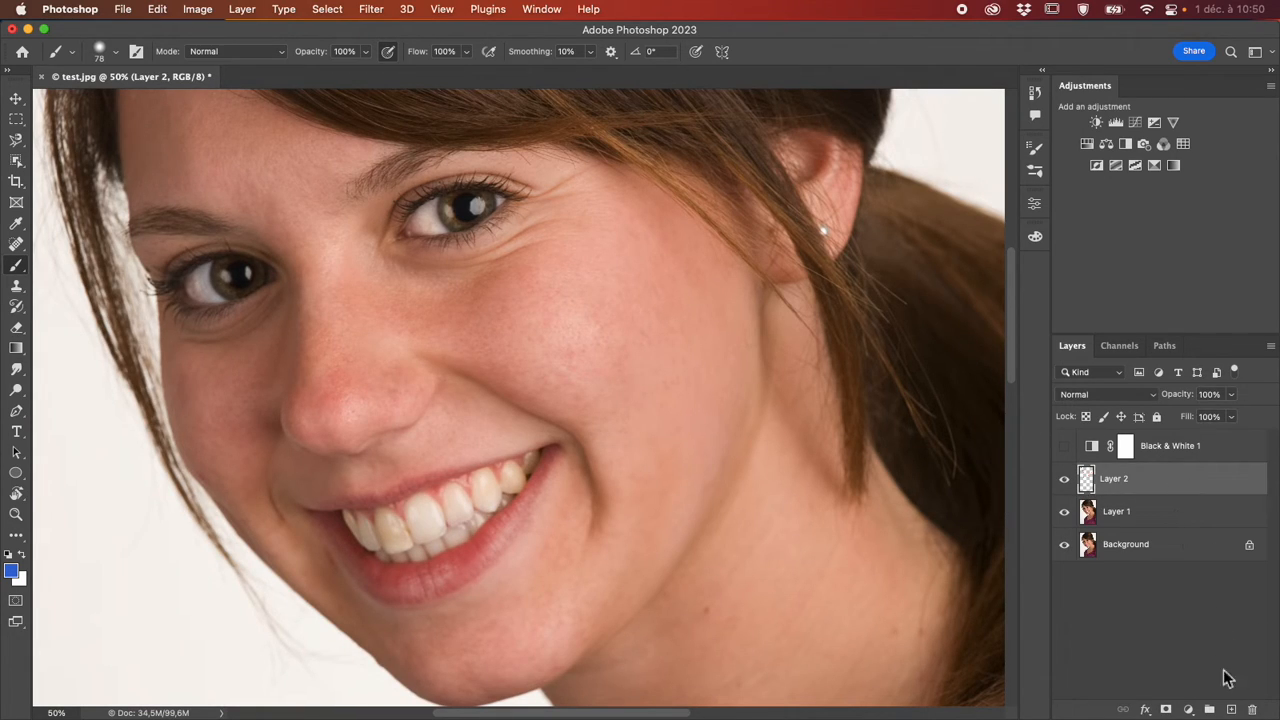
double_click(1116, 480)
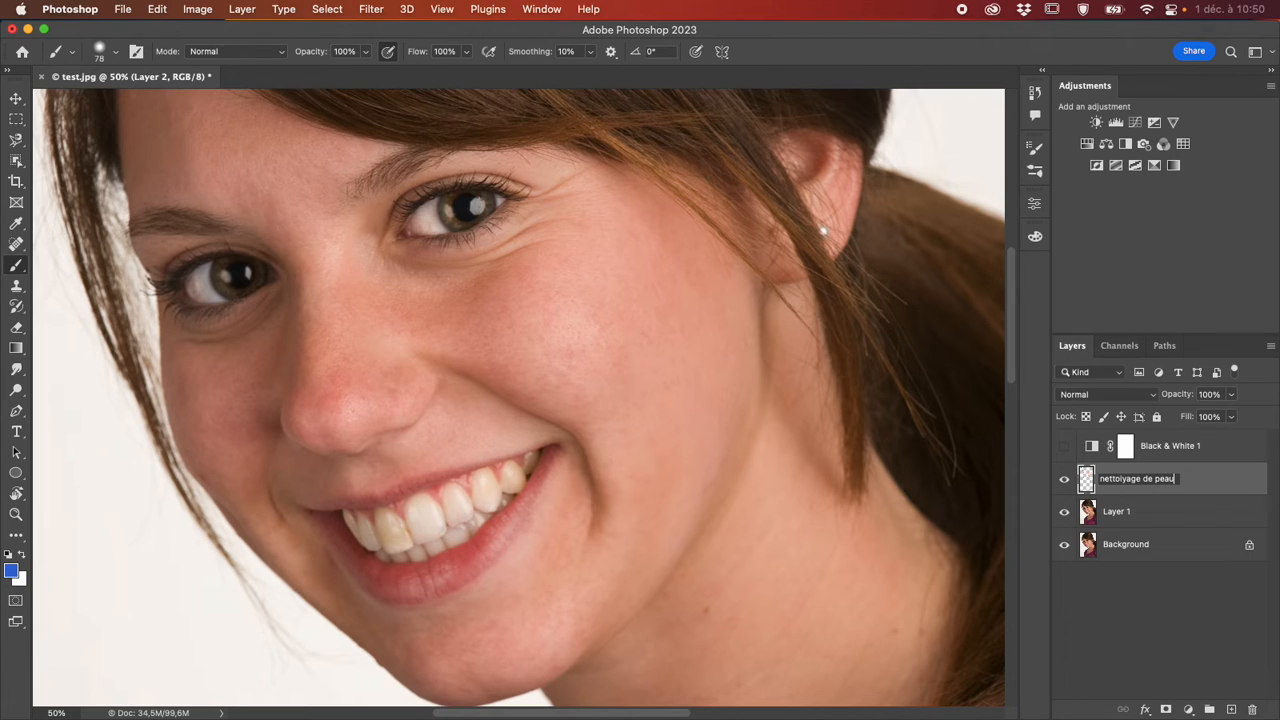
key("Return")
Create a new layer above "nettoiyage de peau" and name it "couleur de peau".
left_click(1232, 708)
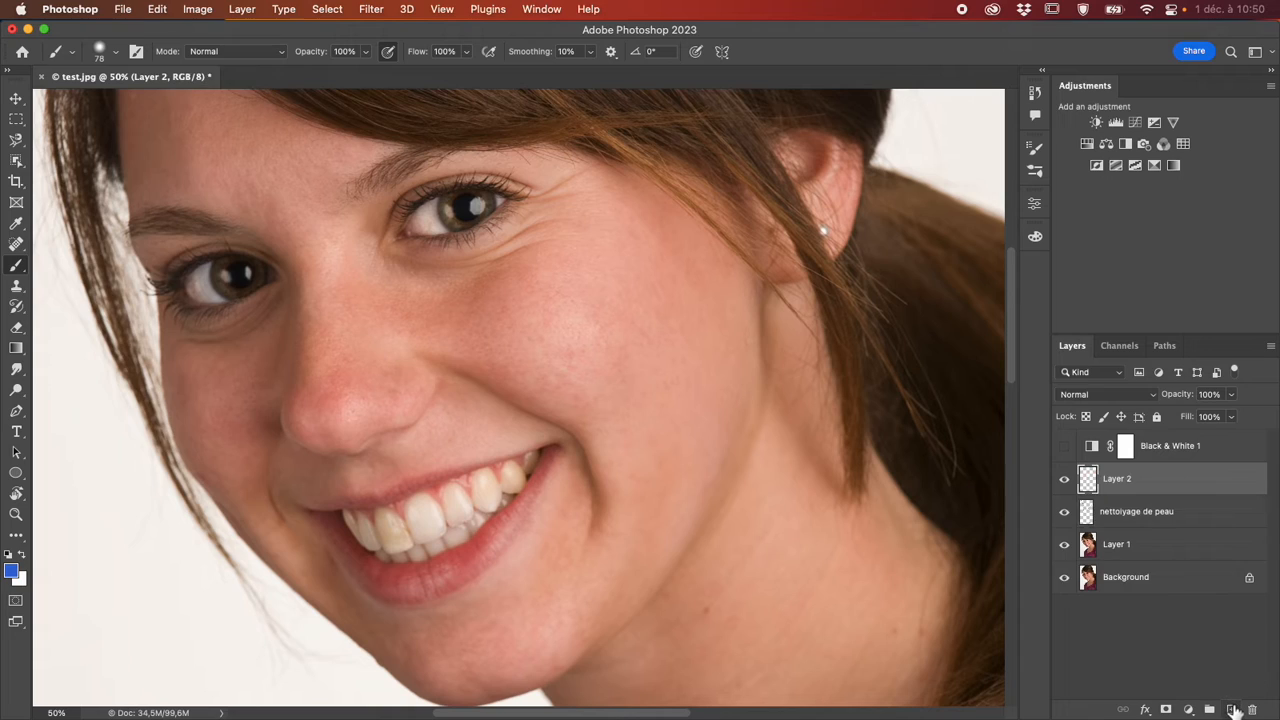
key("r")
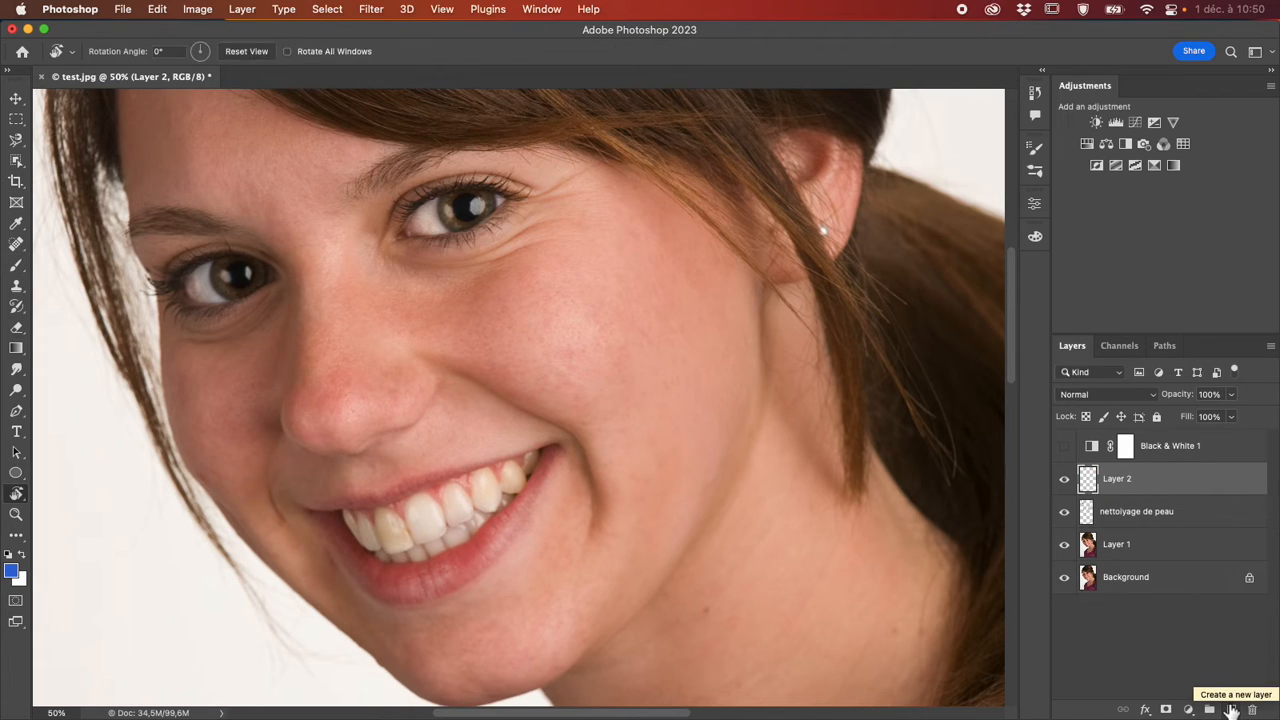
double_click(1118, 479)
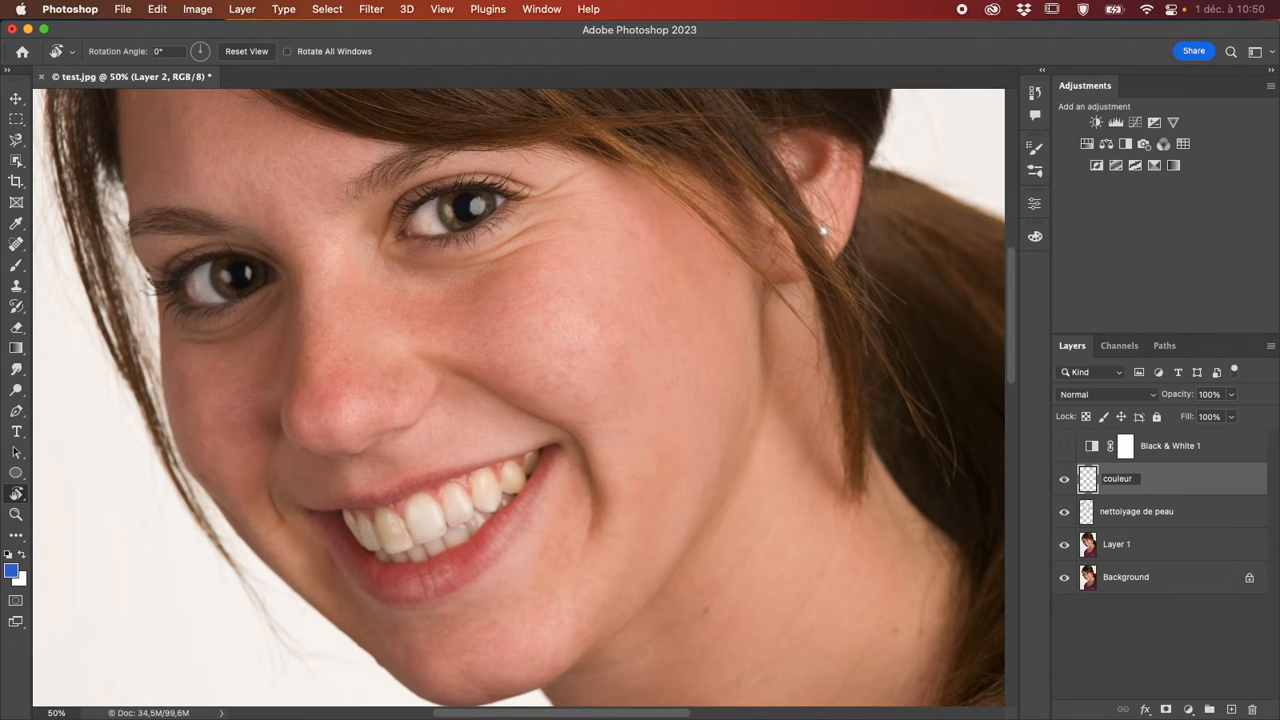
type("couleur de peau")
key("Return")
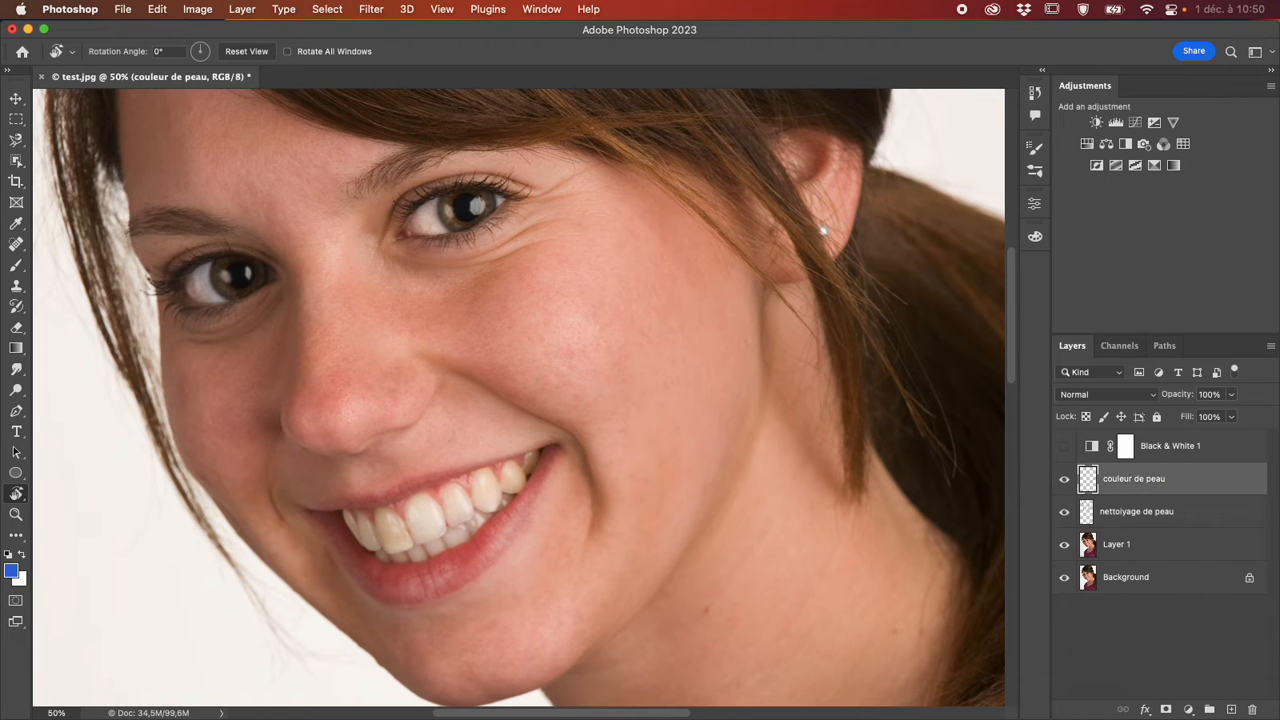
Activate the Brush tool and set the "couleur de peau" layer's blend mode to Color.
scroll(790, 562, "down", 10)
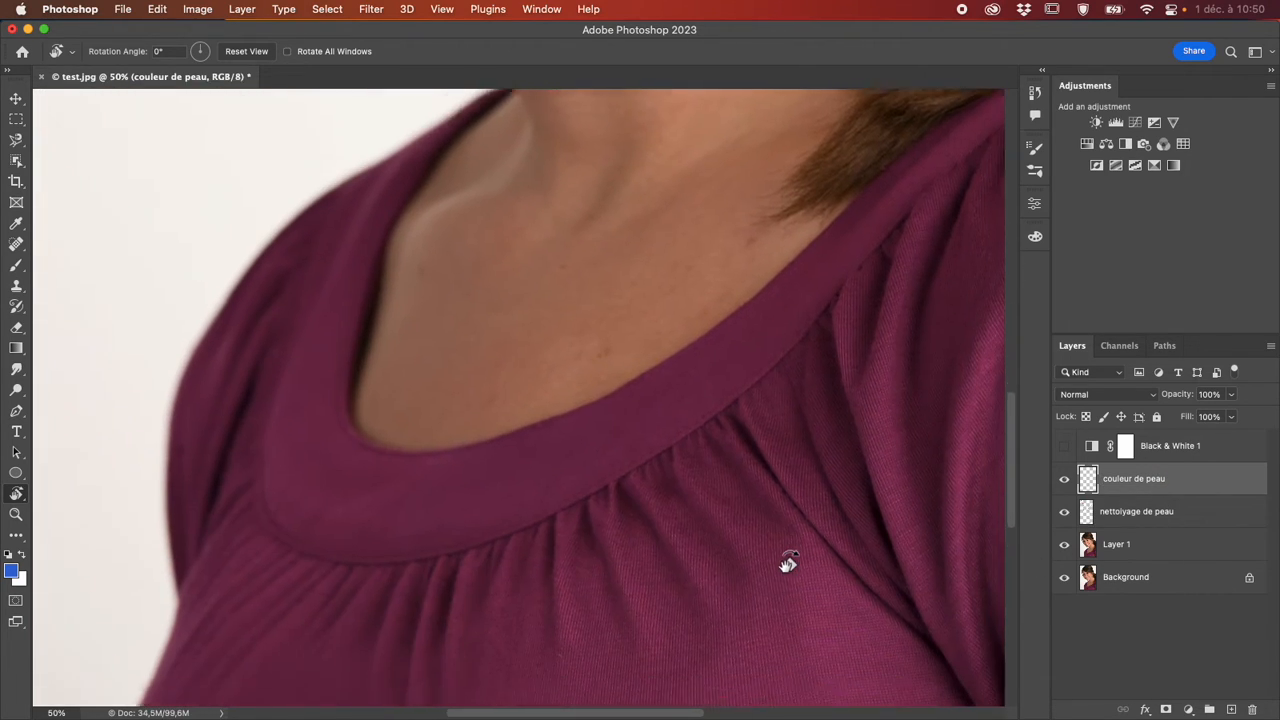
left_click(20, 267)
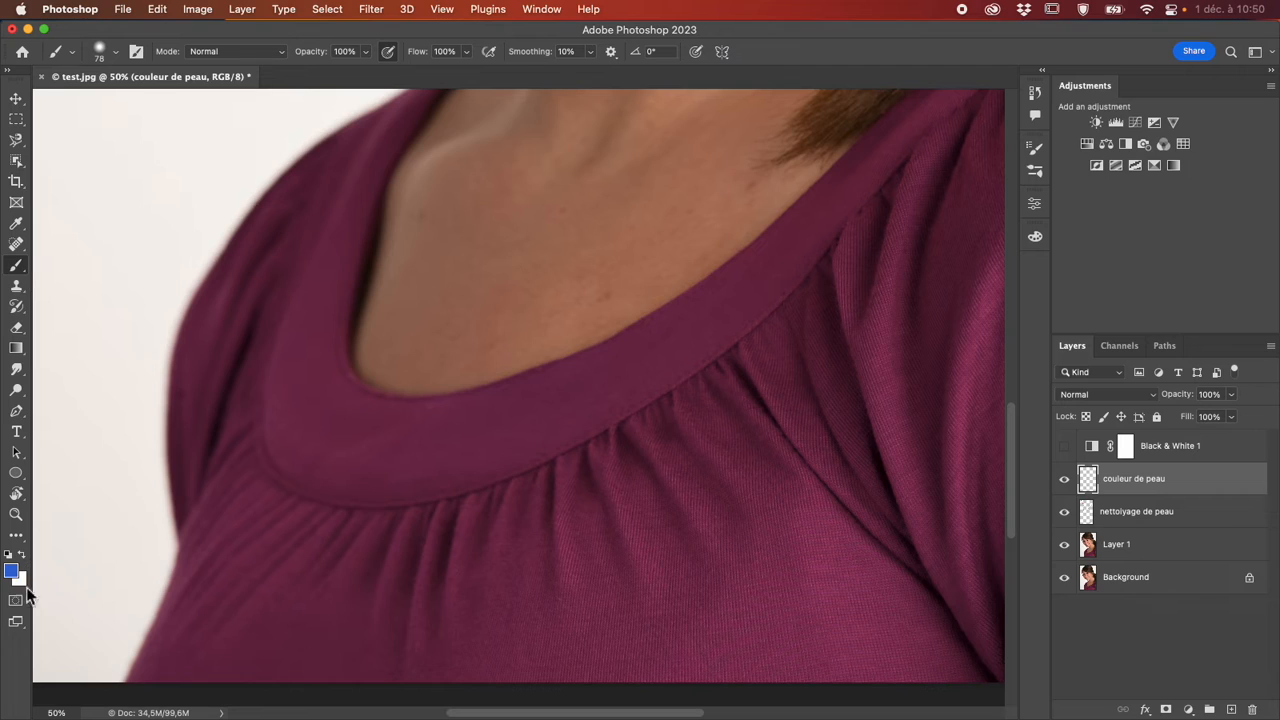
left_click(1129, 397)
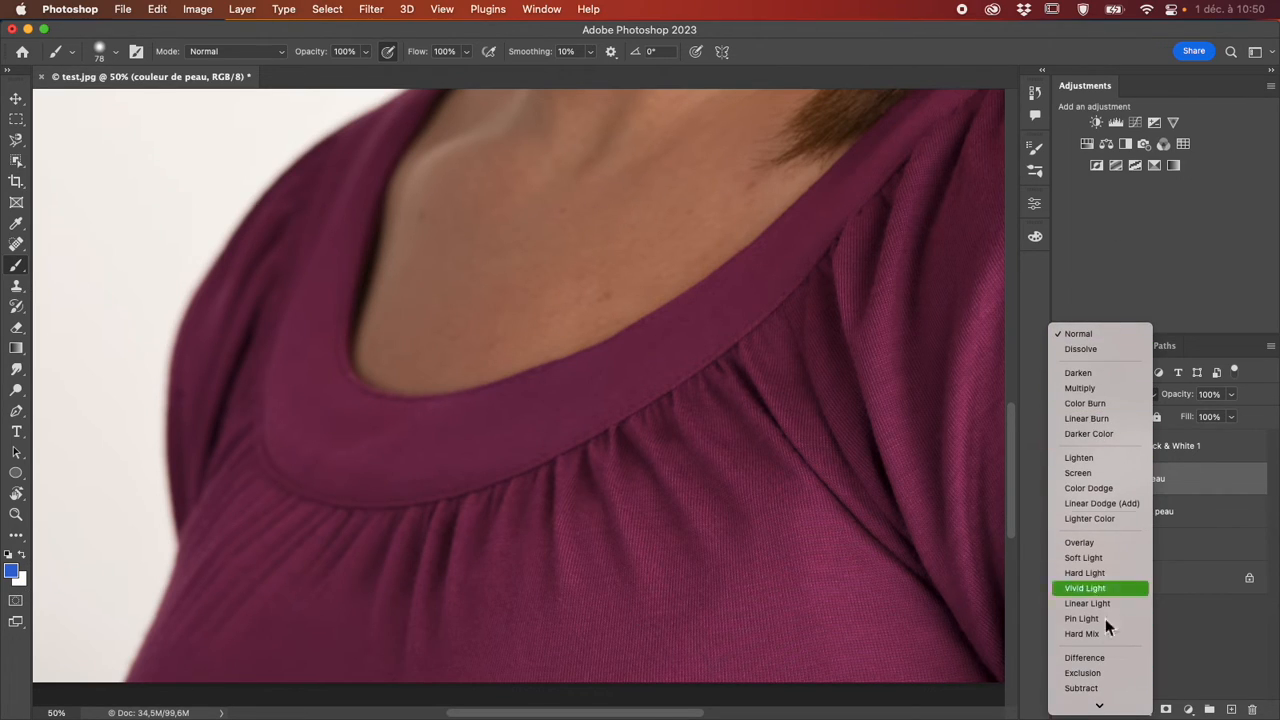
scroll(1105, 618, "down", 3)
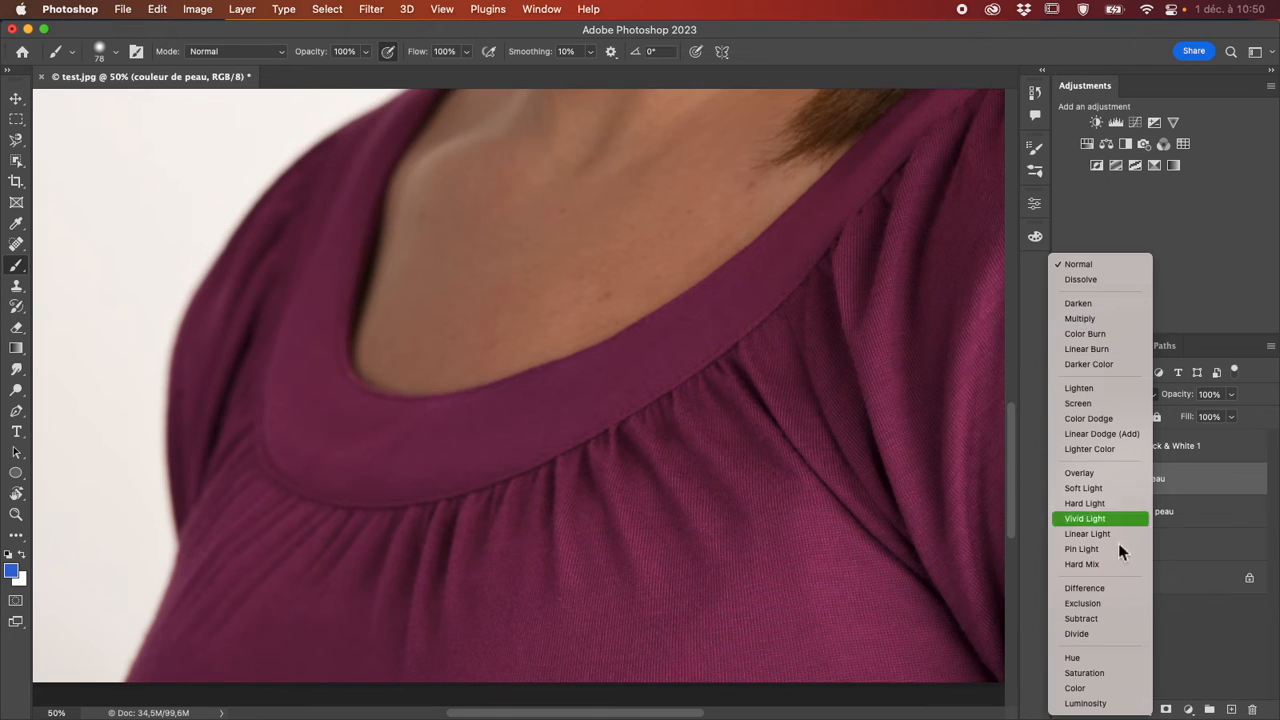
left_click(1105, 689)
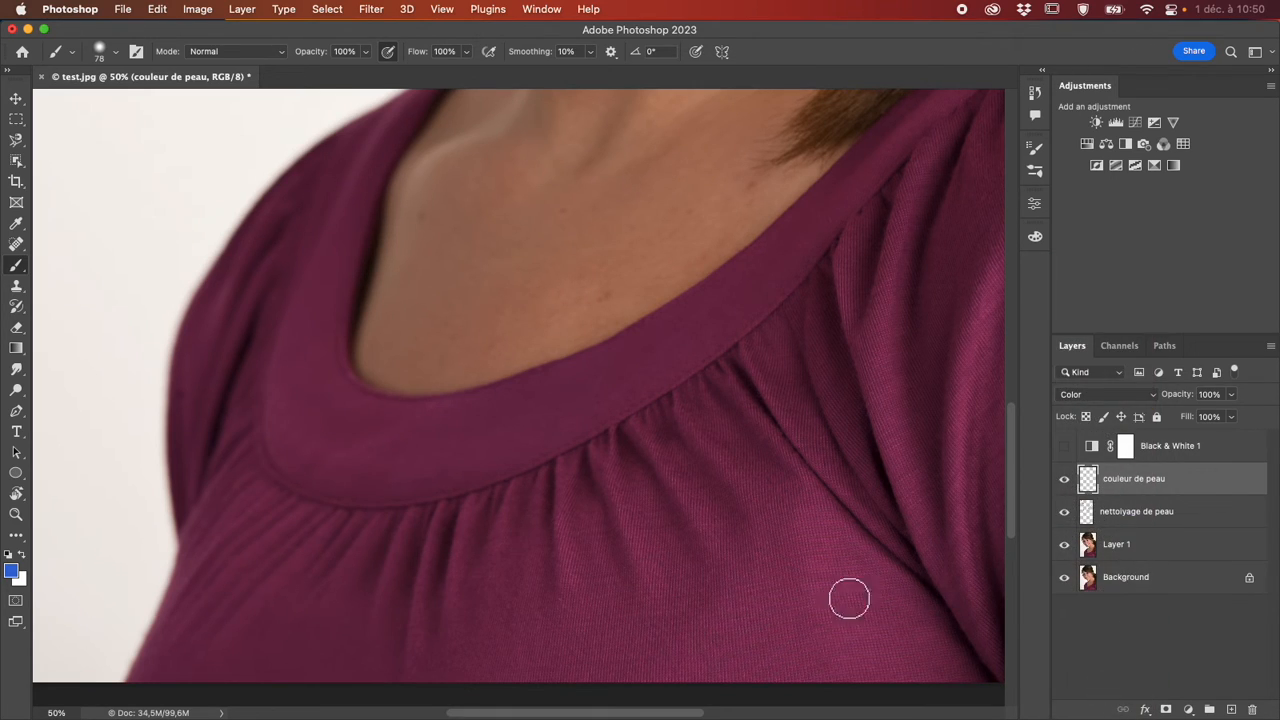
Enlarge the brush to about 532 px and paint blue over the lower part of the blouse.
mouse_move(751, 632)
left_mouse_down()
mouse_move(750, 662)
mouse_move(846, 677)
mouse_move(686, 674)
mouse_move(750, 622)
mouse_move(800, 523)
mouse_move(811, 580)
mouse_move(771, 663)
left_mouse_up()
right_click(770, 659)
left_click_drag(731, 608, 846, 625)
mouse_move(941, 584)
left_mouse_down()
mouse_move(761, 614)
mouse_move(818, 635)
mouse_move(990, 628)
mouse_move(506, 590)
mouse_move(660, 552)
mouse_move(363, 697)
mouse_move(282, 684)
mouse_move(615, 622)
mouse_move(552, 638)
mouse_move(866, 466)
mouse_move(925, 646)
mouse_move(940, 542)
mouse_move(910, 557)
mouse_move(914, 614)
left_mouse_up()
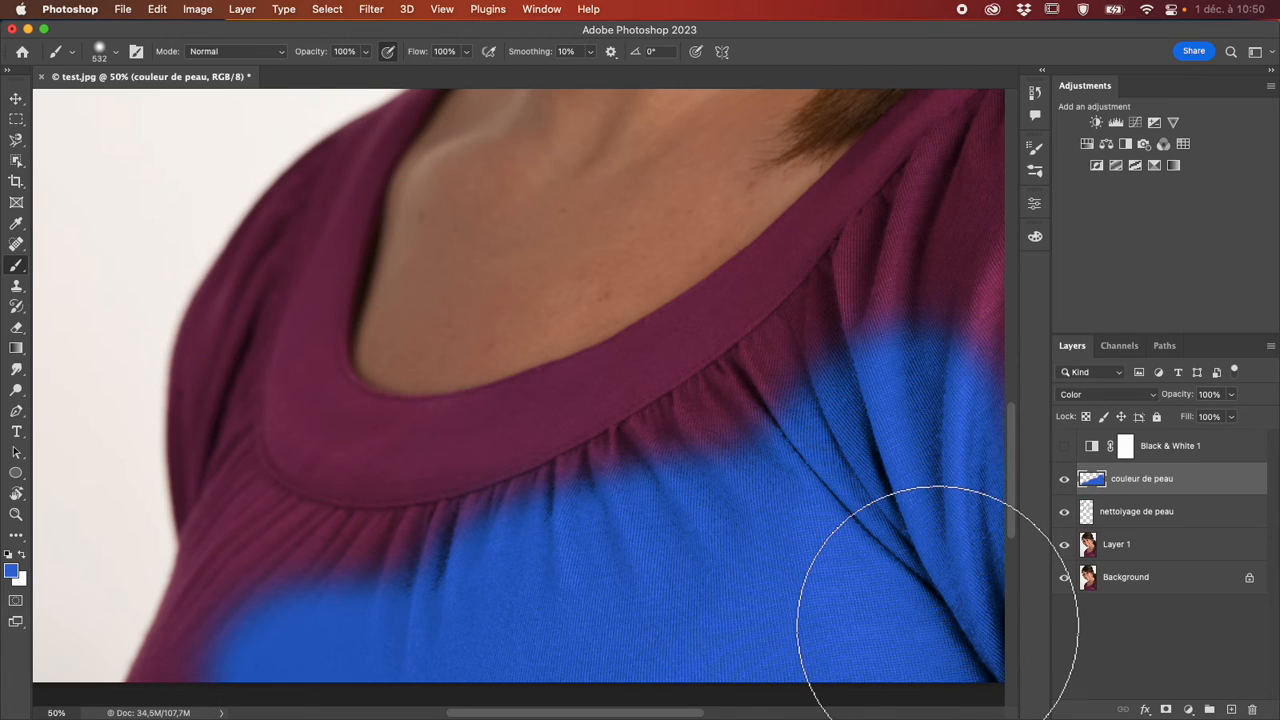
scroll(914, 629, "right", 5)
mouse_move(818, 612)
left_mouse_down()
mouse_move(874, 404)
mouse_move(673, 563)
mouse_move(432, 715)
left_mouse_up()
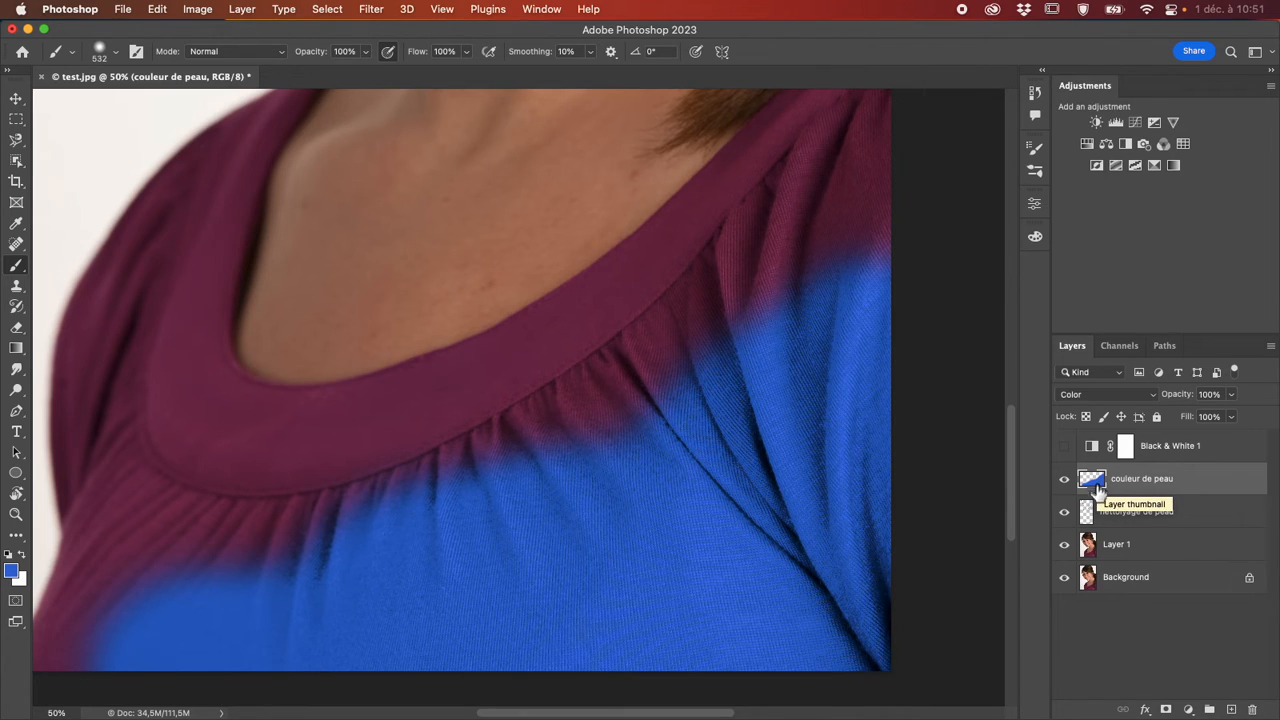
Check the foreground color's values and change the "couleur de peau" layer's blend mode to Hue.
left_click(14, 574)
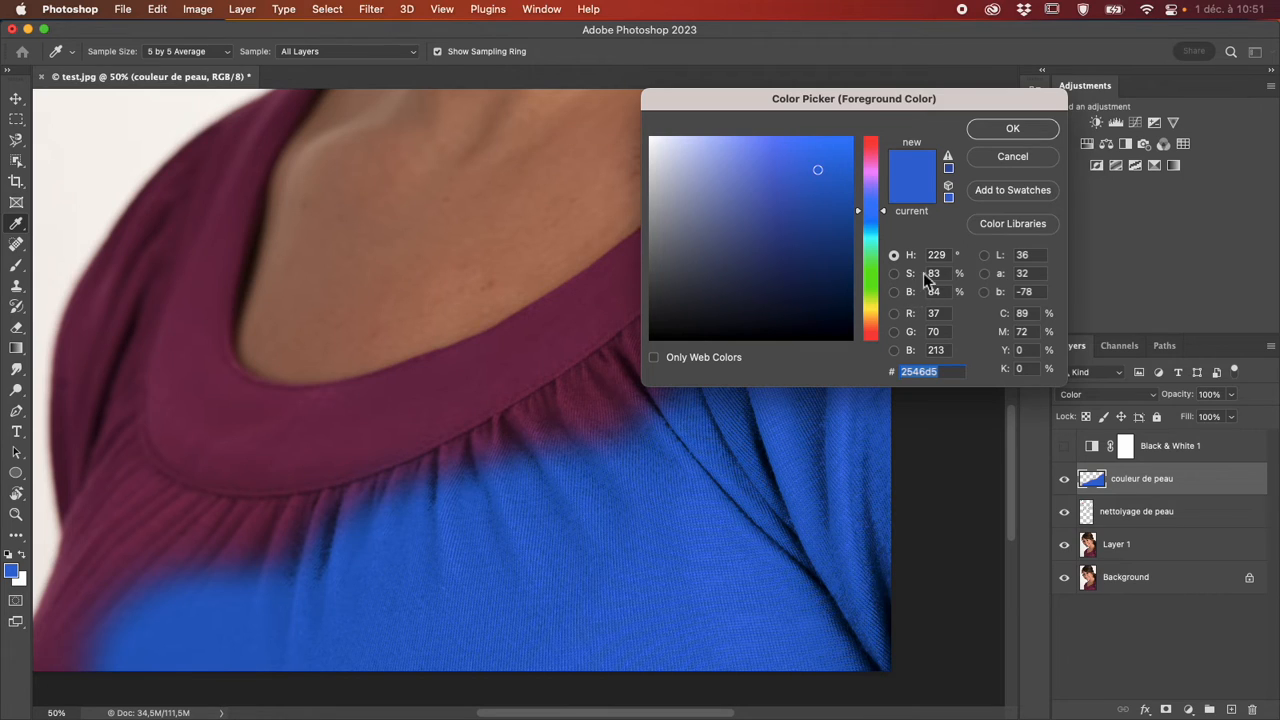
left_click(1015, 165)
key("b")
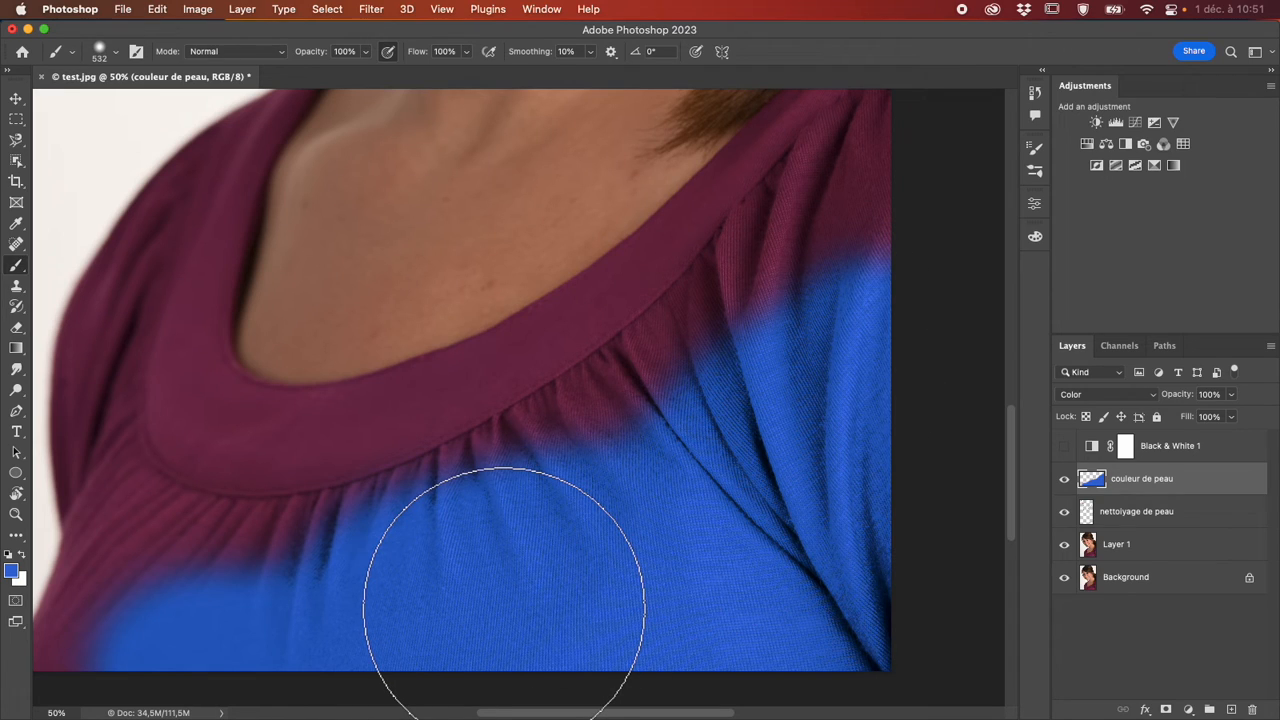
left_click(1110, 394)
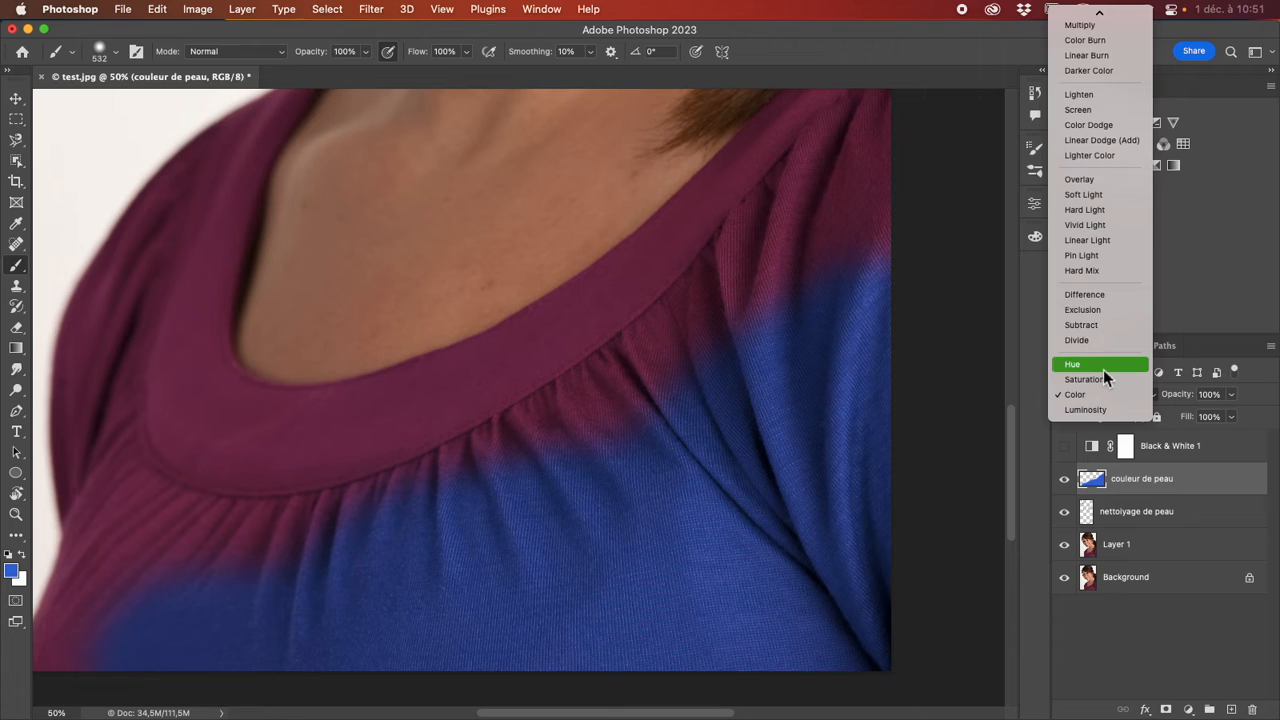
left_click(1101, 366)
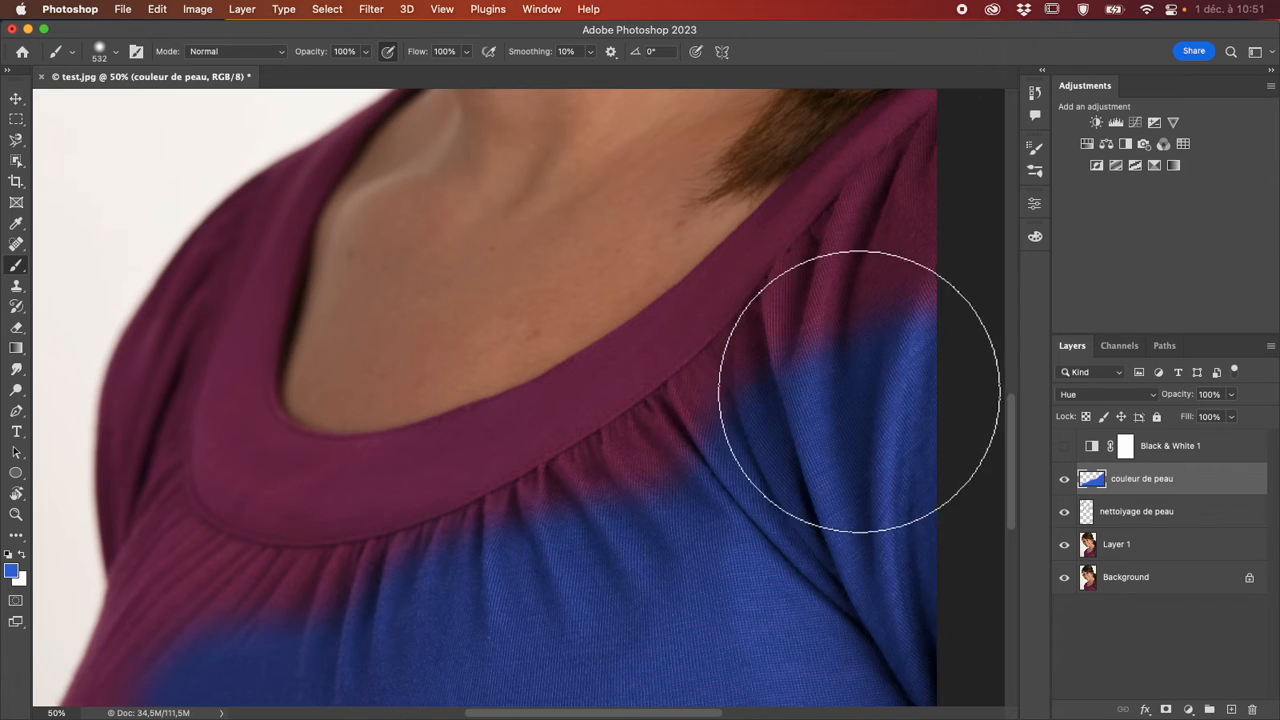
Extend the blue paint over the sleeve, the front gathers and the lower edge of the blouse.
mouse_move(858, 391)
left_mouse_down()
mouse_move(892, 365)
mouse_move(937, 234)
left_mouse_up()
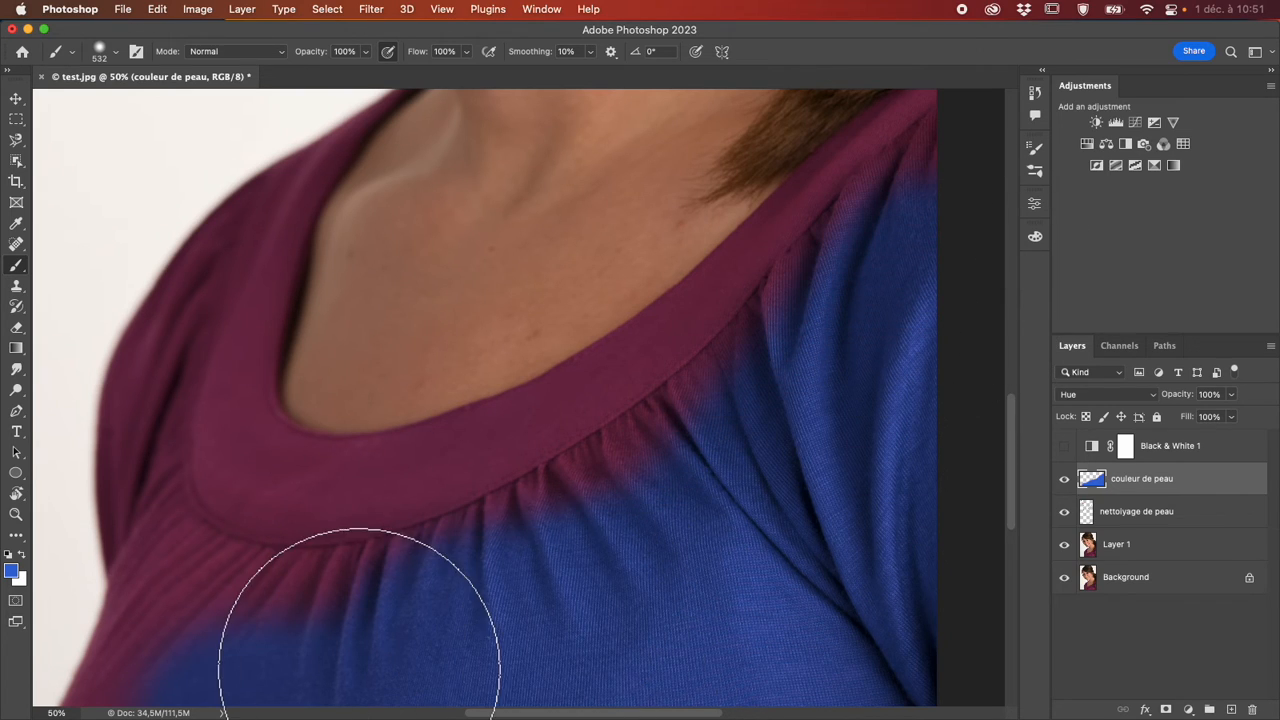
mouse_move(359, 667)
left_mouse_down()
mouse_move(231, 691)
mouse_move(229, 704)
left_mouse_up()
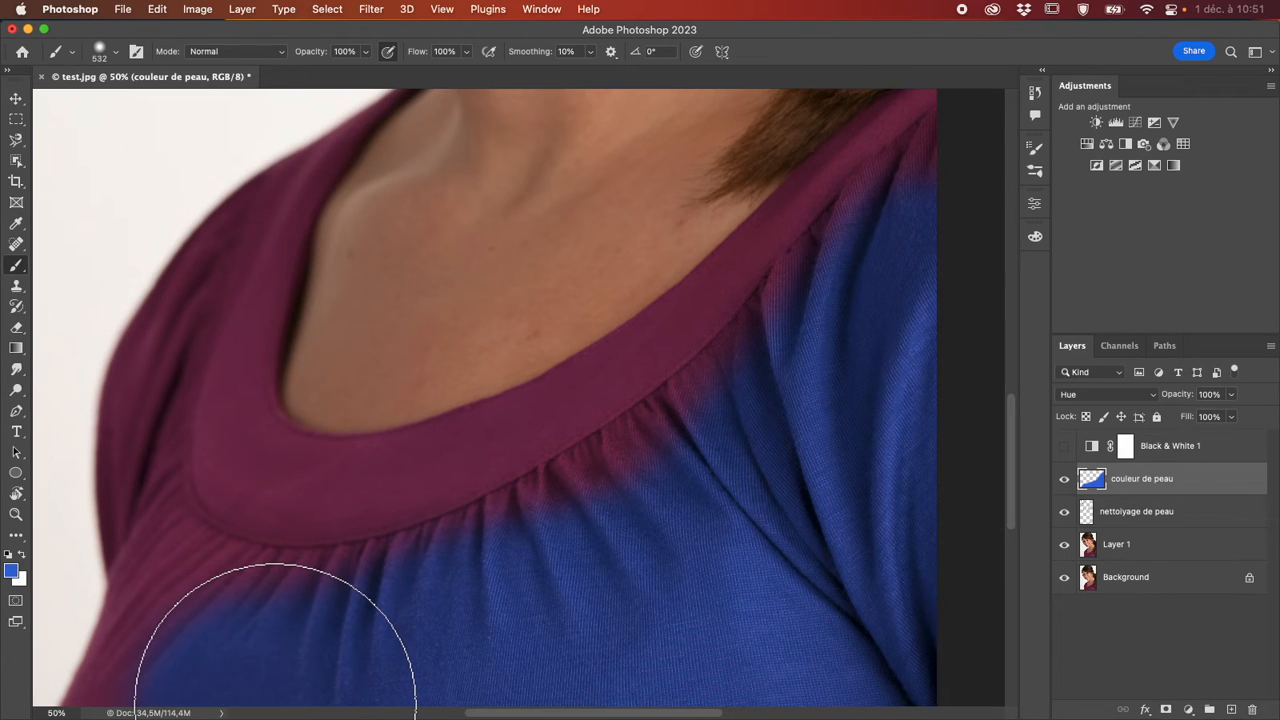
scroll(267, 704, "left", 5)
scroll(267, 704, "down", 2)
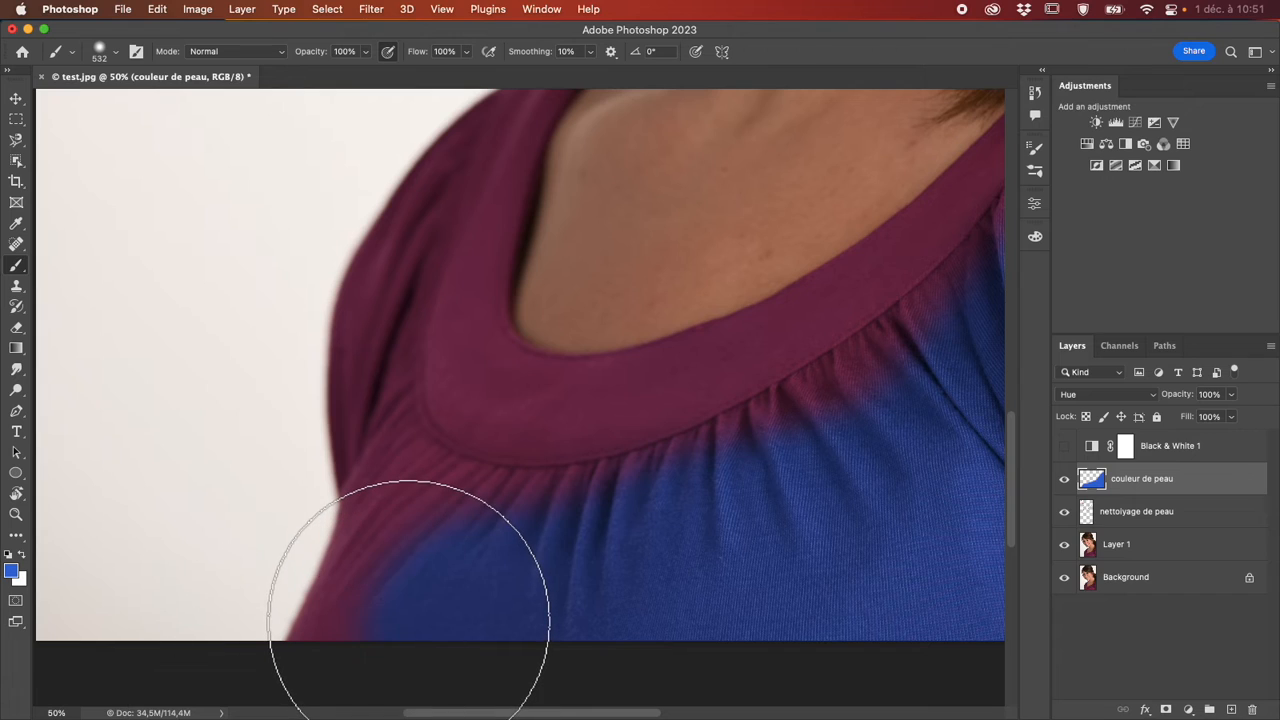
mouse_move(408, 620)
left_mouse_down()
mouse_move(458, 616)
mouse_move(253, 589)
mouse_move(316, 588)
mouse_move(147, 587)
mouse_move(352, 588)
mouse_move(165, 580)
mouse_move(358, 578)
mouse_move(323, 538)
mouse_move(405, 531)
mouse_move(365, 510)
mouse_move(402, 489)
mouse_move(380, 491)
mouse_move(407, 545)
mouse_move(591, 557)
mouse_move(520, 515)
left_mouse_up()
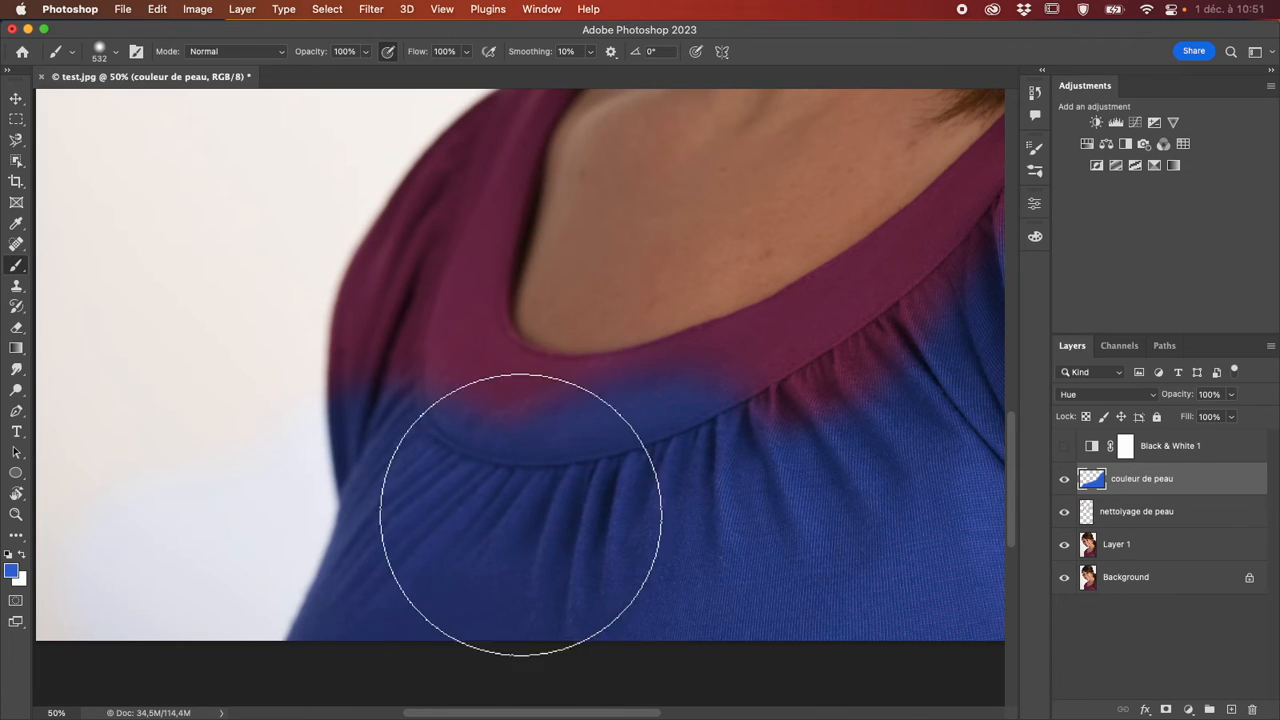
Try painting blue over the blouse's collar and the bare chest, and undo that stroke.
scroll(275, 570, "up", 3)
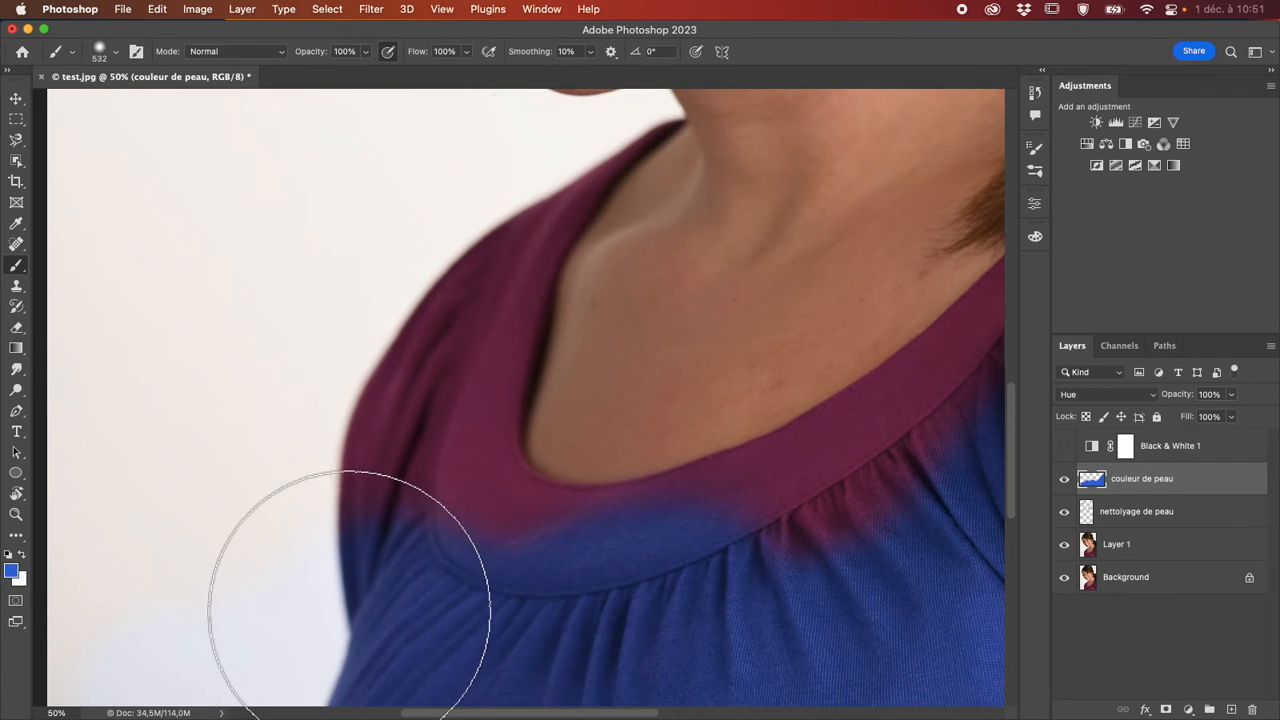
mouse_move(349, 610)
left_mouse_down()
mouse_move(352, 471)
mouse_move(390, 427)
mouse_move(392, 384)
mouse_move(391, 445)
mouse_move(409, 481)
mouse_move(461, 523)
mouse_move(757, 357)
left_mouse_up()
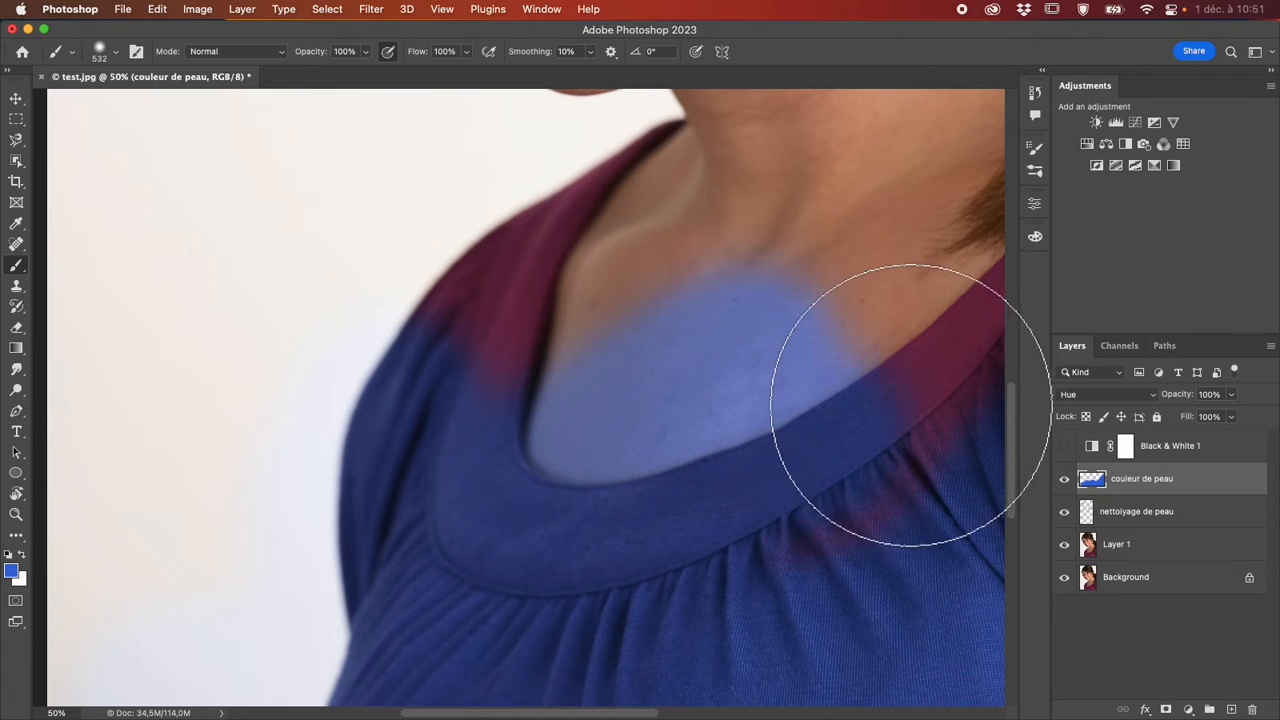
key("super+z")
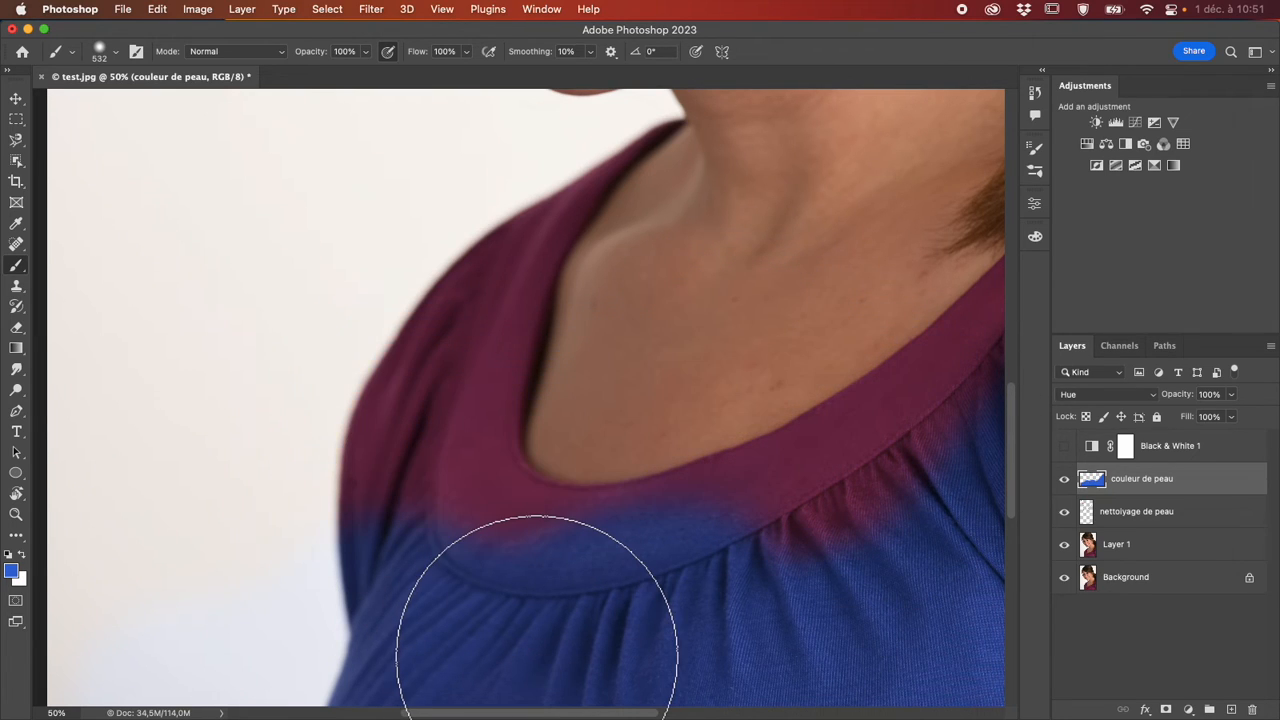
Try a blue brush stroke across the woman's cheek on the "couleur de peau" layer and undo it.
scroll(757, 614, "right", 10)
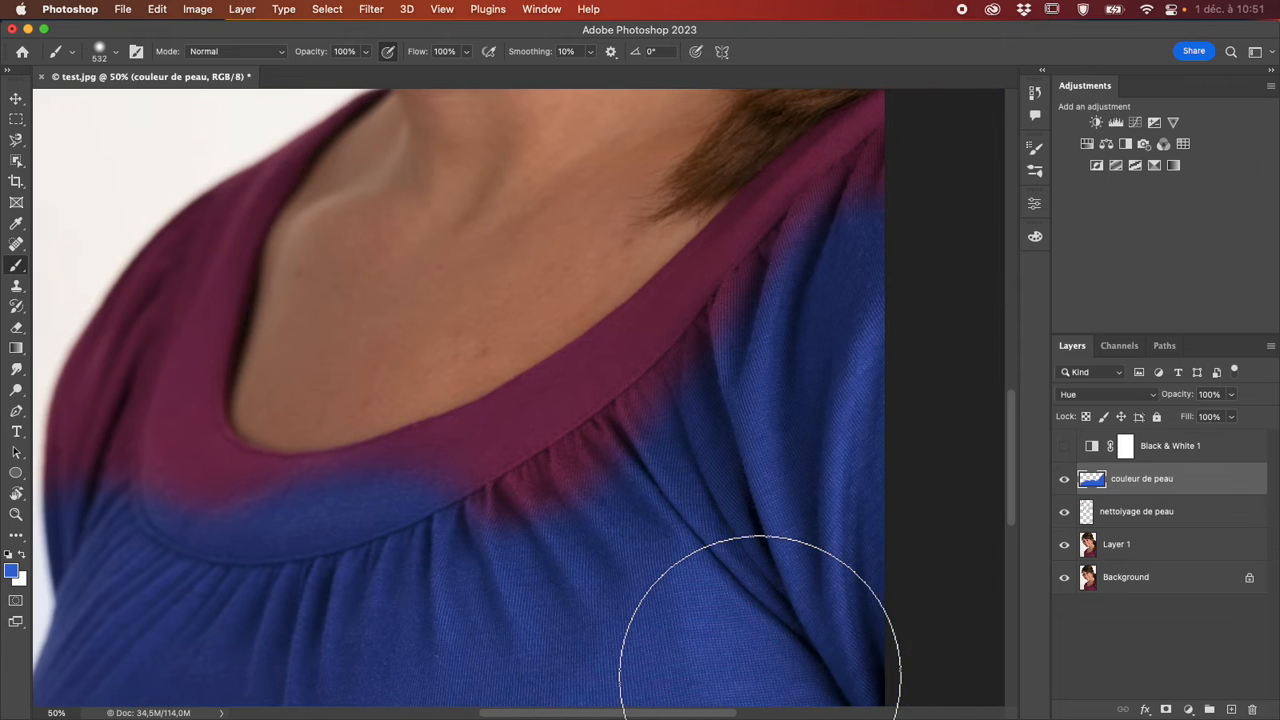
scroll(760, 677, "up", 15)
scroll(760, 677, "left", 3)
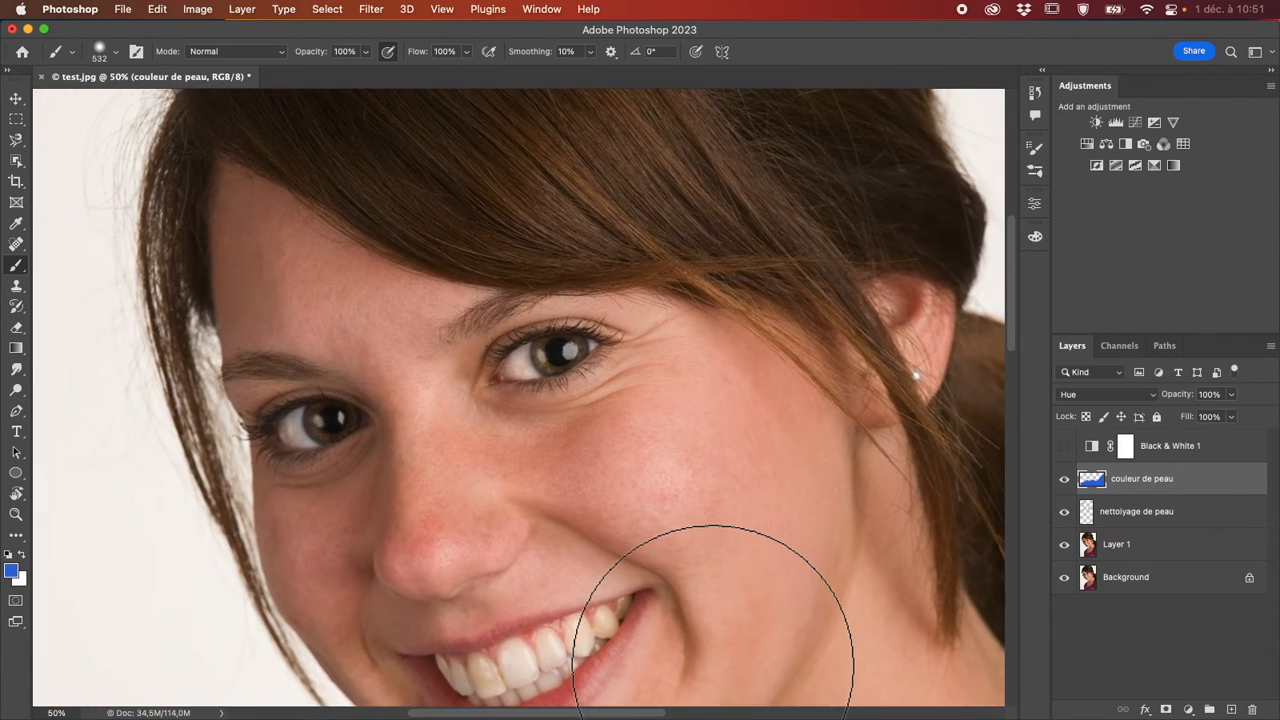
scroll(712, 664, "down", 8)
scroll(712, 664, "left", 2)
mouse_move(752, 440)
left_mouse_down()
mouse_move(760, 317)
mouse_move(732, 310)
mouse_move(668, 327)
mouse_move(638, 352)
mouse_move(503, 381)
mouse_move(474, 374)
mouse_move(457, 391)
mouse_move(760, 346)
mouse_move(783, 407)
mouse_move(761, 551)
mouse_move(718, 612)
mouse_move(761, 537)
mouse_move(730, 577)
mouse_move(621, 524)
mouse_move(627, 471)
mouse_move(437, 502)
mouse_move(530, 554)
mouse_move(620, 508)
left_mouse_up()
key("super+z")
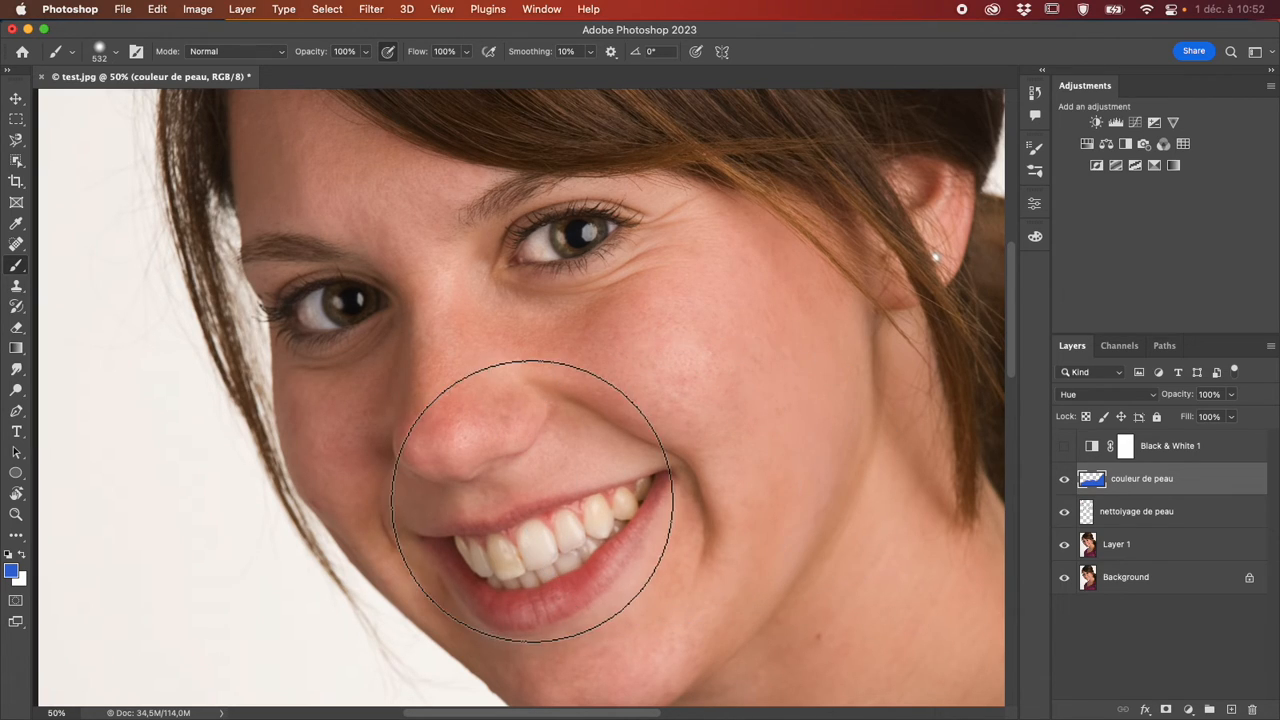
Change the foreground color to a darker blue.
left_click(11, 570)
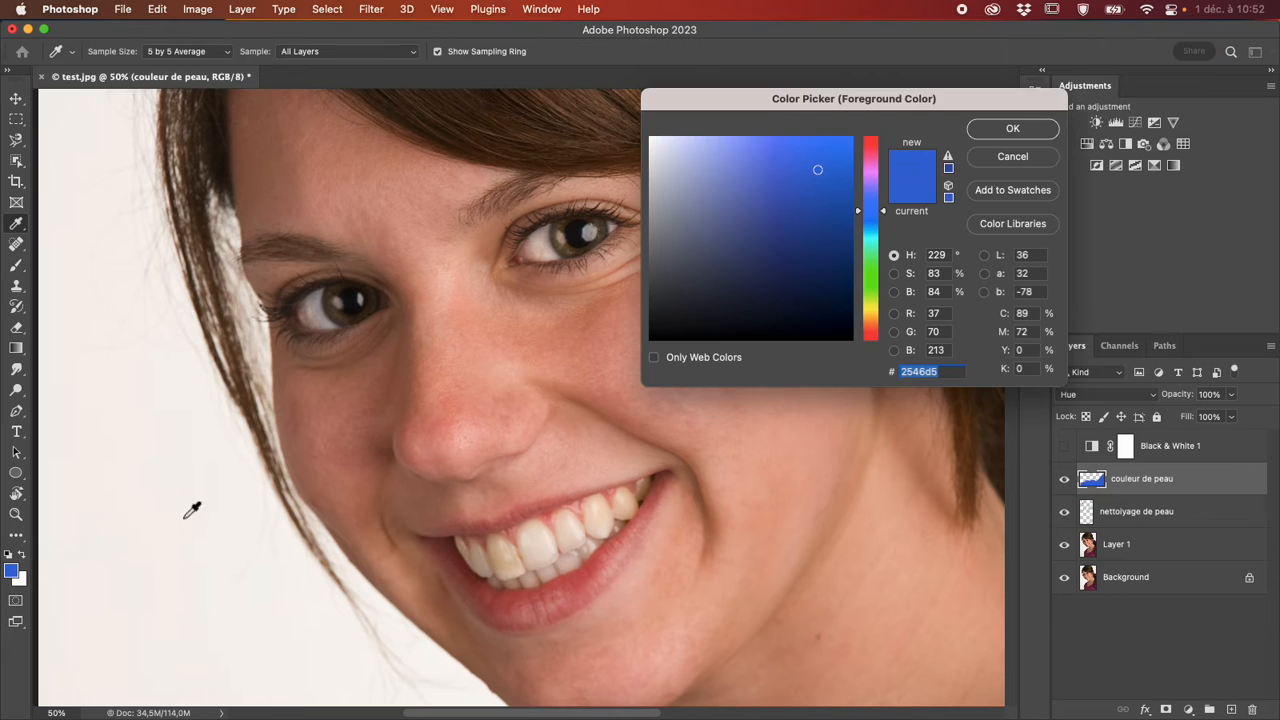
left_click(1012, 128)
Try the darker blue over the cheek and nose with the Hue blend mode, and undo the stroke.
mouse_move(797, 459)
left_mouse_down()
mouse_move(786, 337)
mouse_move(614, 371)
mouse_move(500, 429)
mouse_move(729, 360)
left_mouse_up()
left_click(1111, 396)
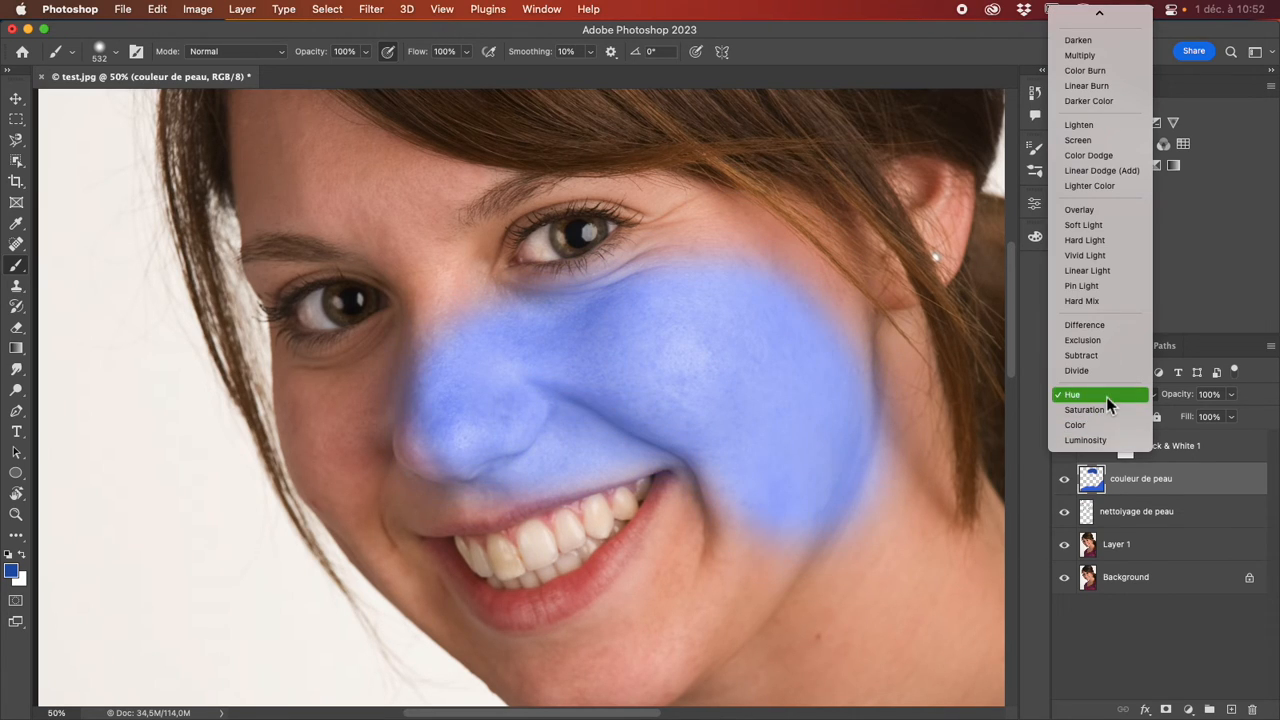
left_click(1104, 395)
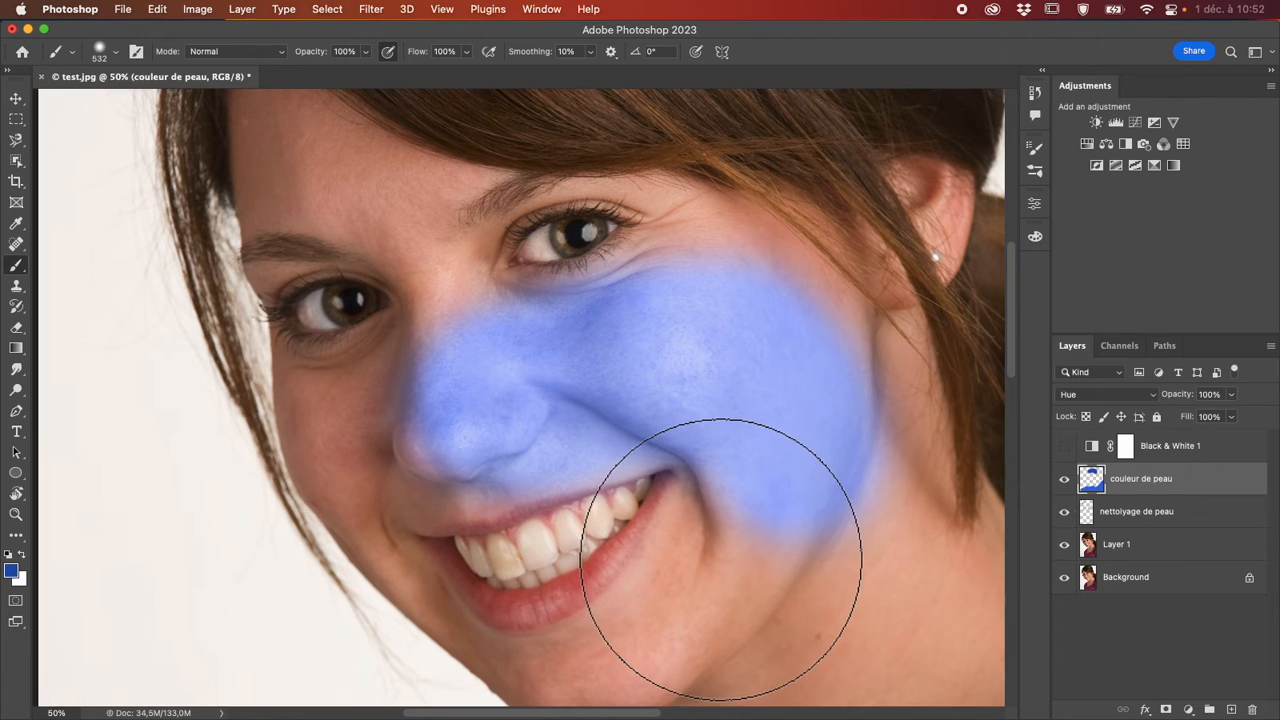
scroll(729, 557, "down", 1)
key("super+z")
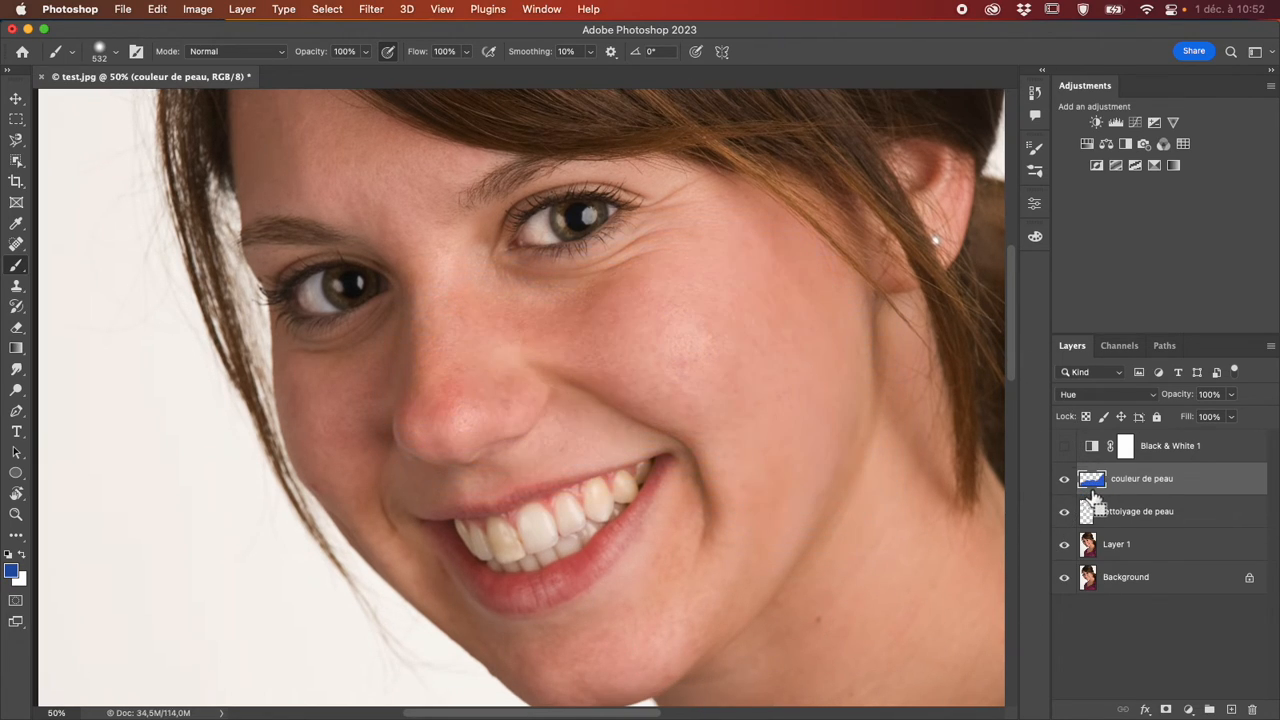
Undo the remaining blue strokes on the blouse and the layer's change to the Hue blend mode.
scroll(857, 543, "down", 10)
key("super+z")
key("super+z")
key("super+z")
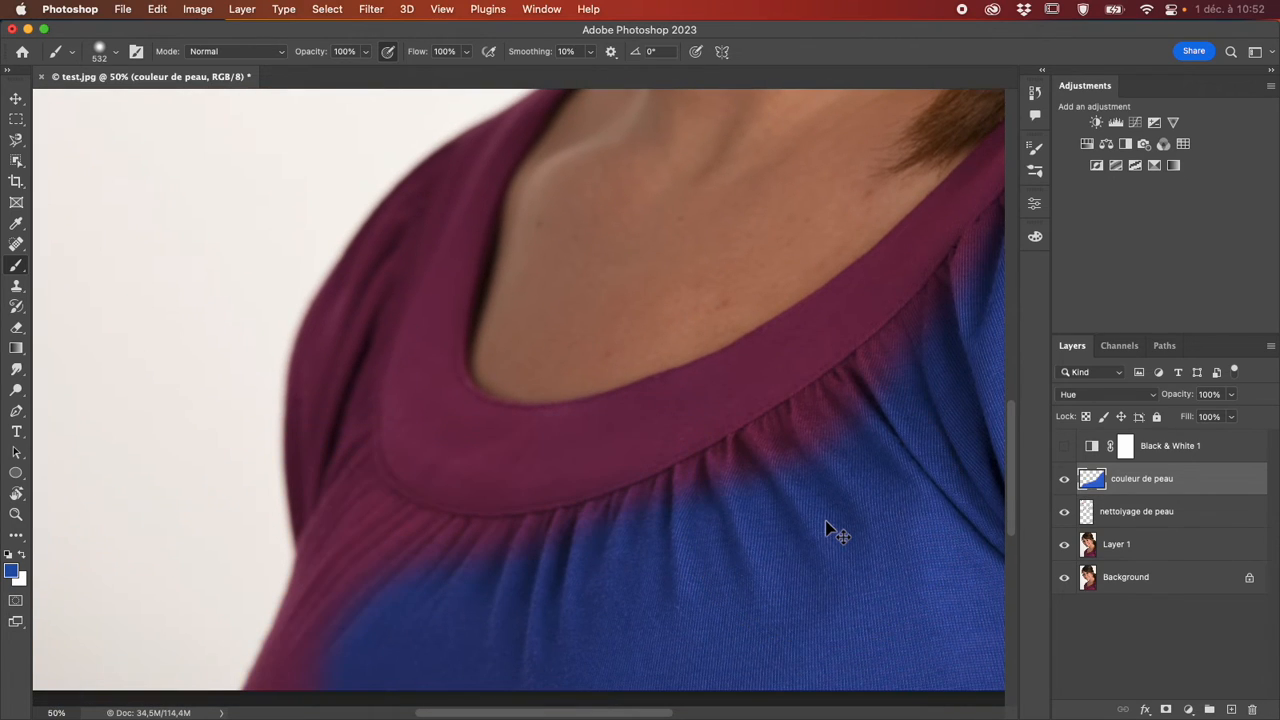
key("super+z")
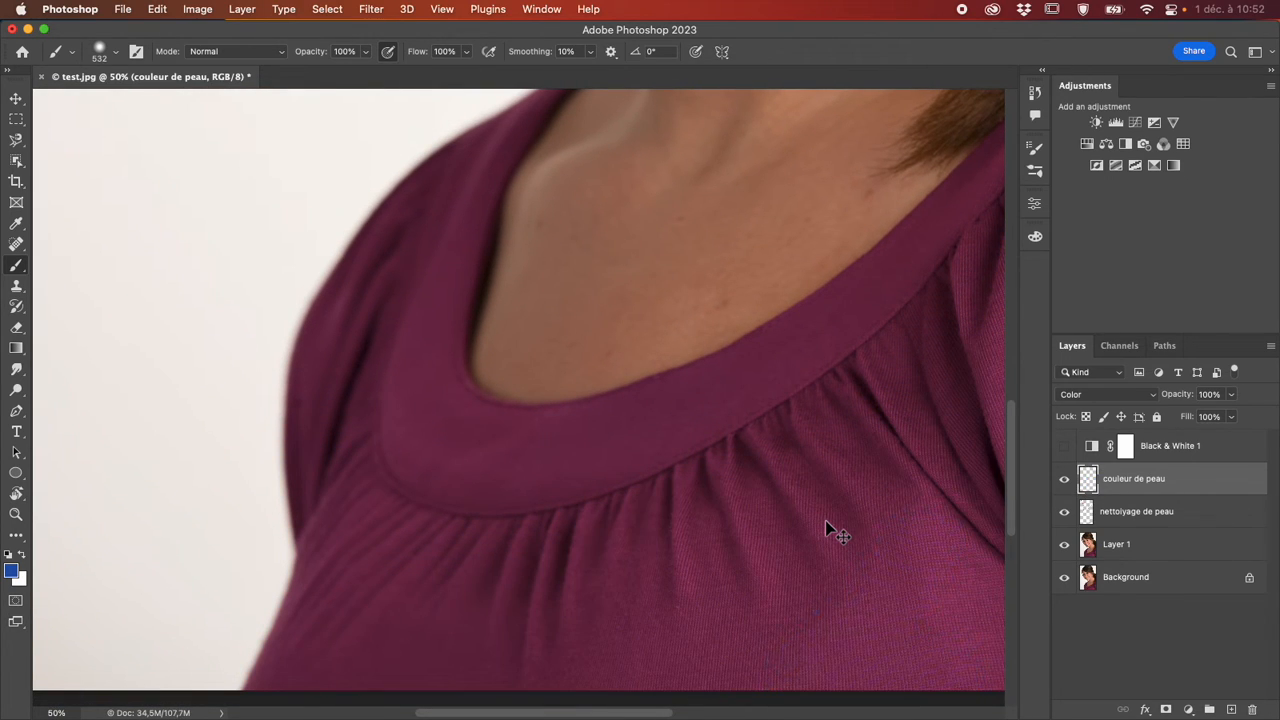
Set the empty "couleur de peau" layer's blend mode to Hue and reduce the brush to about 83 px.
scroll(826, 529, "up", 8)
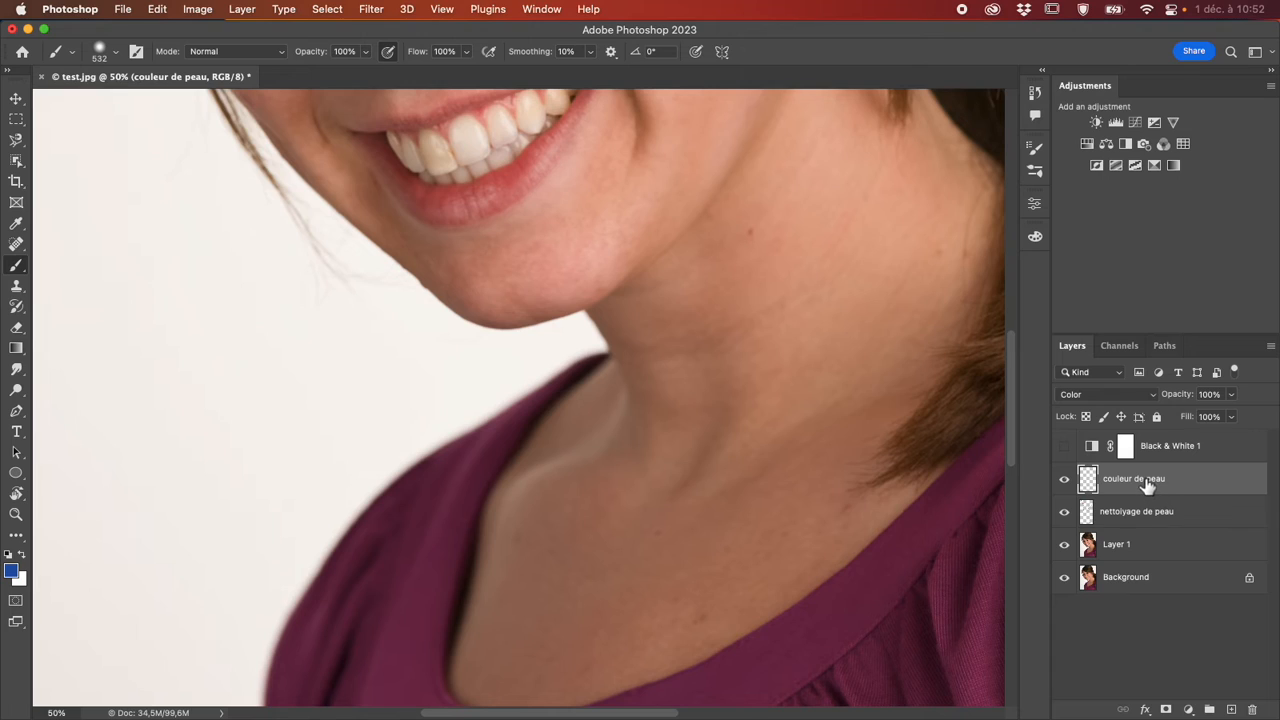
left_click(1112, 397)
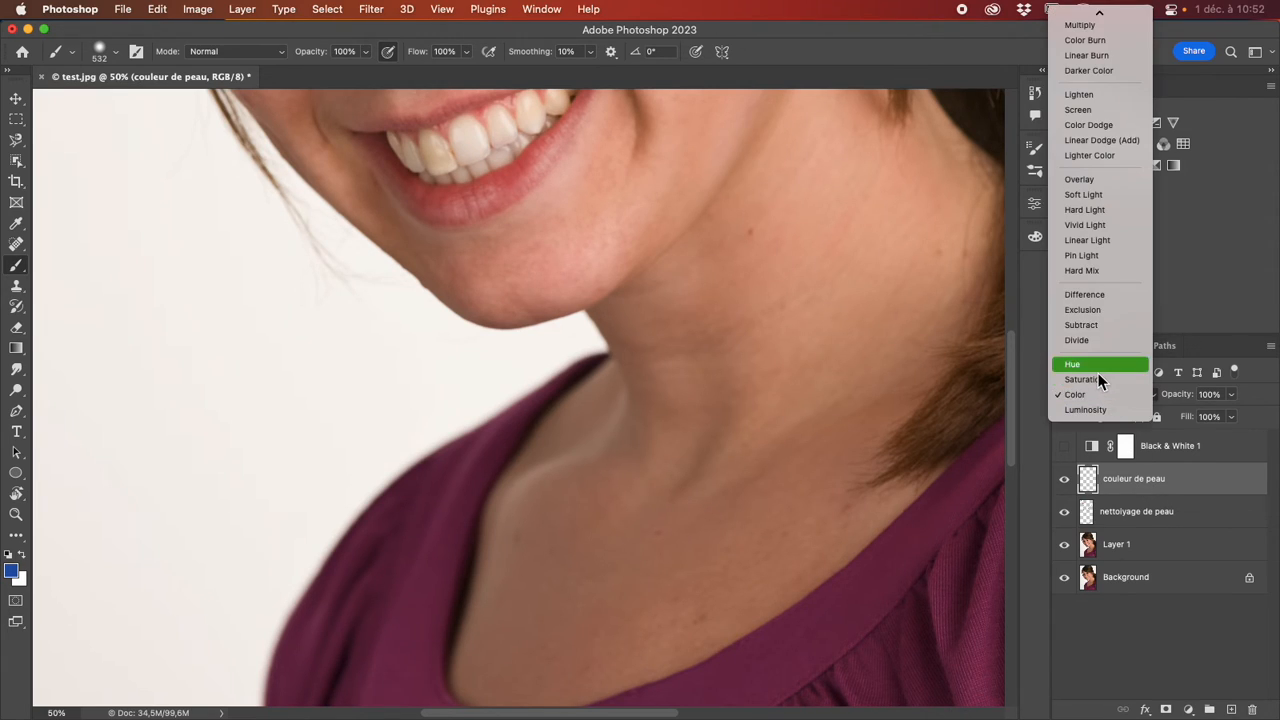
left_click(1095, 371)
scroll(775, 520, "up", 8)
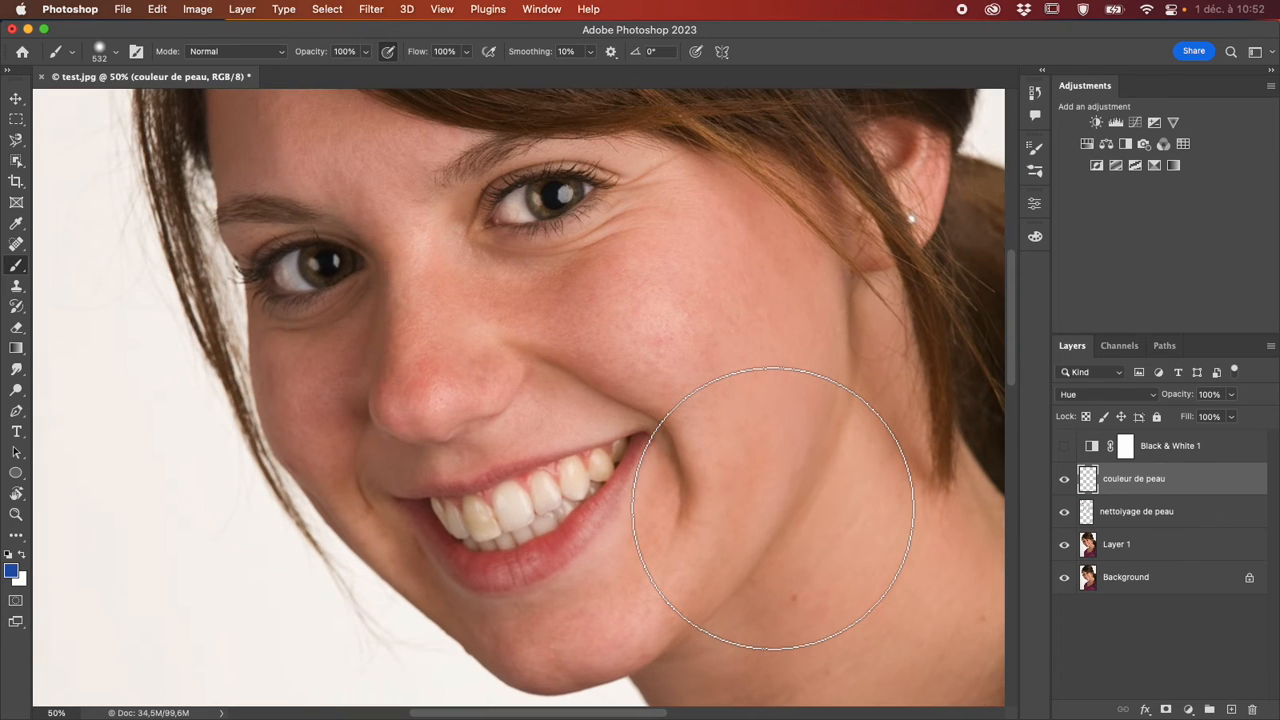
left_click_drag(771, 520, 686, 503)
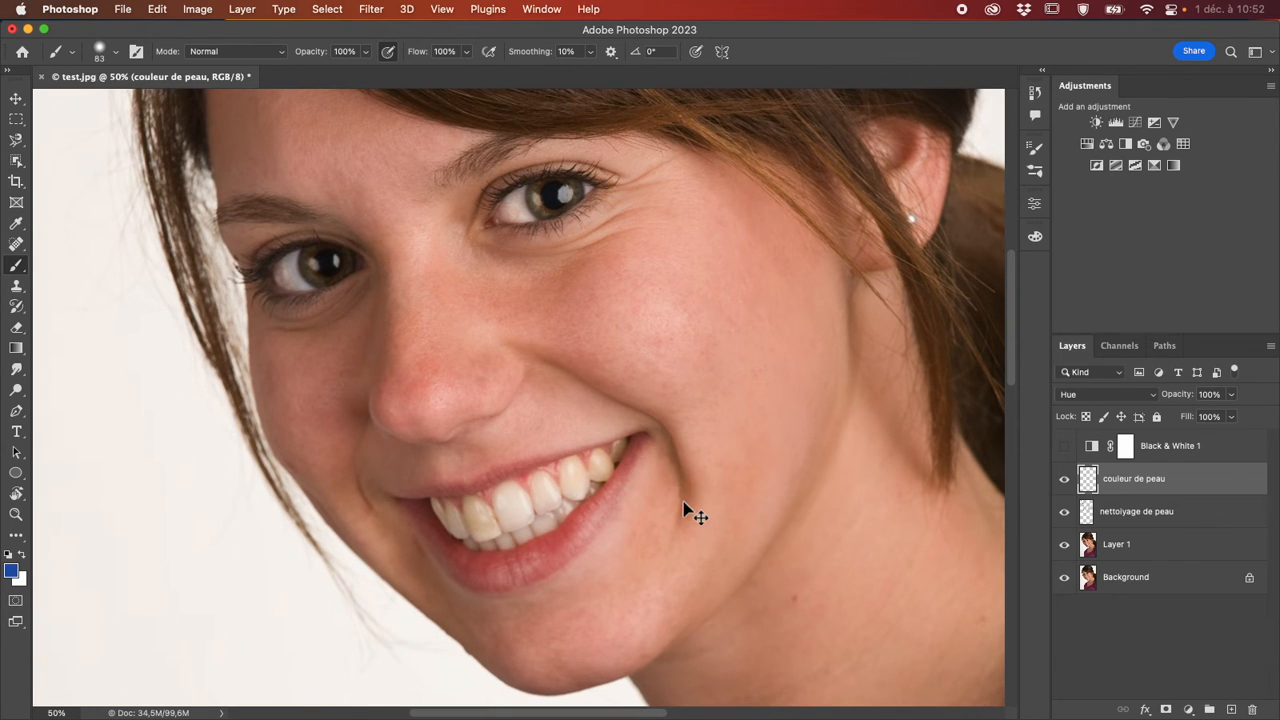
Sample a tone on the nose with the "Black & White 1" adjustment visible, and hide that adjustment.
key("super+plus")
key("super+plus")
scroll(686, 503, "up", 3)
scroll(686, 503, "left", 3)
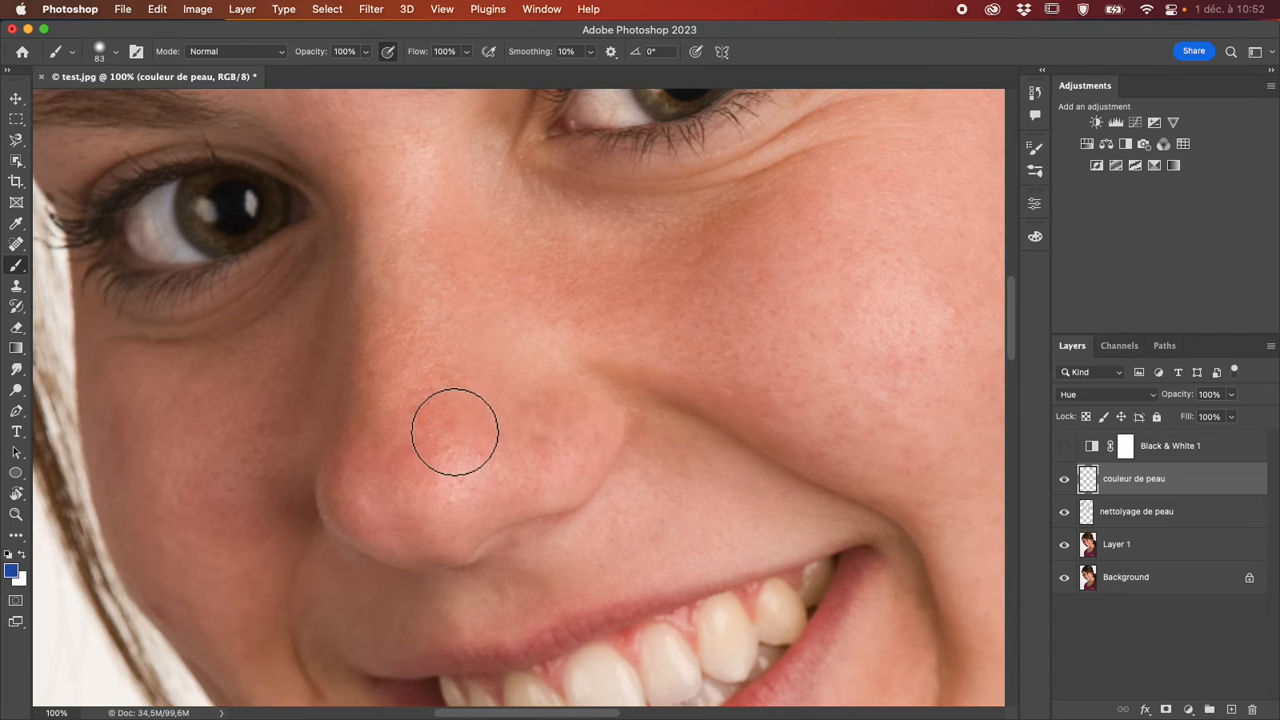
left_click(1065, 447)
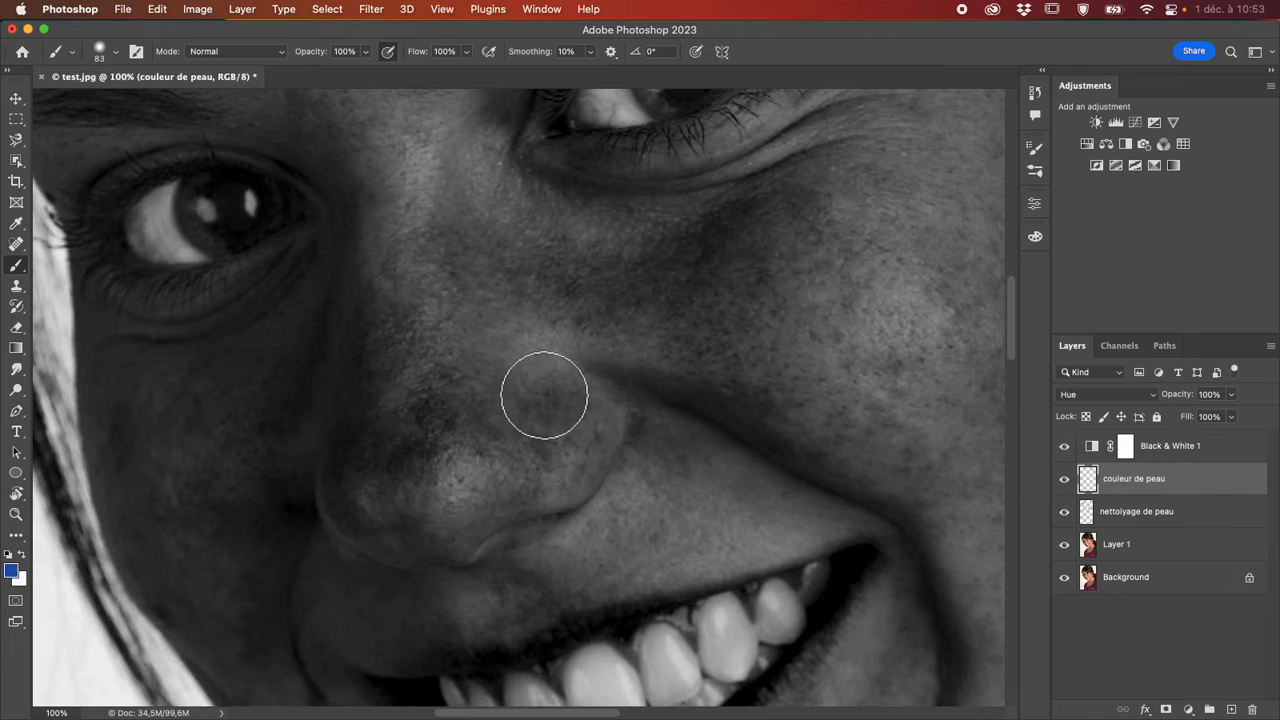
left_click(487, 369, "alt")
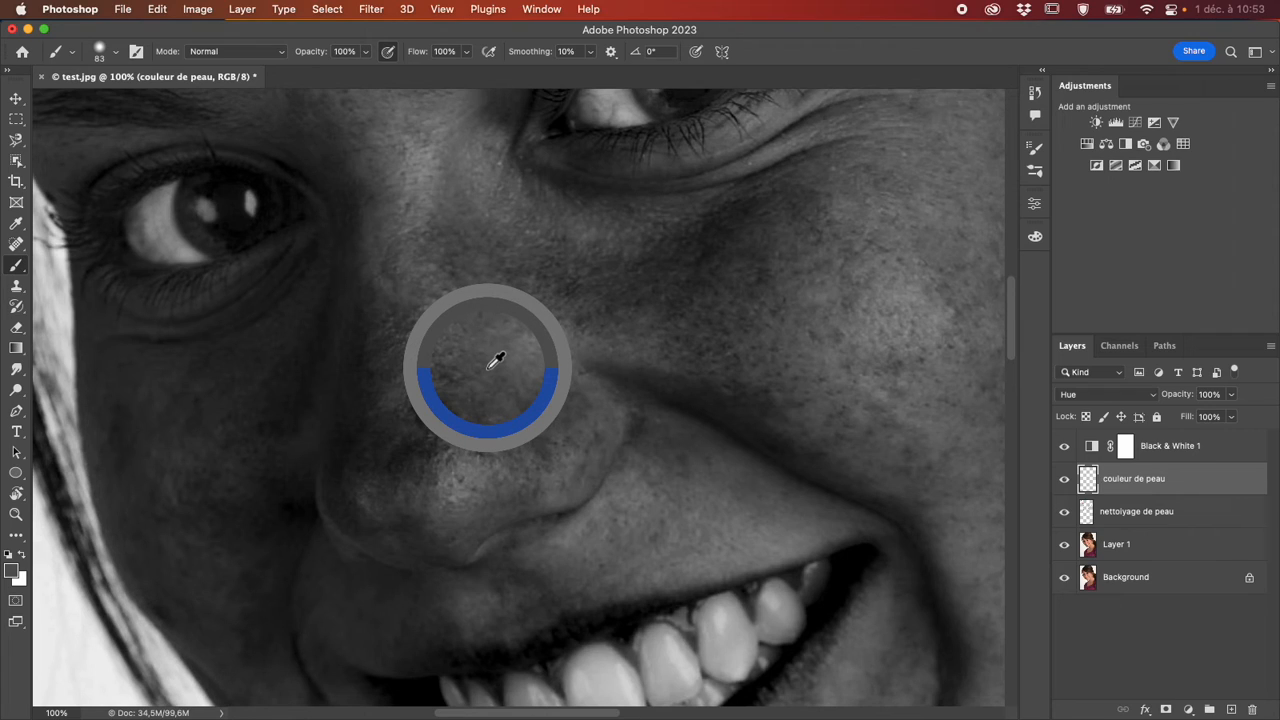
left_click(1065, 446)
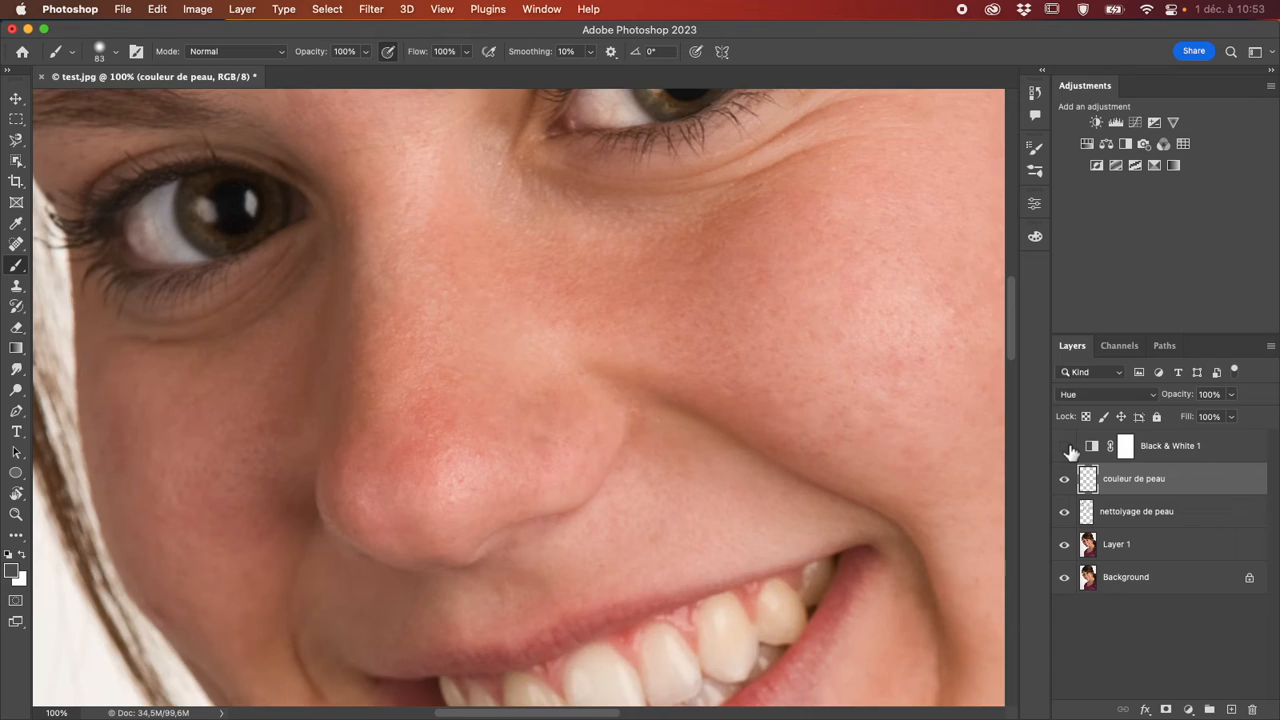
Sample the lighter skin tone on the nose and paint it over the reddish nose on "couleur de peau", keeping the Hue blend mode.
left_click(511, 377, "alt")
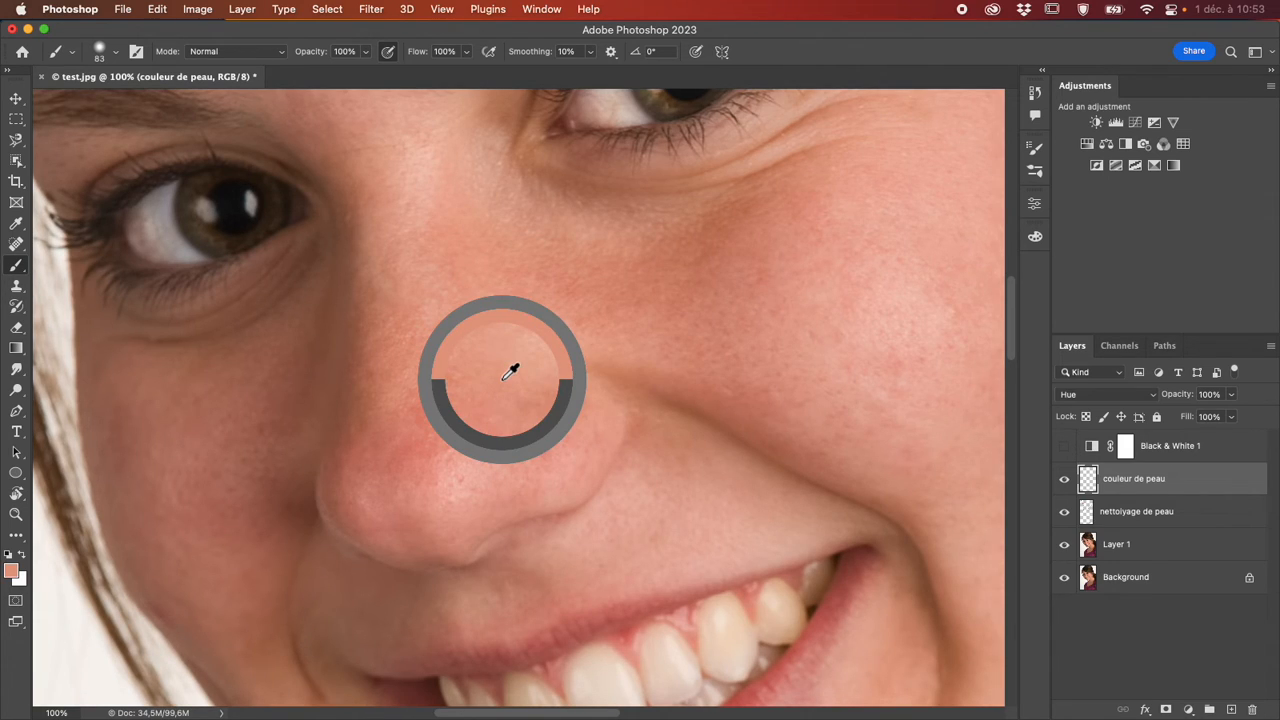
mouse_move(513, 451)
left_mouse_down()
mouse_move(439, 473)
mouse_move(449, 398)
mouse_move(415, 495)
mouse_move(448, 458)
mouse_move(464, 515)
mouse_move(448, 515)
mouse_move(403, 446)
mouse_move(408, 375)
mouse_move(383, 507)
mouse_move(373, 477)
mouse_move(385, 522)
mouse_move(434, 524)
mouse_move(573, 444)
mouse_move(534, 453)
mouse_move(582, 437)
mouse_move(421, 408)
mouse_move(404, 293)
mouse_move(377, 415)
mouse_move(406, 490)
mouse_move(433, 325)
mouse_move(484, 392)
mouse_move(562, 408)
mouse_move(403, 523)
mouse_move(611, 458)
mouse_move(598, 426)
mouse_move(514, 377)
mouse_move(628, 471)
left_mouse_up()
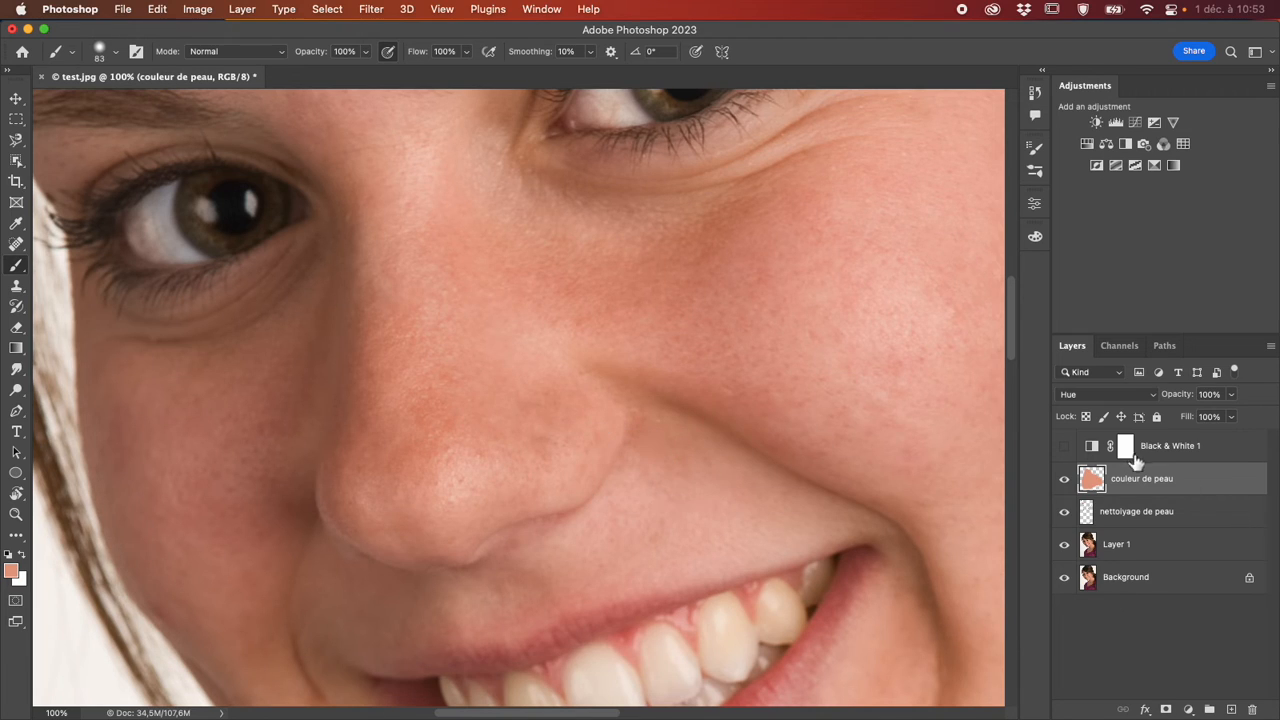
left_click(1066, 446)
left_click(1066, 446)
mouse_move(451, 446)
left_mouse_down()
mouse_move(421, 484)
mouse_move(443, 437)
left_mouse_up()
left_click(1113, 393)
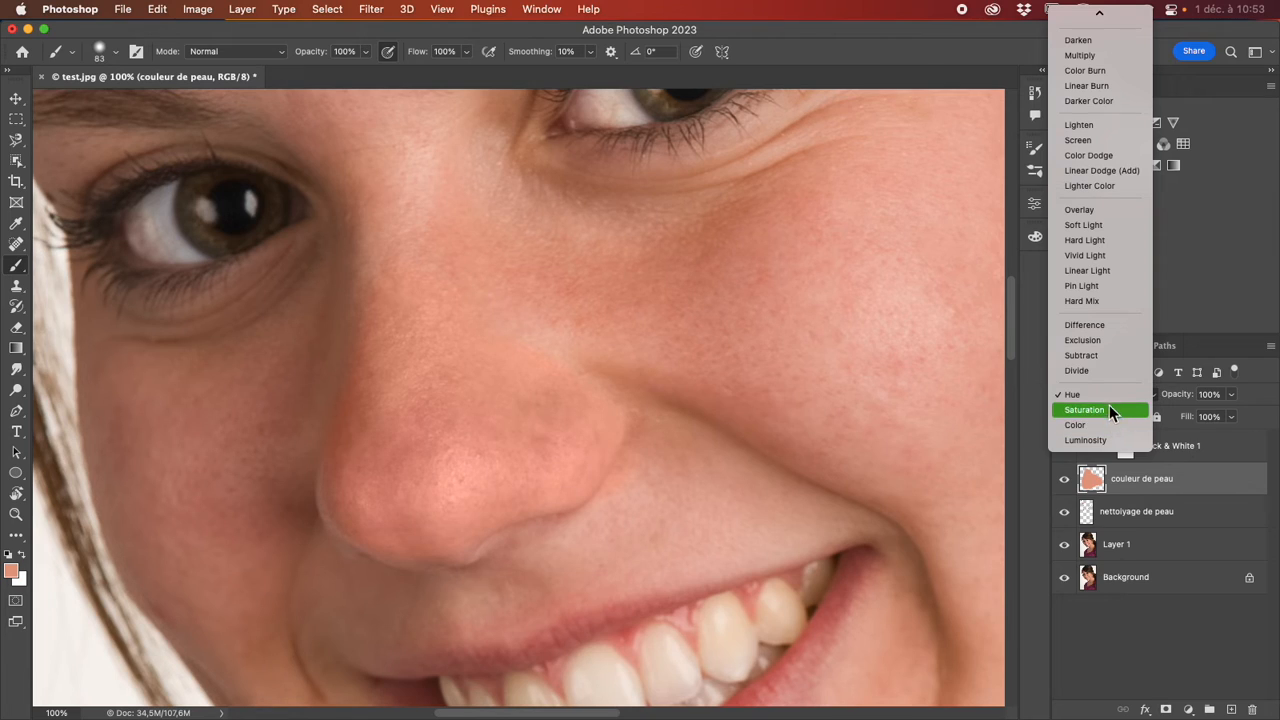
left_click(1105, 397)
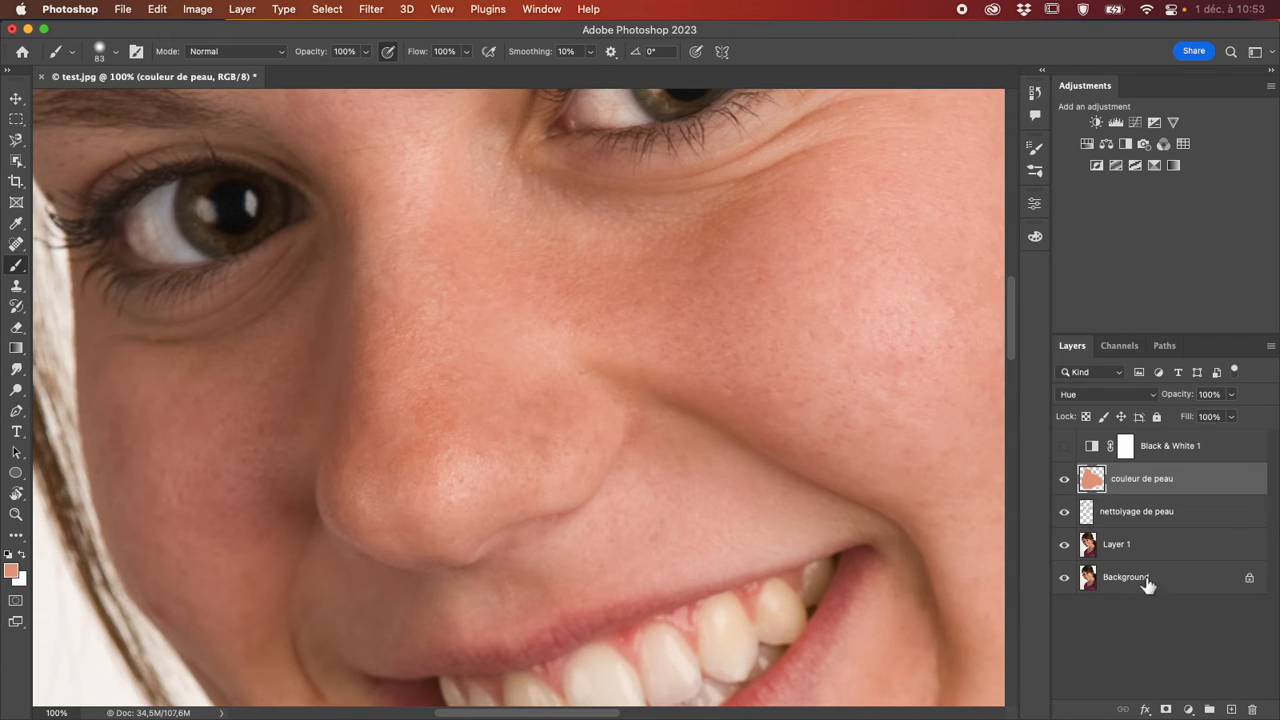
Add a new layer above "couleur de peau" and change the foreground color to a medium blue.
left_click(1232, 710)
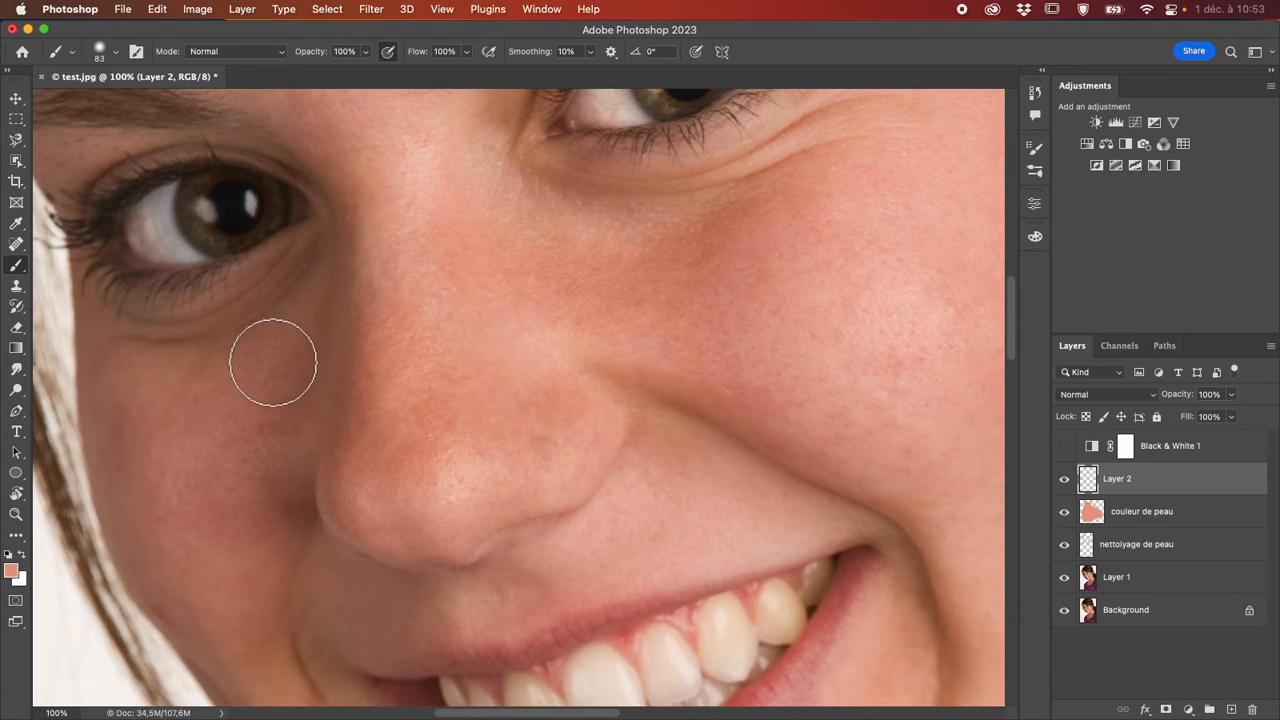
left_click(12, 571)
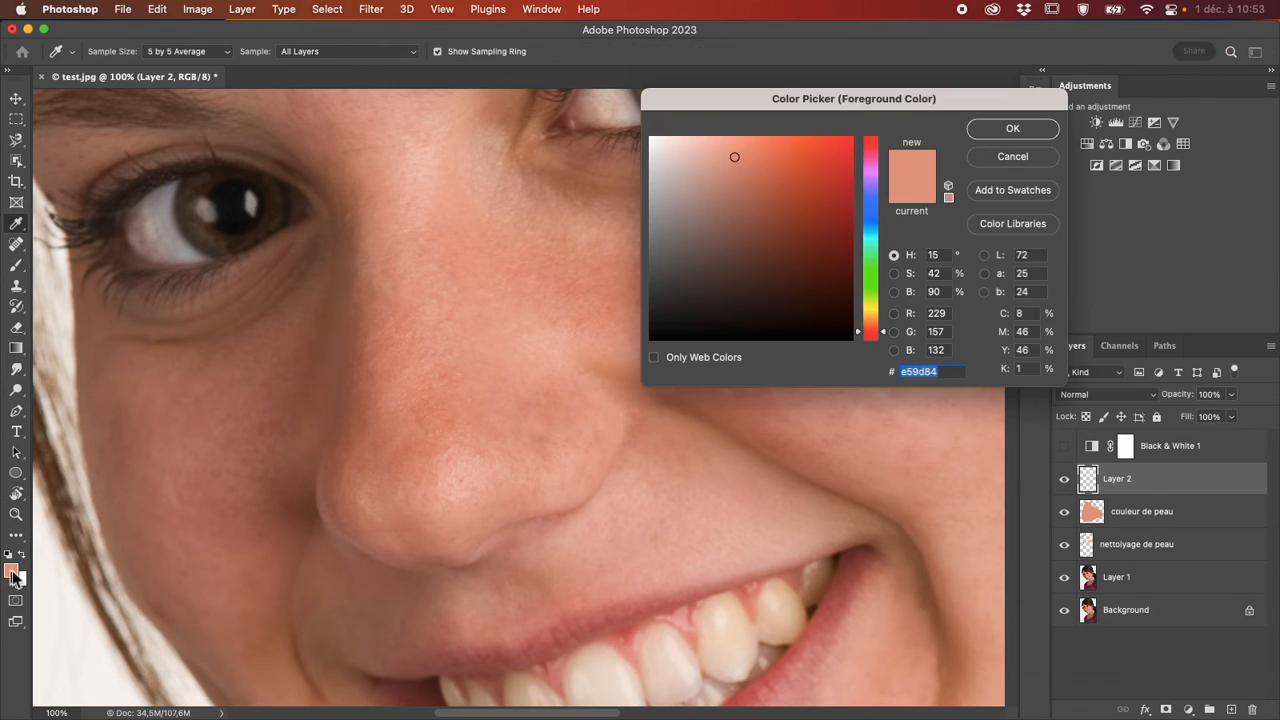
left_click(876, 203)
left_click(808, 181)
left_click(1011, 129)
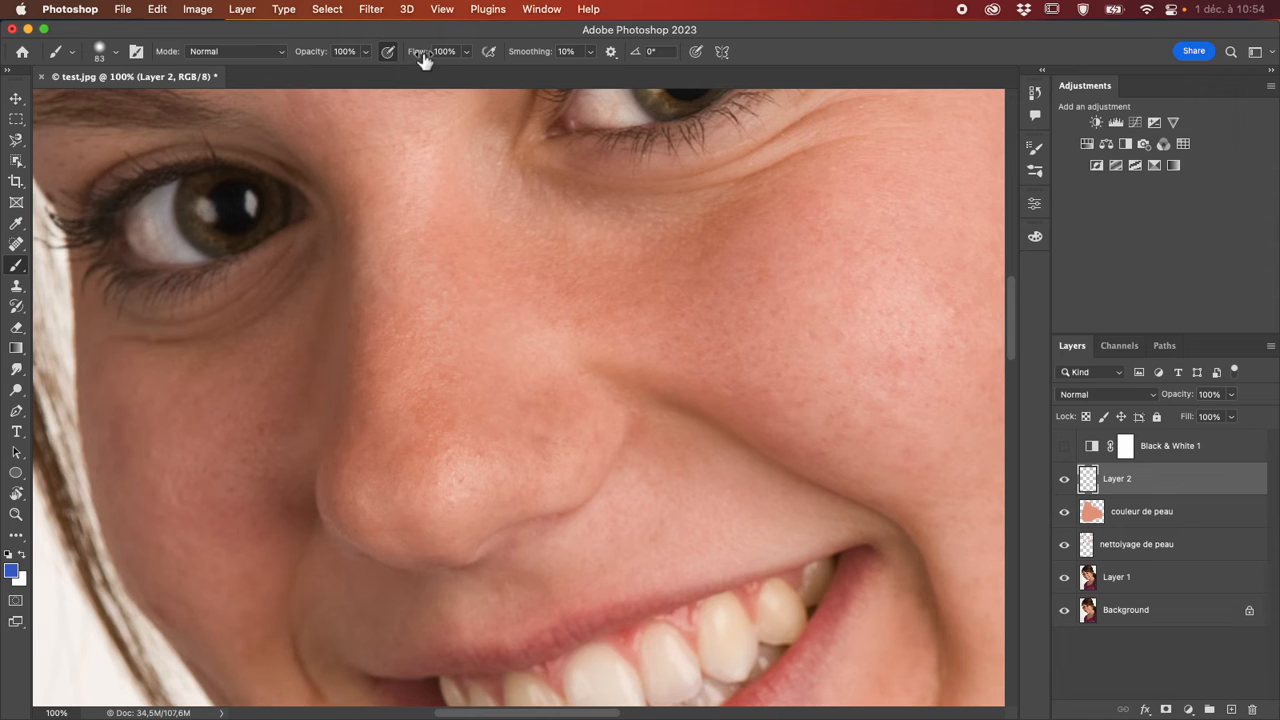
Raise the brush hardness to its maximum and paint a diagonal blue stroke beside the nose at 100% opacity.
left_click(117, 52)
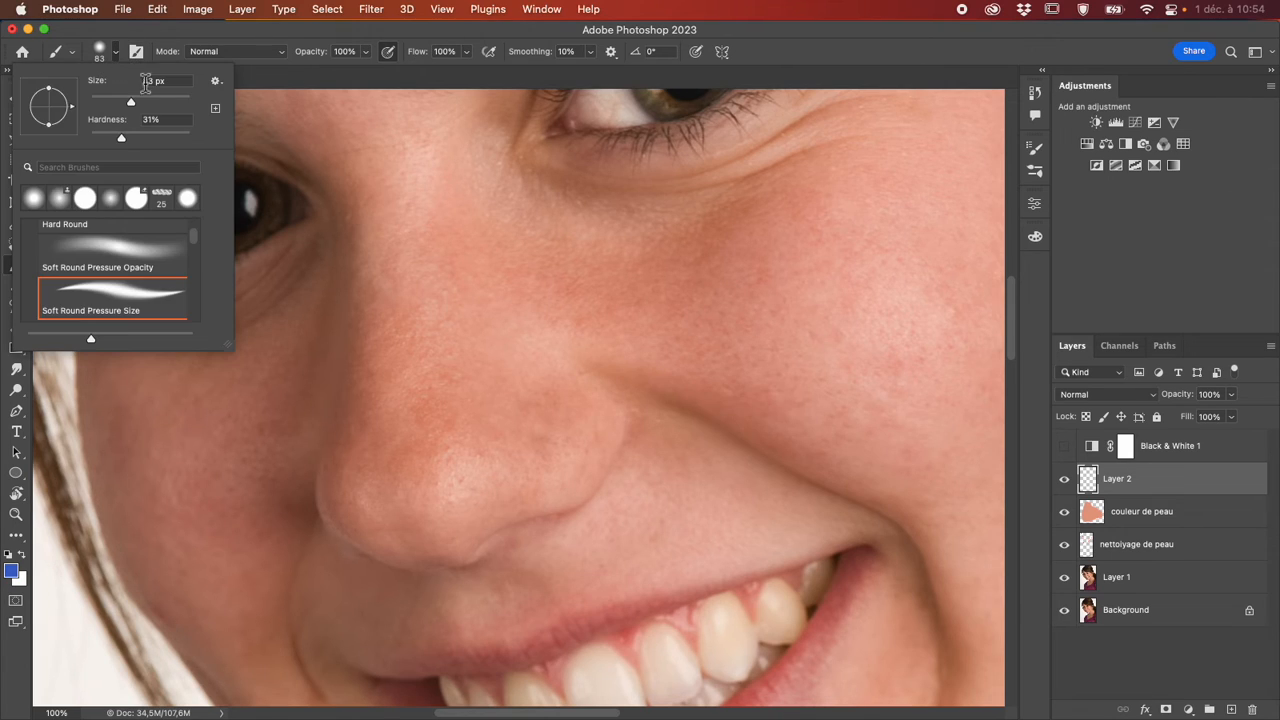
left_click_drag(129, 137, 212, 150)
left_click(300, 44)
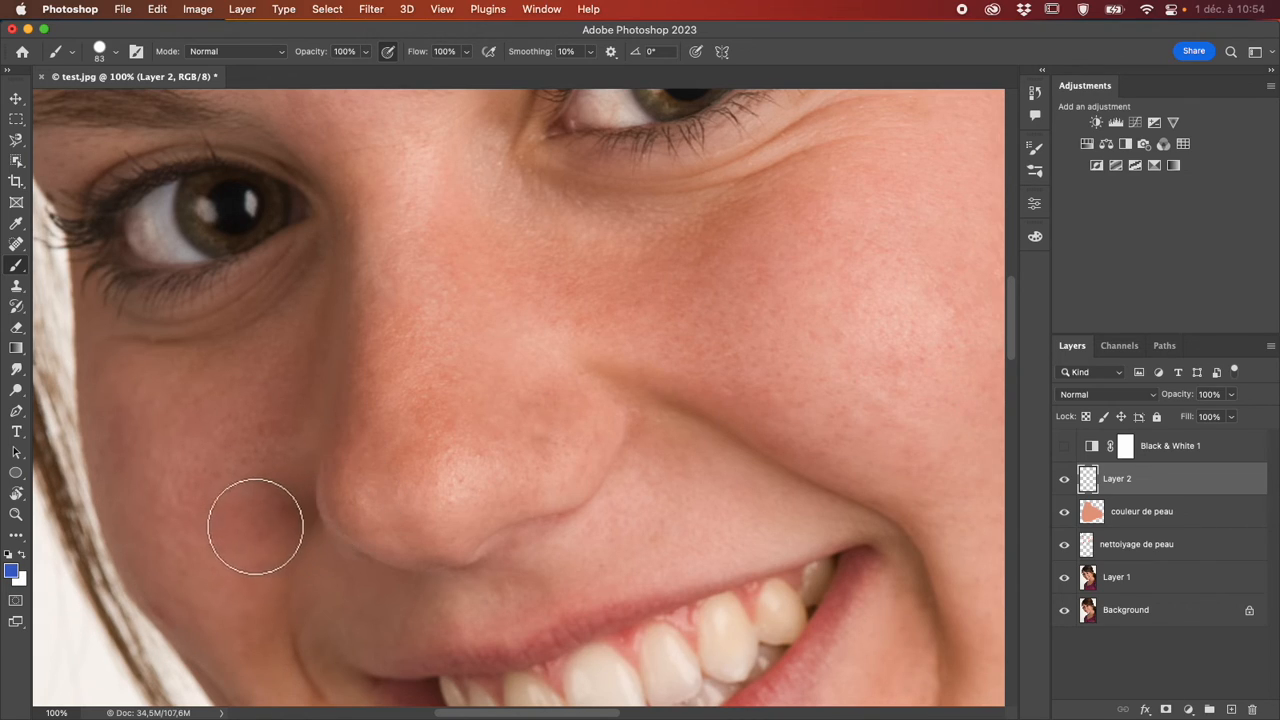
mouse_move(237, 514)
left_mouse_down()
mouse_move(397, 370)
mouse_move(395, 329)
mouse_move(398, 340)
left_mouse_up()
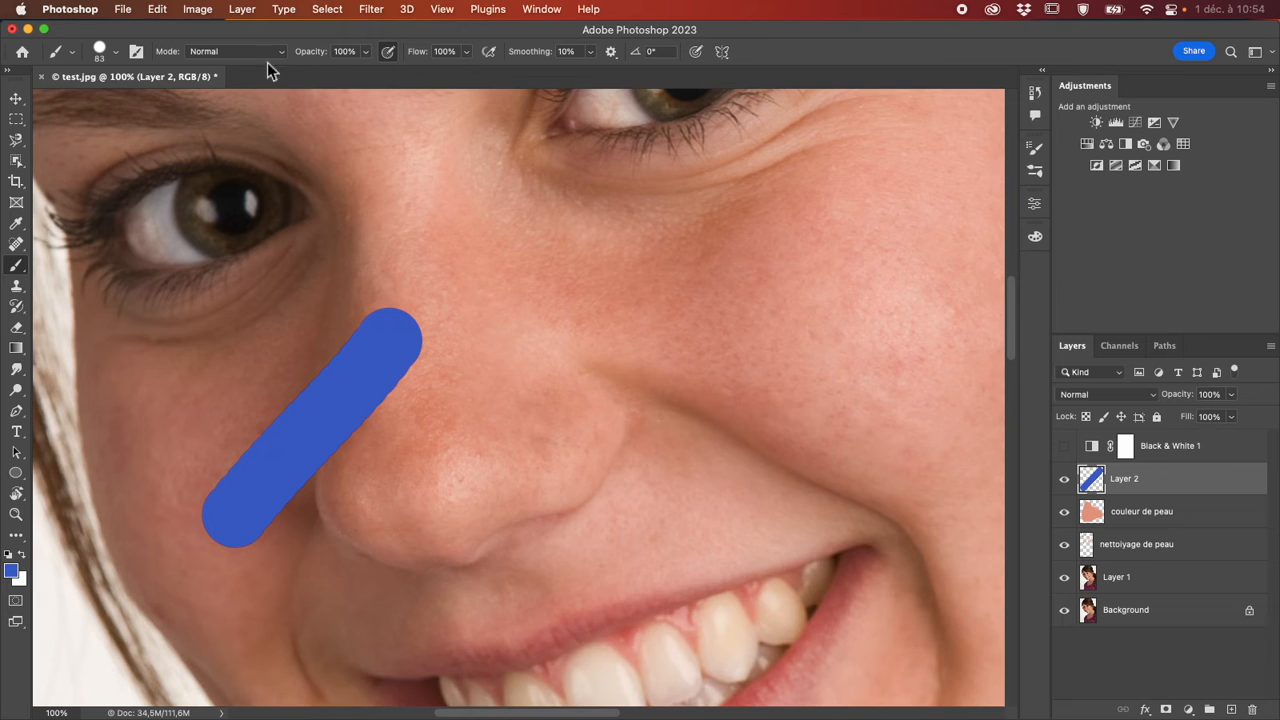
Set the brush opacity to 11% and paint four separate blue strokes crossing one another over the nose.
left_click_drag(310, 58, 235, 48)
left_click_drag(442, 513, 663, 251)
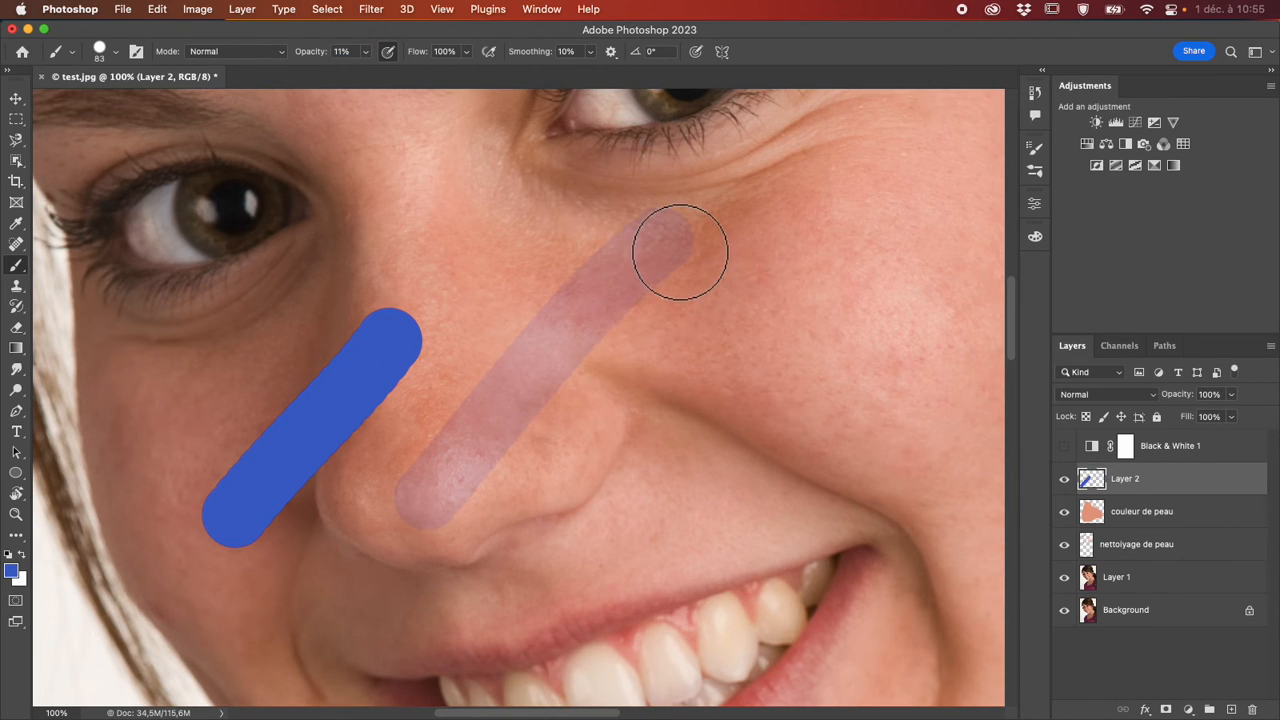
left_click(501, 258)
left_click_drag(501, 258, 612, 372)
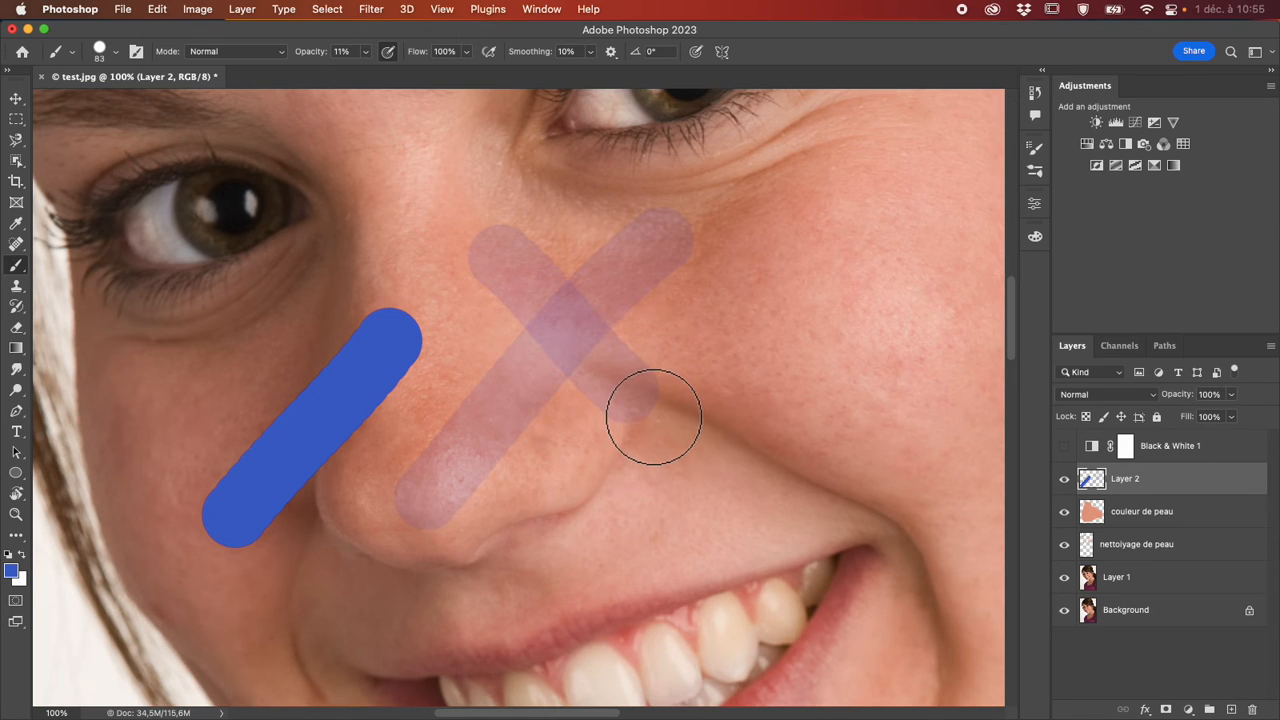
left_click_drag(570, 426, 571, 254)
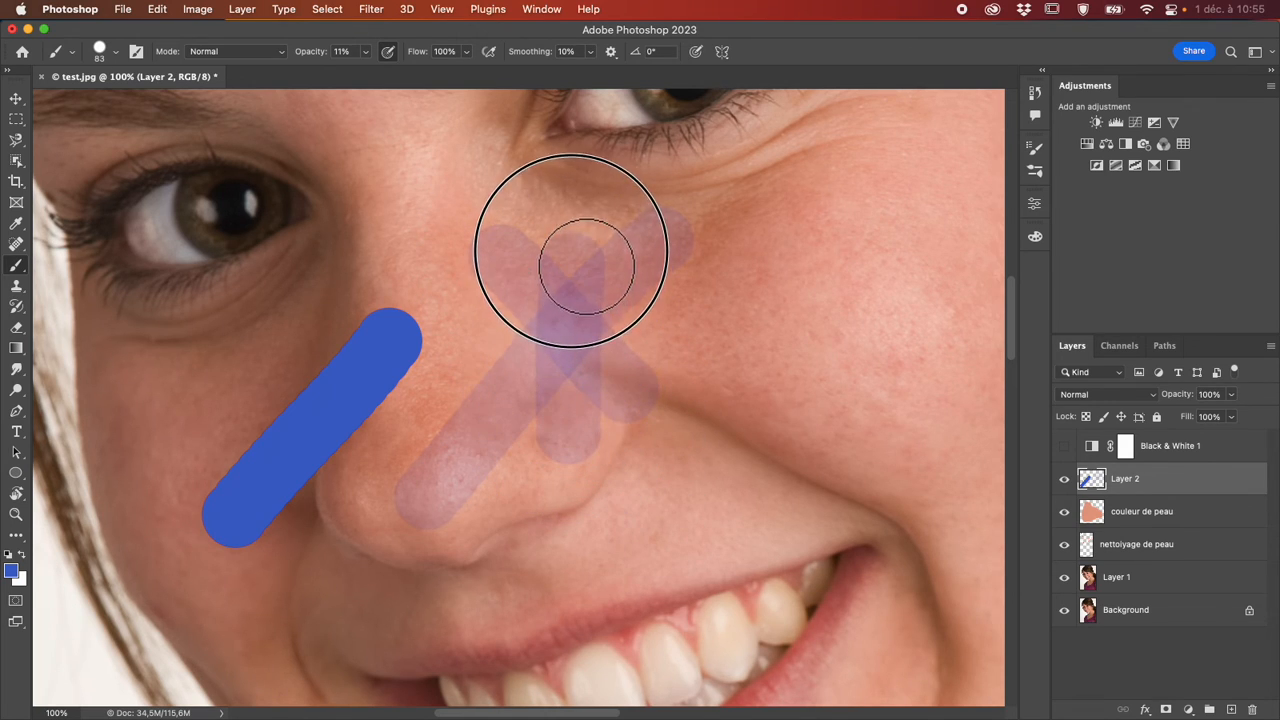
left_click_drag(485, 328, 668, 332)
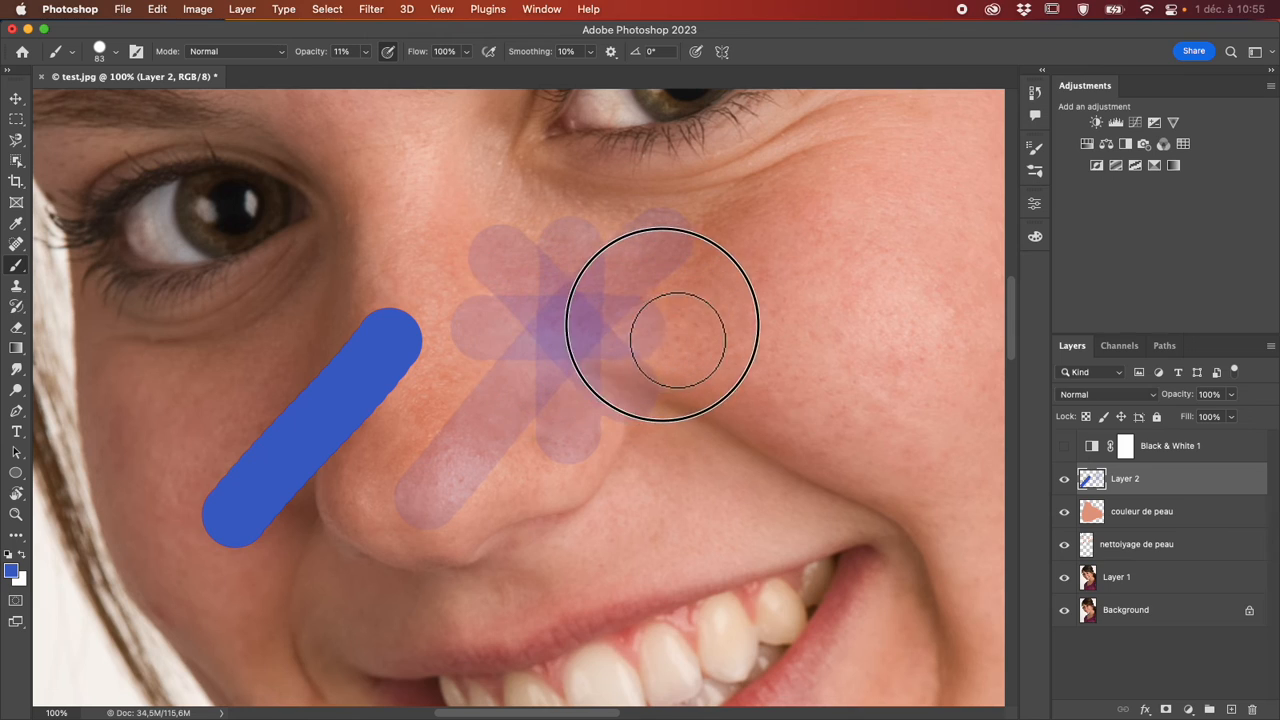
Fill a patch of the cheek in a continuous 11% opacity stroke and cross it with several separate strokes.
left_click(795, 316)
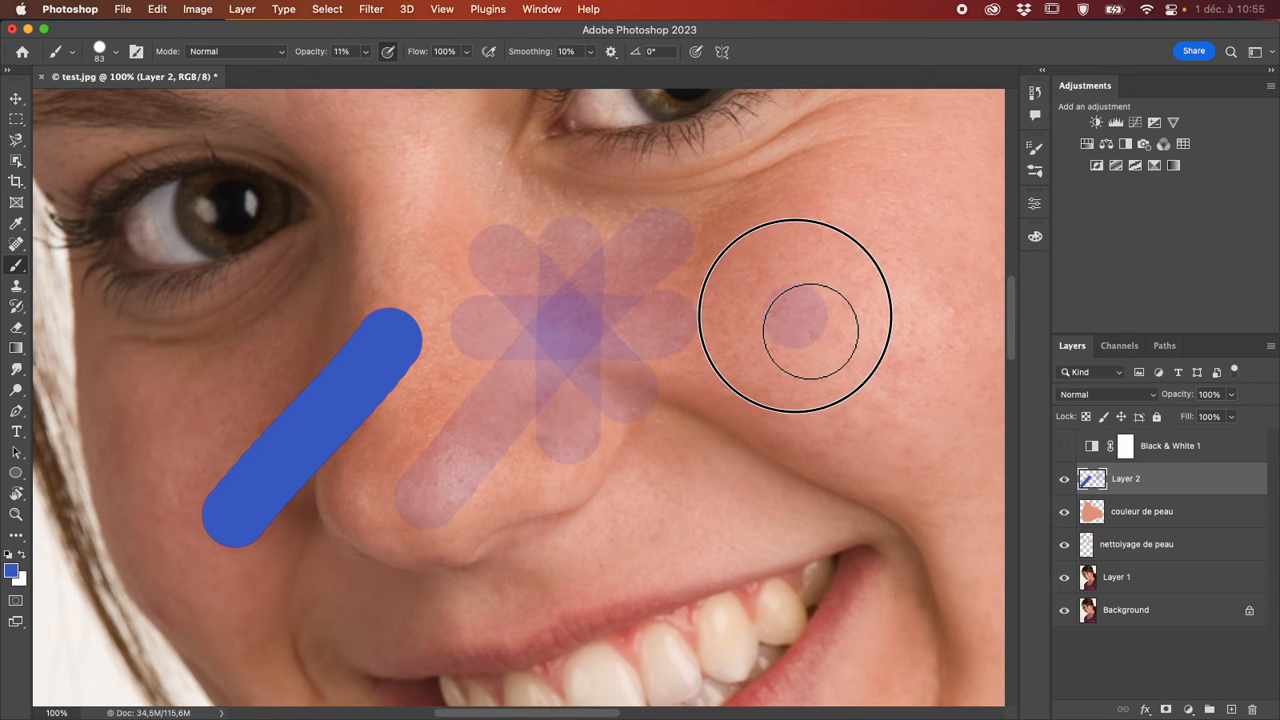
mouse_move(819, 293)
left_mouse_down()
mouse_move(785, 327)
mouse_move(834, 338)
mouse_move(820, 252)
mouse_move(834, 339)
mouse_move(791, 289)
mouse_move(860, 271)
mouse_move(777, 289)
mouse_move(834, 274)
mouse_move(771, 323)
left_mouse_up()
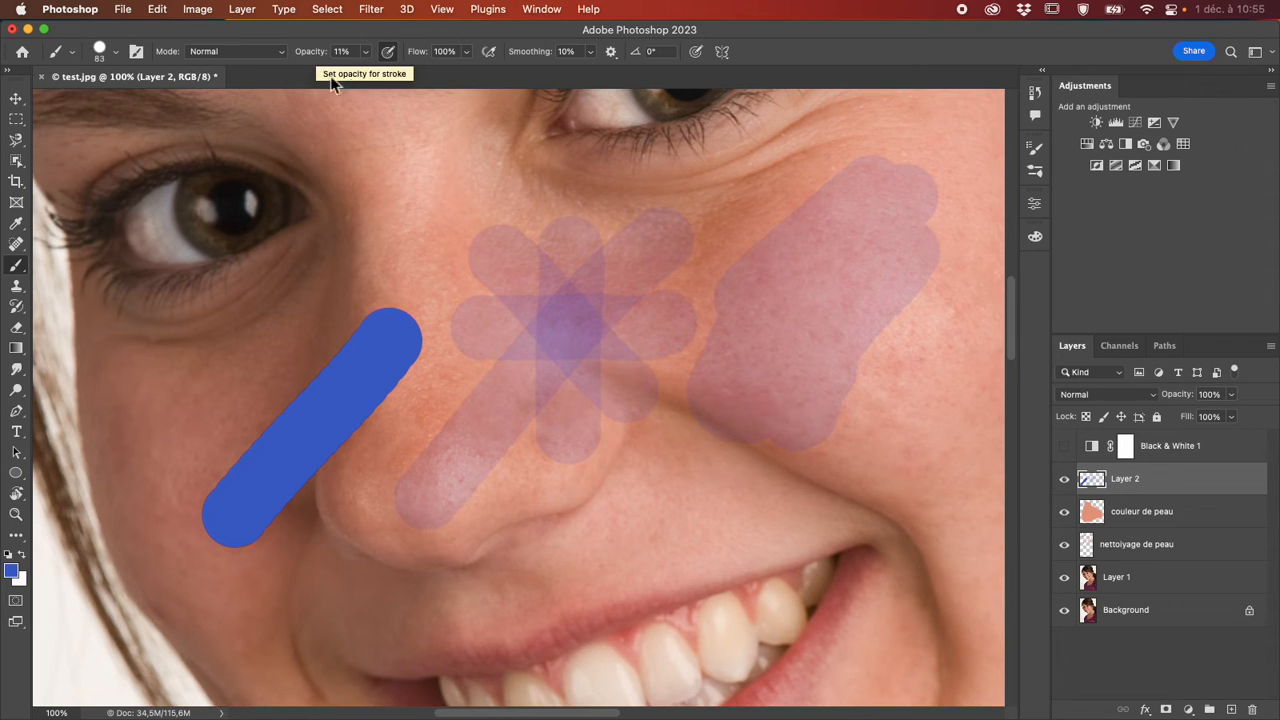
left_click_drag(774, 192, 955, 322)
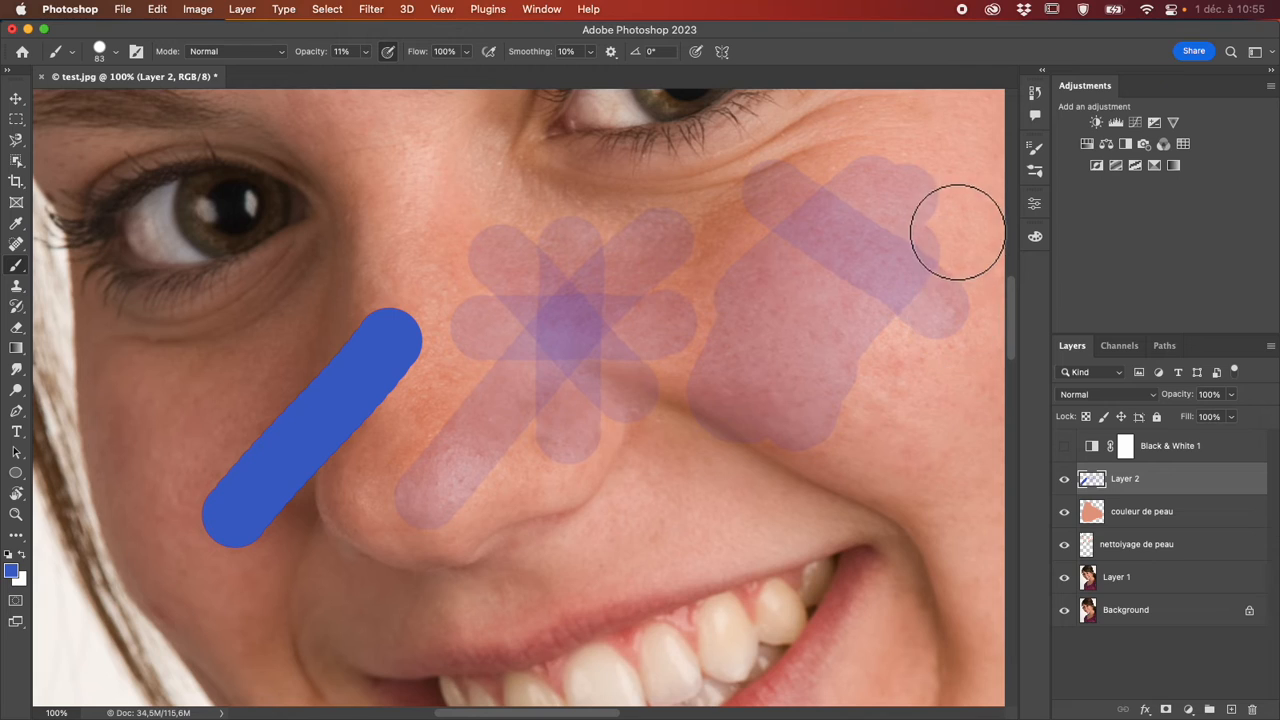
mouse_move(954, 229)
left_mouse_down()
mouse_move(808, 300)
mouse_move(778, 297)
left_mouse_up()
left_click_drag(743, 243, 943, 249)
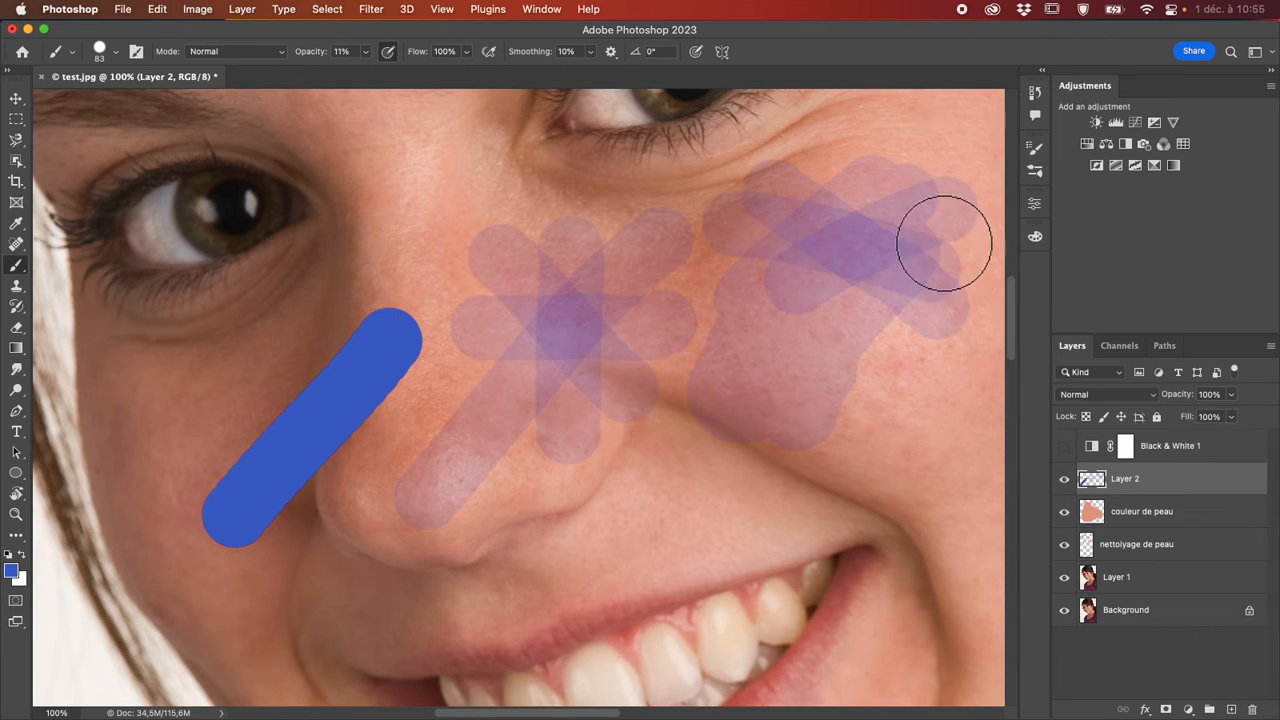
mouse_move(885, 187)
left_mouse_down()
mouse_move(880, 357)
mouse_move(910, 385)
left_mouse_up()
mouse_move(809, 157)
left_mouse_down()
mouse_move(905, 328)
mouse_move(846, 240)
left_mouse_up()
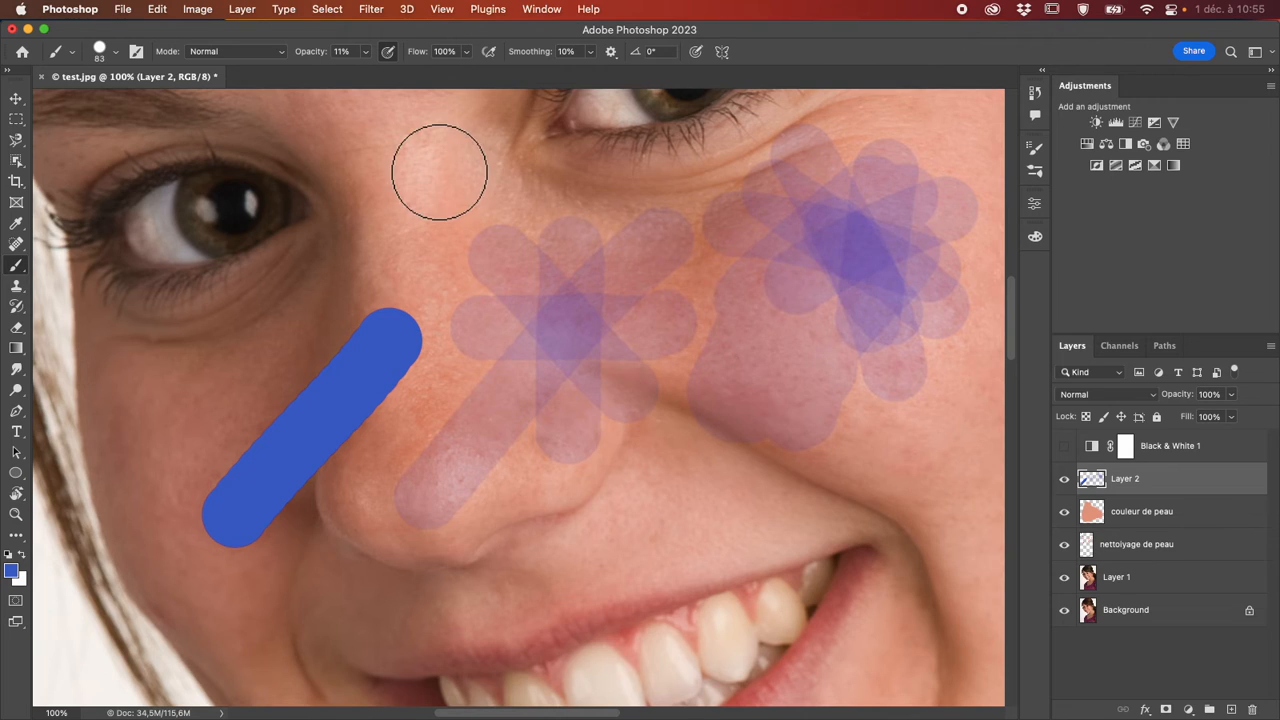
Set the brush to 100% opacity and 10% flow, paint a diagonal stroke below the lower lip, and undo a second, longer stroke.
left_click(366, 52)
mouse_move(366, 53)
left_mouse_down()
mouse_move(487, 58)
mouse_move(351, 55)
left_mouse_up()
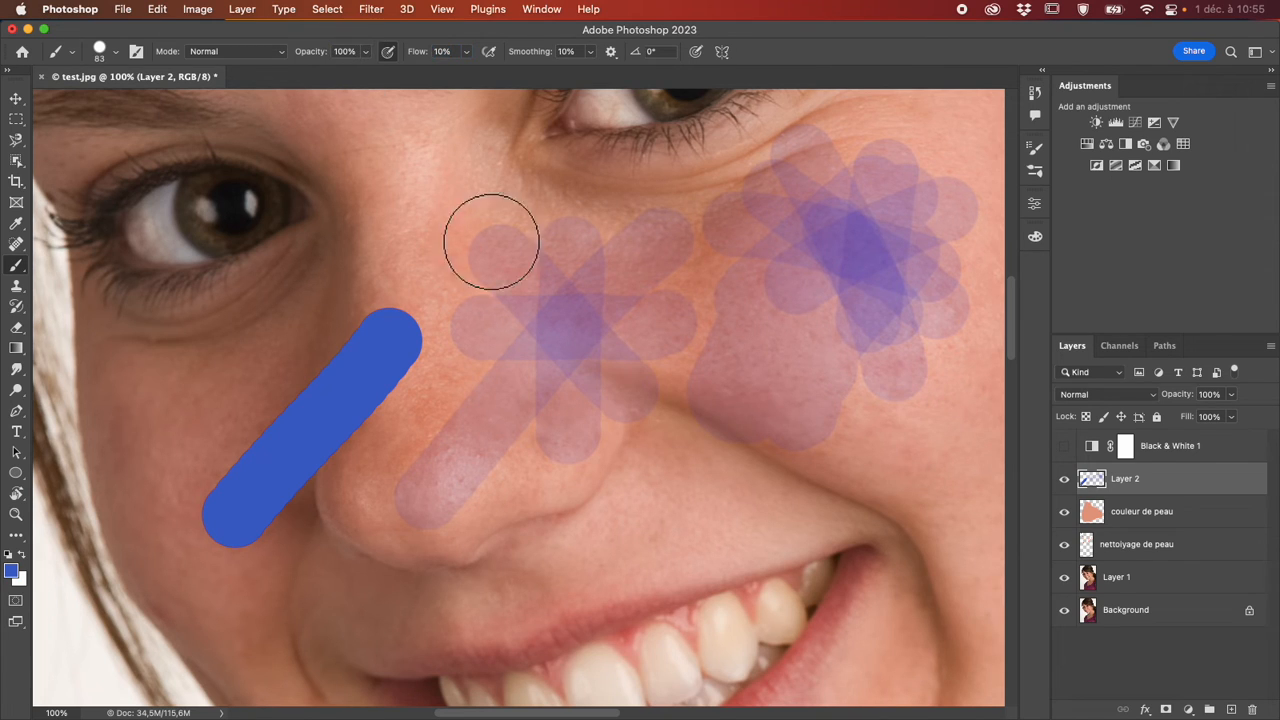
scroll(531, 306, "down", 10)
scroll(523, 302, "down", 3)
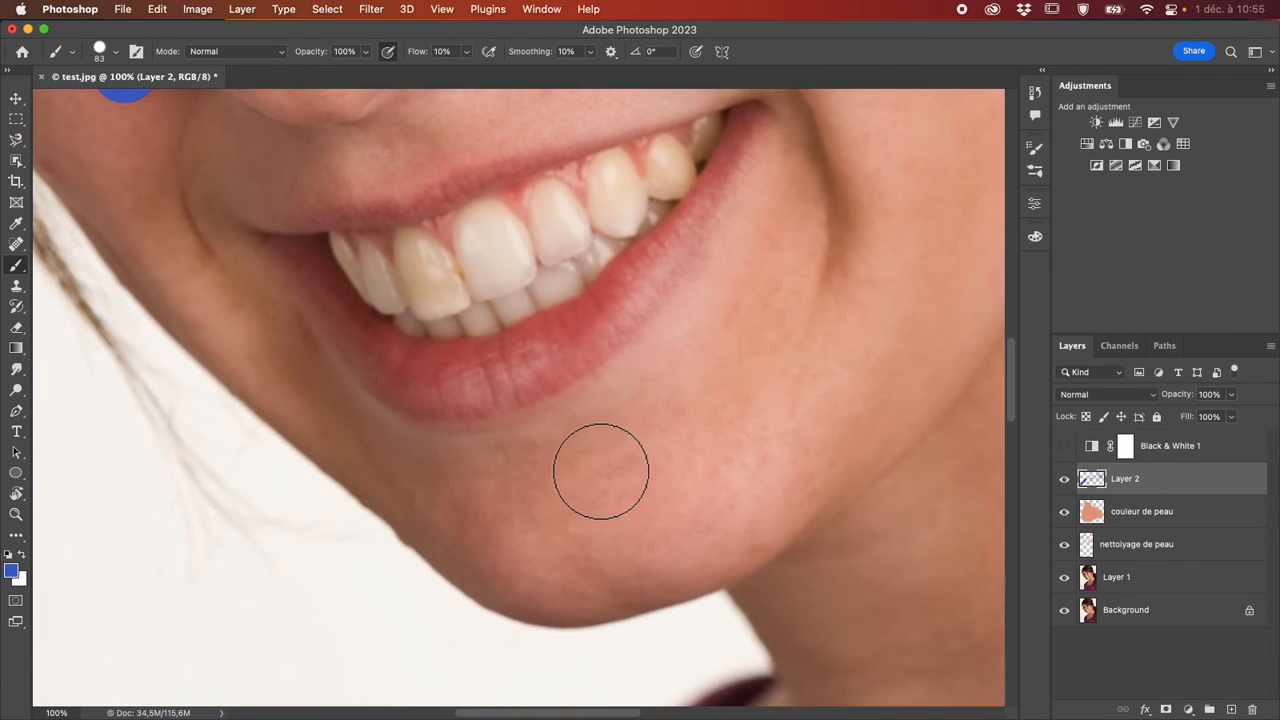
left_click_drag(588, 462, 779, 300)
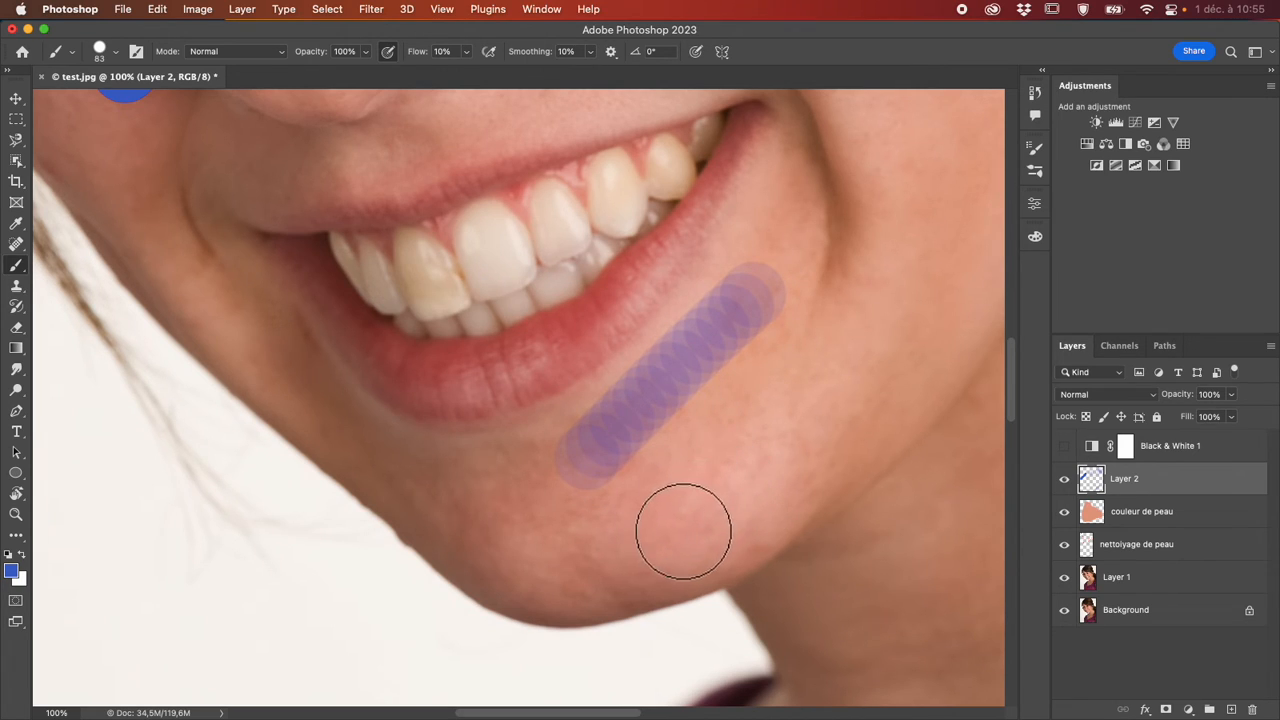
left_click_drag(652, 525, 965, 150)
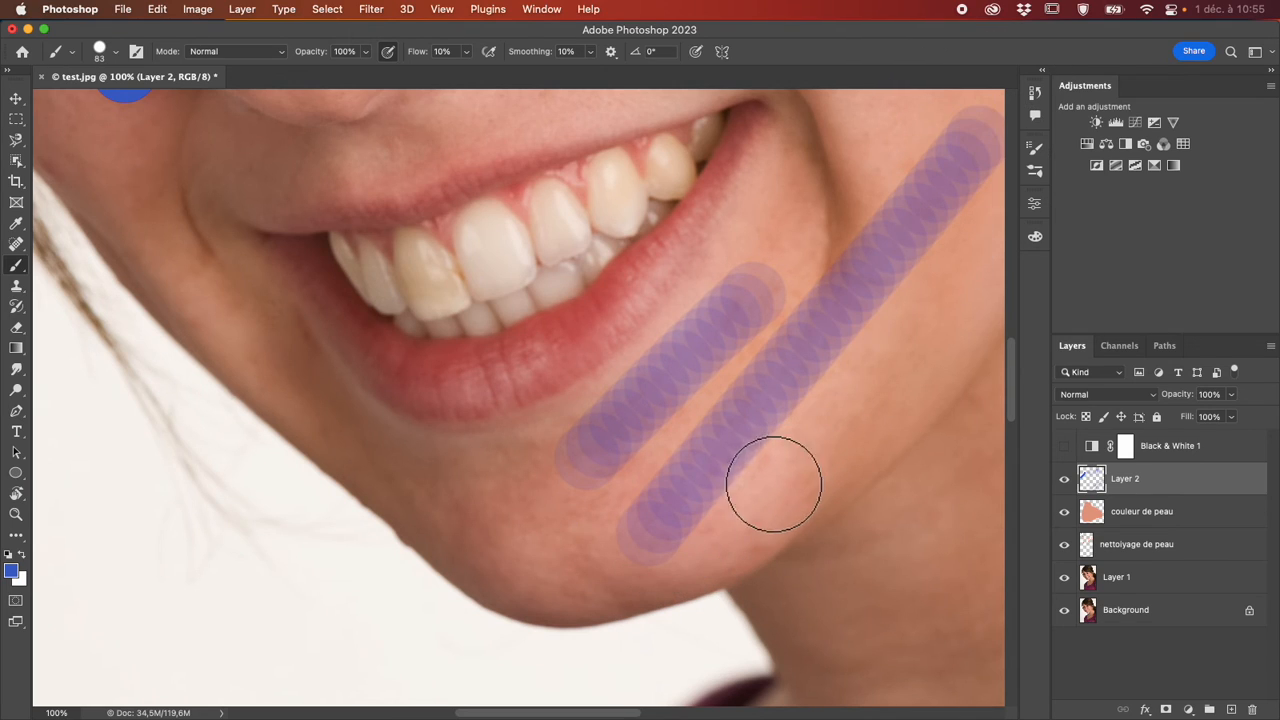
key("super+z")
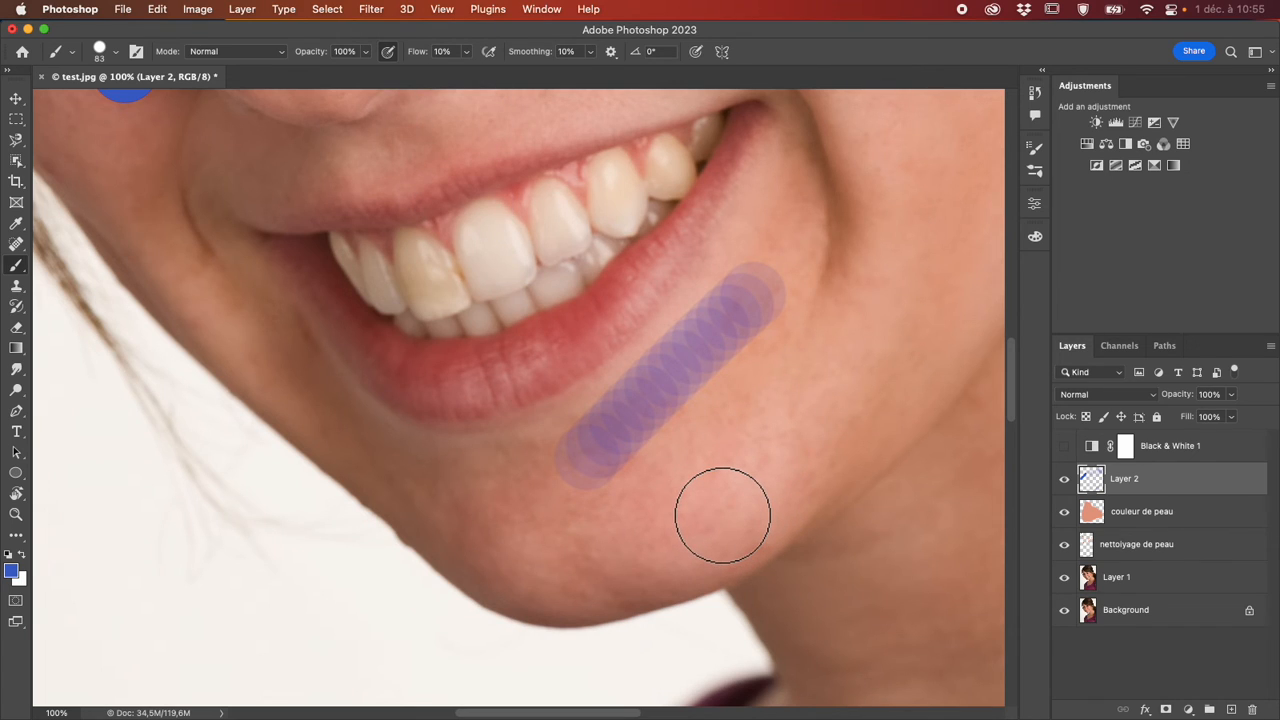
Build up a solid blue oval on the chin at 10% flow and a softer spot beside the mouth at 3% flow.
mouse_move(790, 395)
left_mouse_down()
mouse_move(820, 420)
mouse_move(772, 502)
mouse_move(766, 429)
mouse_move(814, 406)
mouse_move(814, 457)
mouse_move(767, 480)
mouse_move(760, 428)
mouse_move(809, 391)
mouse_move(837, 434)
mouse_move(749, 492)
mouse_move(749, 408)
mouse_move(750, 422)
mouse_move(802, 441)
mouse_move(746, 496)
left_mouse_up()
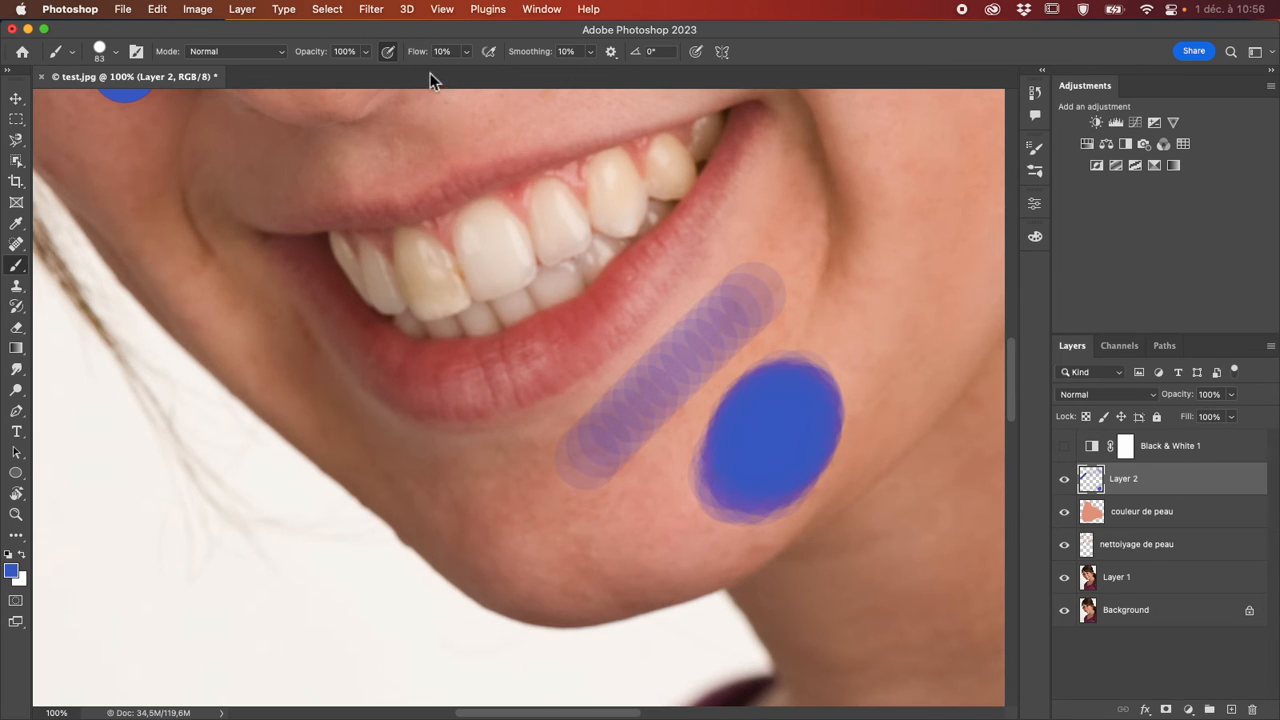
left_click_drag(420, 58, 415, 58)
mouse_move(900, 275)
left_mouse_down()
mouse_move(919, 250)
mouse_move(886, 288)
mouse_move(949, 278)
mouse_move(890, 262)
mouse_move(933, 304)
mouse_move(914, 247)
mouse_move(894, 310)
mouse_move(952, 275)
mouse_move(892, 262)
mouse_move(928, 315)
mouse_move(930, 251)
mouse_move(898, 295)
mouse_move(946, 267)
mouse_move(882, 280)
left_mouse_up()
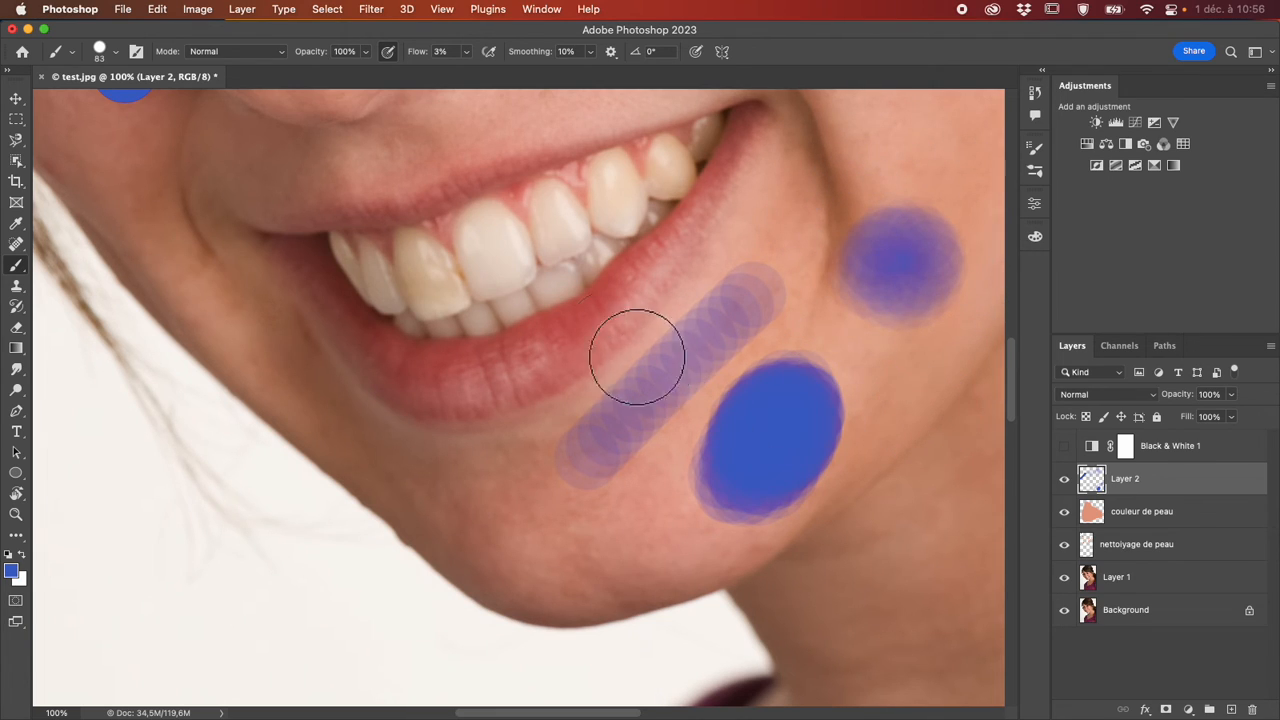
Lower the brush opacity to 42% and build up a soft blue spot on the cheek at 3% flow.
left_click_drag(308, 62, 262, 58)
scroll(320, 240, "up", 3)
scroll(320, 240, "left", 1)
scroll(327, 252, "right", 10)
scroll(327, 252, "up", 2)
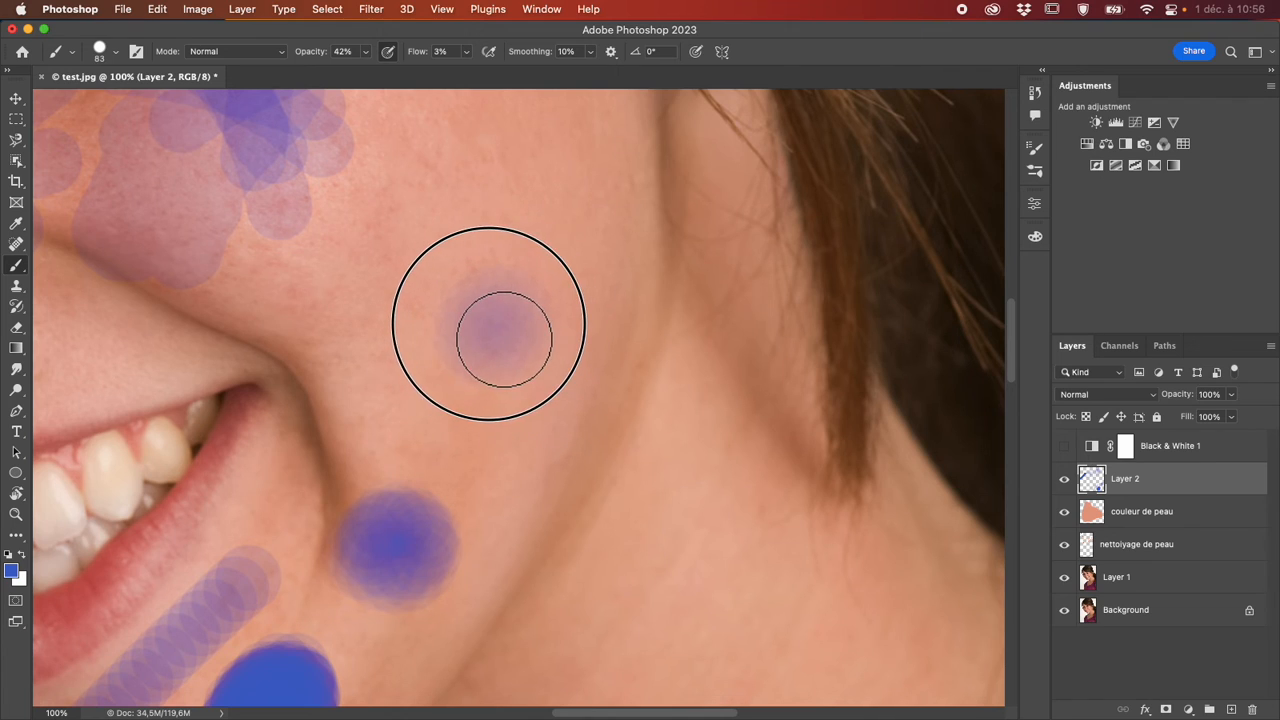
mouse_move(493, 290)
left_mouse_down()
mouse_move(470, 370)
mouse_move(582, 351)
mouse_move(498, 265)
mouse_move(491, 380)
mouse_move(583, 304)
mouse_move(480, 297)
mouse_move(529, 315)
left_mouse_up()
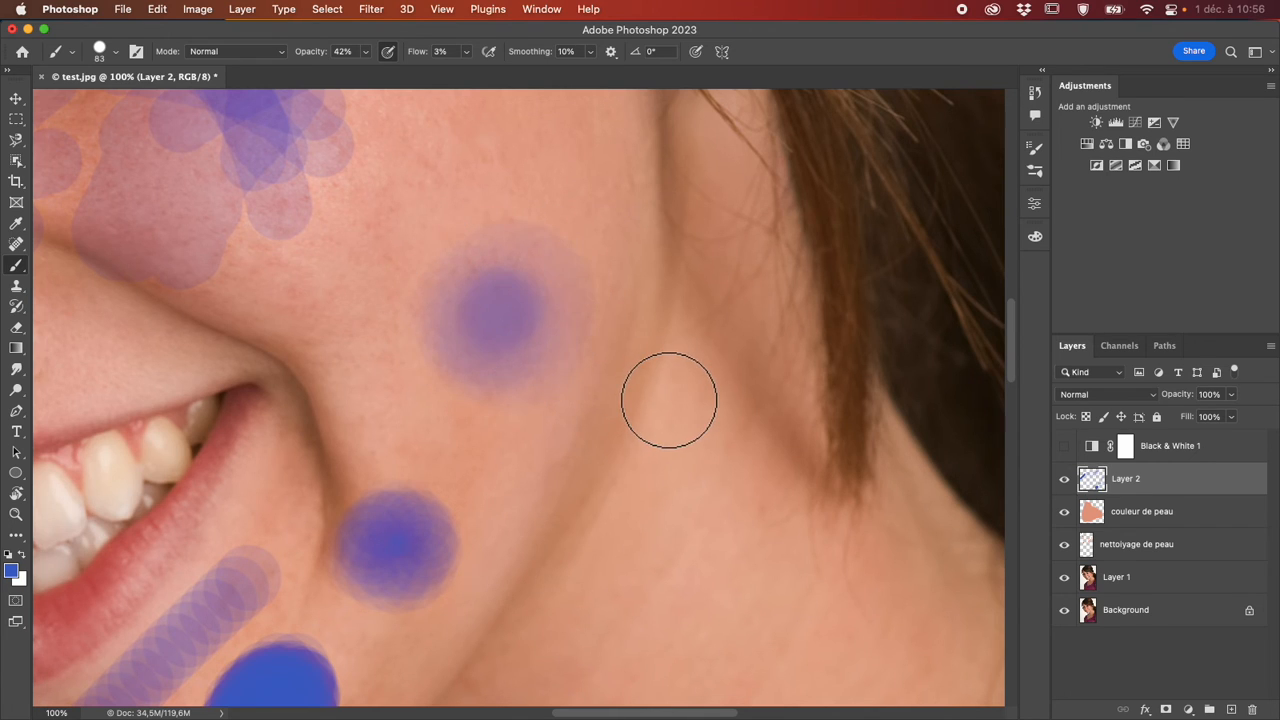
Build up a blue spot on the neck with repeated strokes at 42% opacity and 3% flow.
key("super+minus")
key("super+minus")
key("super+minus")
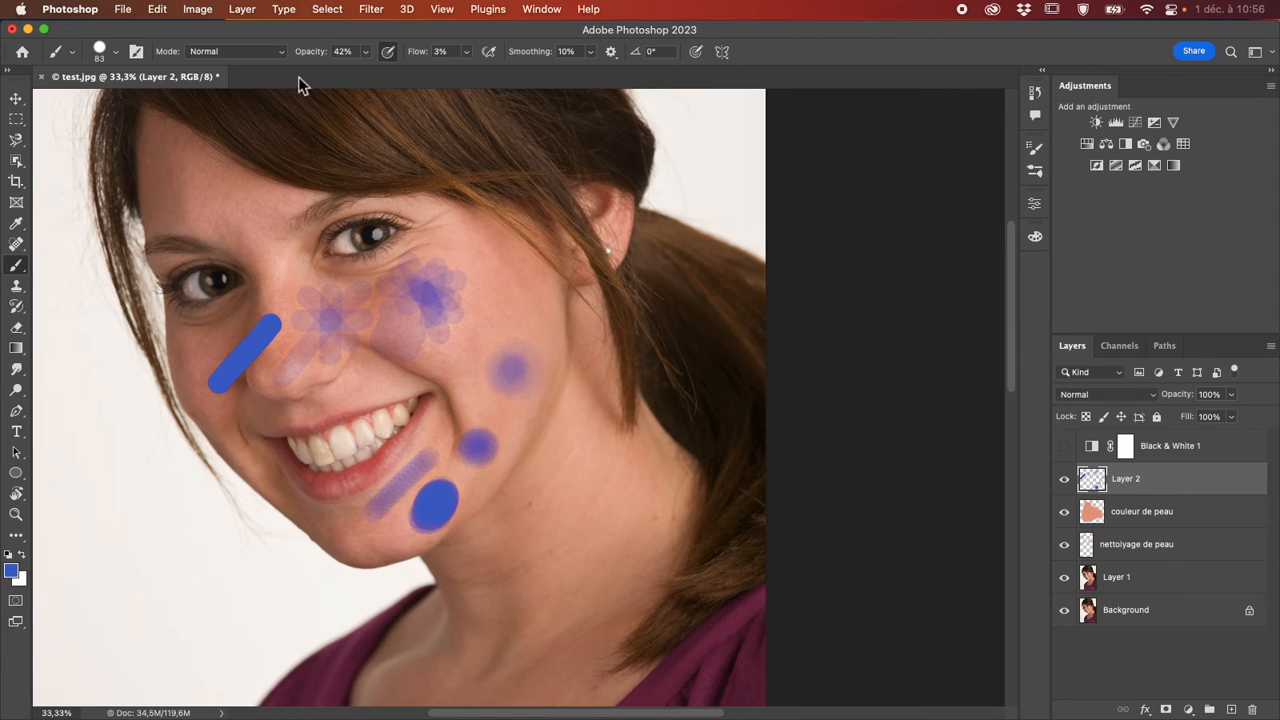
mouse_move(572, 470)
left_mouse_down()
mouse_move(569, 454)
mouse_move(586, 466)
mouse_move(576, 486)
left_mouse_up()
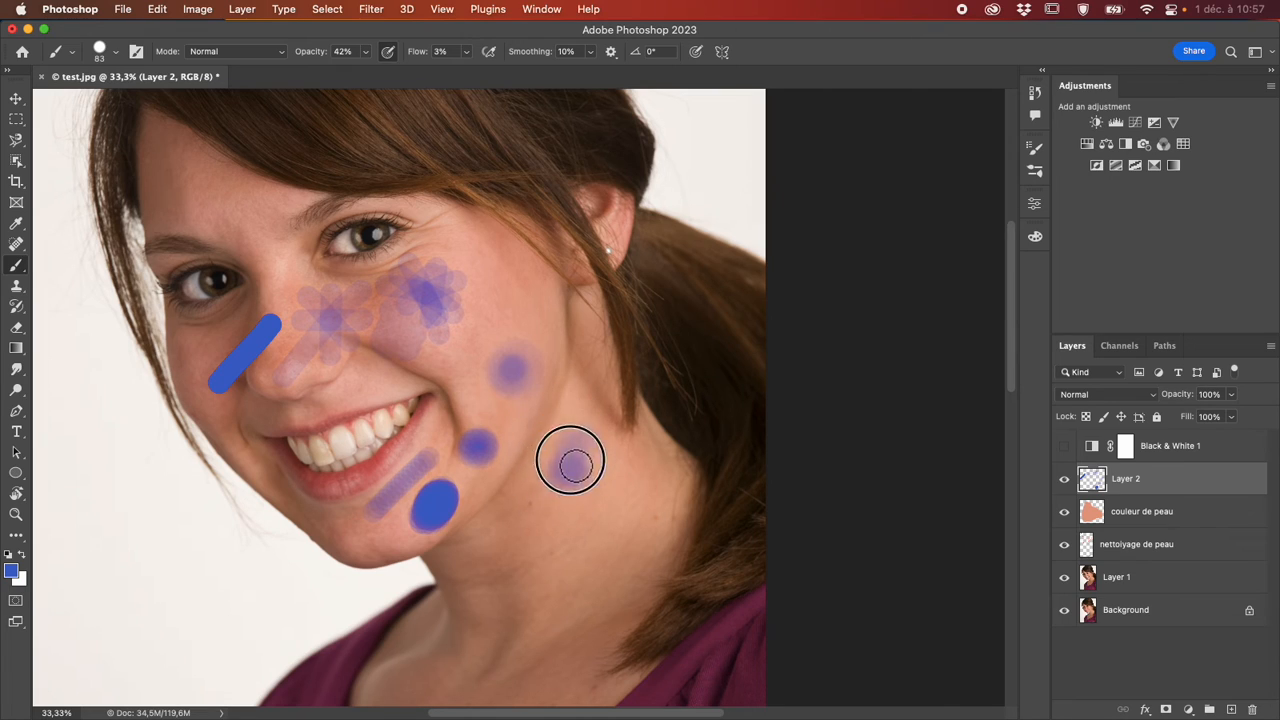
left_click_drag(570, 460, 565, 470)
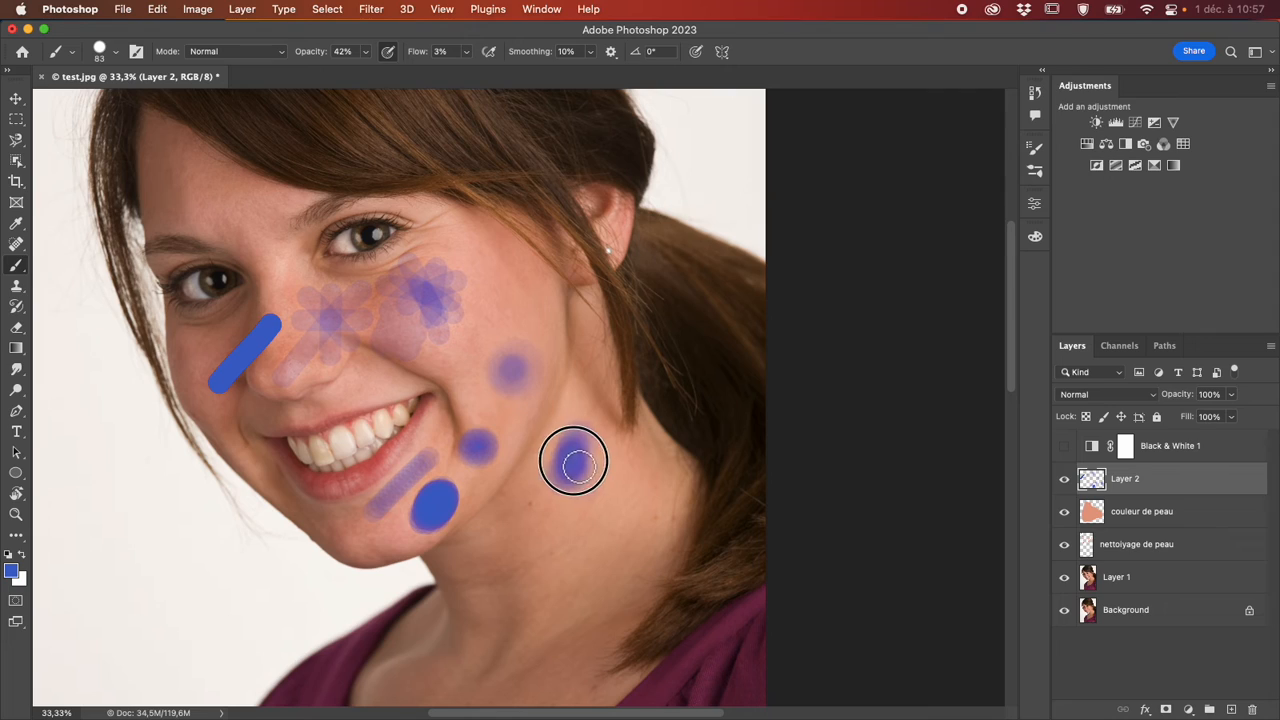
Extend the blue spot on the neck with one more stroke and delete the test layer Layer 2.
mouse_move(573, 461)
left_mouse_down()
mouse_move(563, 480)
mouse_move(585, 492)
left_mouse_up()
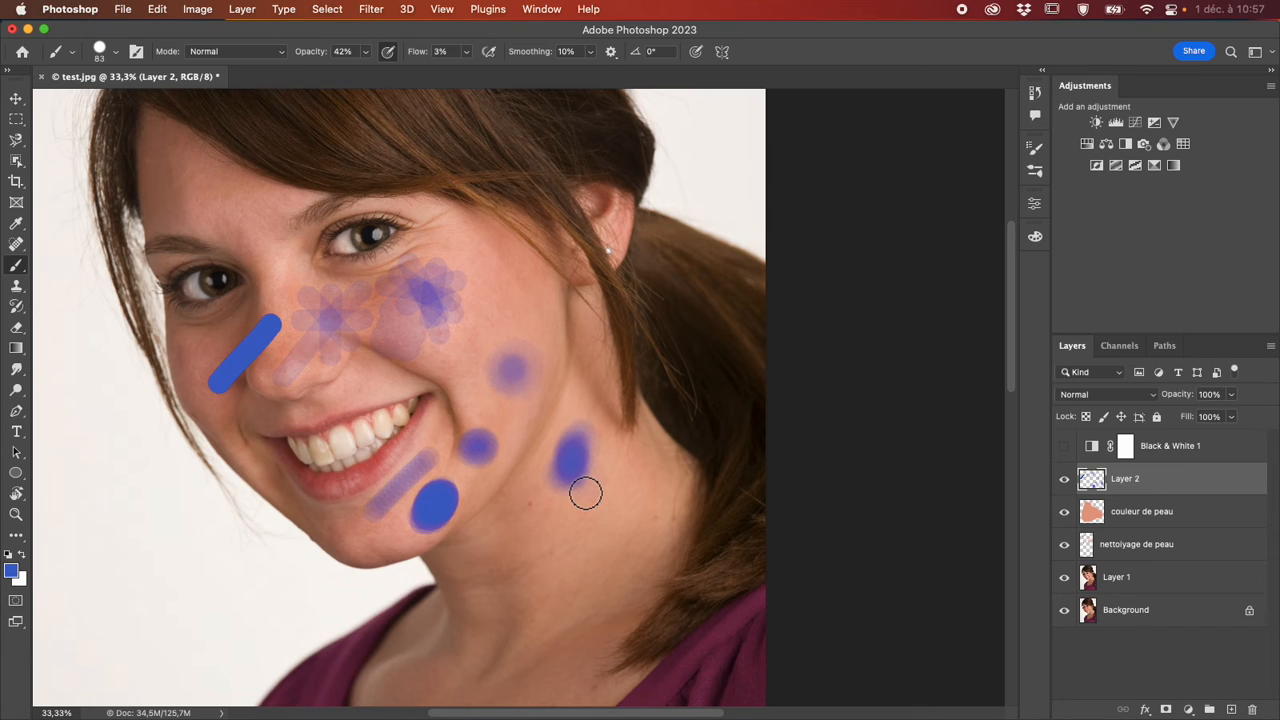
left_click(336, 328)
key("Delete")
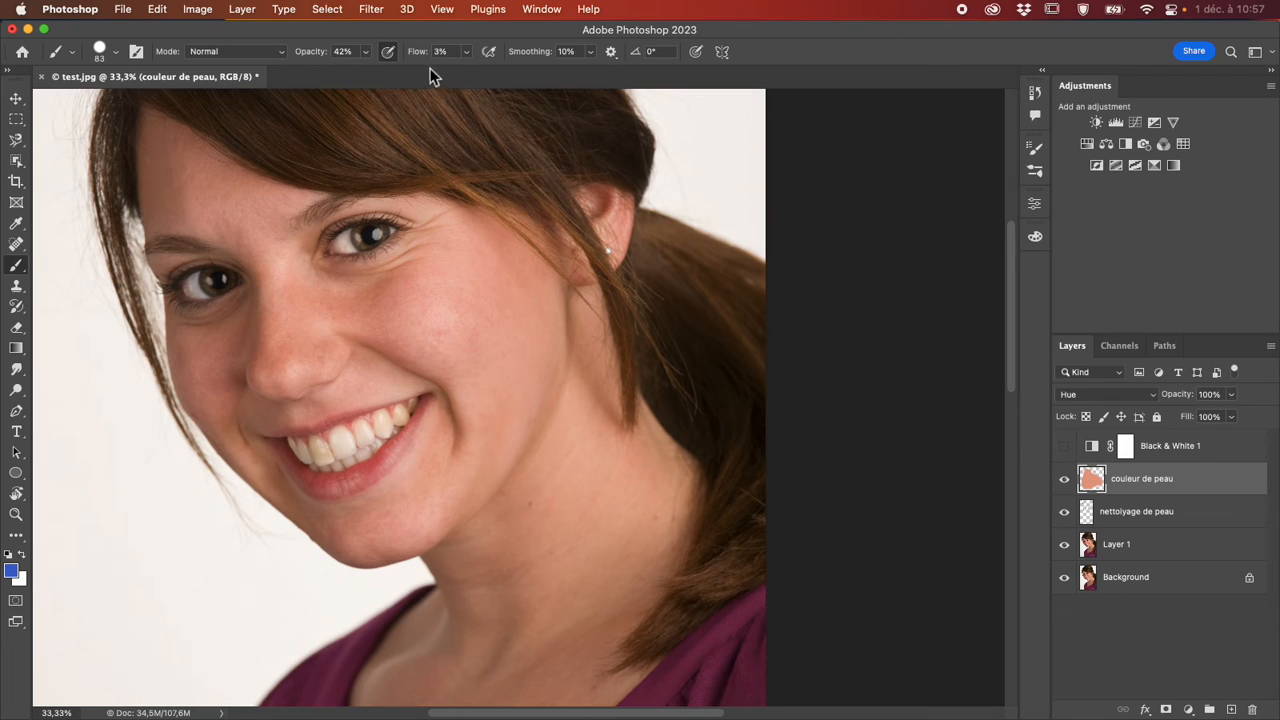
Set the brush flow to 12% and show the Black & White 1 layer to examine skin unevenness from the neck to the eyes.
left_click_drag(422, 58, 430, 60)
key("super+plus")
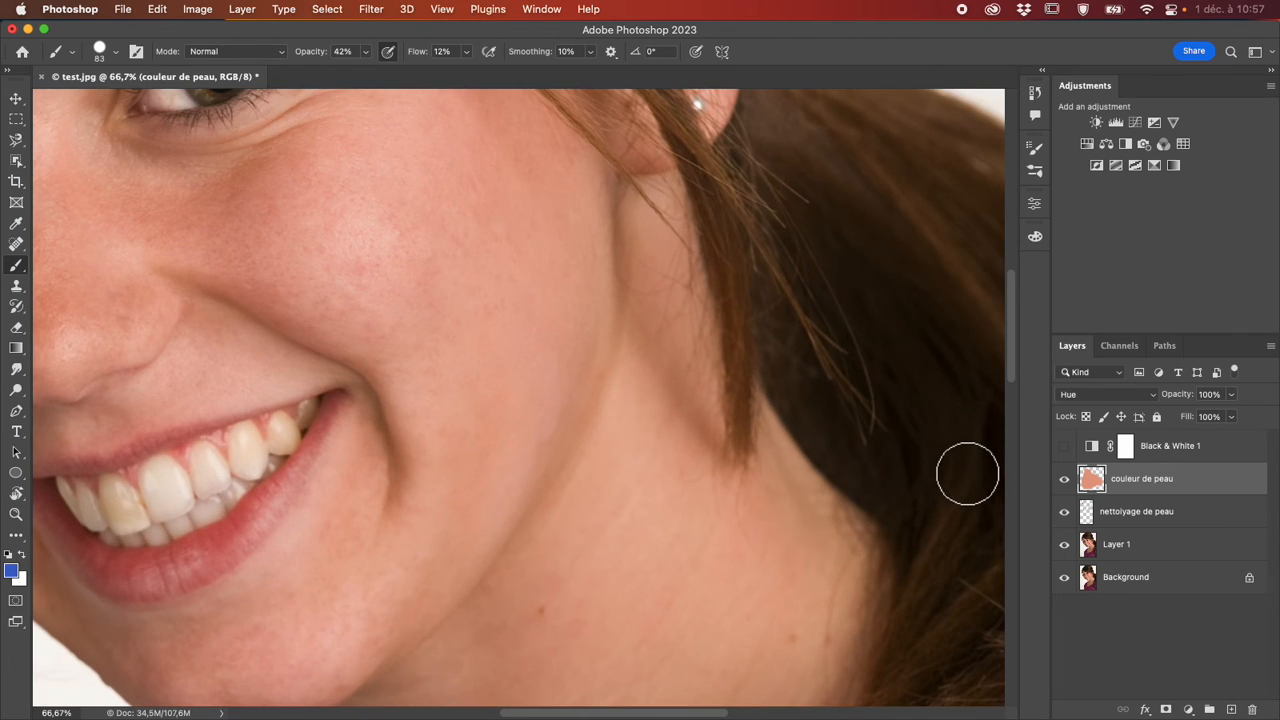
left_click(1064, 446)
scroll(816, 580, "down", 5)
scroll(816, 580, "left", 3)
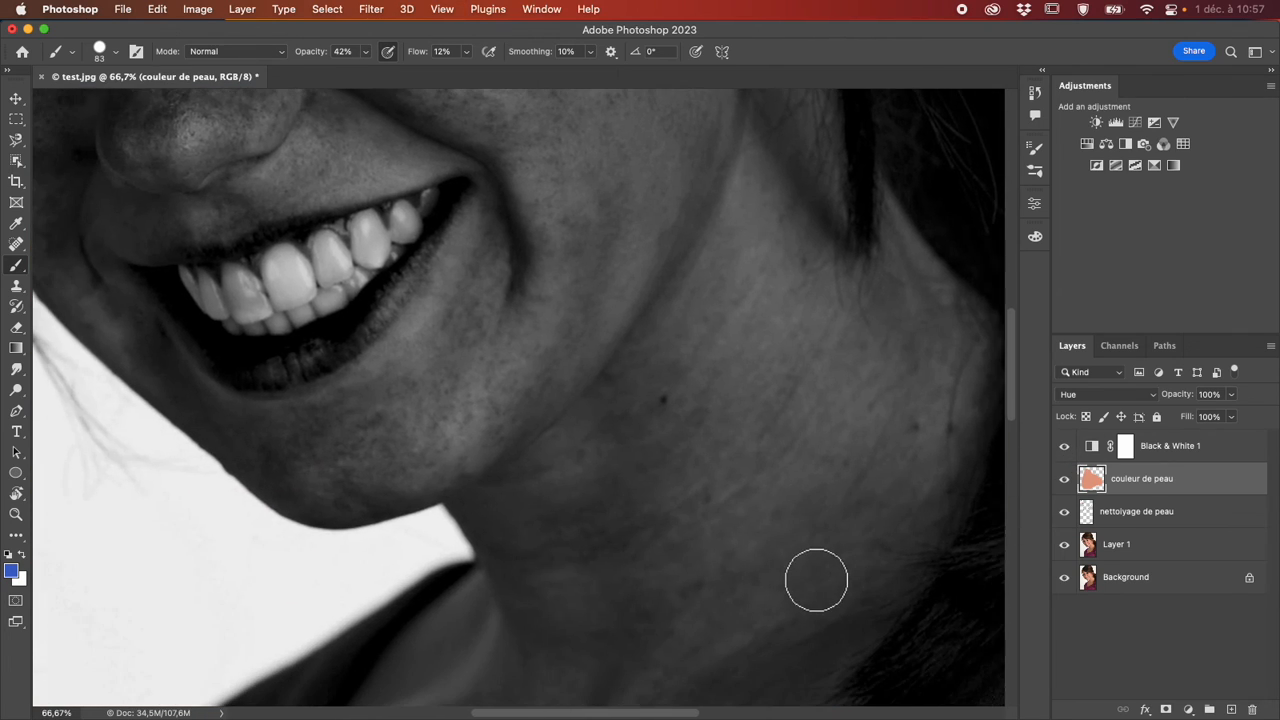
scroll(520, 530, "up", 6)
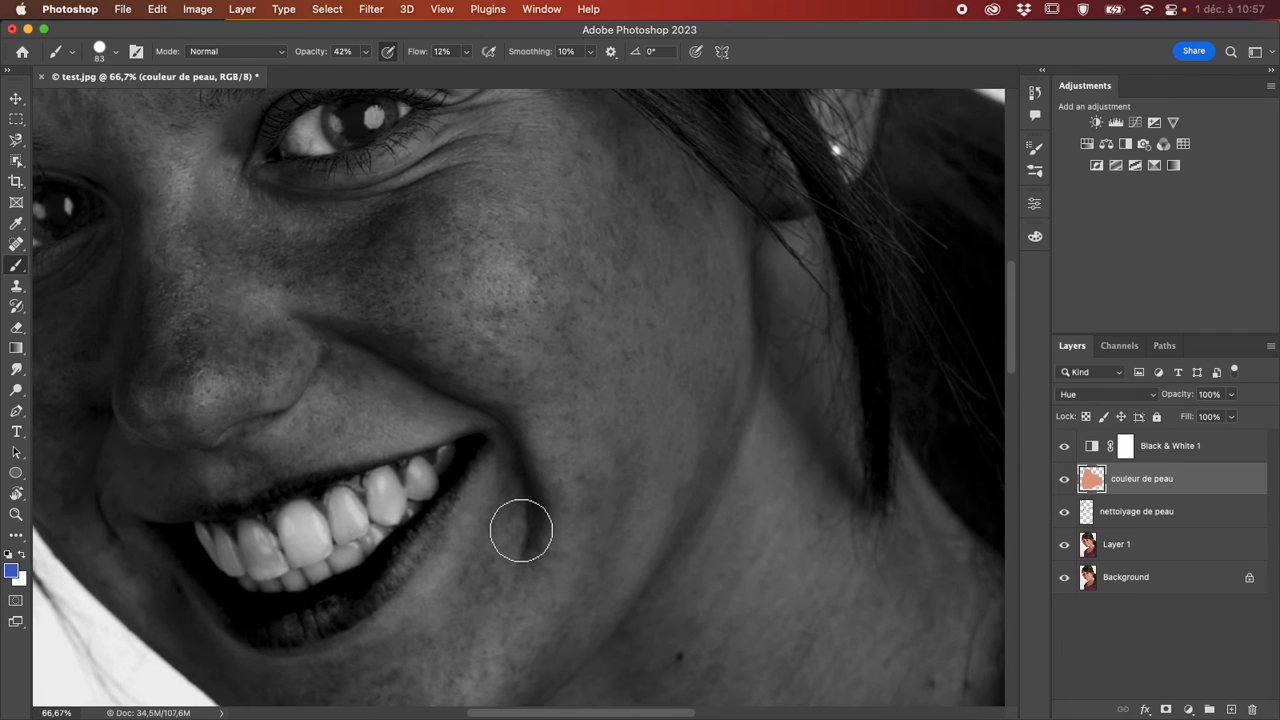
scroll(520, 530, "up", 3)
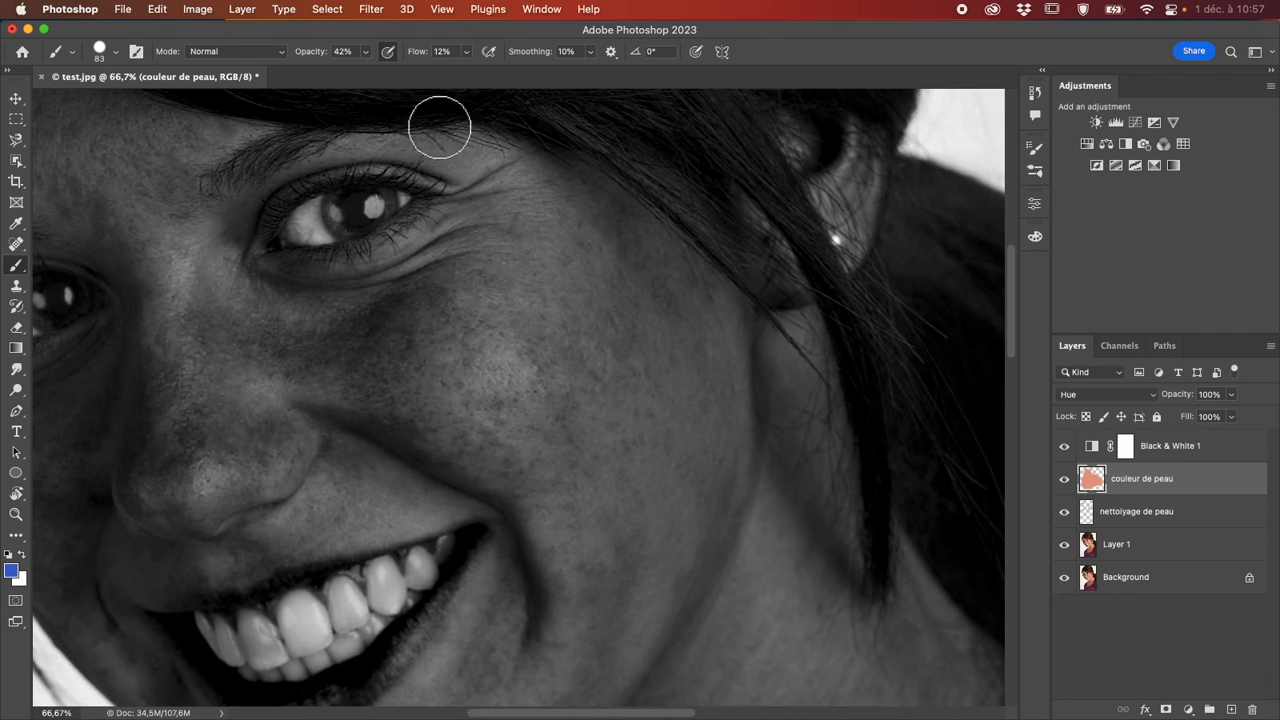
Set the brush to 6% flow, 13% opacity and 45 px, and lower its hardness for softer edges.
left_click_drag(425, 50, 419, 50)
left_click_drag(320, 58, 288, 55)
left_click_drag(367, 284, 394, 294)
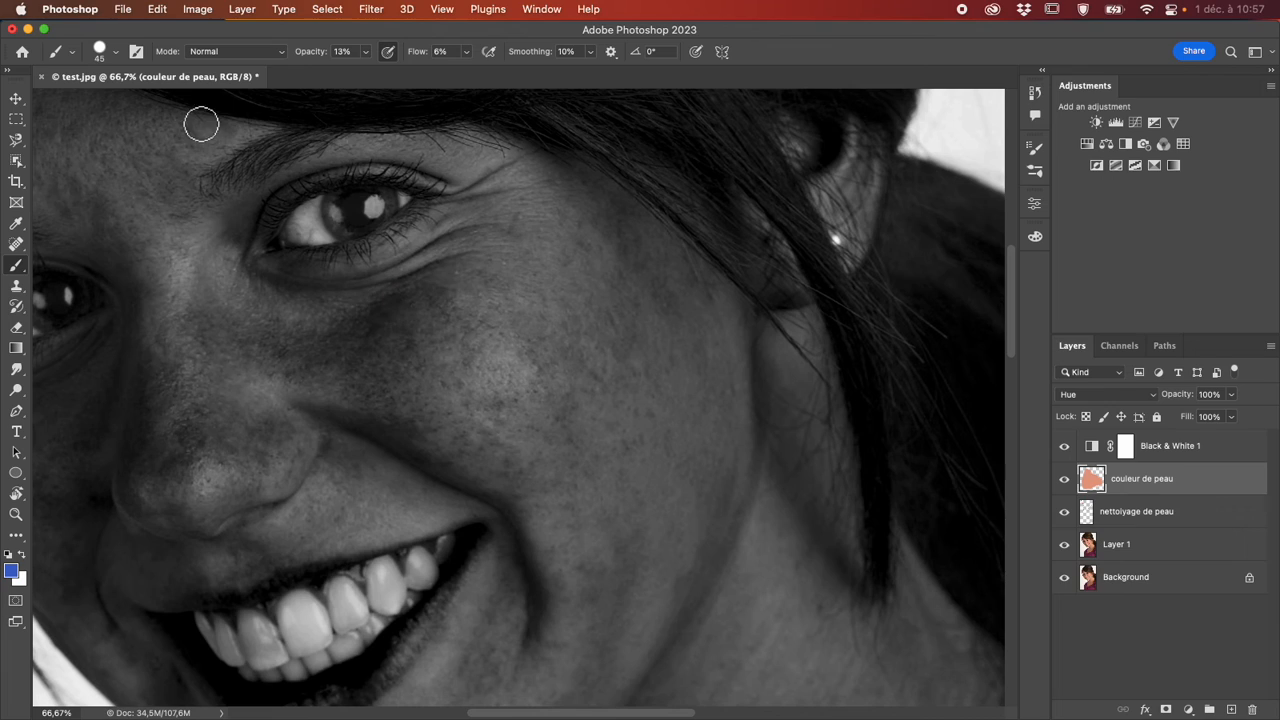
left_click(115, 54)
left_click_drag(133, 136, 126, 134)
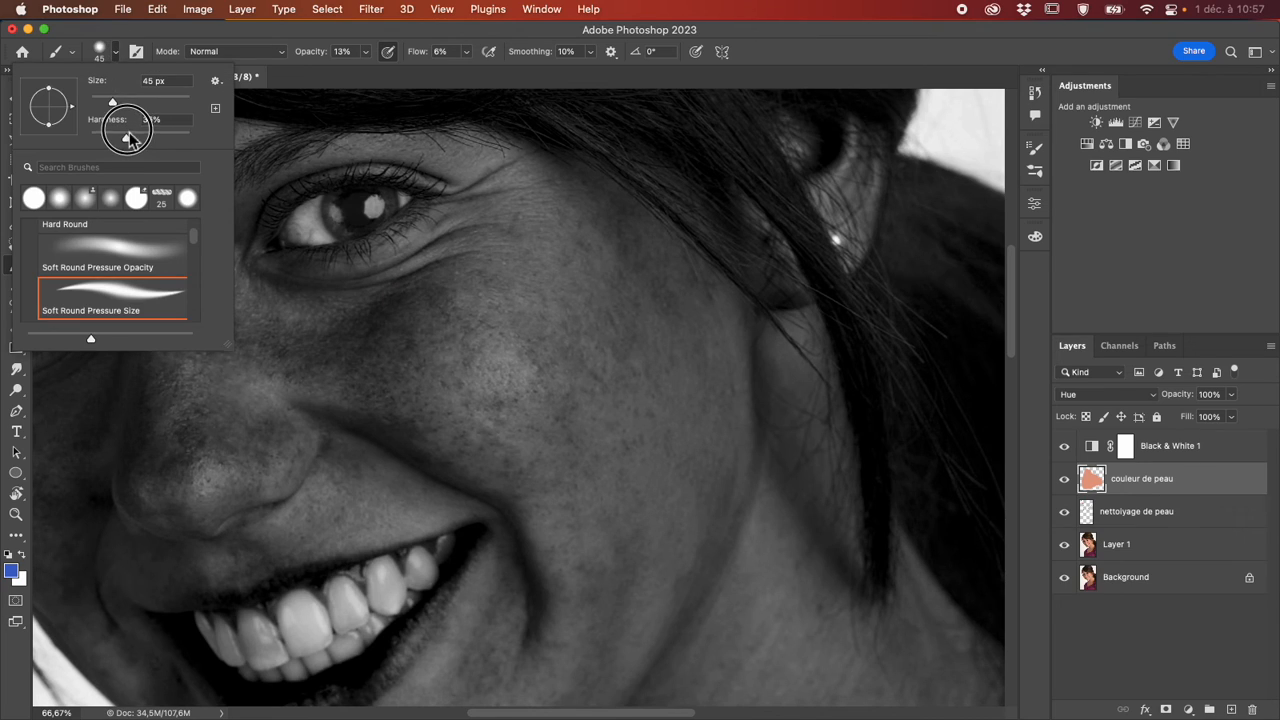
left_click(186, 36)
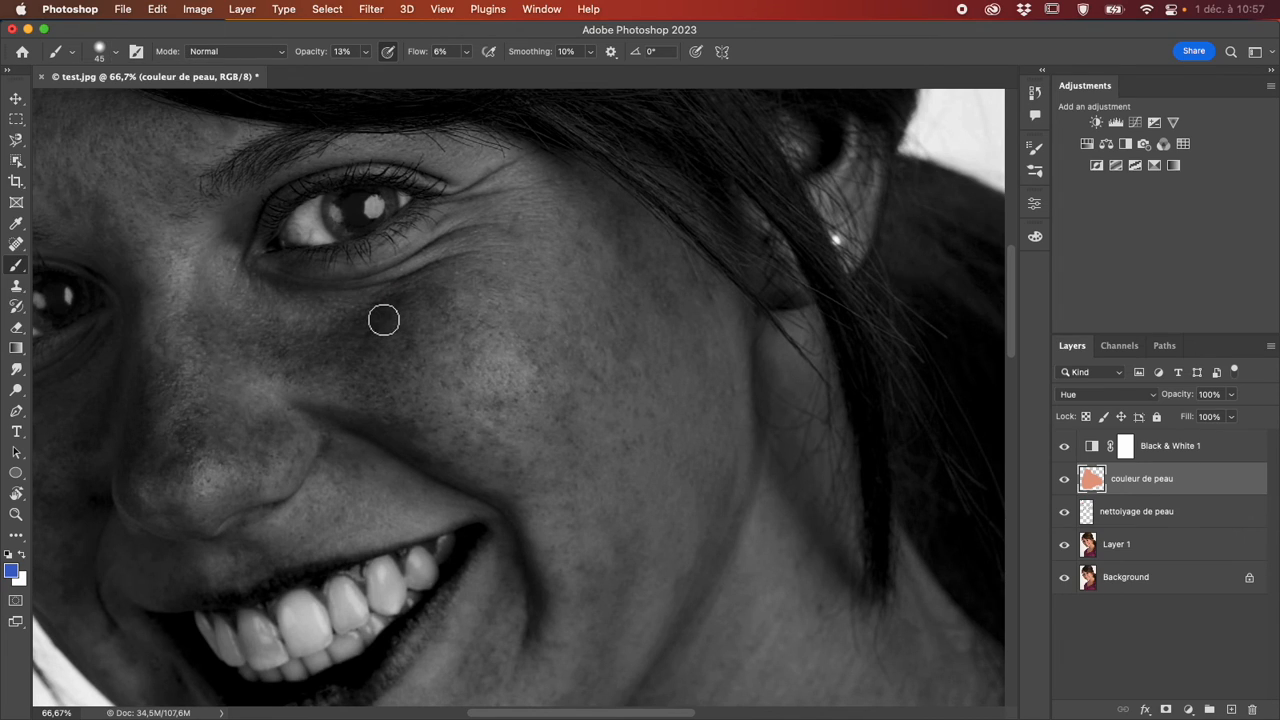
Try painting over the dark patches below the eye and on the nose with the blue foreground color, and hide the Black & White 1 layer.
mouse_move(384, 320)
left_mouse_down()
mouse_move(416, 299)
mouse_move(372, 317)
mouse_move(435, 294)
mouse_move(323, 361)
mouse_move(249, 356)
mouse_move(286, 331)
mouse_move(251, 351)
mouse_move(366, 346)
mouse_move(418, 287)
mouse_move(379, 381)
mouse_move(424, 343)
mouse_move(343, 371)
left_mouse_up()
scroll(217, 449, "left", 3)
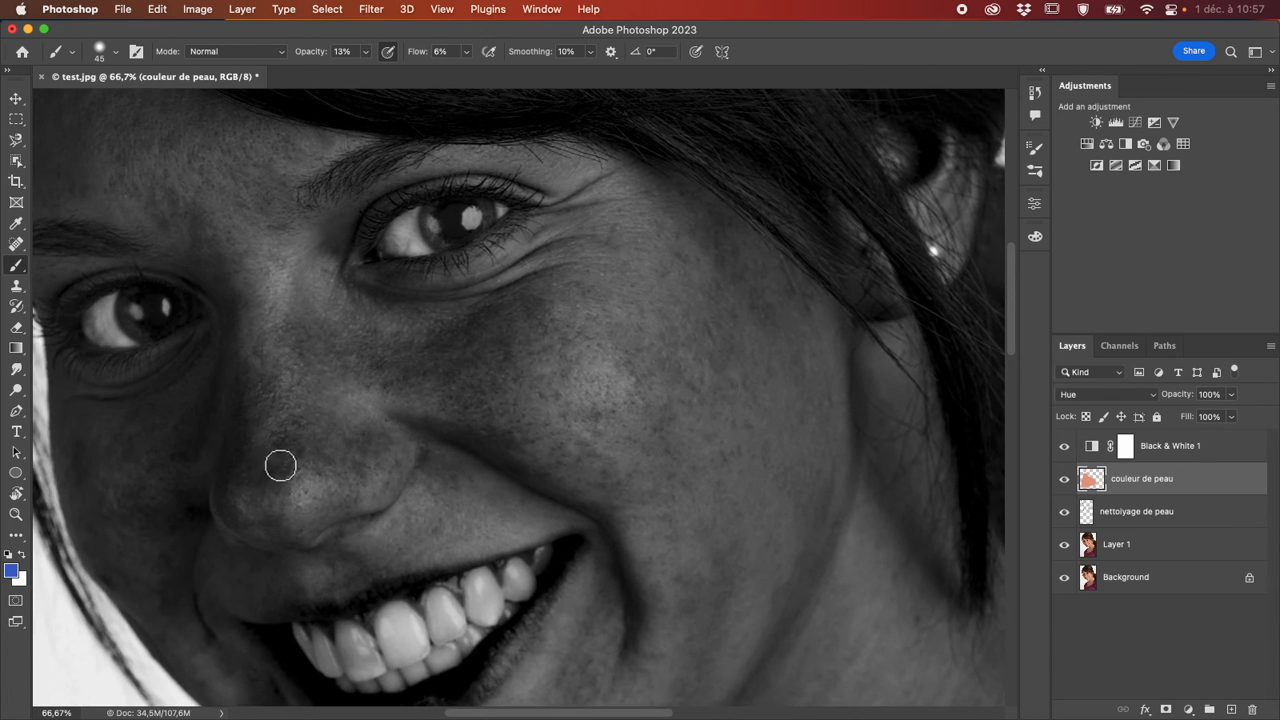
mouse_move(280, 465)
left_mouse_down()
mouse_move(286, 449)
mouse_move(271, 477)
mouse_move(286, 486)
mouse_move(320, 472)
left_mouse_up()
left_click(1066, 446)
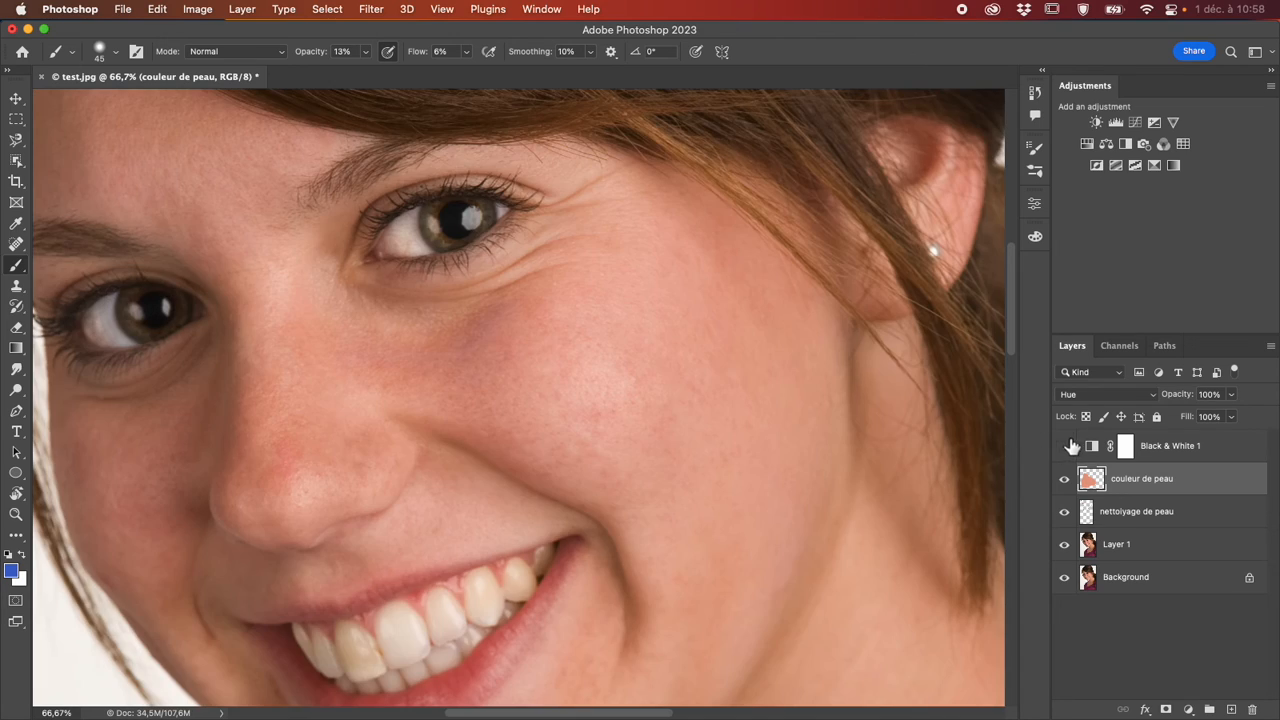
Toggle the couleur de peau layer's visibility to compare the skin with and without the color correction.
left_click(1066, 480)
left_click(1066, 480)
left_click(1066, 481)
left_click(1066, 480)
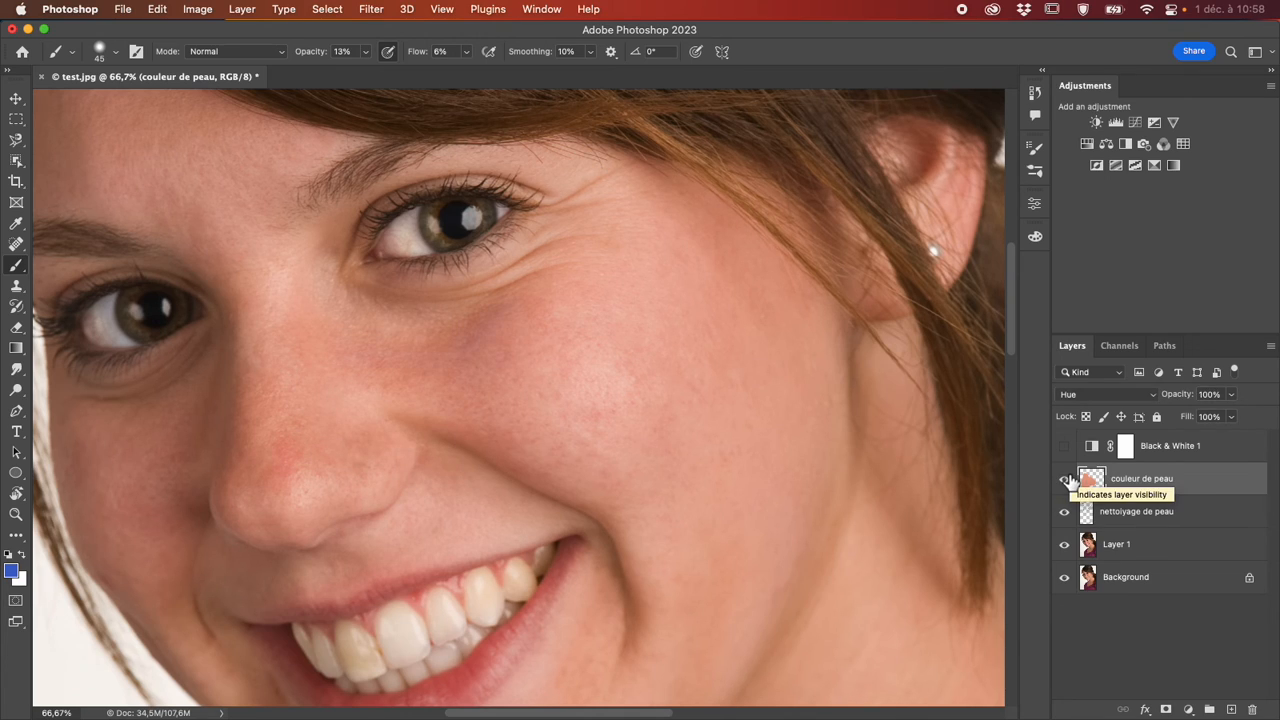
left_click(1066, 480)
left_click(1066, 480)
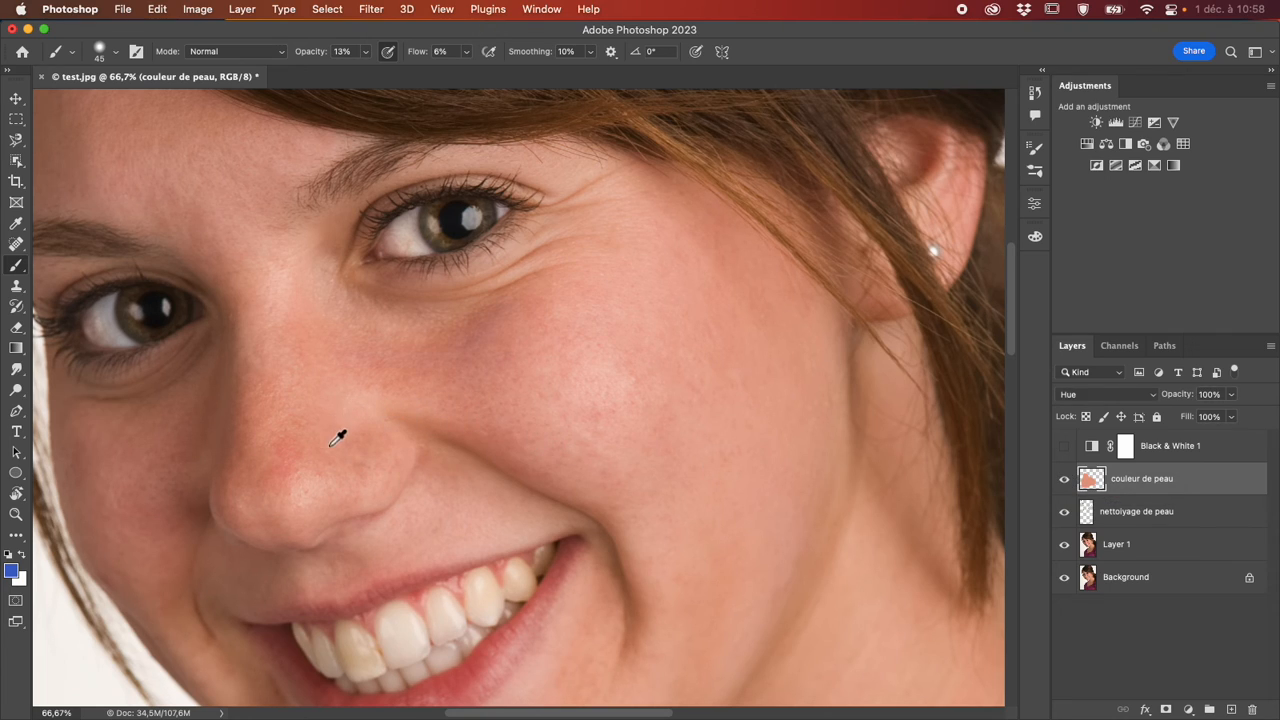
Try correcting the nose and cheek with a sampled skin tone, undo the last stroke, and compare with the couleur de peau layer hidden.
mouse_move(299, 449)
left_mouse_down()
mouse_move(288, 481)
mouse_move(285, 455)
mouse_move(296, 462)
mouse_move(289, 449)
mouse_move(286, 503)
mouse_move(302, 483)
left_mouse_up()
mouse_move(297, 472)
left_mouse_down()
mouse_move(300, 455)
mouse_move(272, 470)
mouse_move(287, 458)
mouse_move(297, 484)
mouse_move(283, 457)
mouse_move(287, 475)
left_mouse_up()
mouse_move(464, 374)
left_mouse_down()
mouse_move(492, 339)
mouse_move(466, 347)
mouse_move(490, 323)
mouse_move(509, 325)
mouse_move(389, 364)
mouse_move(453, 364)
mouse_move(511, 329)
mouse_move(436, 353)
mouse_move(511, 333)
left_mouse_up()
key("super+z")
key("super+comma")
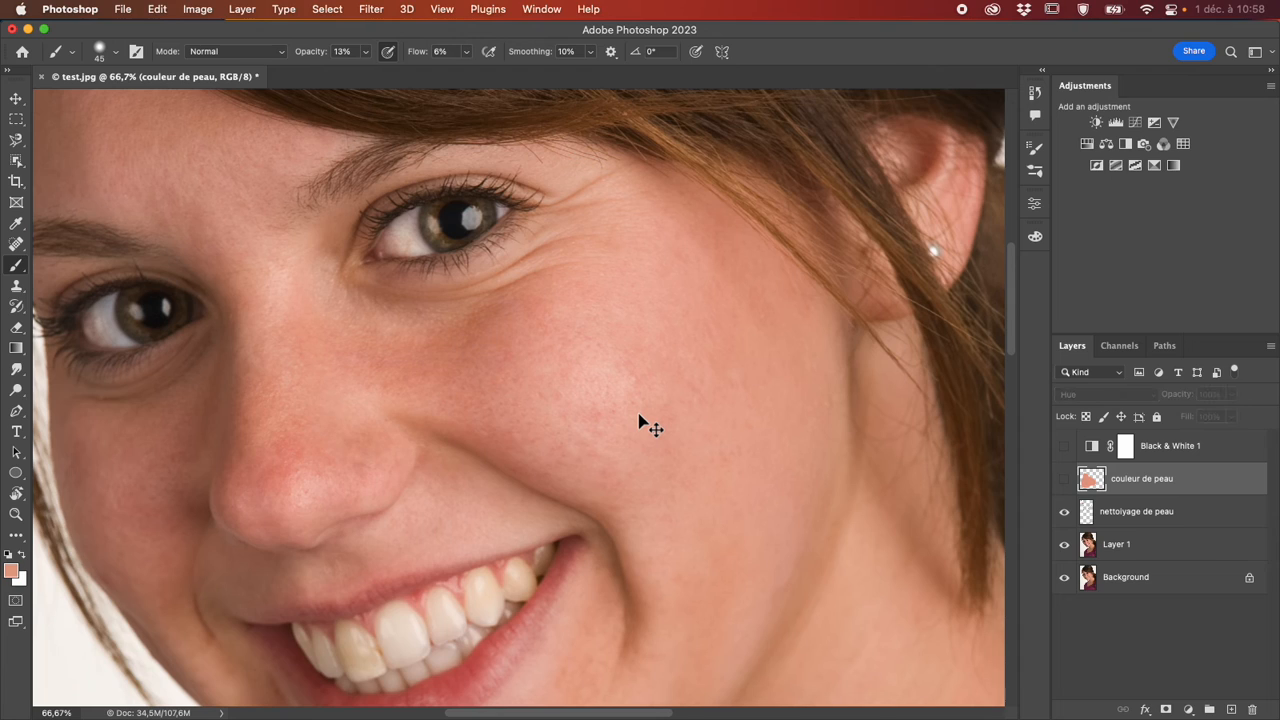
left_click(1066, 480)
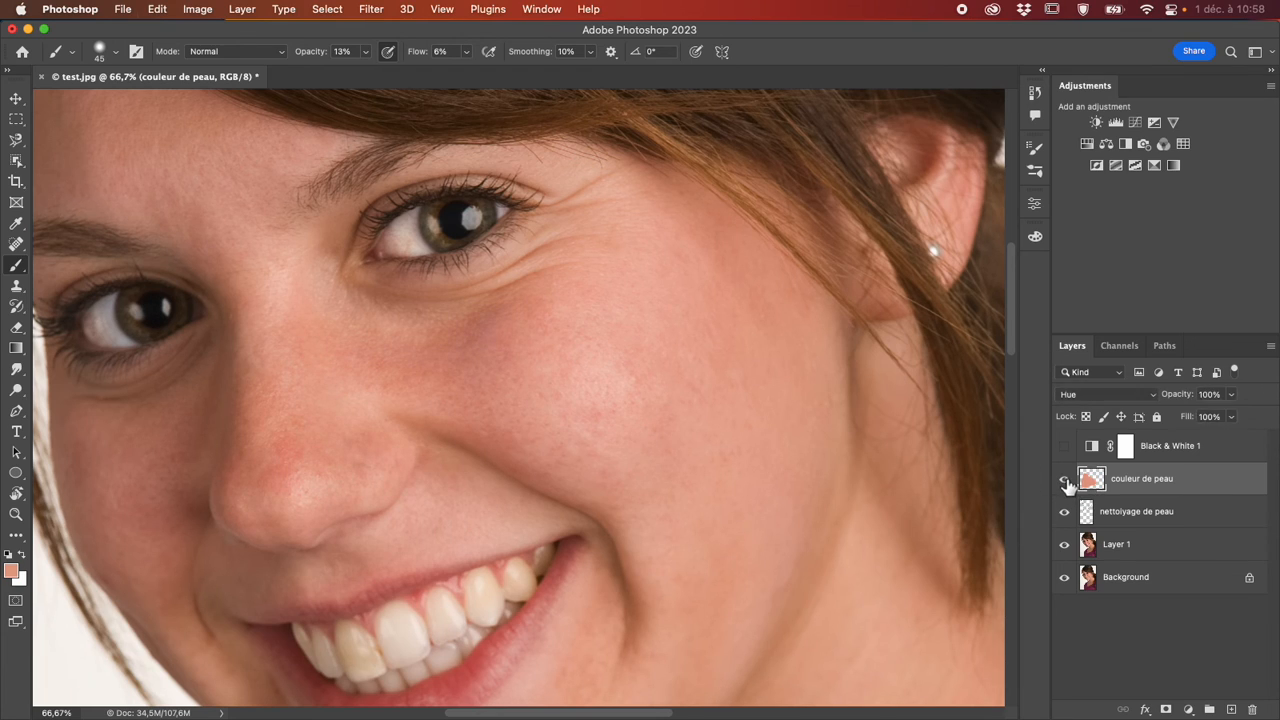
Undo the recent correction strokes on the nose and cheek, back to the state before the blue paint was applied.
key("super+z")
key("super+z")
key("super+z")
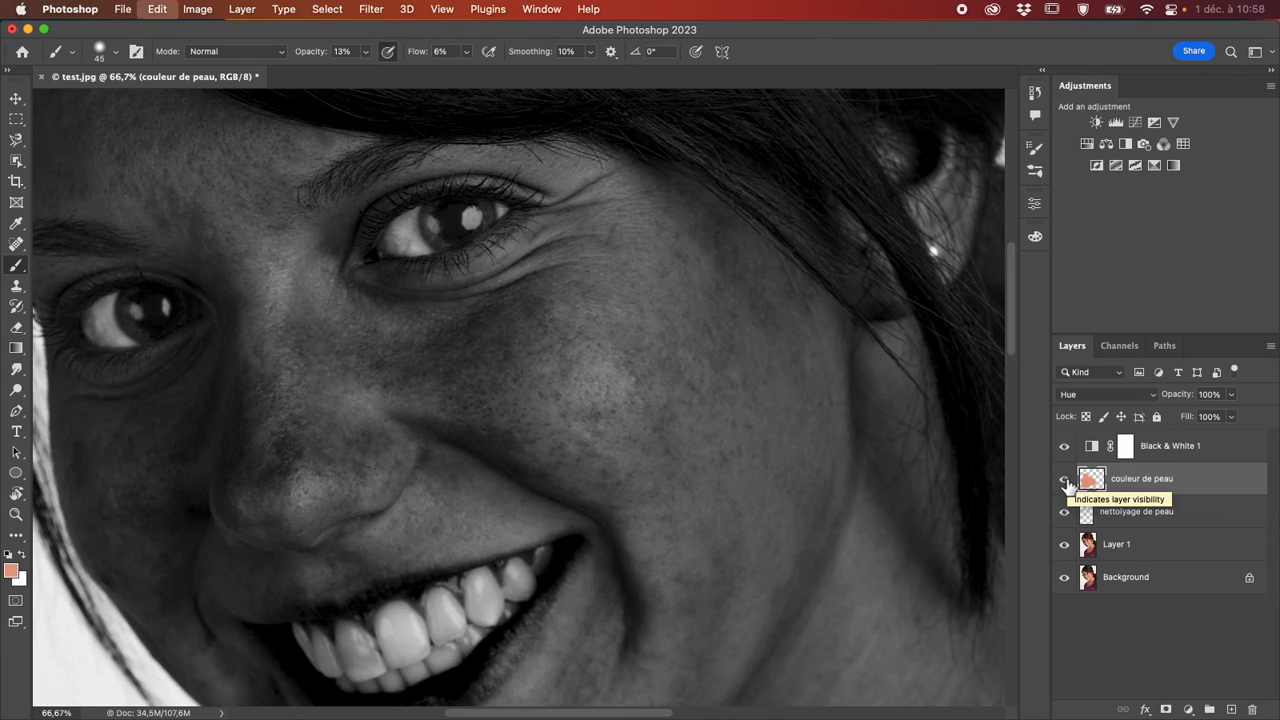
key("super+z")
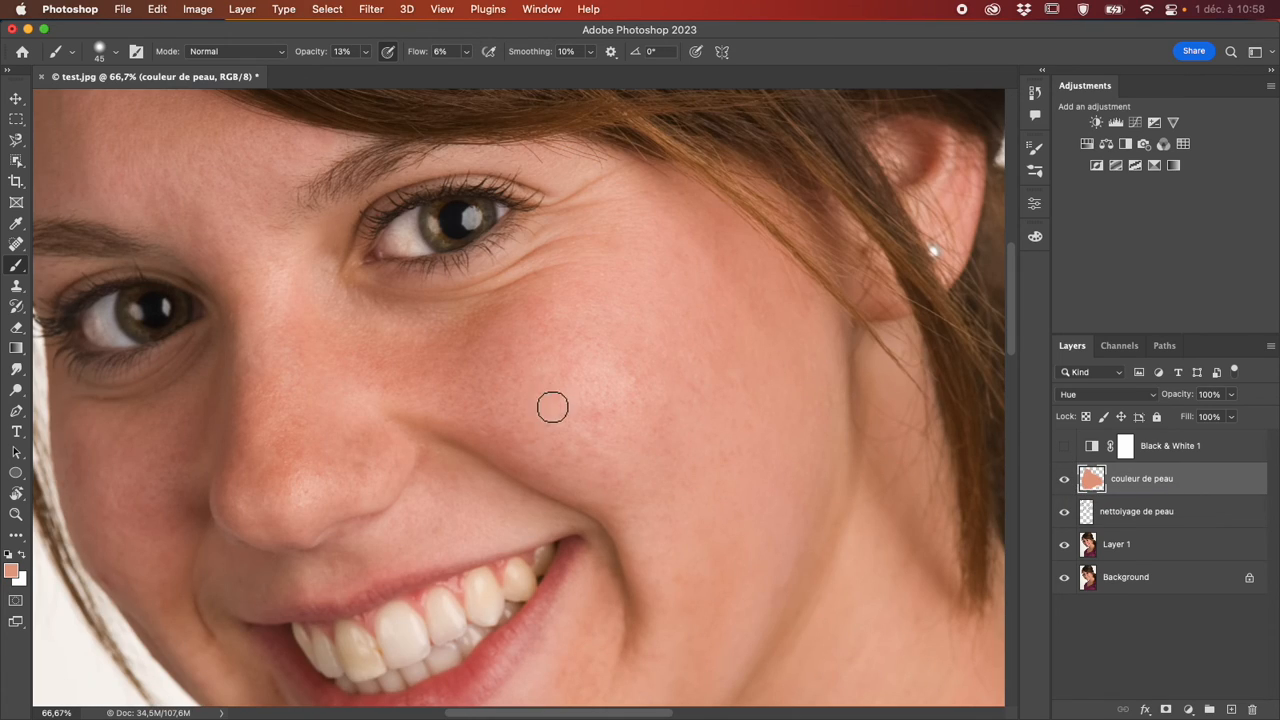
Sample a skin tone from the cheek beside the nose and paint it below the eye and over the side of the nose.
left_click(456, 370, "alt")
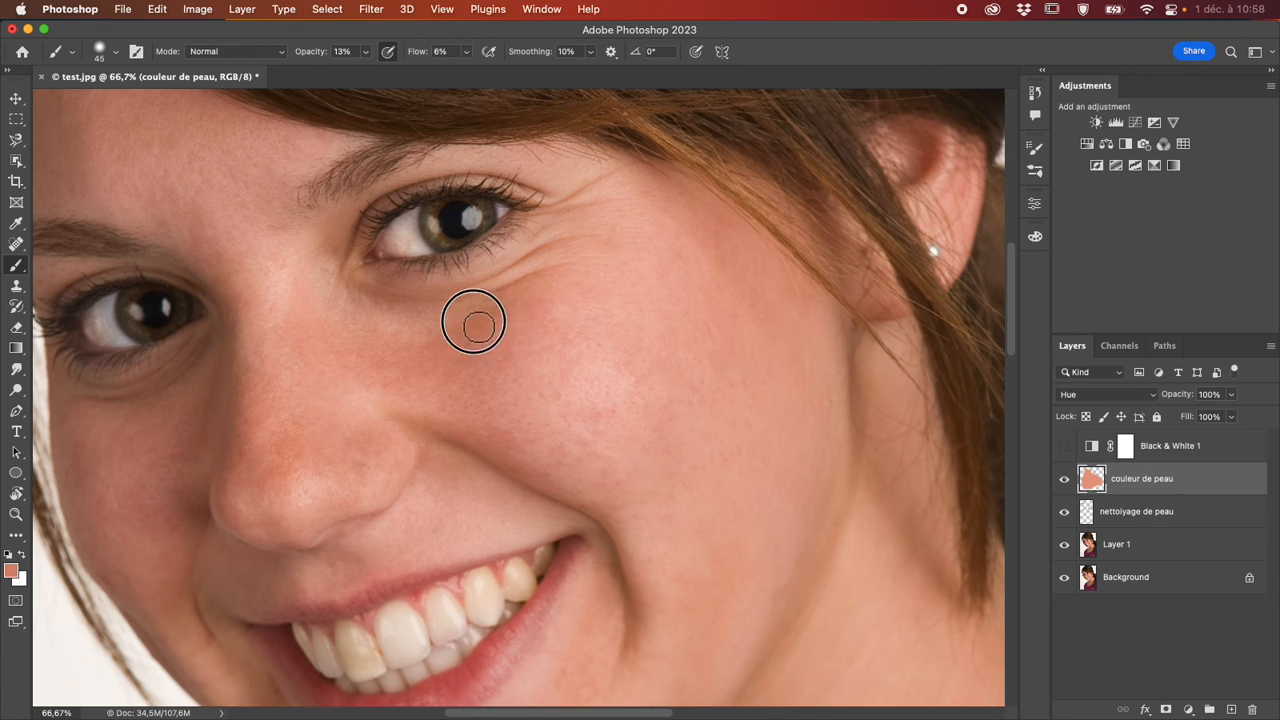
left_click_drag(527, 317, 378, 361)
mouse_move(360, 458)
left_mouse_down()
mouse_move(331, 433)
mouse_move(284, 454)
mouse_move(303, 422)
mouse_move(342, 464)
mouse_move(374, 457)
mouse_move(289, 455)
mouse_move(328, 472)
mouse_move(314, 426)
left_mouse_up()
mouse_move(340, 442)
left_mouse_down()
mouse_move(291, 487)
mouse_move(253, 381)
mouse_move(242, 419)
mouse_move(272, 522)
mouse_move(234, 520)
mouse_move(277, 539)
mouse_move(255, 531)
mouse_move(397, 495)
mouse_move(357, 468)
mouse_move(367, 429)
left_mouse_up()
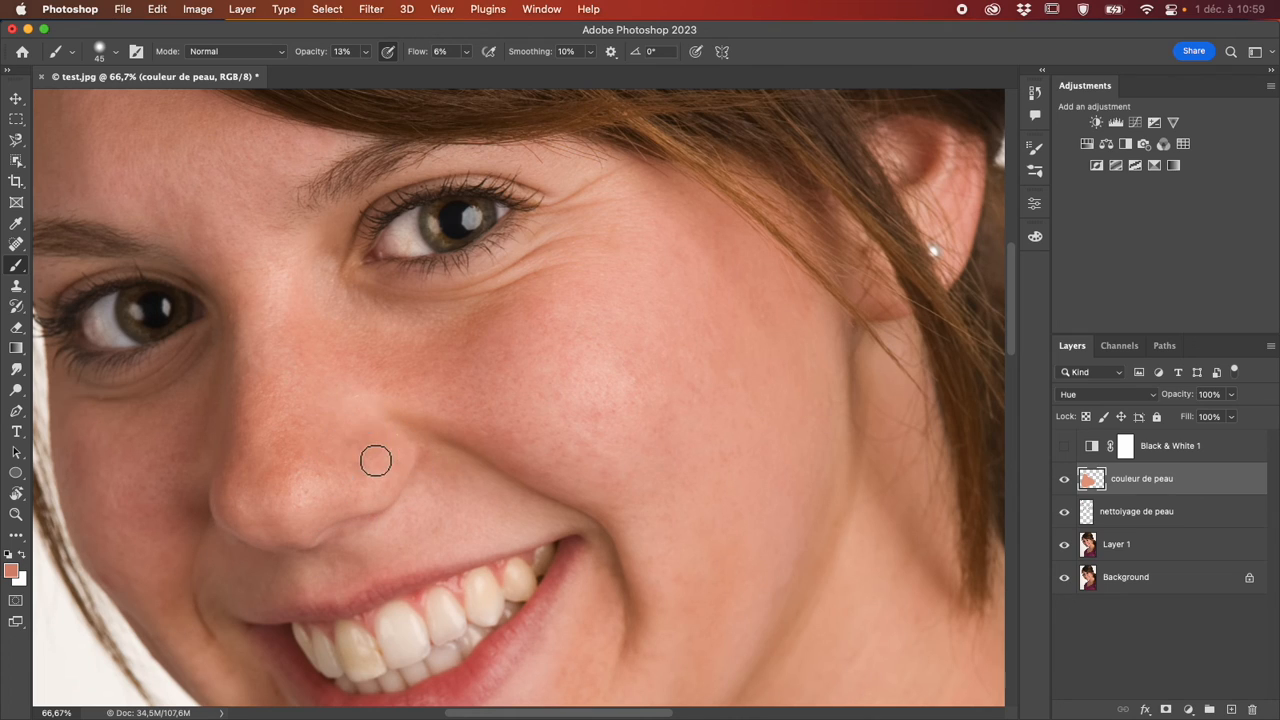
On the nettoiyage de peau layer, remove the blemish on the side of the nose with a 66 px Spot Healing Brush.
left_click(1102, 515)
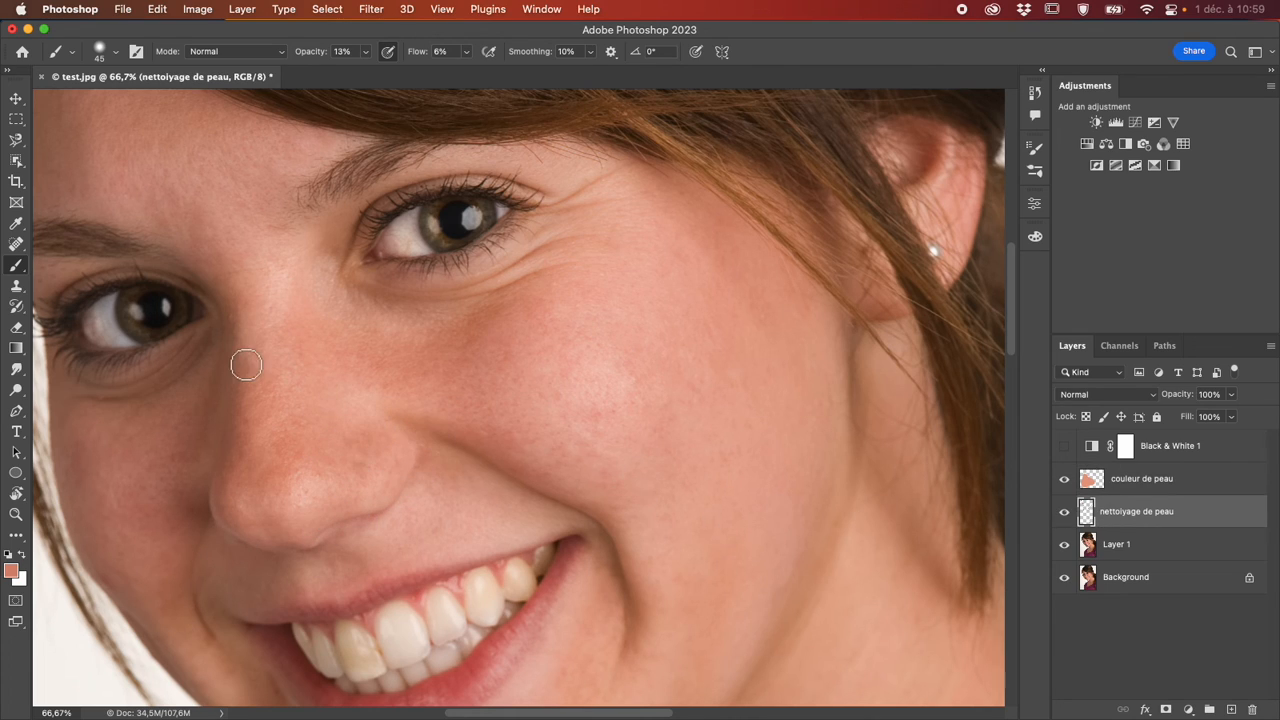
left_click(16, 243)
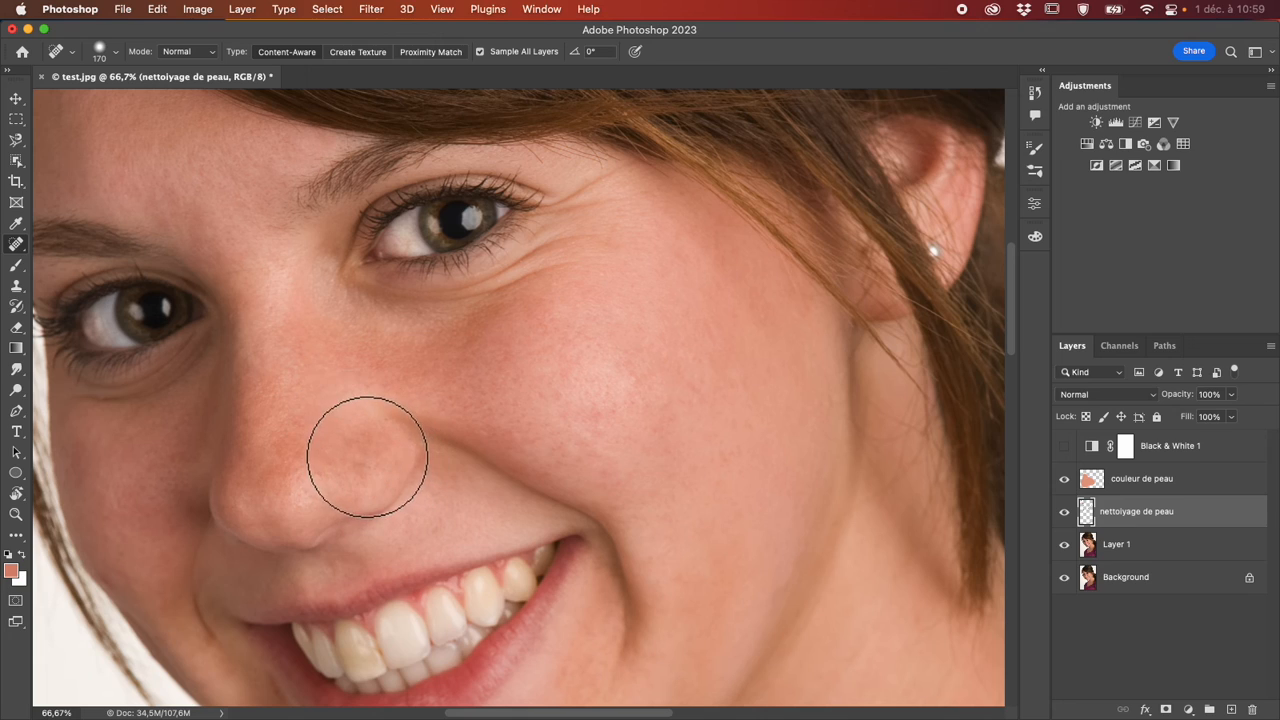
mouse_move(370, 452)
left_mouse_down()
mouse_move(347, 462)
mouse_move(378, 467)
left_mouse_up()
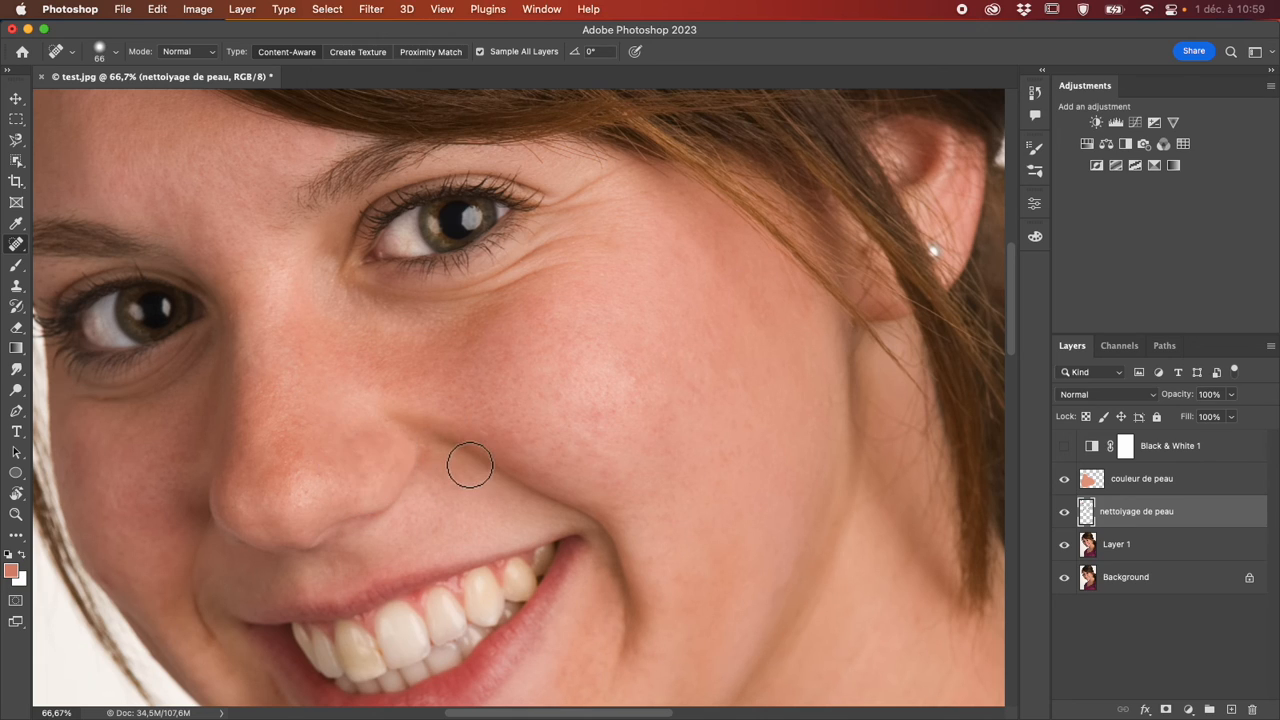
On the couleur de peau layer, paint the skin tone from the crease beside the mouth down to the chin with a 149 px brush.
left_click(1064, 481)
left_click(1104, 485)
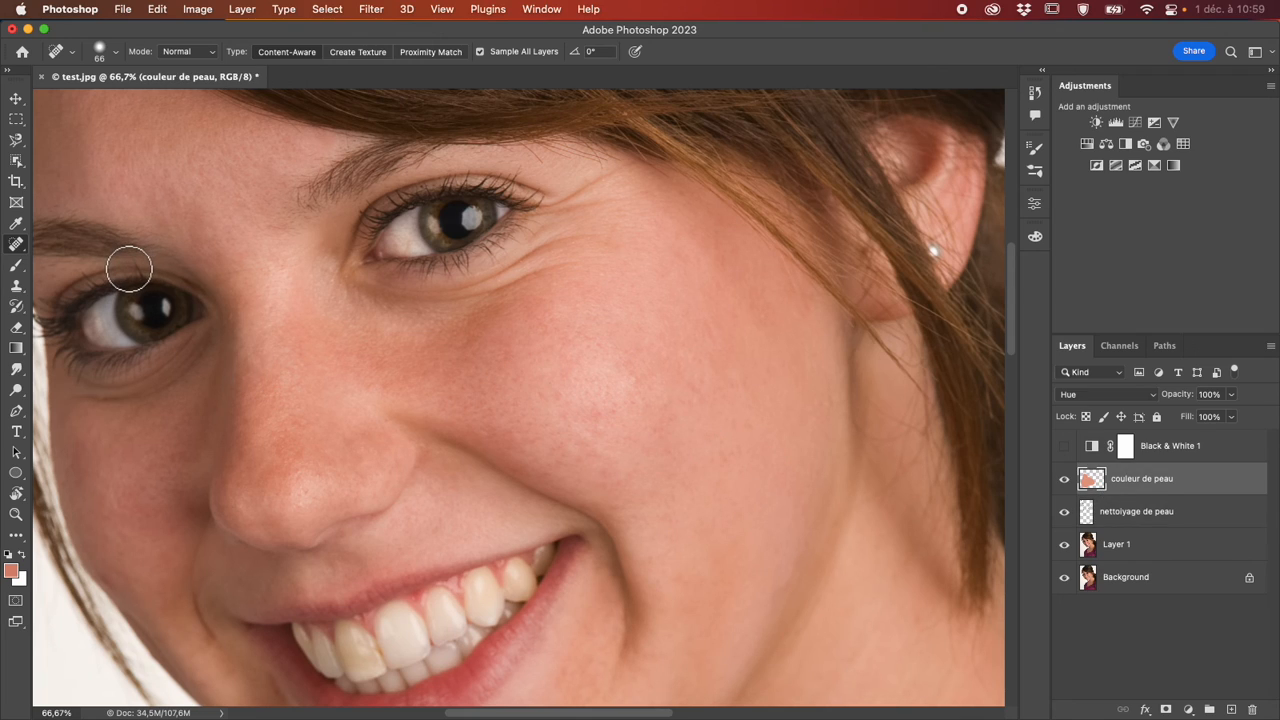
key("b")
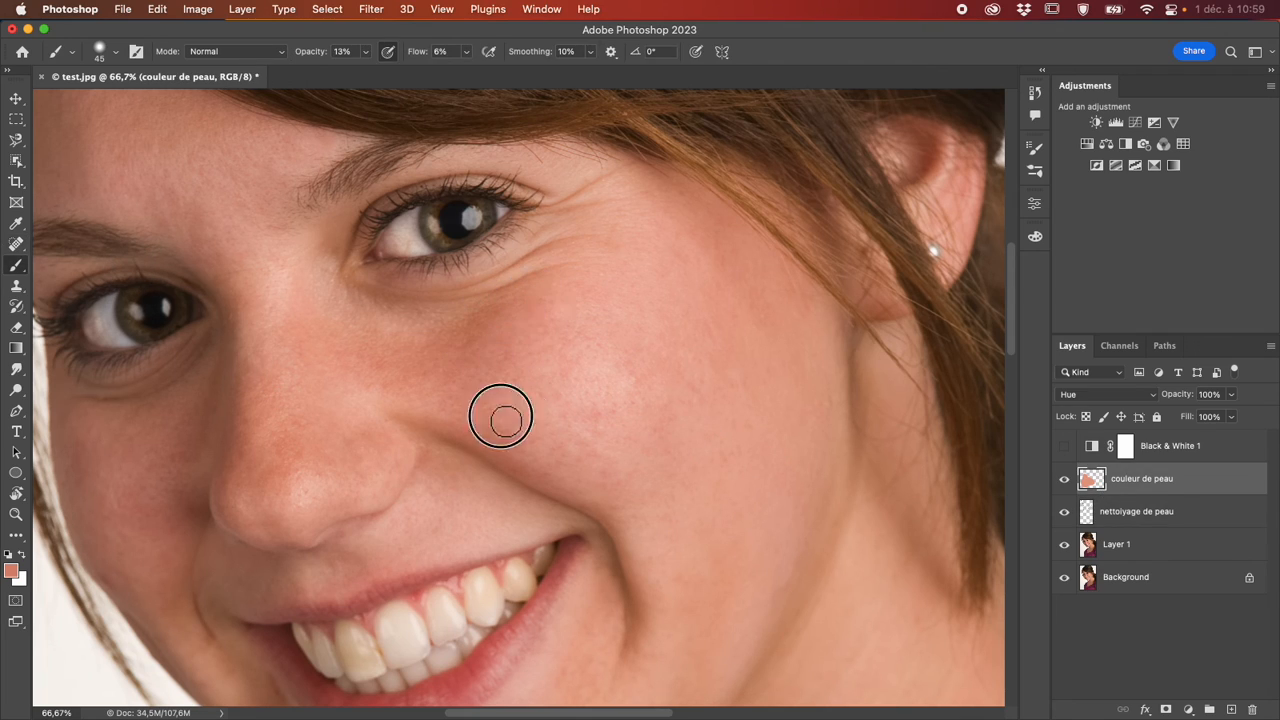
left_click_drag(553, 459, 575, 459, "ctrl+alt")
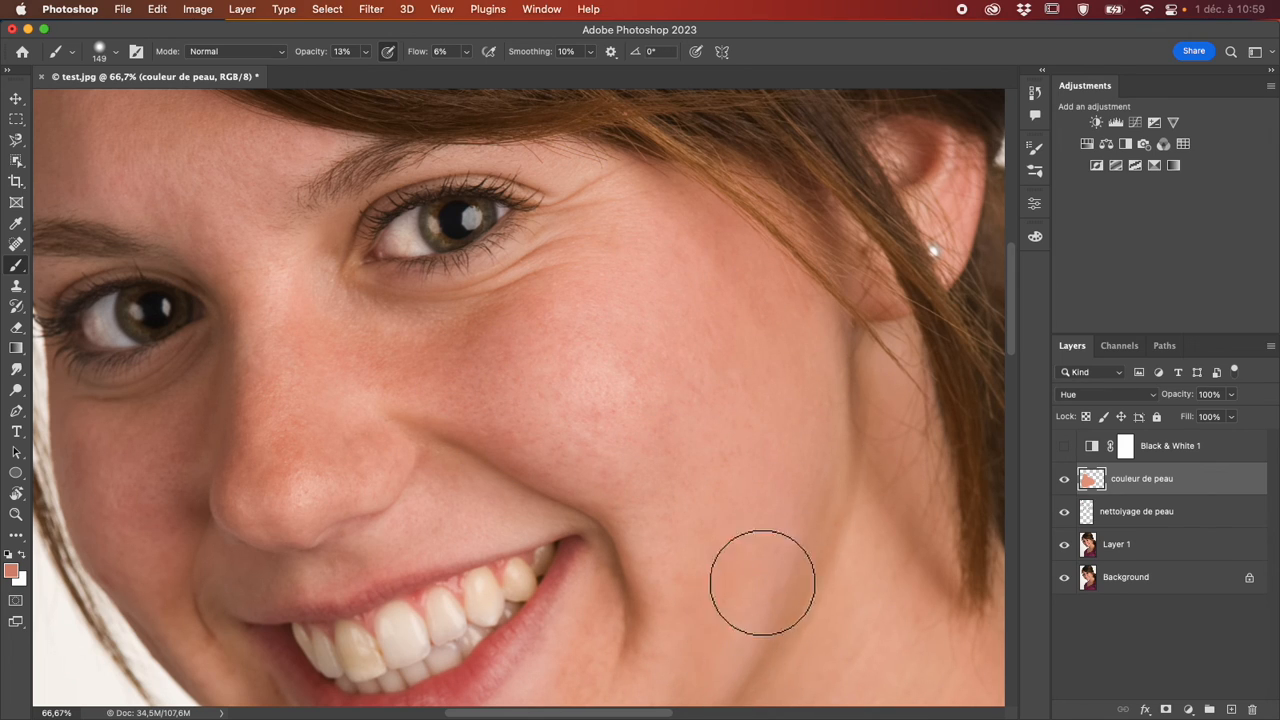
scroll(765, 450, "down", 3)
scroll(765, 450, "down", 5)
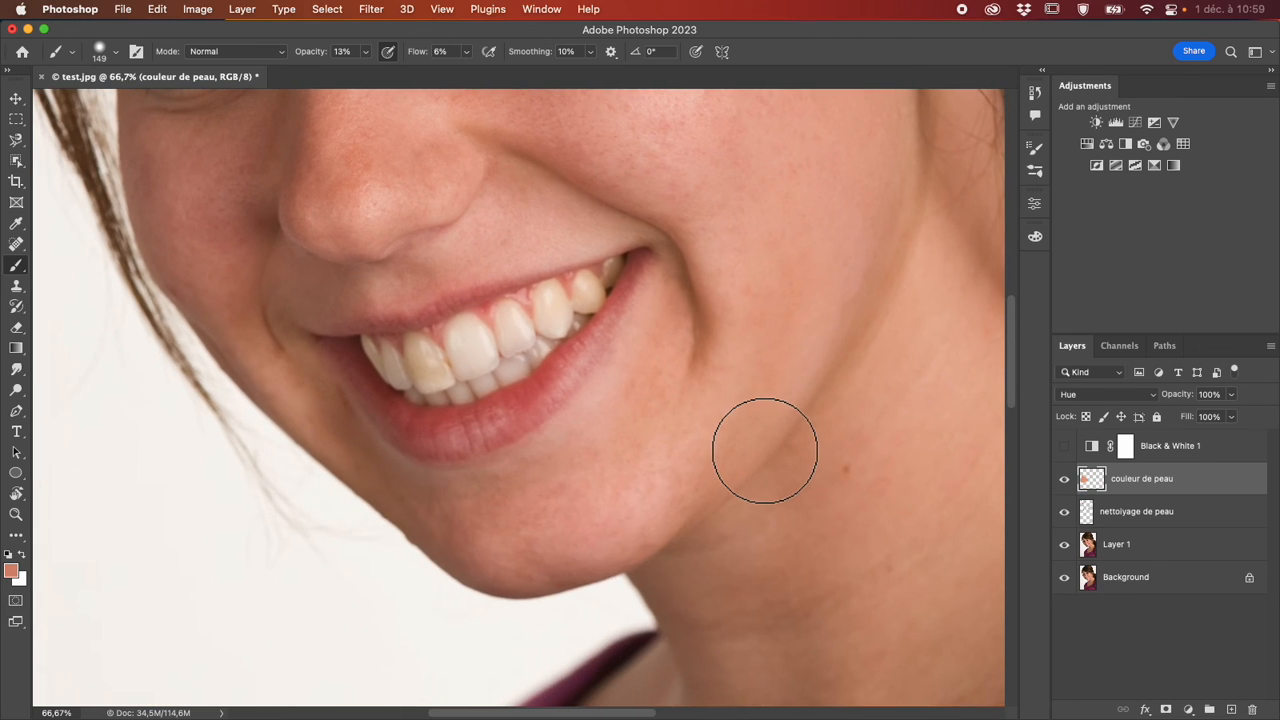
mouse_move(711, 259)
left_mouse_down()
mouse_move(574, 498)
mouse_move(605, 429)
mouse_move(528, 593)
mouse_move(464, 573)
mouse_move(604, 553)
left_mouse_up()
Even out the skin color along the side of the nose and up between the eyebrows with the 149 px brush.
scroll(610, 549, "up", 6)
scroll(610, 549, "left", 3)
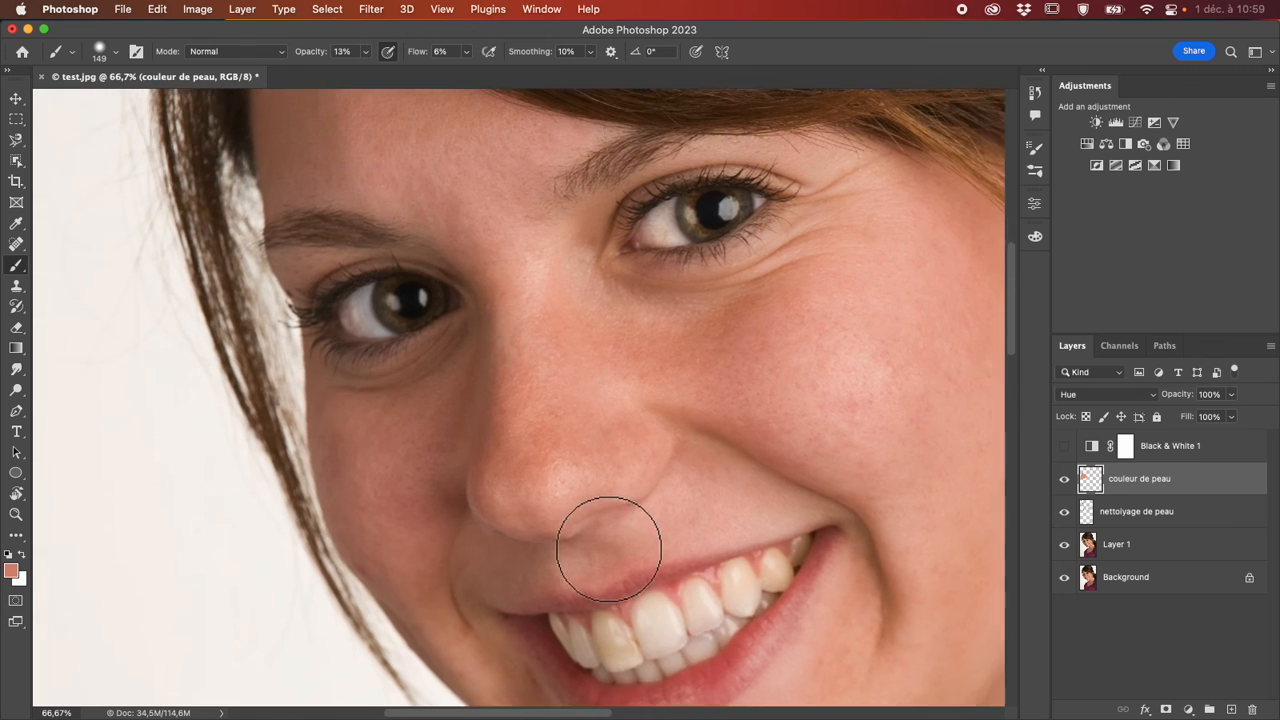
mouse_move(479, 455)
left_mouse_down()
mouse_move(390, 527)
mouse_move(378, 637)
mouse_move(433, 686)
mouse_move(428, 502)
mouse_move(447, 583)
mouse_move(477, 383)
mouse_move(500, 456)
mouse_move(530, 479)
mouse_move(577, 318)
mouse_move(575, 353)
mouse_move(466, 230)
mouse_move(501, 206)
left_mouse_up()
scroll(501, 206, "up", 3)
mouse_move(507, 291)
left_mouse_down()
mouse_move(565, 300)
mouse_move(520, 333)
mouse_move(592, 282)
mouse_move(423, 345)
mouse_move(496, 329)
mouse_move(373, 329)
mouse_move(599, 307)
mouse_move(374, 301)
mouse_move(516, 308)
mouse_move(287, 174)
mouse_move(478, 270)
mouse_move(487, 350)
mouse_move(509, 328)
mouse_move(449, 325)
mouse_move(573, 313)
mouse_move(561, 296)
mouse_move(478, 339)
mouse_move(739, 370)
mouse_move(612, 329)
mouse_move(457, 327)
left_mouse_up()
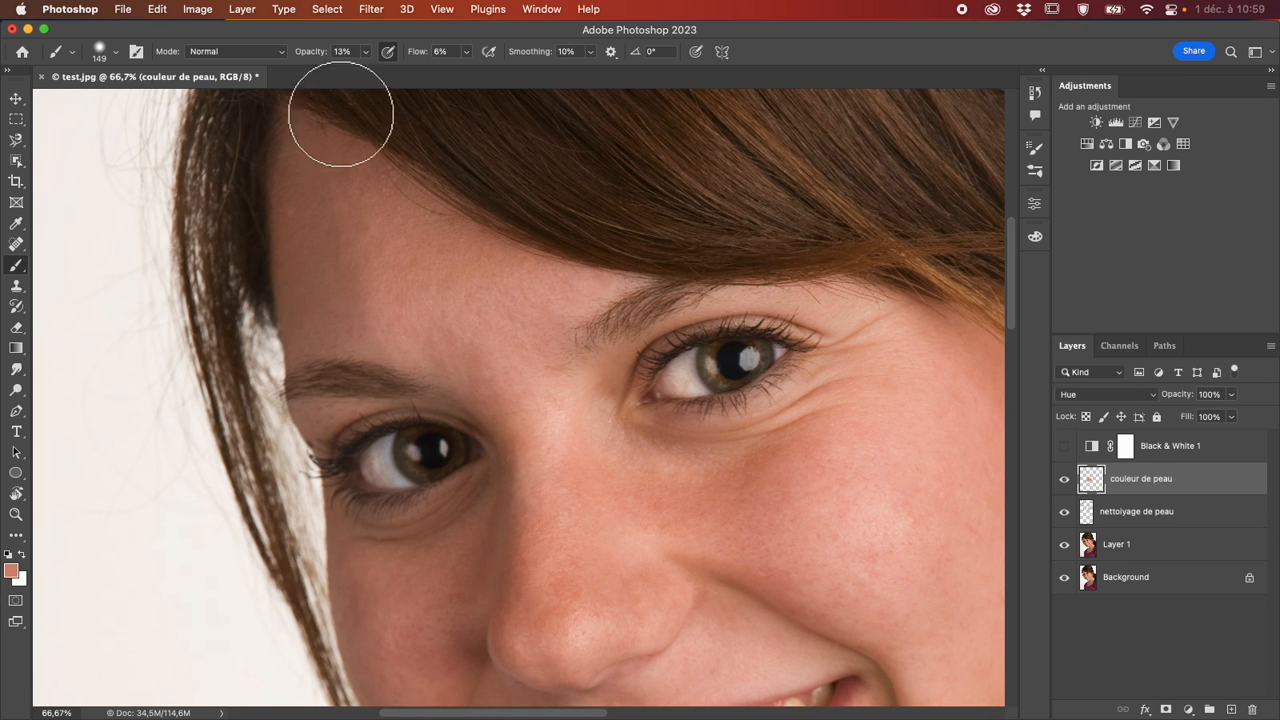
Raise the brush opacity to 39%, paint down the forehead toward the eyebrow, and reduce the brush to 42 px.
left_click(340, 52)
type("39")
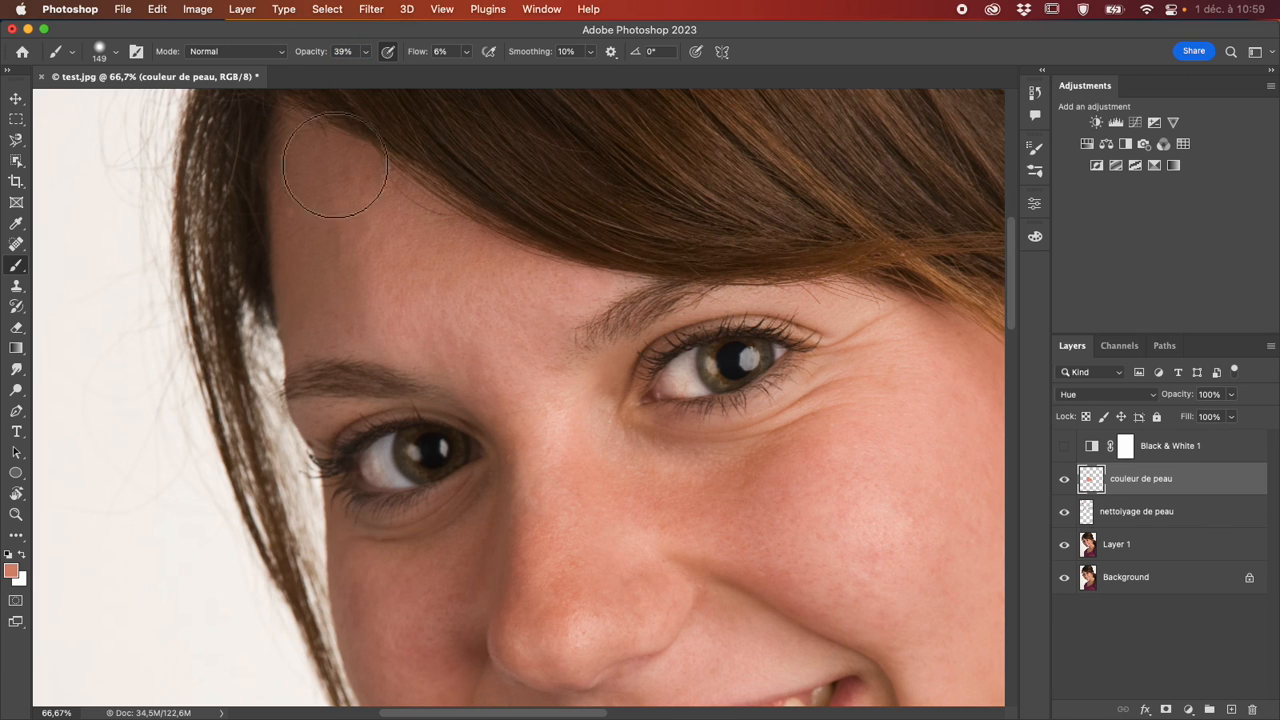
mouse_move(340, 168)
left_mouse_down()
mouse_move(405, 201)
mouse_move(334, 302)
mouse_move(387, 314)
mouse_move(403, 363)
left_mouse_up()
mouse_move(344, 416)
left_mouse_down()
mouse_move(302, 419)
mouse_move(320, 433)
mouse_move(302, 408)
mouse_move(341, 411)
mouse_move(321, 415)
mouse_move(334, 451)
mouse_move(312, 416)
left_mouse_up()
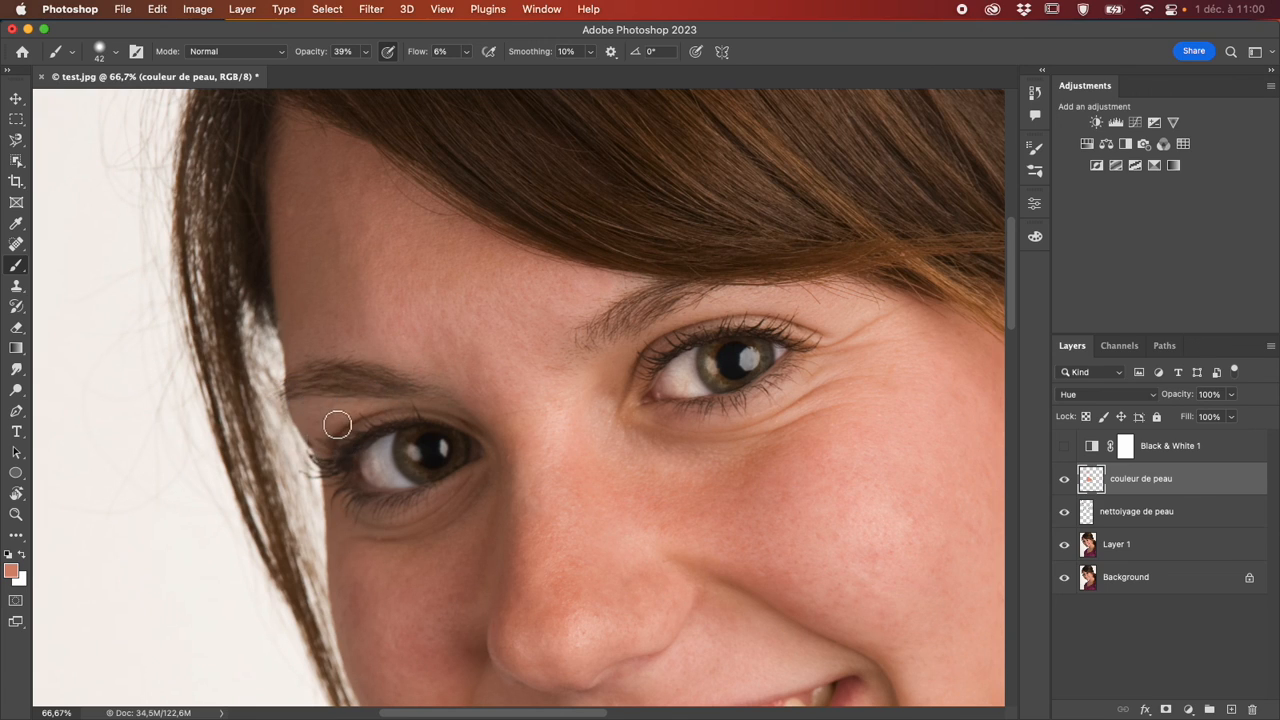
Compare the portrait with and without the couleur de peau layer, both close up and at full view.
left_click(1065, 482)
left_click(1065, 482)
left_click(1065, 482)
left_click(1065, 482)
key("super+minus")
key("super+minus")
key("super+minus")
key("super+minus")
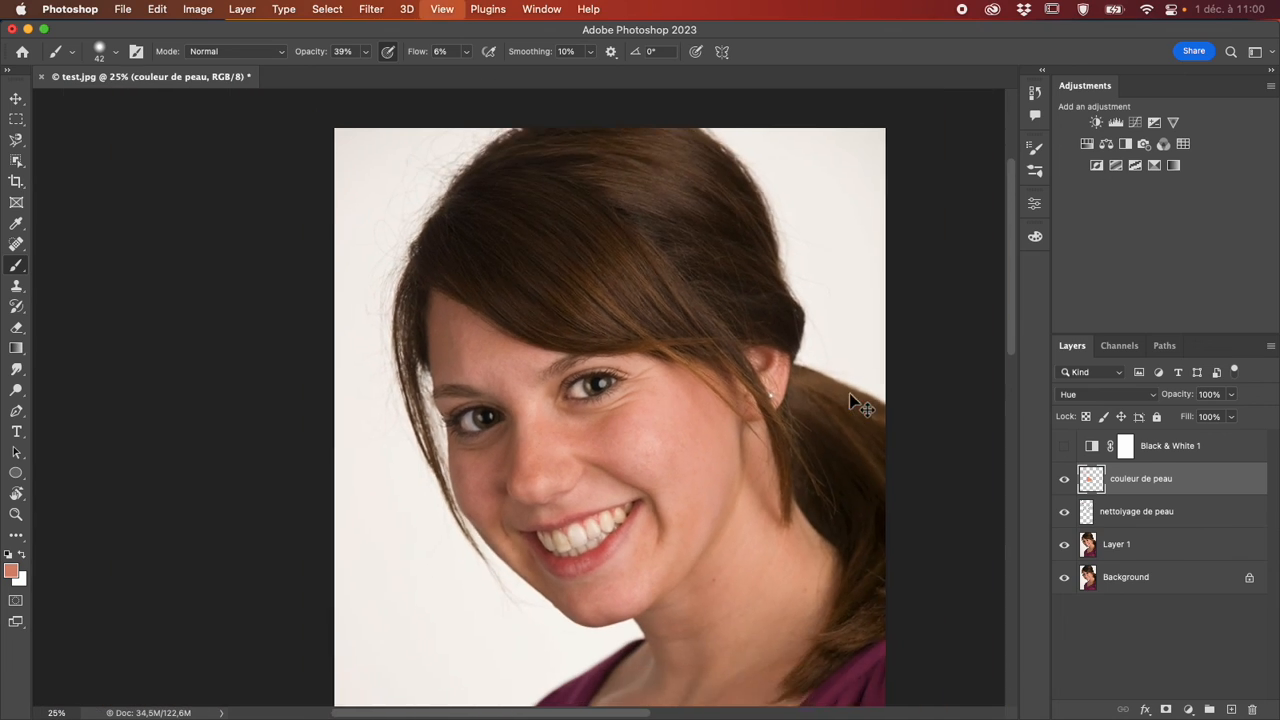
scroll(849, 393, "down", 1)
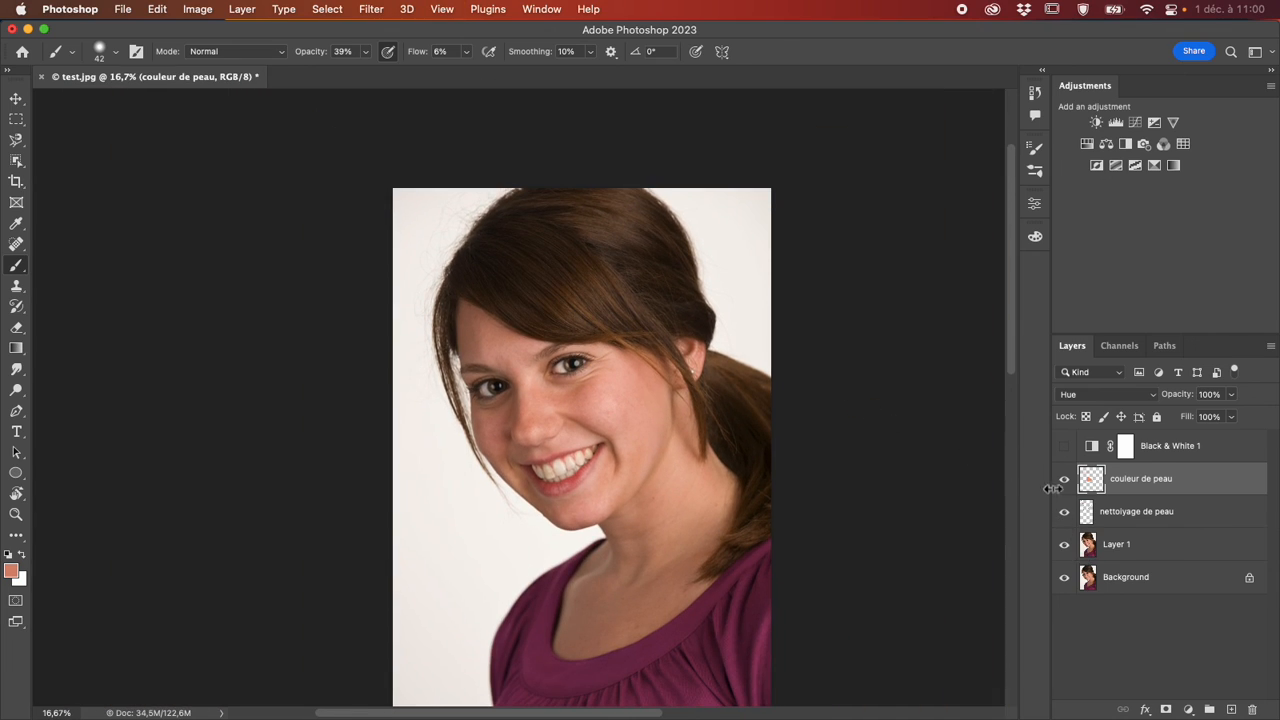
Hide and restore the nettoiyage de peau and couleur de peau layers to compare the portrait before and after retouching.
left_click(1064, 544)
left_click(1065, 509)
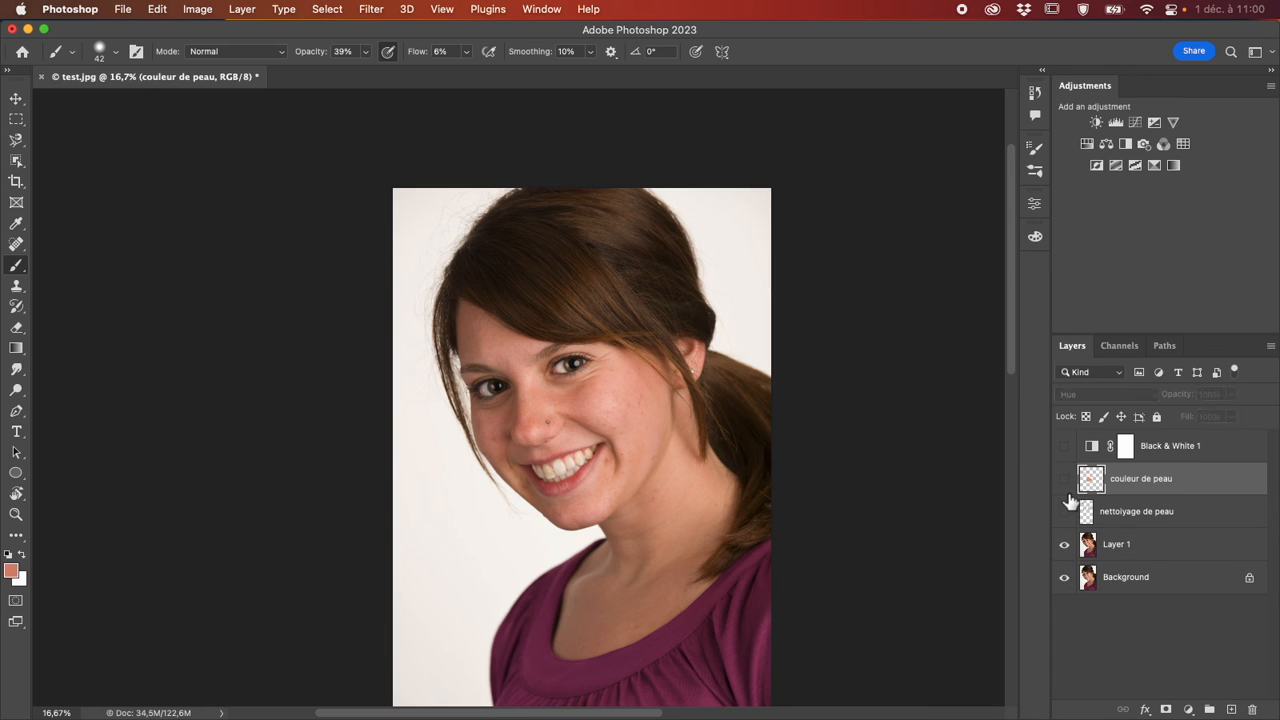
left_click(1064, 511)
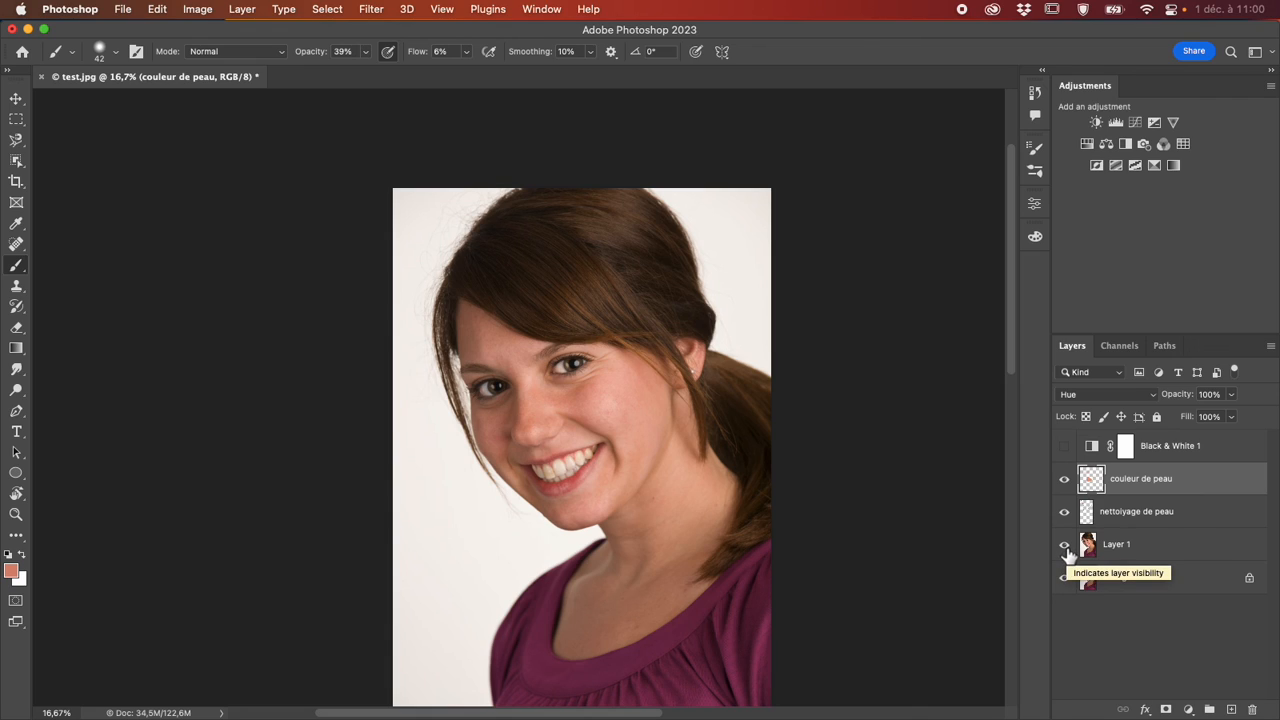
Repeatedly isolate Layer 1 and bring the other layers back to compare the unretouched portrait with the full retouch.
left_click(1064, 545, "alt")
left_click(1064, 545, "alt")
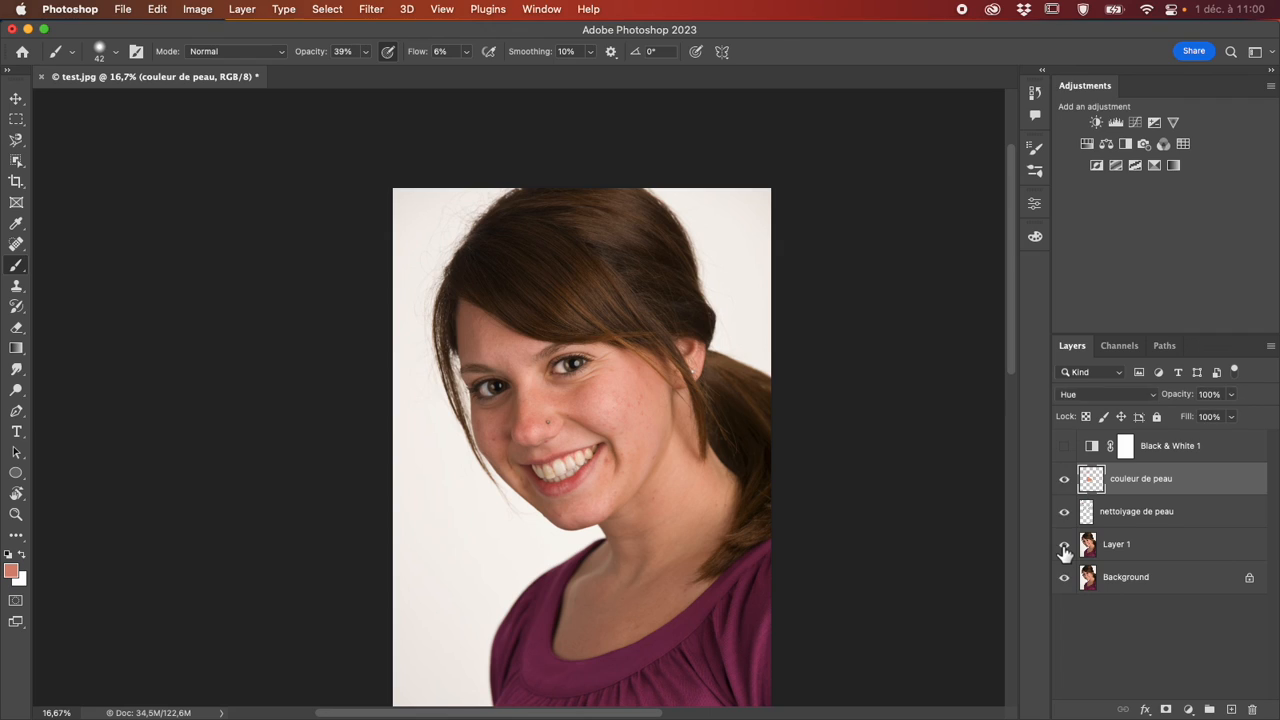
left_click(1064, 545, "alt")
left_click(1064, 545, "alt")
left_click(1064, 545, "alt")
left_click(1064, 545, "alt")
left_click(1064, 545, "alt")
left_click(1064, 545, "alt")
left_click(1064, 545, "alt")
left_click(1064, 545, "alt")
left_click(1064, 545, "alt")
left_click(1064, 545, "alt")
left_click(1064, 545, "alt")
left_click(1064, 545, "alt")
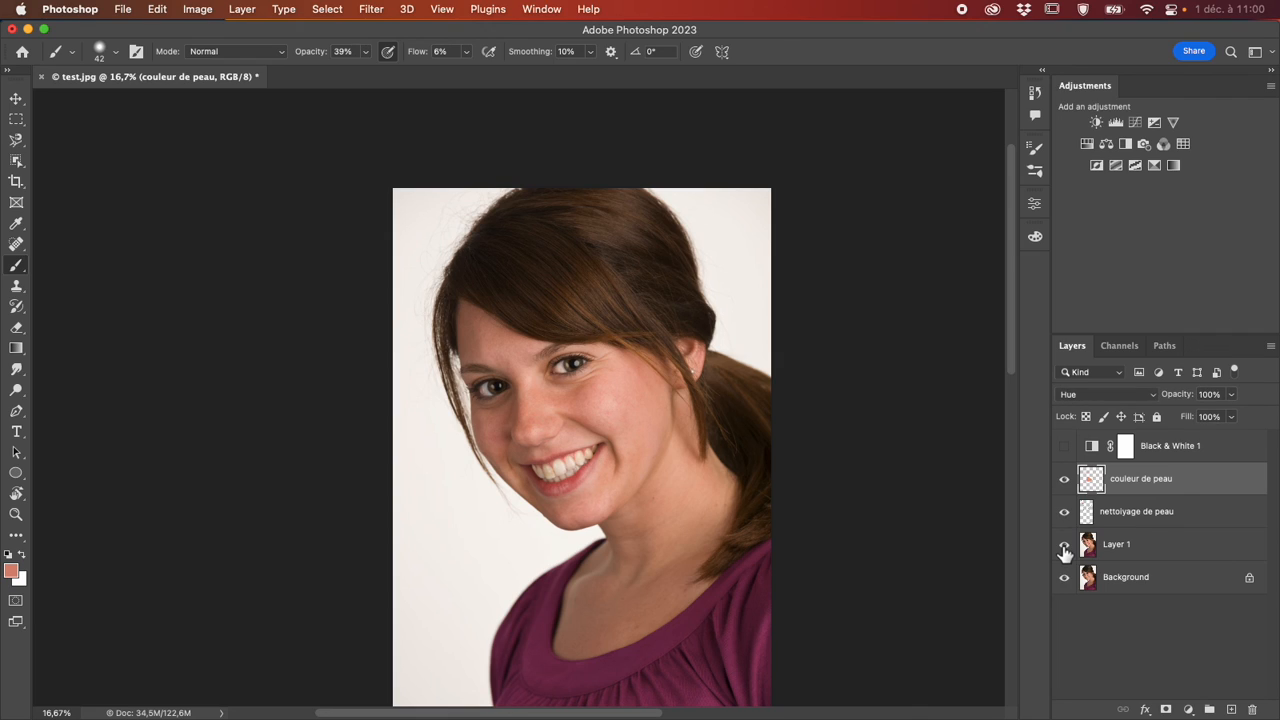